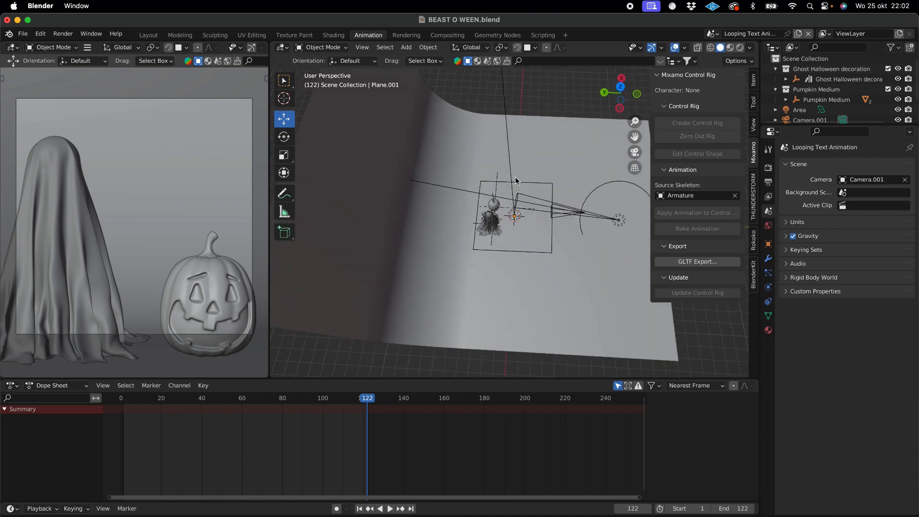
- Inspect the Halloween scene by selecting the curved backdrop, the ghost, the pumpkin and the camera in turn
{"action": "scroll", "coordinate": [516, 177], "scroll_direction": "down", "scroll_amount": 5}
{"action": "scroll", "coordinate": [515, 177], "scroll_direction": "up", "scroll_amount": 5}
{"action": "scroll", "coordinate": [515, 177], "scroll_direction": "right", "scroll_amount": 6}
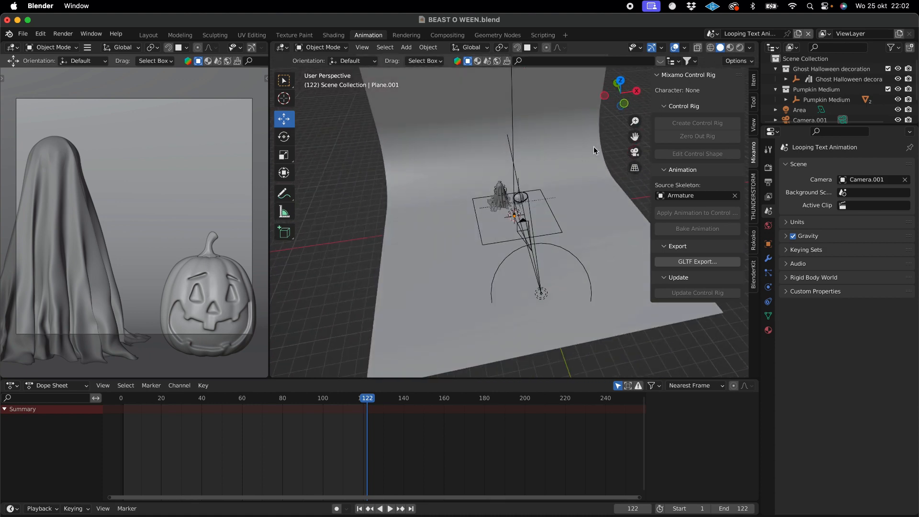
{"action": "left_click", "coordinate": [577, 177]}
{"action": "scroll", "coordinate": [577, 178], "scroll_direction": "left", "scroll_amount": 5}
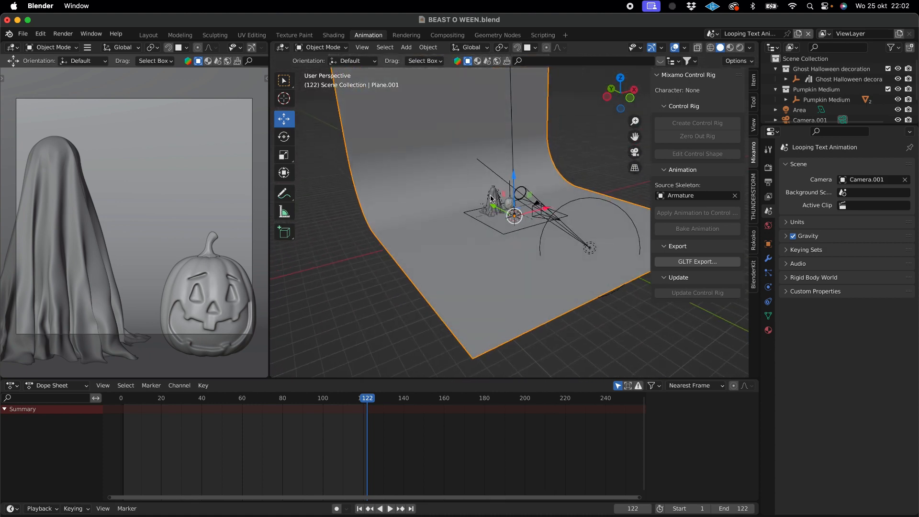
{"action": "left_click", "coordinate": [491, 199]}
{"action": "left_click", "coordinate": [509, 203]}
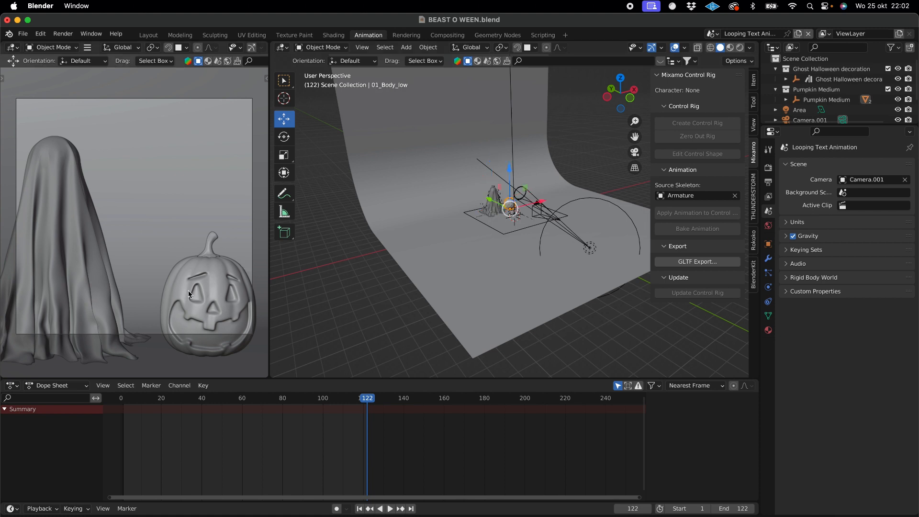
{"action": "left_click", "coordinate": [537, 209]}
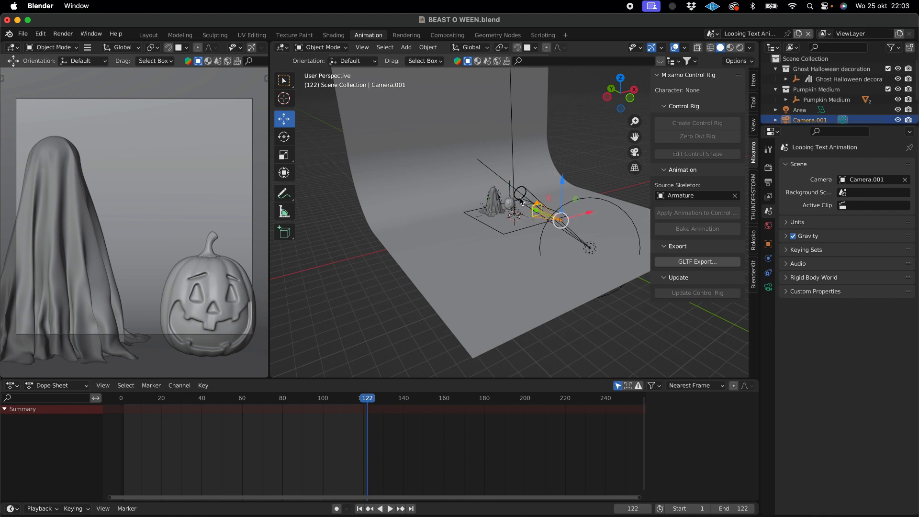
- Examine the scene's lighting by selecting the spot light and the area light and viewing them from different angles
{"action": "left_click", "coordinate": [522, 190]}
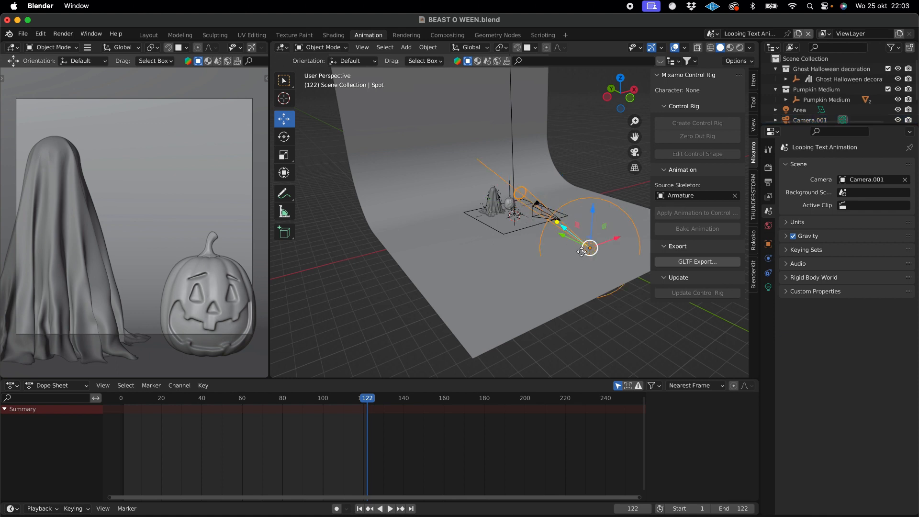
{"action": "scroll", "coordinate": [574, 244], "scroll_direction": "left", "scroll_amount": 5}
{"action": "scroll", "coordinate": [574, 245], "scroll_direction": "down", "scroll_amount": 4}
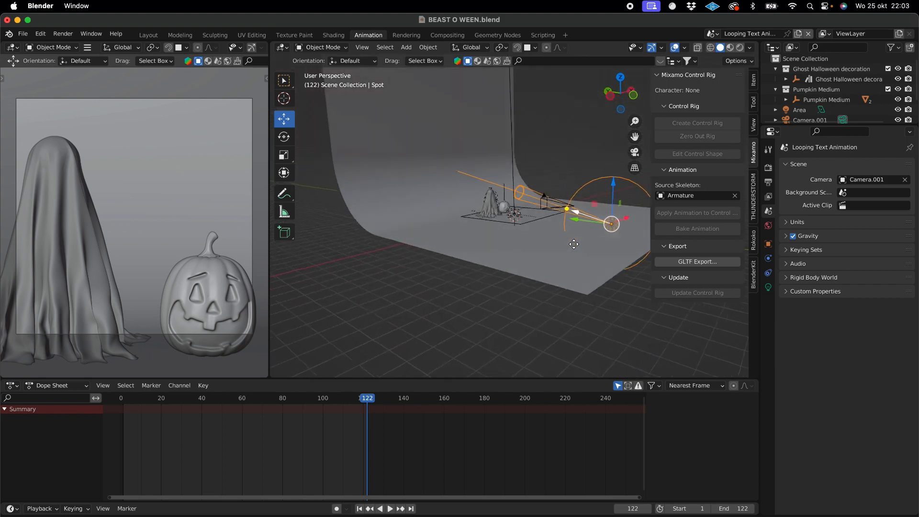
{"action": "scroll", "coordinate": [574, 245], "scroll_direction": "right", "scroll_amount": 8}
{"action": "scroll", "coordinate": [574, 244], "scroll_direction": "right", "scroll_amount": 1}
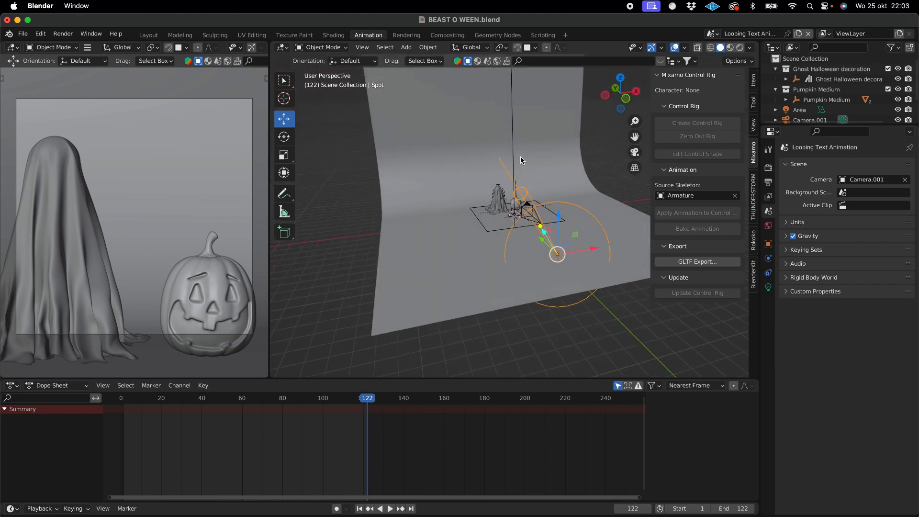
{"action": "scroll", "coordinate": [520, 171], "scroll_direction": "left", "scroll_amount": 3}
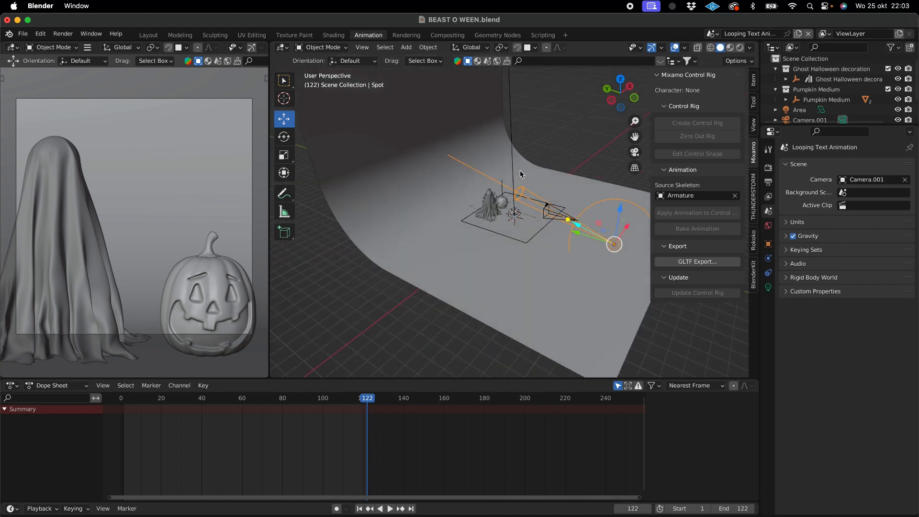
{"action": "left_click", "coordinate": [520, 239]}
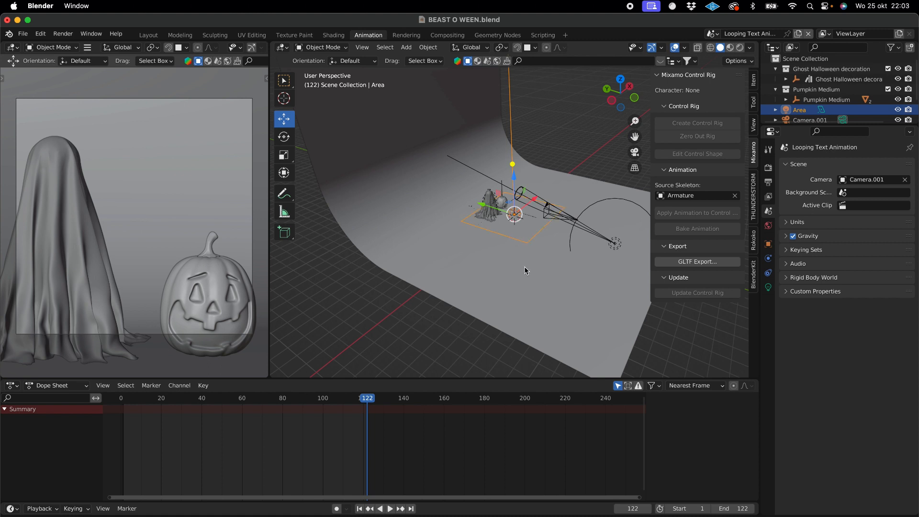
{"action": "scroll", "coordinate": [524, 267], "scroll_direction": "down", "scroll_amount": 3}
{"action": "scroll", "coordinate": [526, 271], "scroll_direction": "up", "scroll_amount": 5}
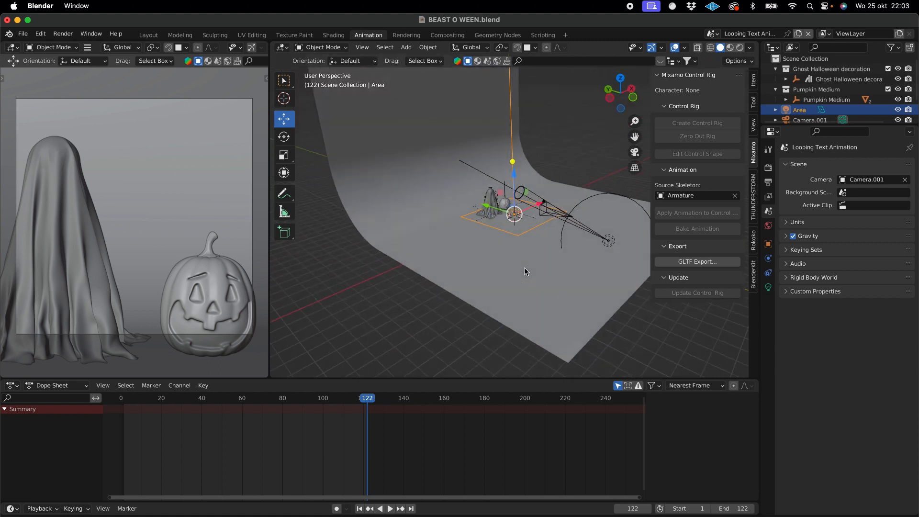
- Examine the curved backdrop, deselect it, and view the whole camera and light setup from several angles
{"action": "left_click", "coordinate": [513, 268]}
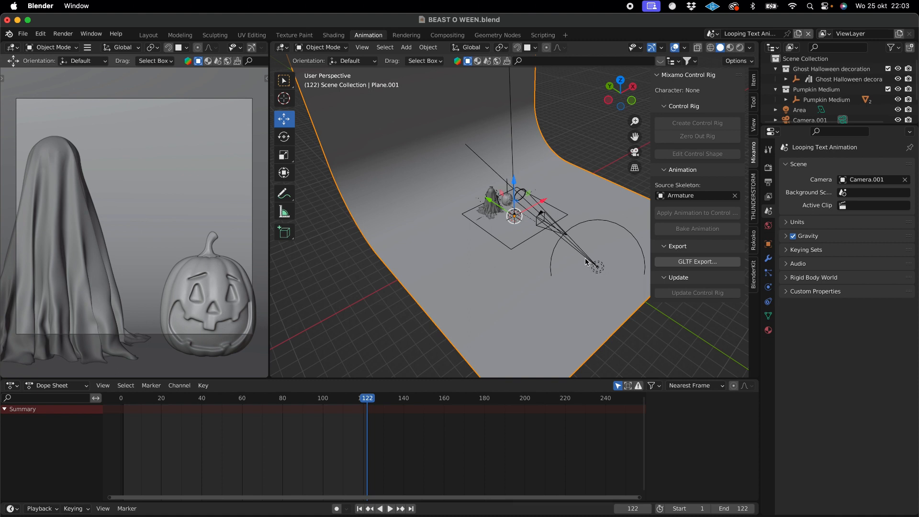
{"action": "scroll", "coordinate": [585, 261], "scroll_direction": "down", "scroll_amount": 3}
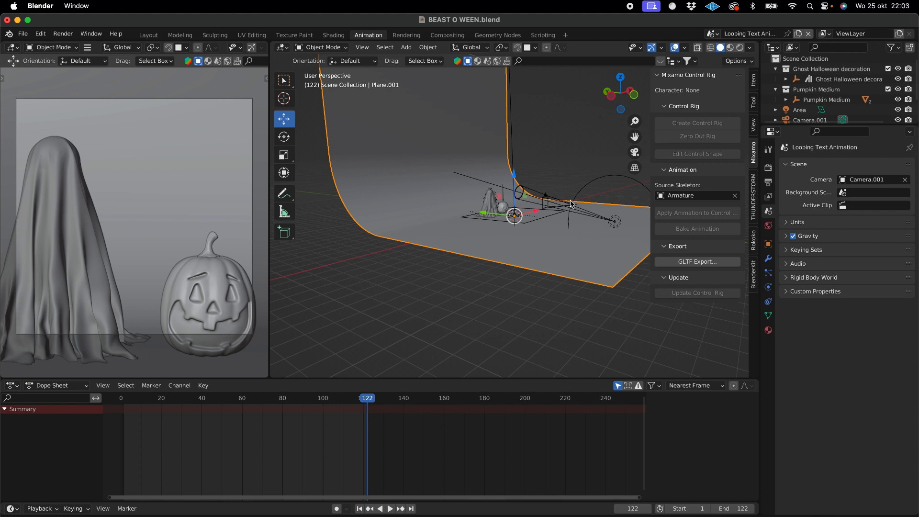
{"action": "scroll", "coordinate": [556, 237], "scroll_direction": "up", "scroll_amount": 5}
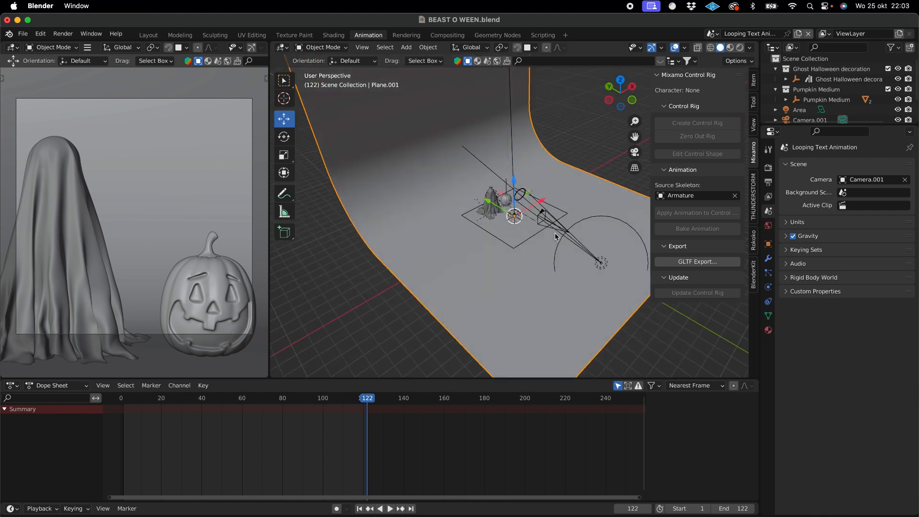
{"action": "left_click", "coordinate": [572, 140]}
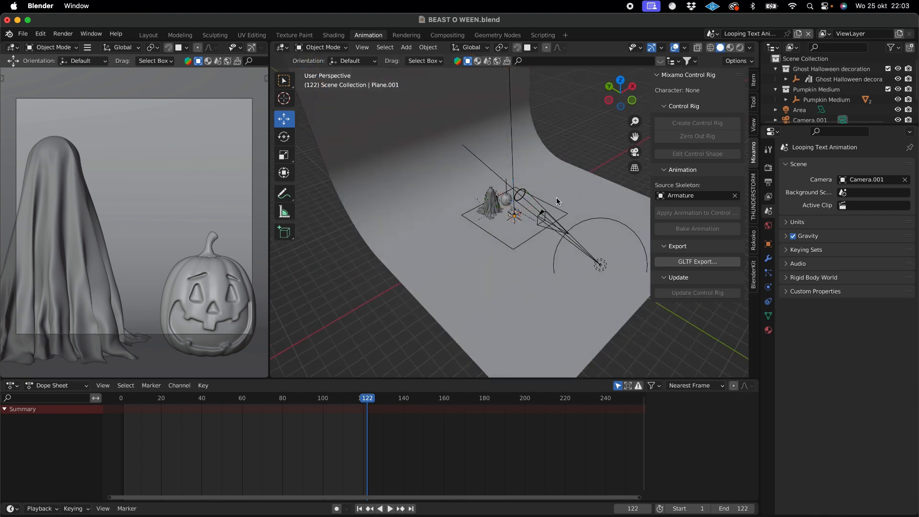
{"action": "scroll", "coordinate": [557, 197], "scroll_direction": "down", "scroll_amount": 3}
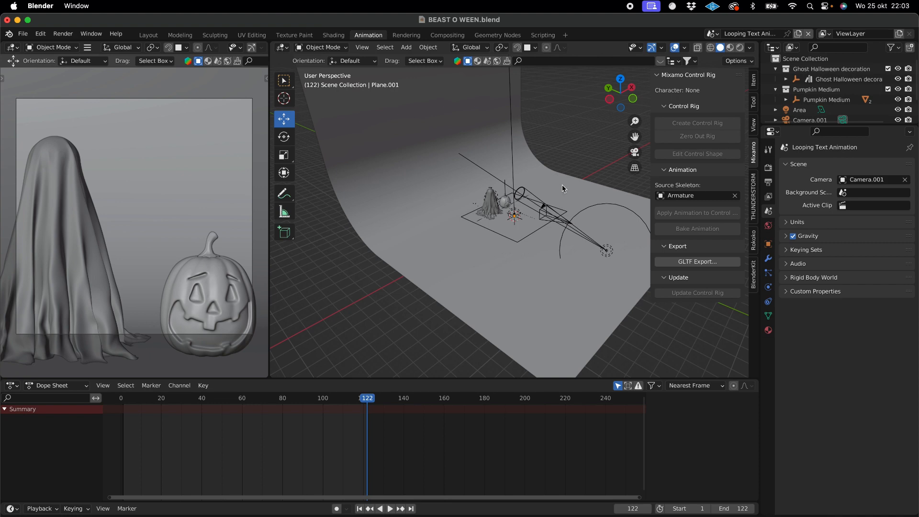
{"action": "scroll", "coordinate": [563, 185], "scroll_direction": "right", "scroll_amount": 5}
{"action": "scroll", "coordinate": [562, 190], "scroll_direction": "right", "scroll_amount": 5}
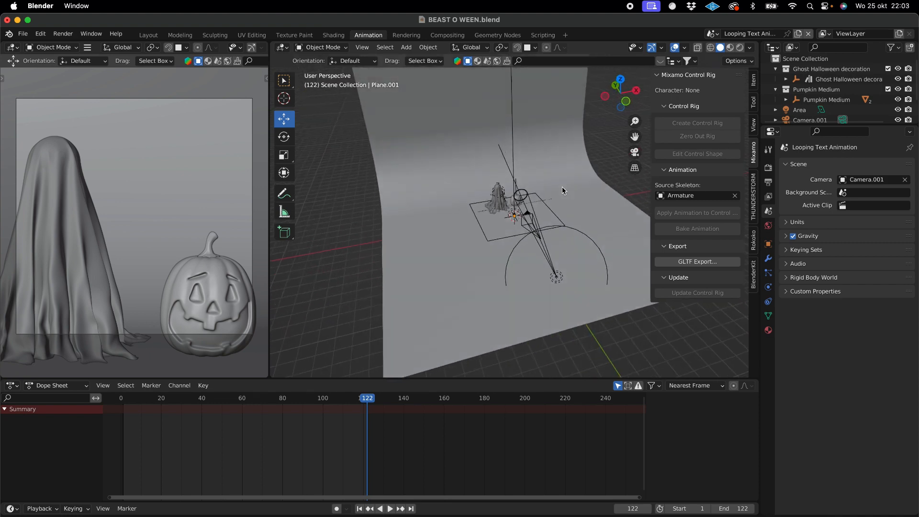
{"action": "scroll", "coordinate": [589, 179], "scroll_direction": "right", "scroll_amount": 5}
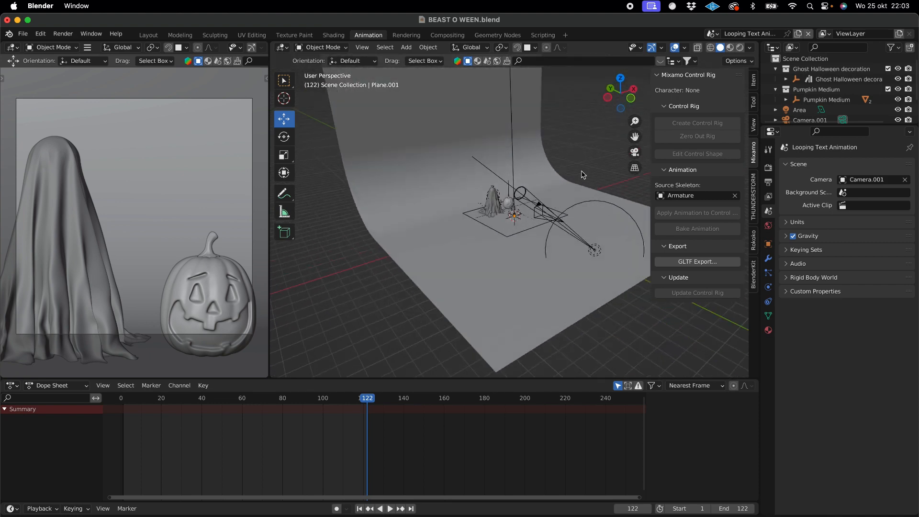
{"action": "scroll", "coordinate": [574, 178], "scroll_direction": "right", "scroll_amount": 5}
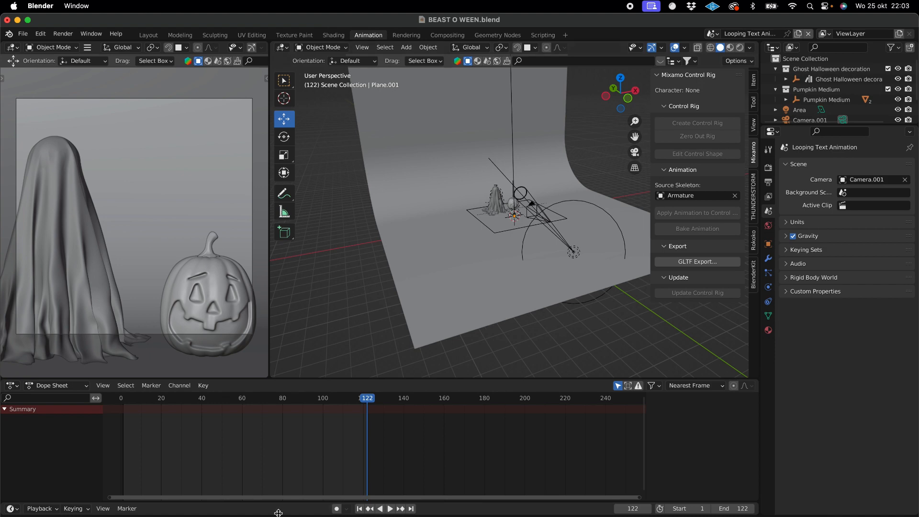
- Switch to Mixamo in Google Chrome and search the animations for "zombie"
{"action": "left_click", "coordinate": [221, 515]}
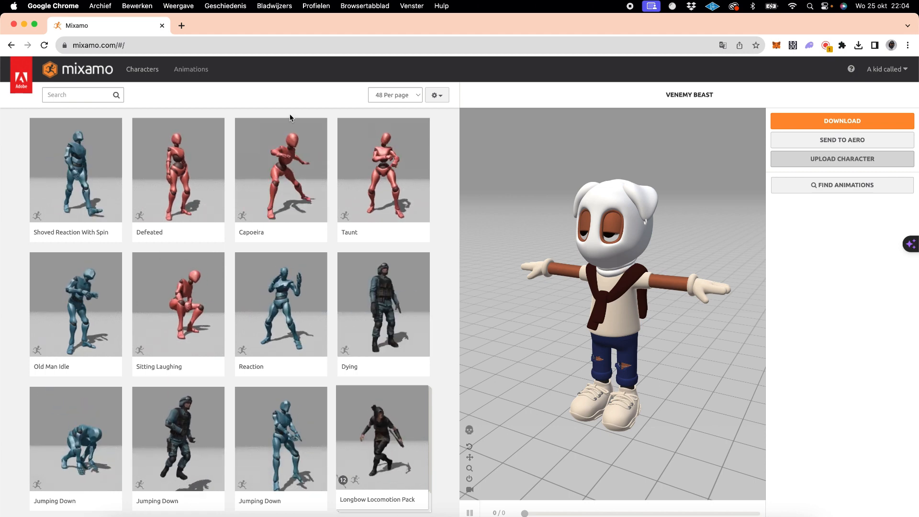
{"action": "left_click", "coordinate": [86, 94]}
{"action": "type", "text": "zom"}
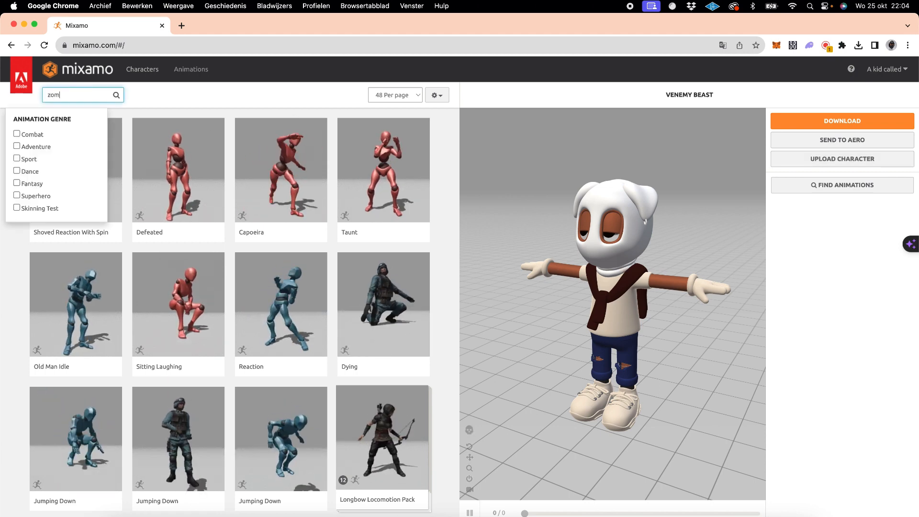
{"action": "type", "text": "bie"}
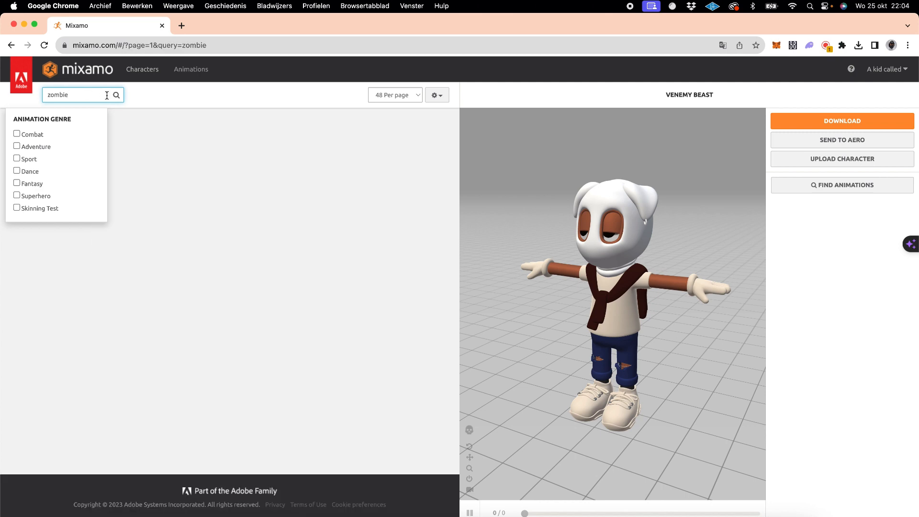
{"action": "left_click", "coordinate": [162, 95]}
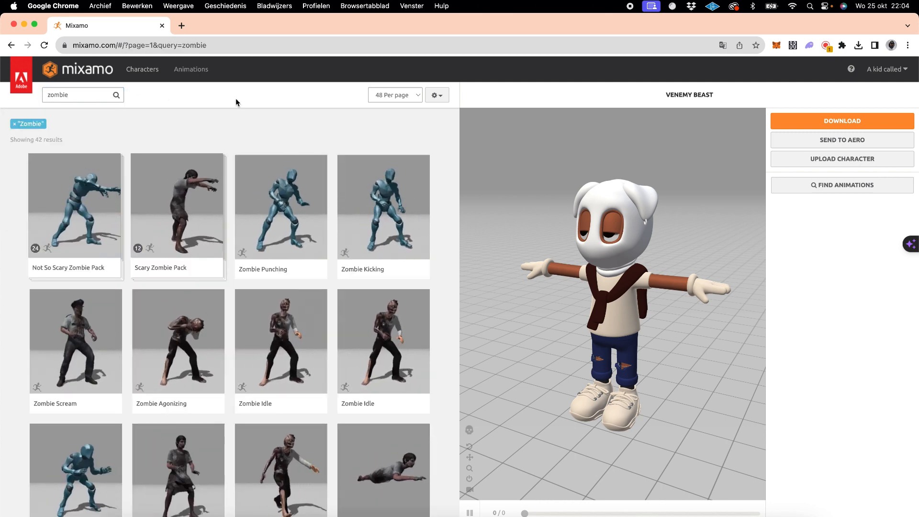
- Apply the zombie Walking animation with outstretched arms, listed beside Thriller Part 4, to the Venemy Beast character
{"action": "scroll", "coordinate": [283, 231], "scroll_direction": "down", "scroll_amount": 5}
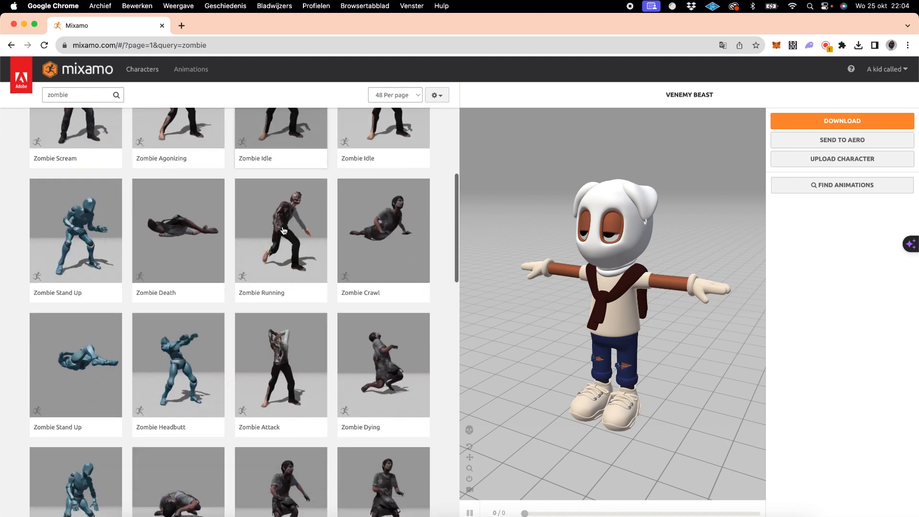
{"action": "scroll", "coordinate": [283, 230], "scroll_direction": "down", "scroll_amount": 20}
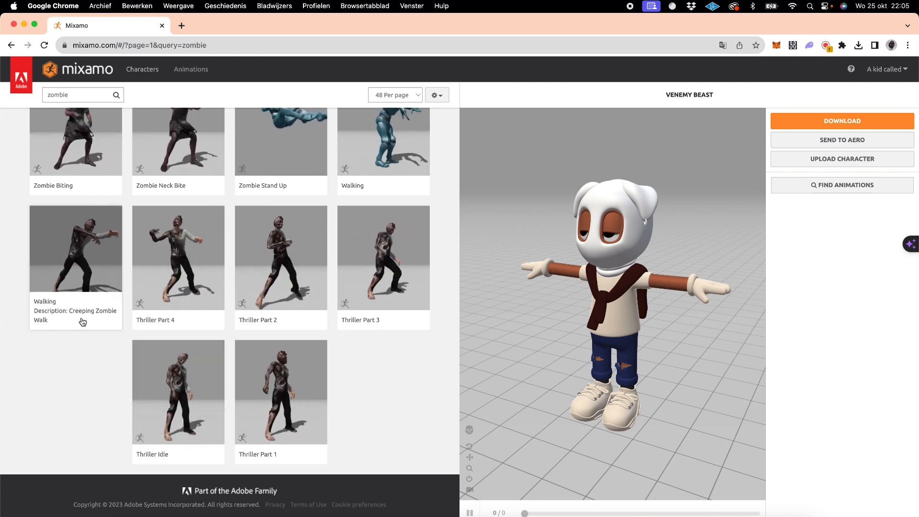
{"action": "left_click", "coordinate": [83, 286]}
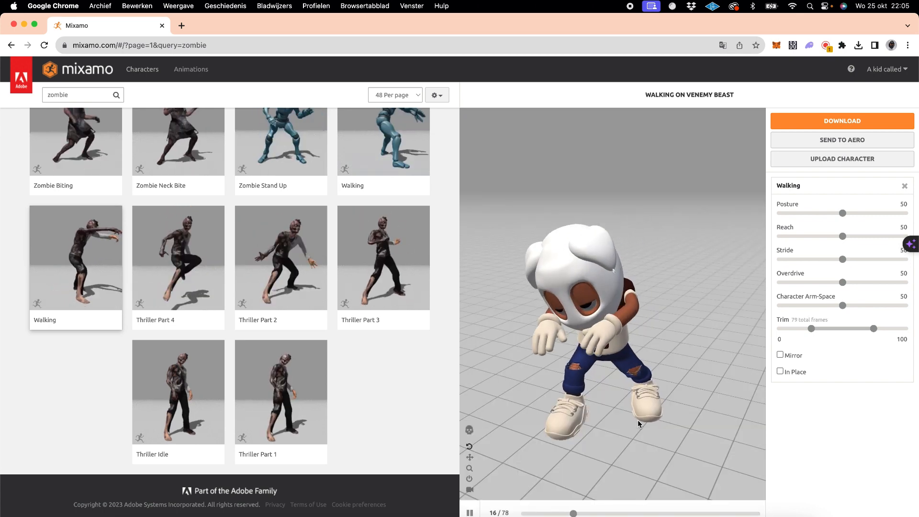
- Check the Walking animation on the character from the front and enable In Place for it
{"action": "left_click_drag", "start_coordinate": [660, 374], "coordinate": [688, 358]}
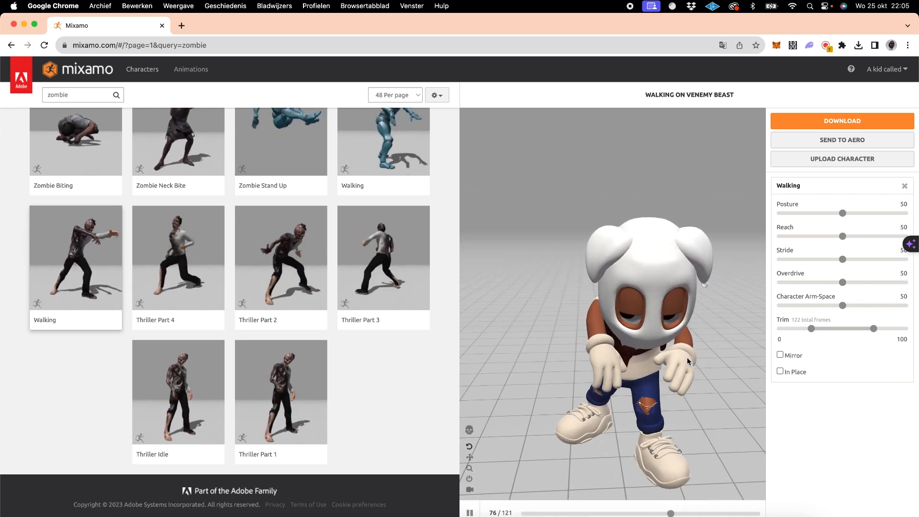
{"action": "scroll", "coordinate": [688, 358], "scroll_direction": "down", "scroll_amount": 10}
{"action": "scroll", "coordinate": [688, 353], "scroll_direction": "up", "scroll_amount": 10}
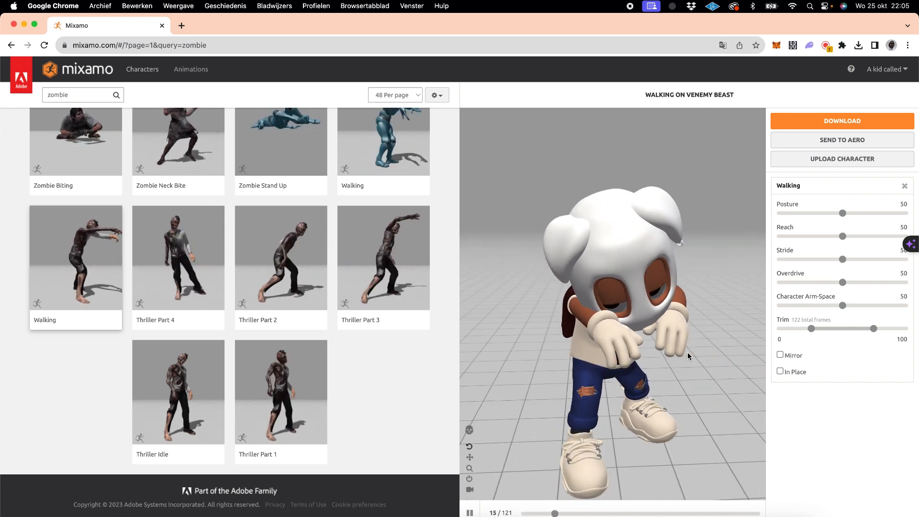
{"action": "scroll", "coordinate": [688, 353], "scroll_direction": "down", "scroll_amount": 6}
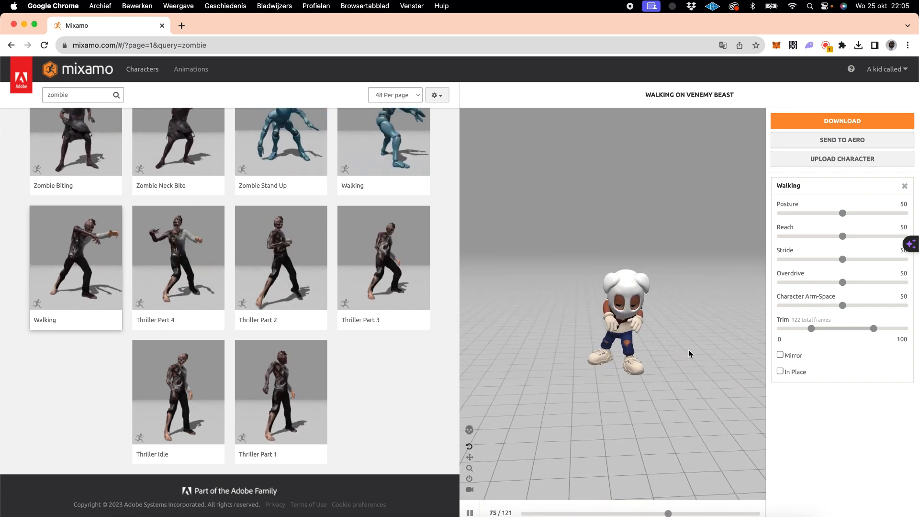
{"action": "left_click", "coordinate": [780, 372]}
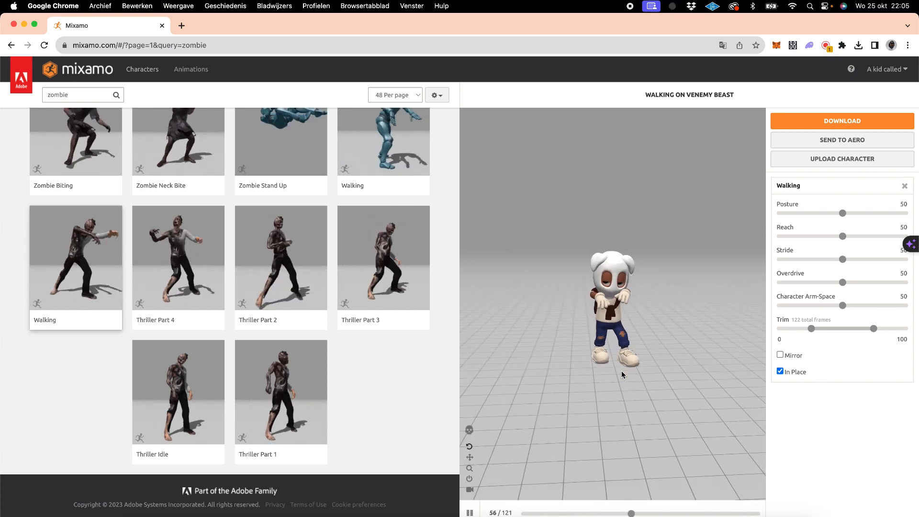
{"action": "scroll", "coordinate": [623, 375], "scroll_direction": "up", "scroll_amount": 8}
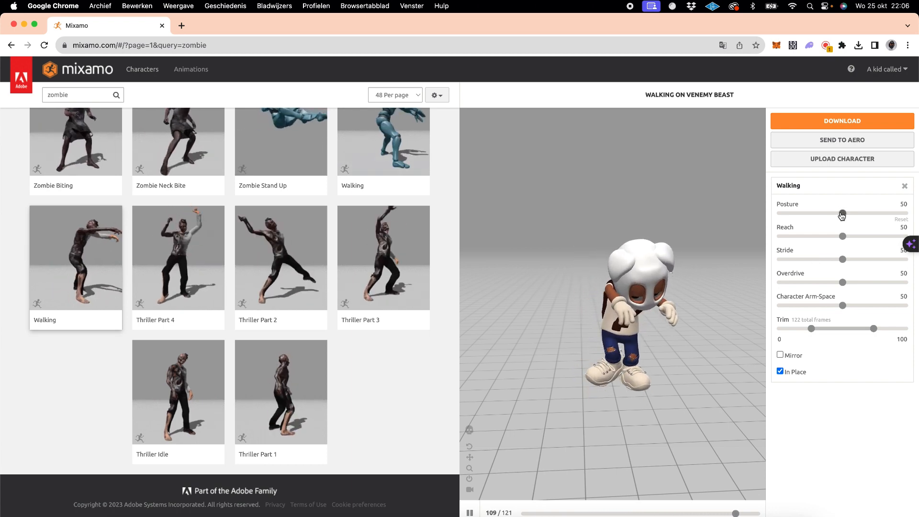
- Try the Walking animation's Posture at 24 and 0, and reset it to the default
{"action": "left_click_drag", "start_coordinate": [843, 215], "coordinate": [810, 216]}
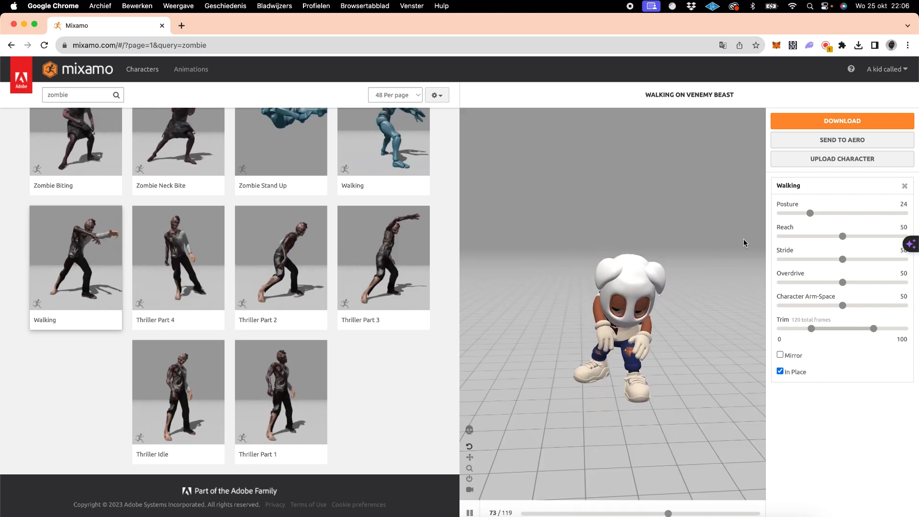
{"action": "left_click_drag", "start_coordinate": [810, 213], "coordinate": [711, 215]}
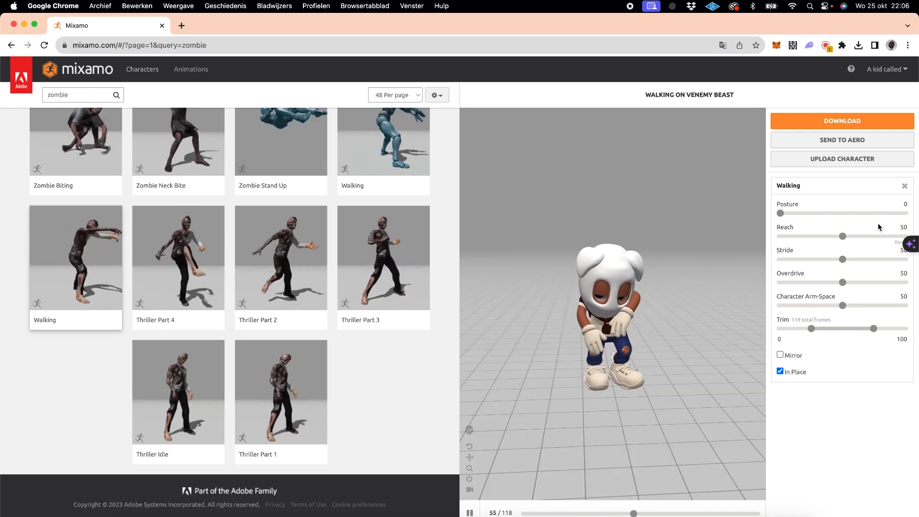
{"action": "left_click", "coordinate": [902, 220]}
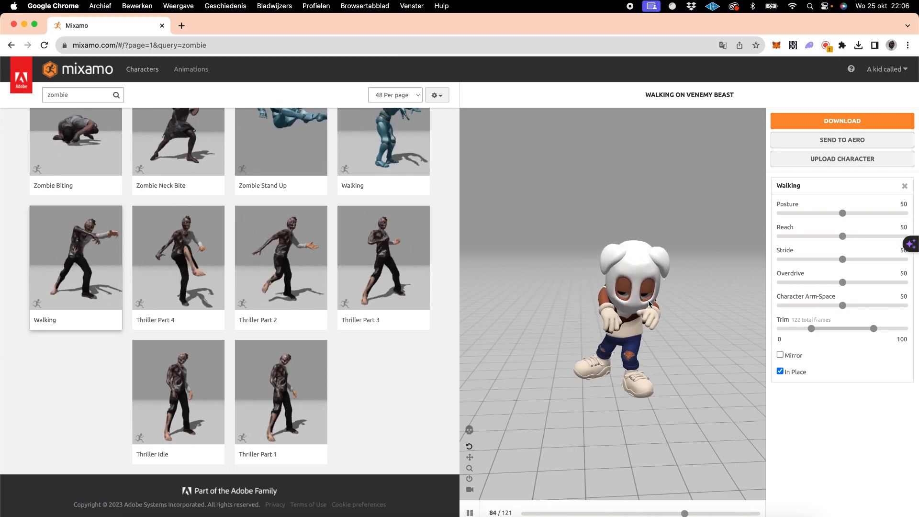
- Set the Walking animation's Reach to 40 and check the arm movement up close
{"action": "left_click", "coordinate": [832, 236]}
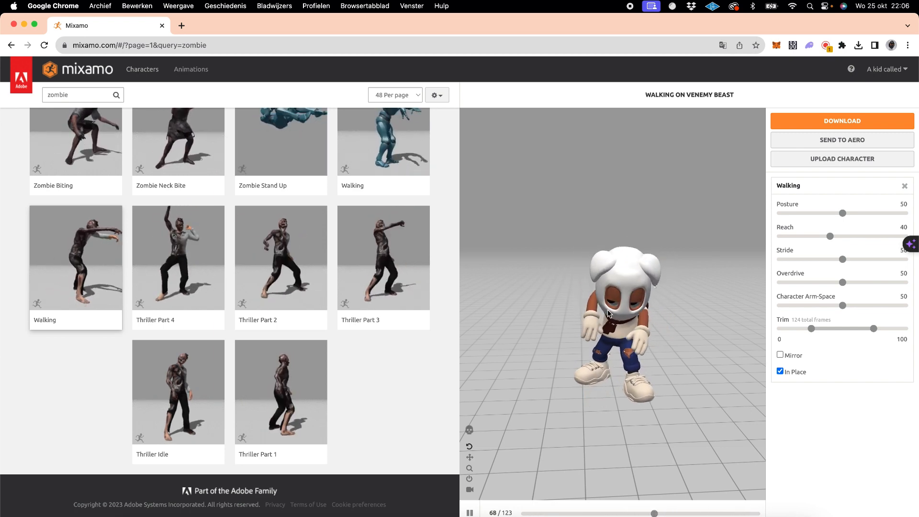
{"action": "scroll", "coordinate": [610, 312], "scroll_direction": "up", "scroll_amount": 3}
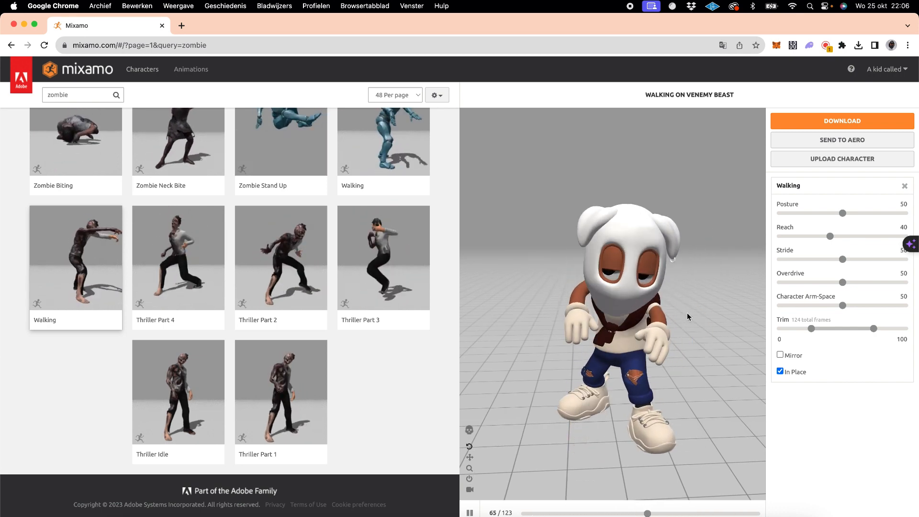
- Set the Walking animation's Reach to 34 and download it as FBX Binary with skin, 30 frames per second and no keyframe reduction
{"action": "left_click", "coordinate": [823, 236]}
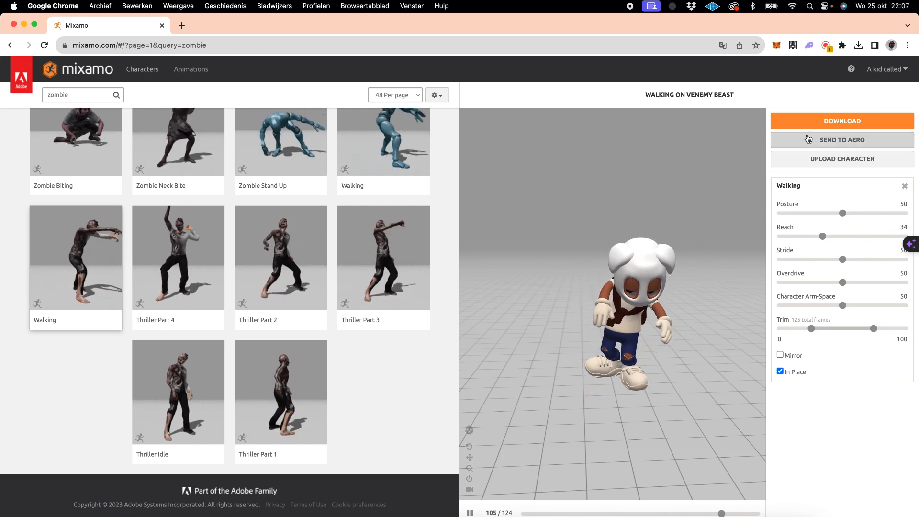
{"action": "left_click", "coordinate": [821, 125]}
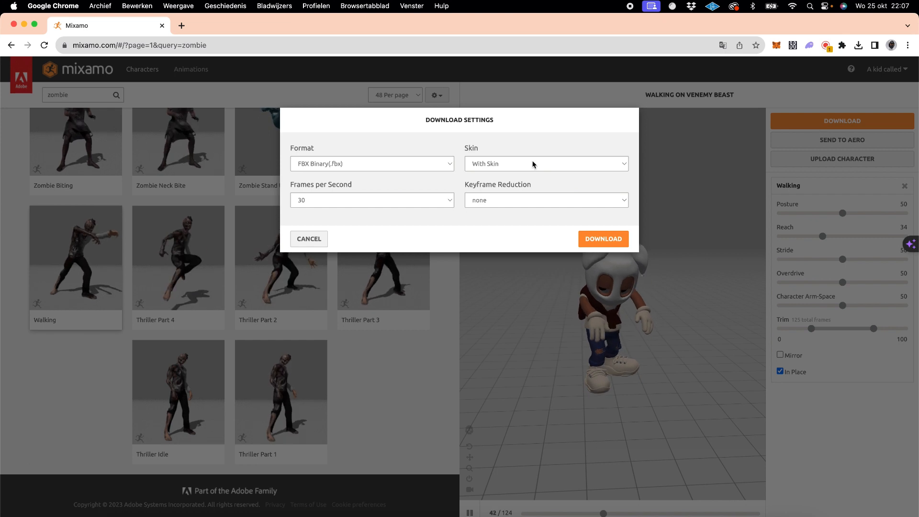
{"action": "left_click", "coordinate": [485, 165]}
{"action": "left_click", "coordinate": [485, 165]}
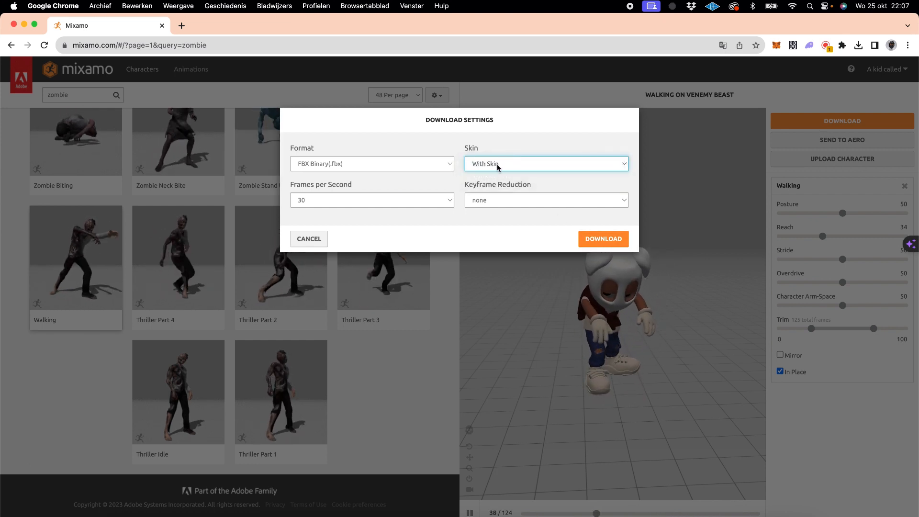
{"action": "left_click", "coordinate": [498, 164]}
{"action": "left_click", "coordinate": [502, 165]}
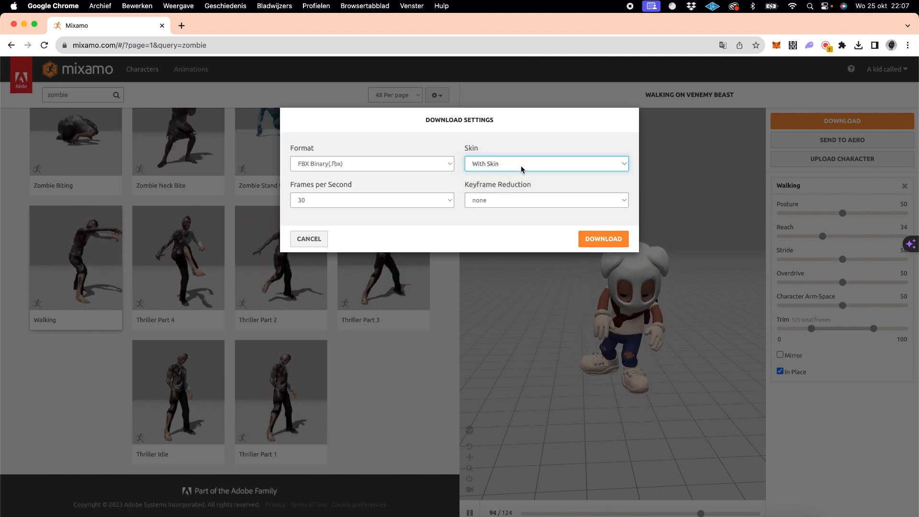
{"action": "left_click", "coordinate": [589, 237]}
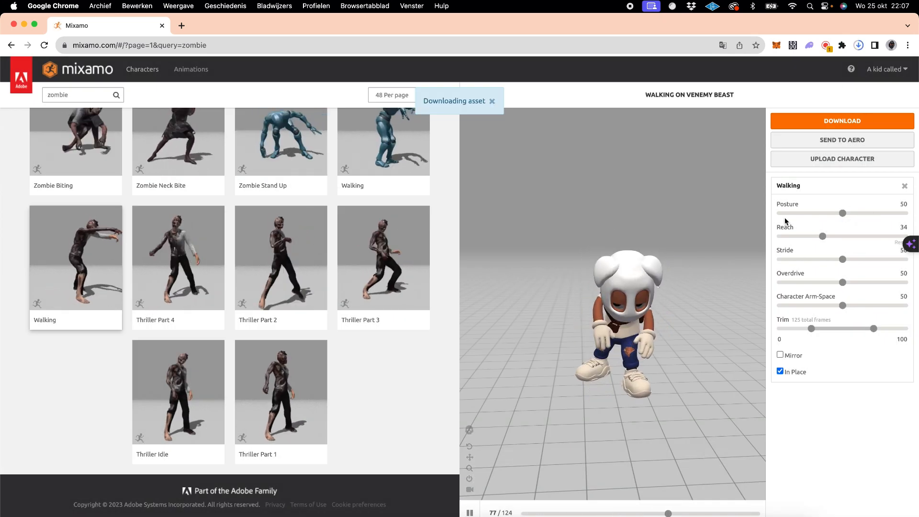
- Switch to Blender and import the FBX file Walking (6).fbx from the Downloads folder into the Halloween scene
{"action": "left_click", "coordinate": [602, 515]}
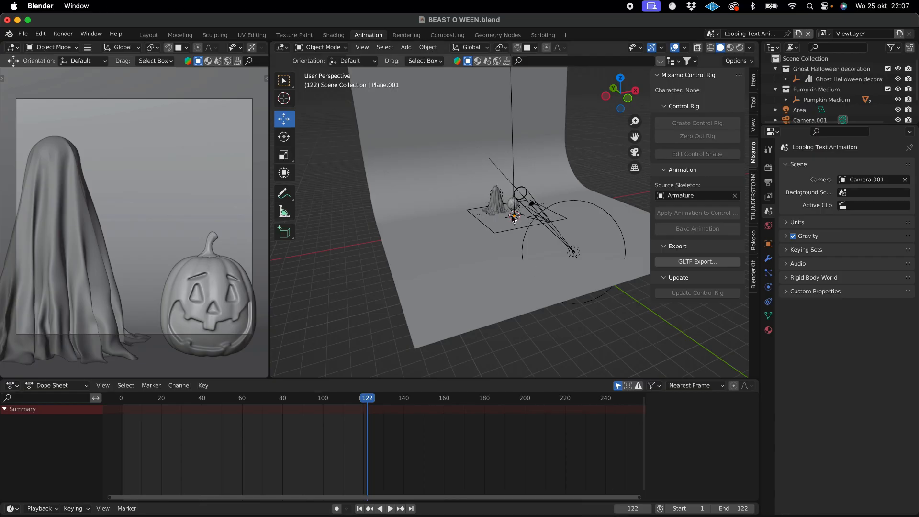
{"action": "scroll", "coordinate": [512, 218], "scroll_direction": "up", "scroll_amount": 5}
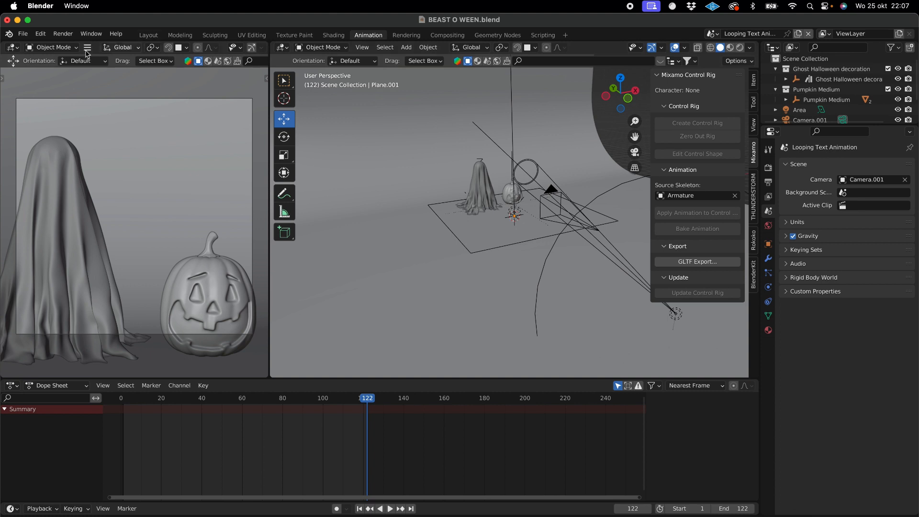
{"action": "left_click", "coordinate": [24, 34]}
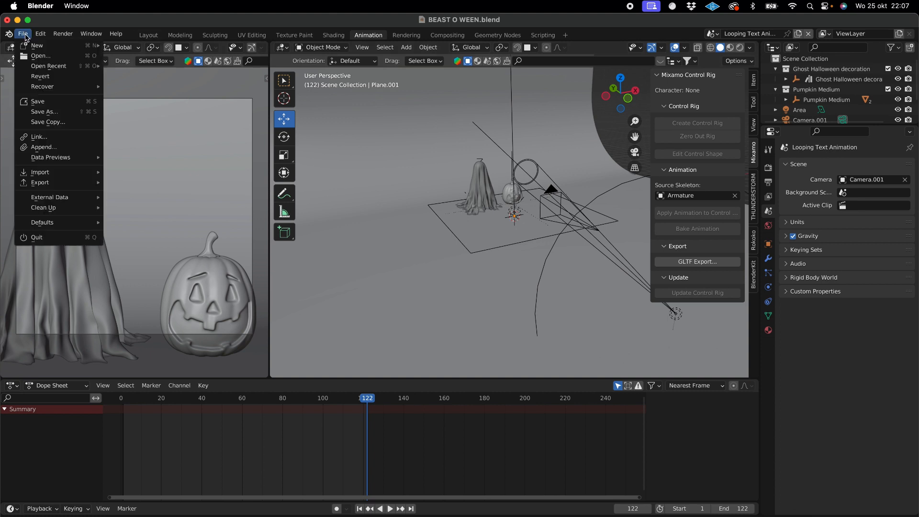
{"action": "mouse_move", "coordinate": [70, 174]}
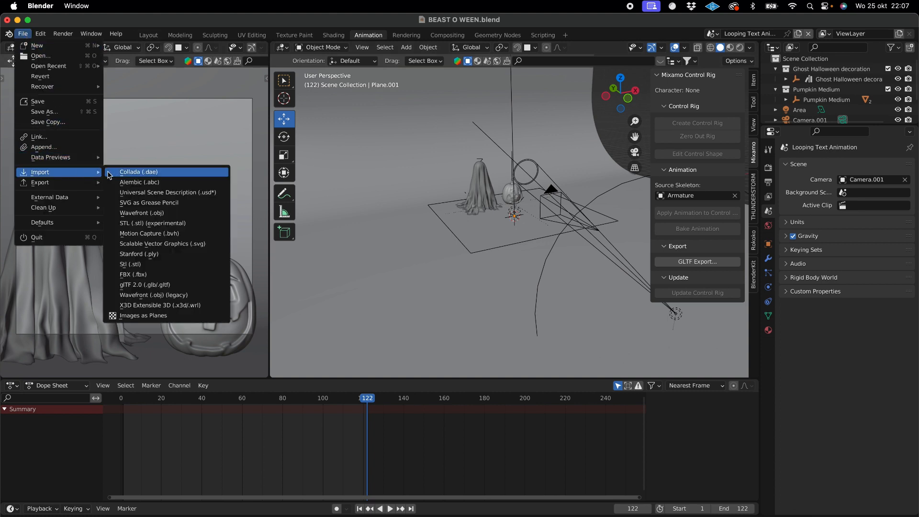
{"action": "left_click", "coordinate": [142, 276]}
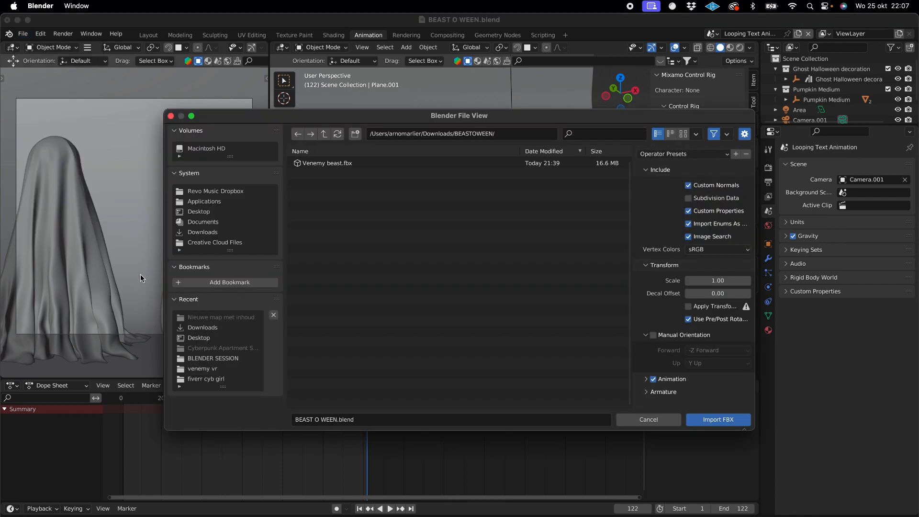
{"action": "left_click", "coordinate": [203, 232]}
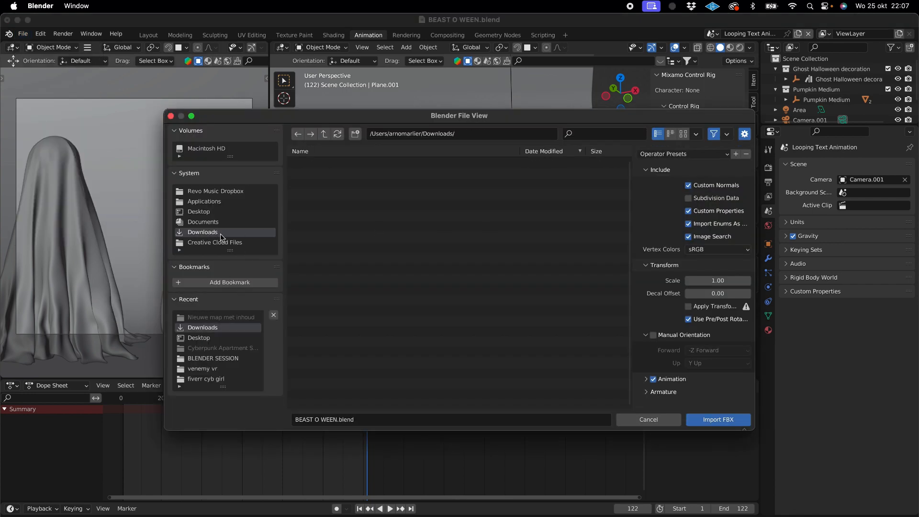
{"action": "left_click_drag", "start_coordinate": [632, 170], "coordinate": [630, 337]}
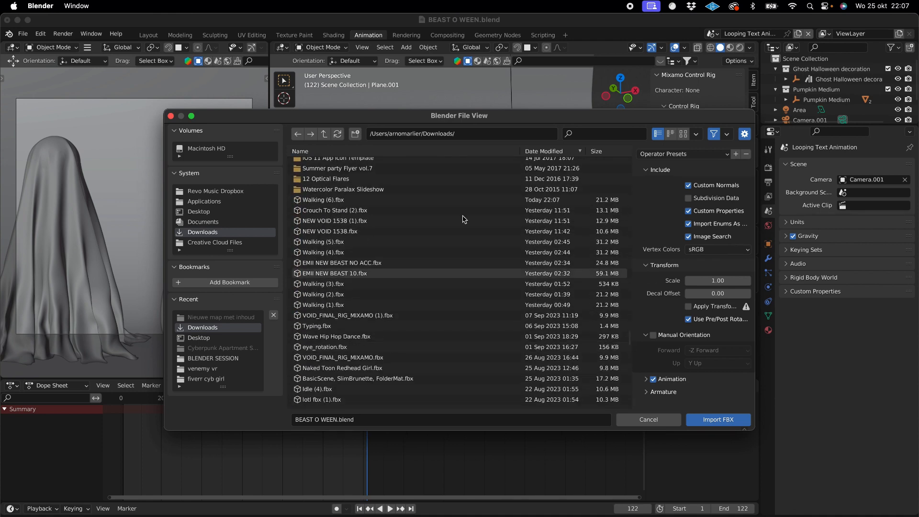
{"action": "double_click", "coordinate": [383, 201]}
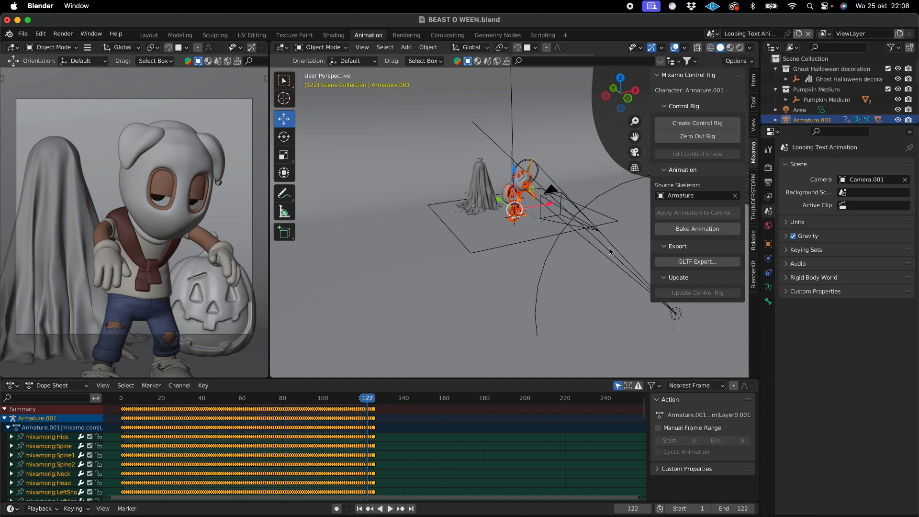
- Move the playhead to the walk's last keyframe at frame 125 and set the scene's end frame to 125
{"action": "left_click", "coordinate": [770, 181]}
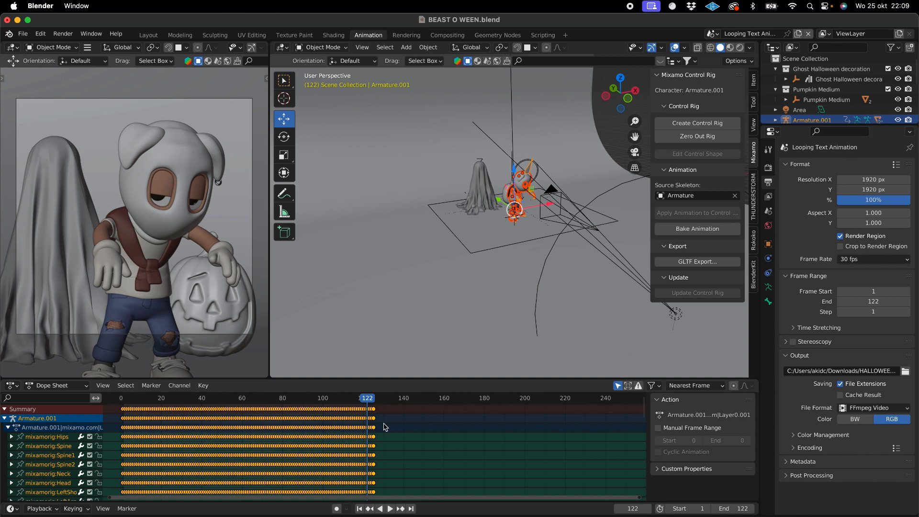
{"action": "scroll", "coordinate": [385, 424], "scroll_direction": "up", "scroll_amount": 5}
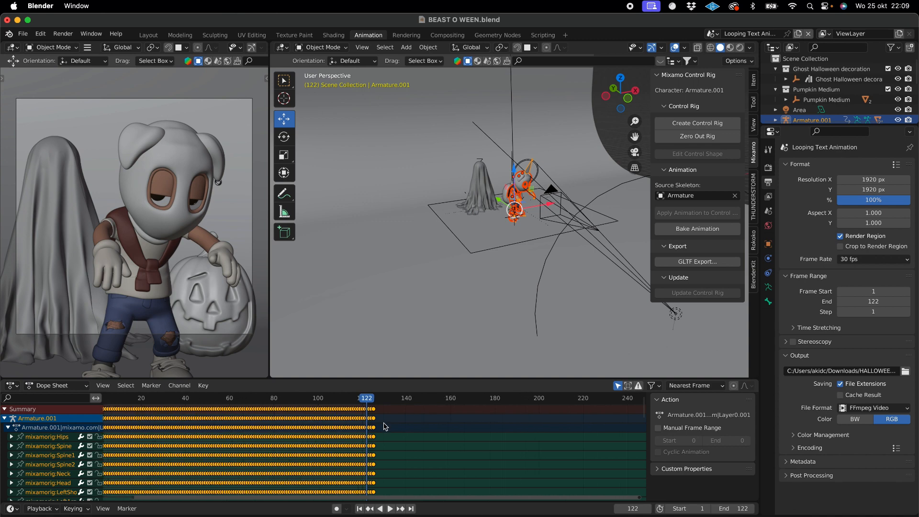
{"action": "left_click", "coordinate": [362, 399]}
{"action": "mouse_move", "coordinate": [363, 400]}
{"action": "left_mouse_down"}
{"action": "mouse_move", "coordinate": [380, 402]}
{"action": "mouse_move", "coordinate": [362, 401]}
{"action": "mouse_move", "coordinate": [380, 399]}
{"action": "mouse_move", "coordinate": [372, 402]}
{"action": "left_mouse_up"}
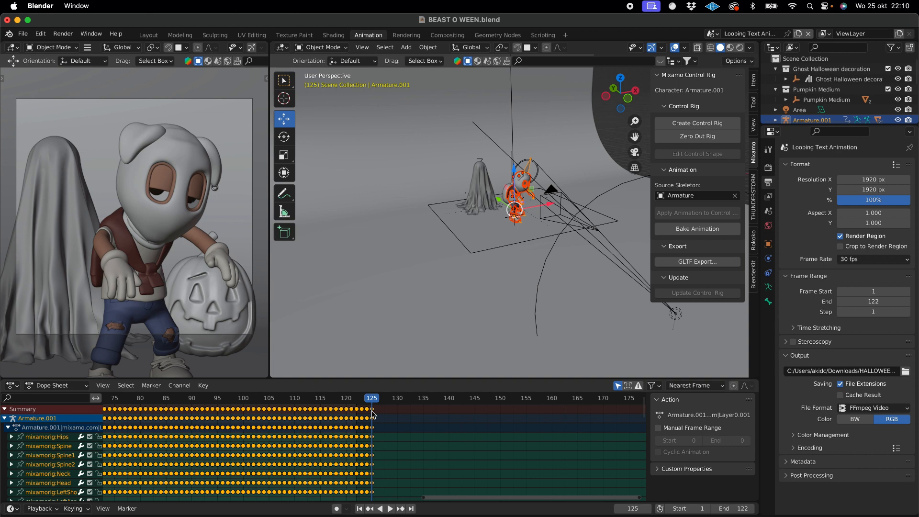
{"action": "left_click", "coordinate": [860, 302]}
{"action": "type", "text": "1"}
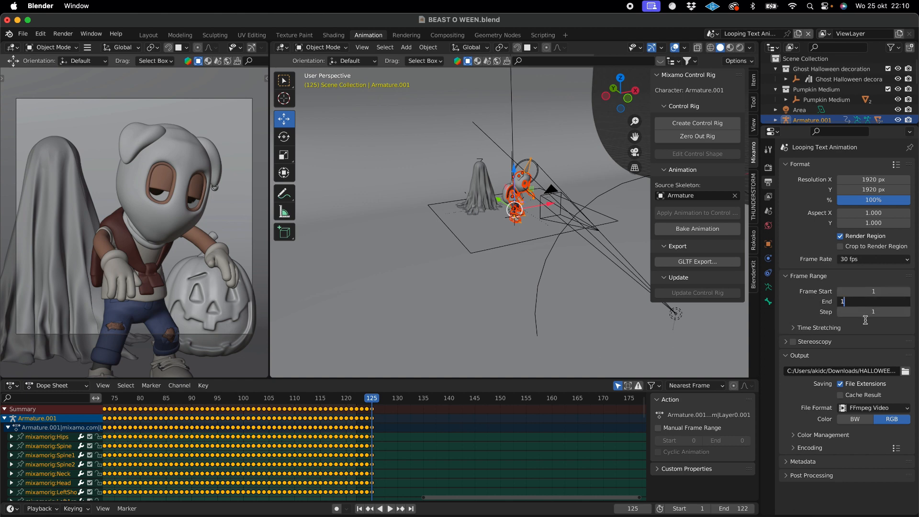
{"action": "type", "text": "25"}
{"action": "key", "text": "Return"}
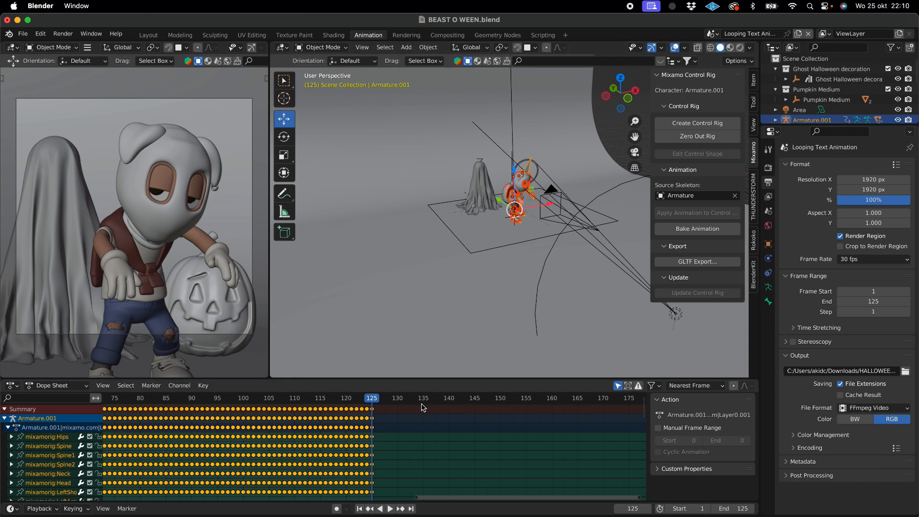
- Set the render output file format to PNG
{"action": "scroll", "coordinate": [603, 211], "scroll_direction": "down", "scroll_amount": 1}
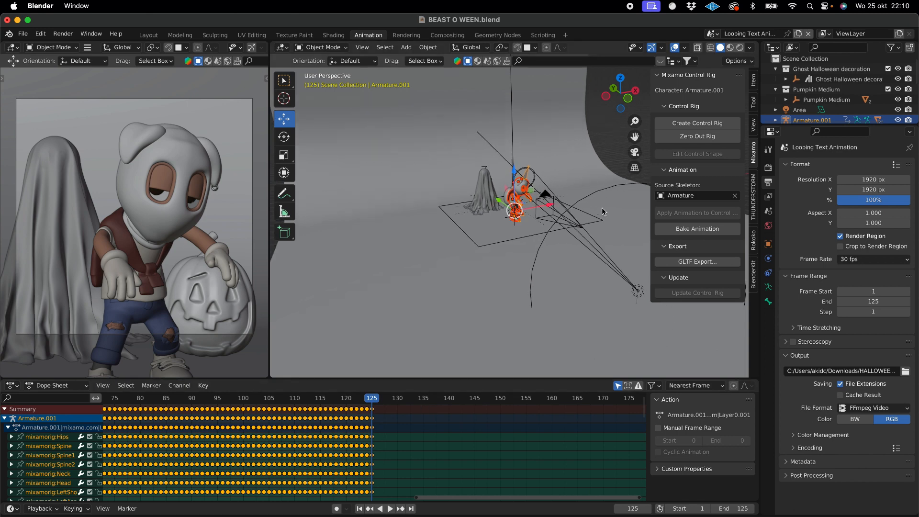
{"action": "scroll", "coordinate": [375, 459], "scroll_direction": "down", "scroll_amount": 10}
{"action": "scroll", "coordinate": [371, 459], "scroll_direction": "left", "scroll_amount": 20}
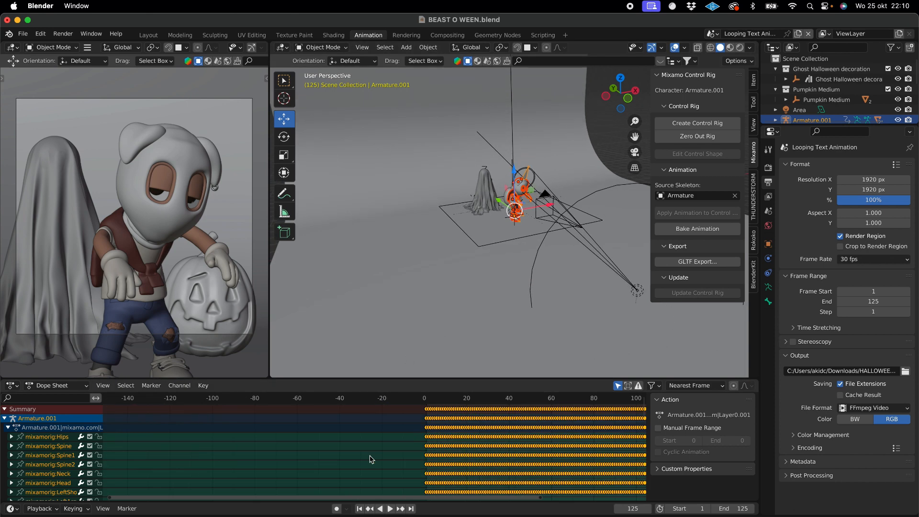
{"action": "scroll", "coordinate": [314, 453], "scroll_direction": "right", "scroll_amount": 20}
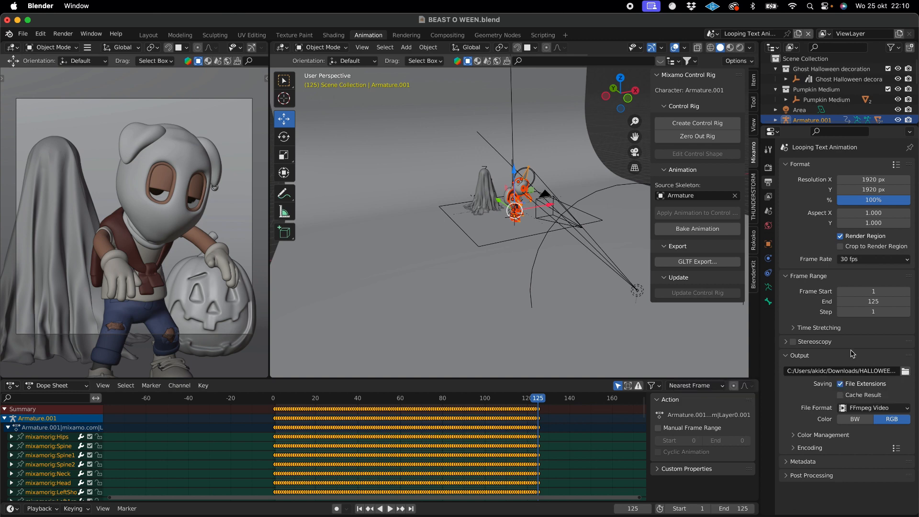
{"action": "left_click", "coordinate": [875, 410]}
{"action": "left_click", "coordinate": [859, 408]}
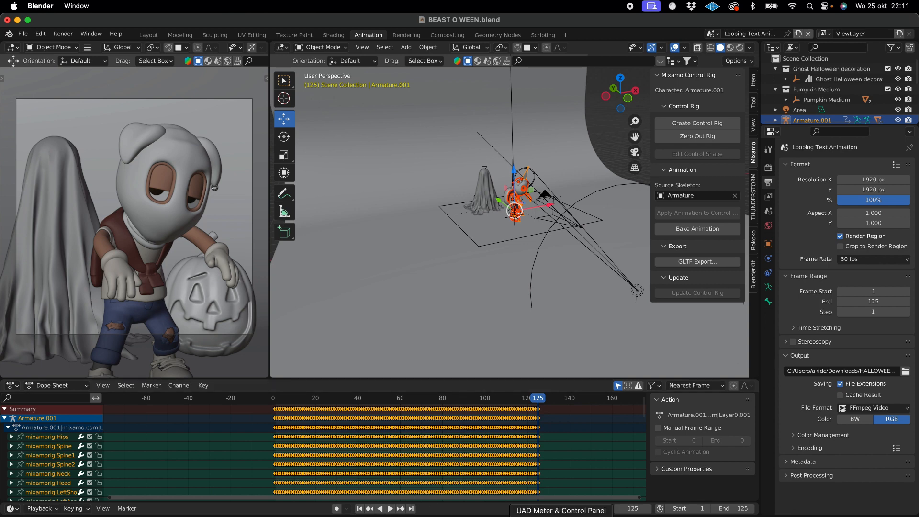
{"action": "left_click", "coordinate": [866, 410]}
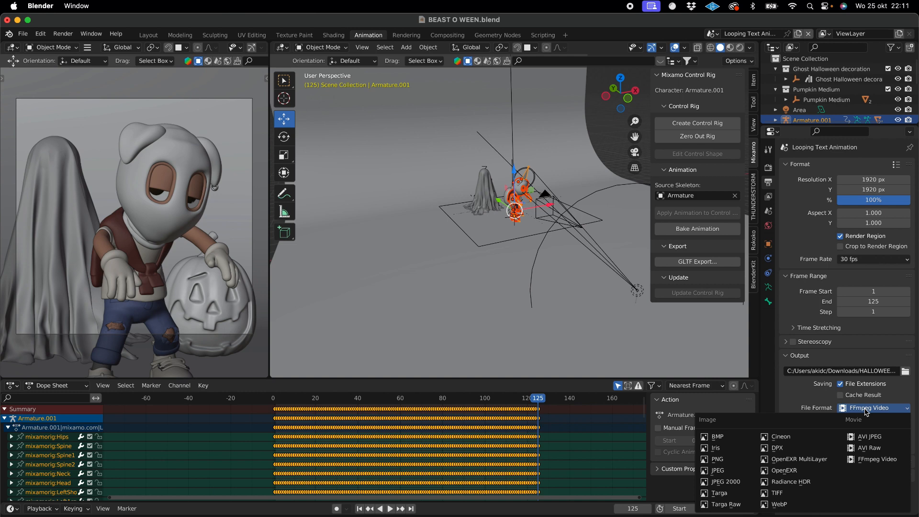
{"action": "left_click", "coordinate": [866, 410]}
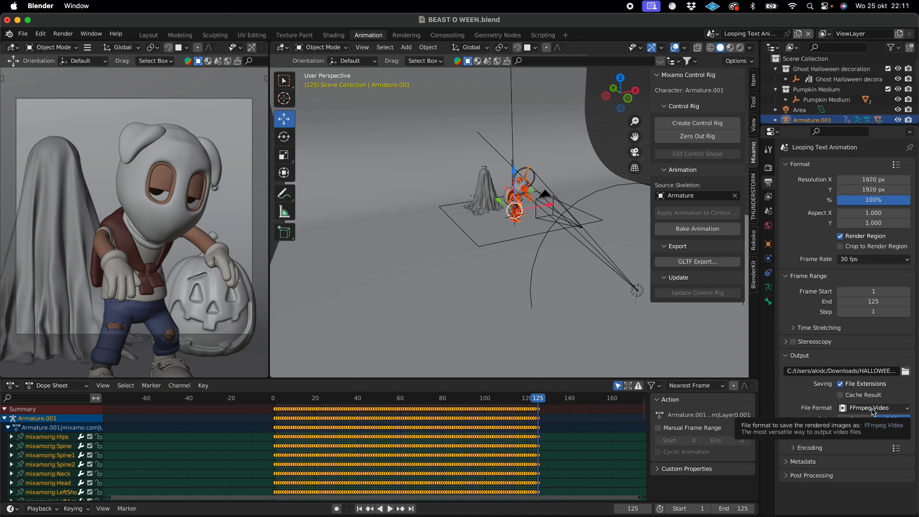
{"action": "left_click", "coordinate": [873, 411]}
{"action": "left_click", "coordinate": [728, 464]}
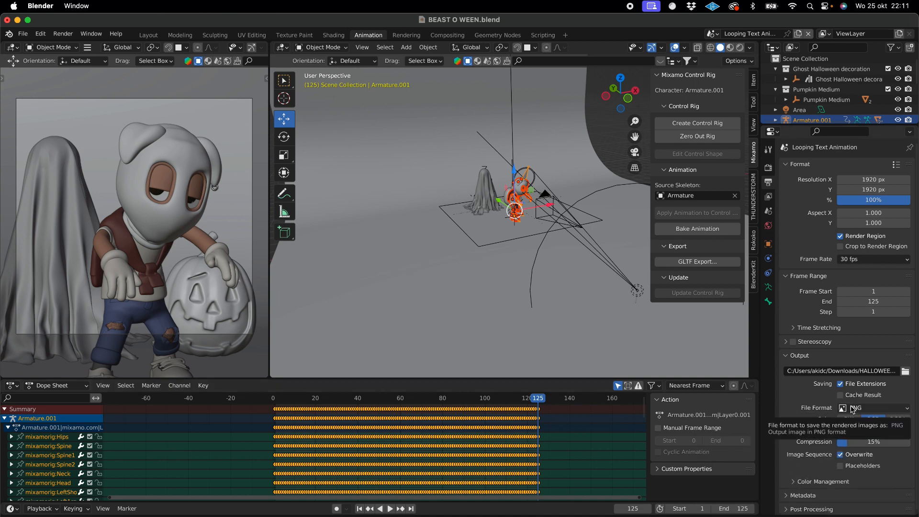
{"action": "left_click", "coordinate": [62, 33]}
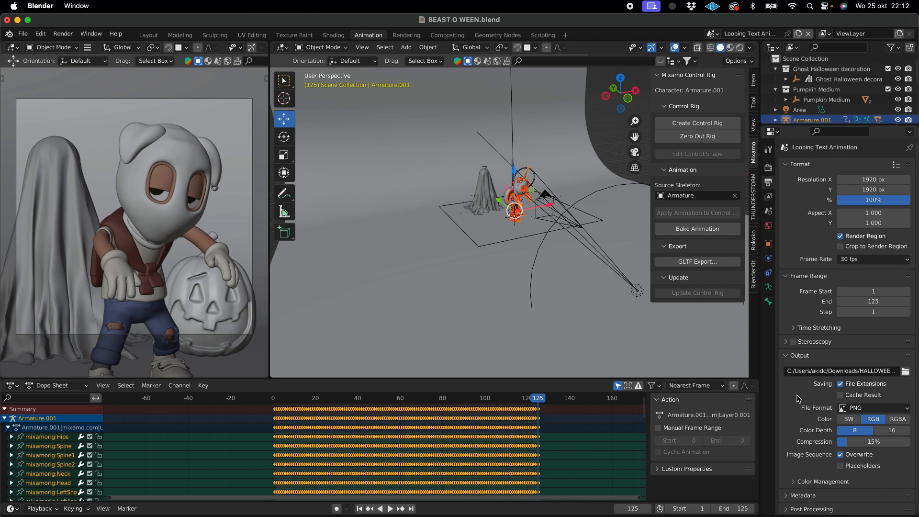
- Switch the render output file format back to FFmpeg Video and view the render commands
{"action": "left_click", "coordinate": [857, 408]}
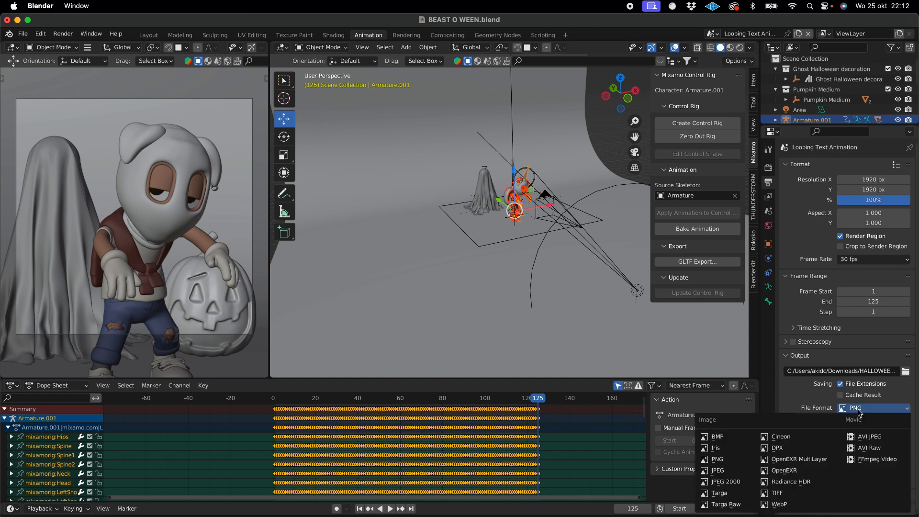
{"action": "left_click", "coordinate": [872, 459]}
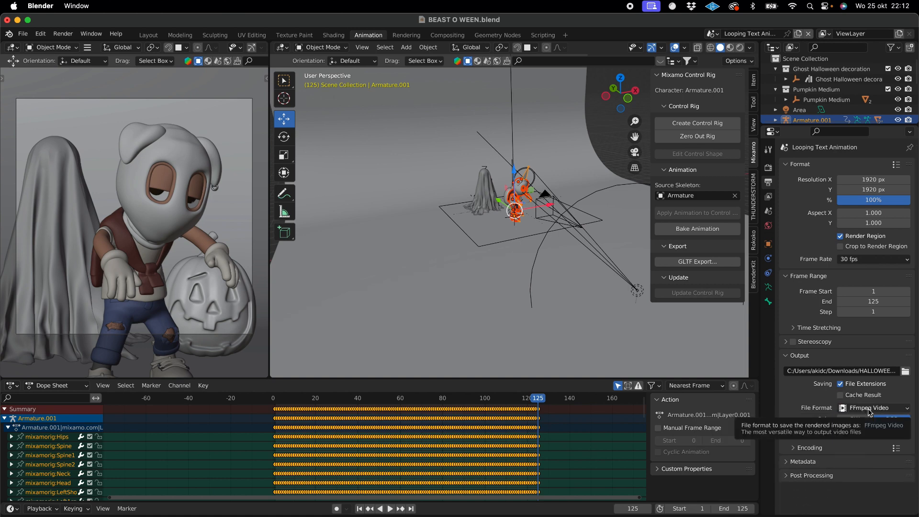
{"action": "left_click", "coordinate": [63, 34]}
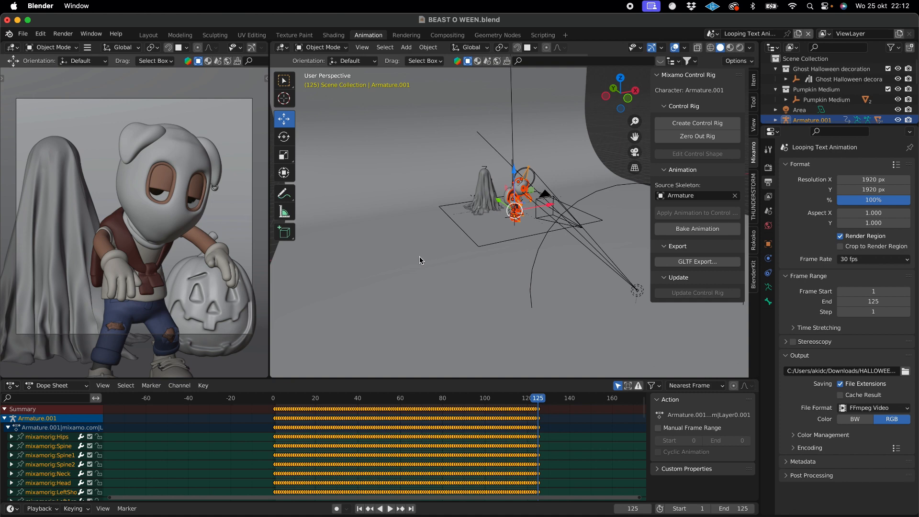
- Examine how the character, ghost, pumpkin and camera are arranged from several angles, and select the Ghost Halloween decoration object
{"action": "left_click", "coordinate": [604, 149]}
{"action": "scroll", "coordinate": [500, 239], "scroll_direction": "up", "scroll_amount": 5}
{"action": "scroll", "coordinate": [500, 238], "scroll_direction": "down", "scroll_amount": 10}
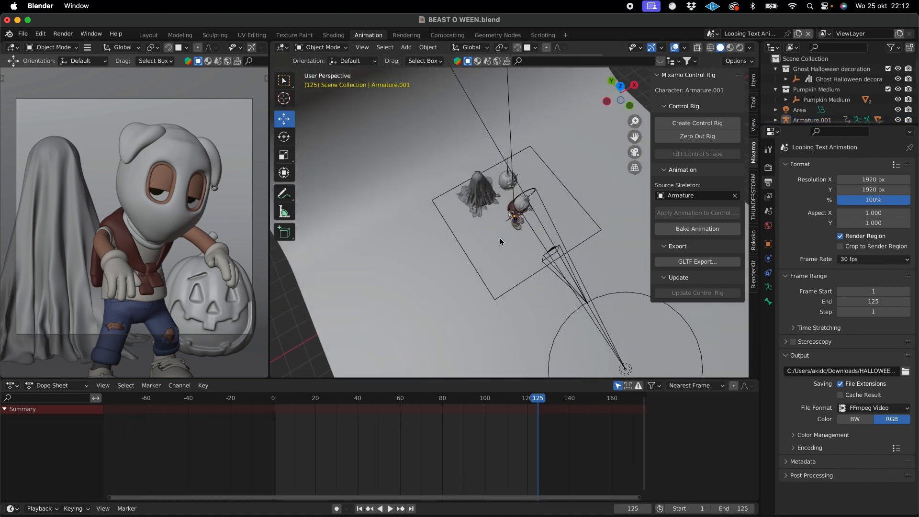
{"action": "scroll", "coordinate": [500, 238], "scroll_direction": "up", "scroll_amount": 5}
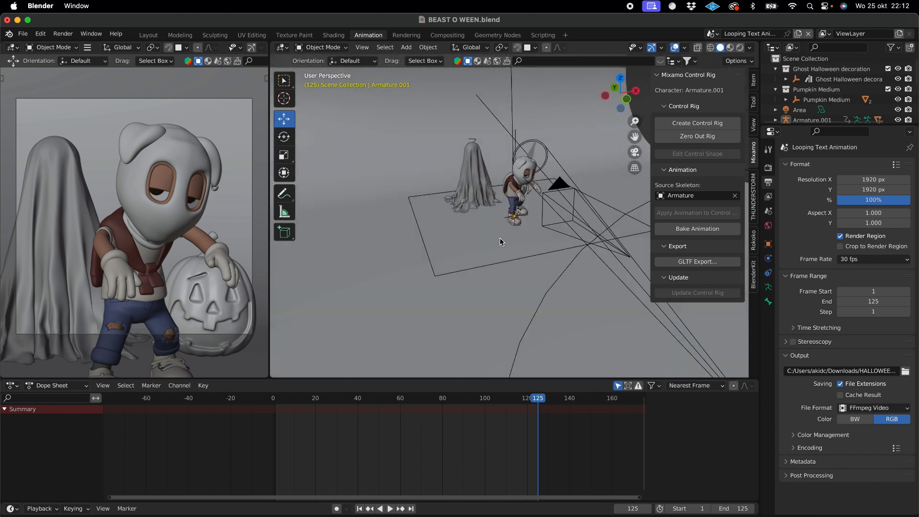
{"action": "left_click_drag", "start_coordinate": [635, 138], "coordinate": [637, 227]}
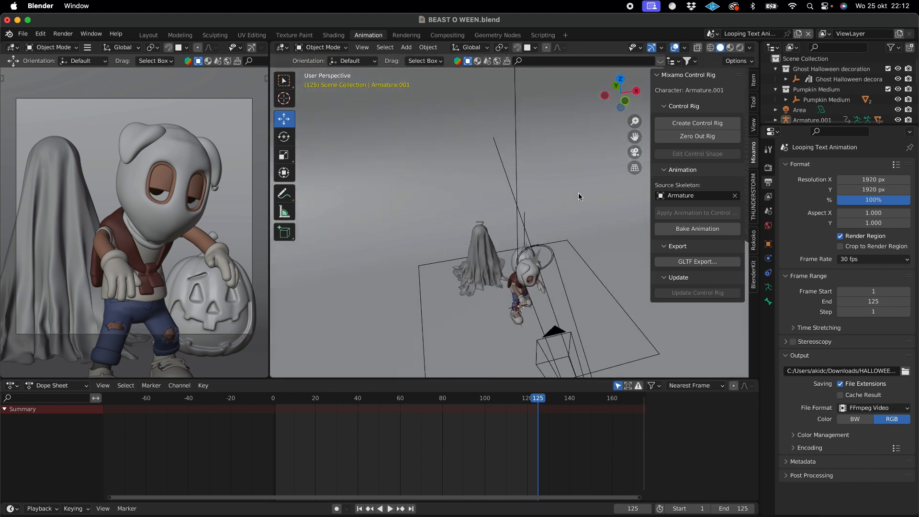
{"action": "scroll", "coordinate": [579, 194], "scroll_direction": "down", "scroll_amount": 8}
{"action": "scroll", "coordinate": [578, 196], "scroll_direction": "up", "scroll_amount": 8}
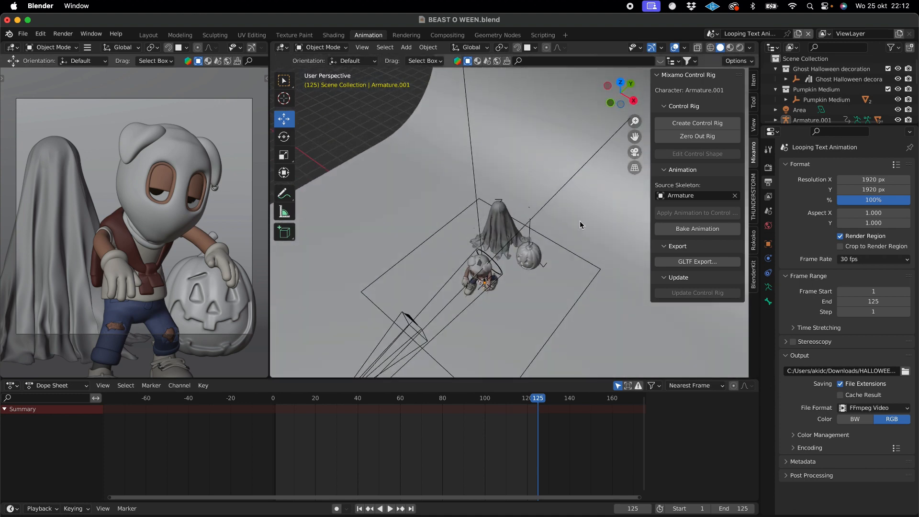
{"action": "scroll", "coordinate": [580, 224], "scroll_direction": "down", "scroll_amount": 2}
{"action": "scroll", "coordinate": [581, 222], "scroll_direction": "down", "scroll_amount": 4}
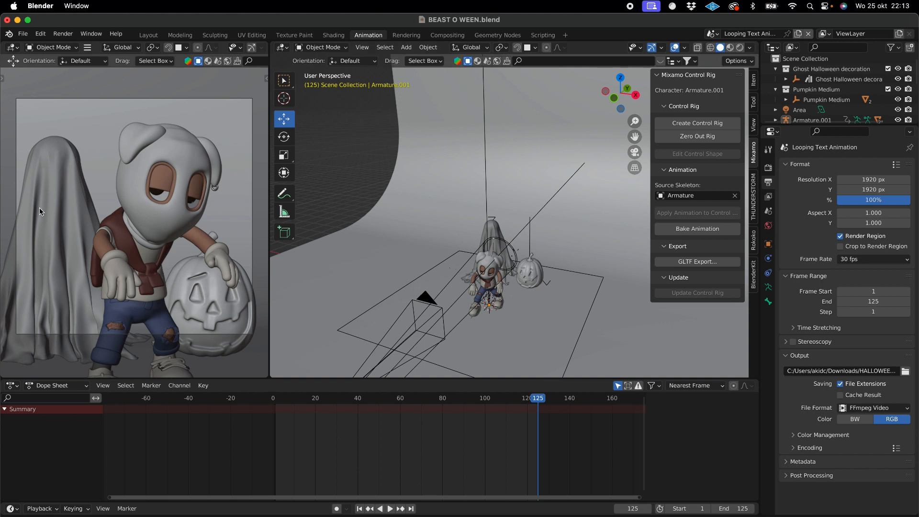
{"action": "scroll", "coordinate": [553, 185], "scroll_direction": "left", "scroll_amount": 3}
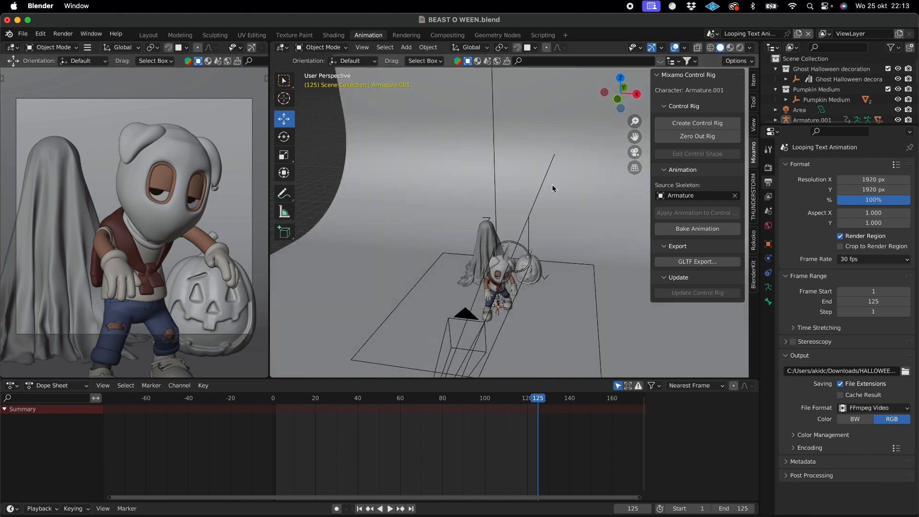
{"action": "scroll", "coordinate": [552, 185], "scroll_direction": "left", "scroll_amount": 6}
{"action": "left_click", "coordinate": [832, 82]}
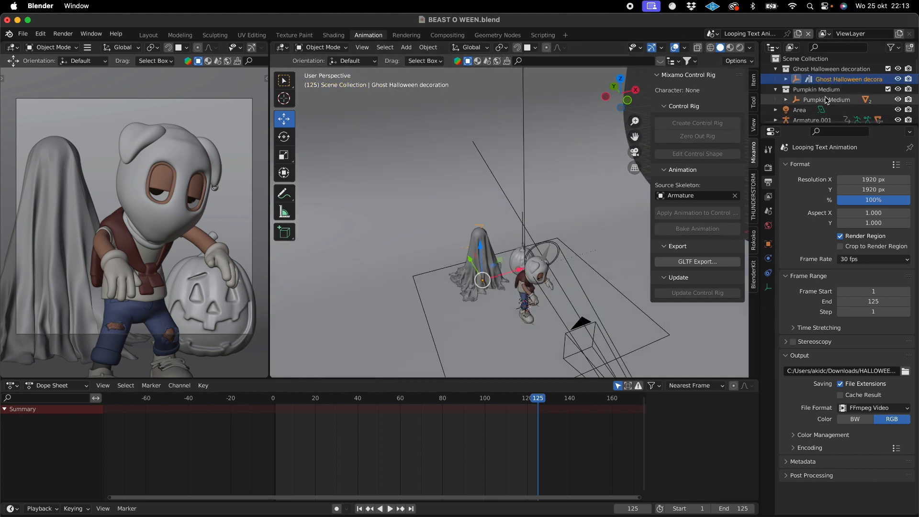
- Select the Ghost Halloween decoration object and enlarge the outliner so that all scene objects are listed
{"action": "left_click", "coordinate": [842, 100]}
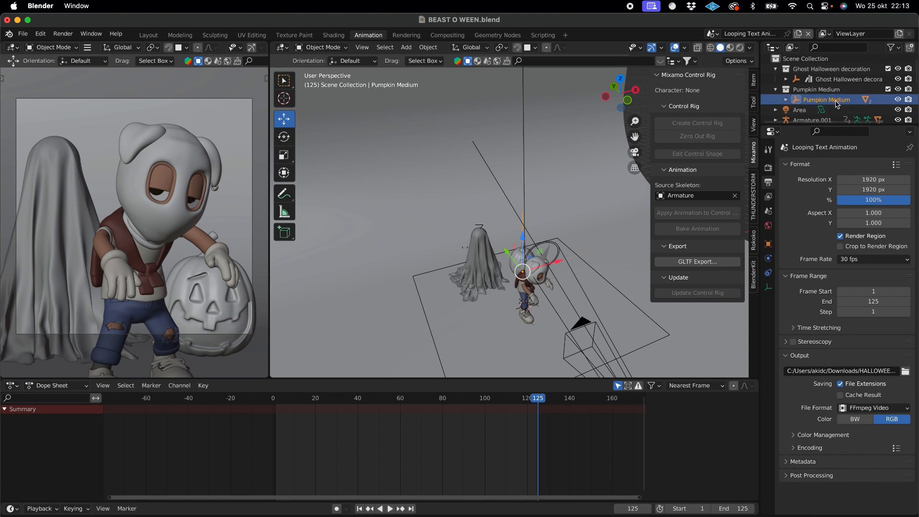
{"action": "left_click", "coordinate": [849, 80]}
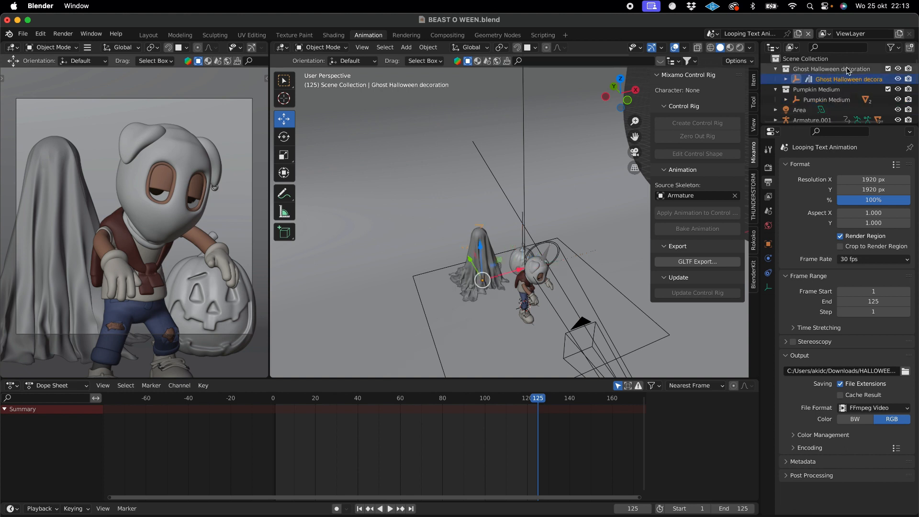
{"action": "left_click_drag", "start_coordinate": [822, 127], "coordinate": [821, 238]}
- Switch to Discord to read the beast stage chat, and return to Blender
{"action": "left_click", "coordinate": [660, 508]}
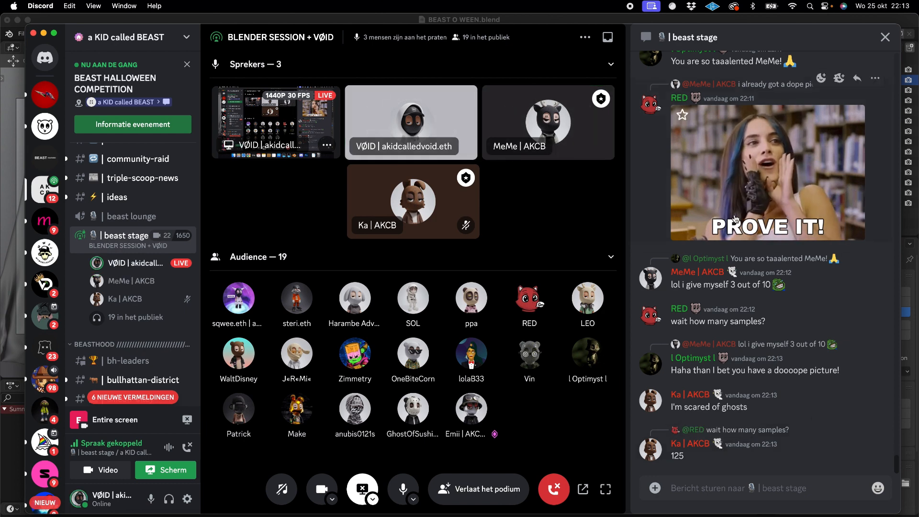
{"action": "left_click", "coordinate": [605, 512]}
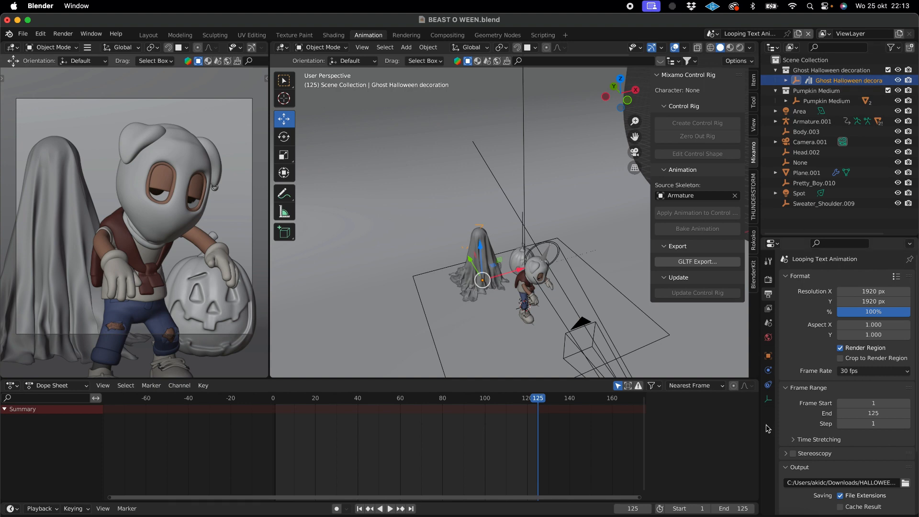
{"action": "left_click", "coordinate": [643, 503]}
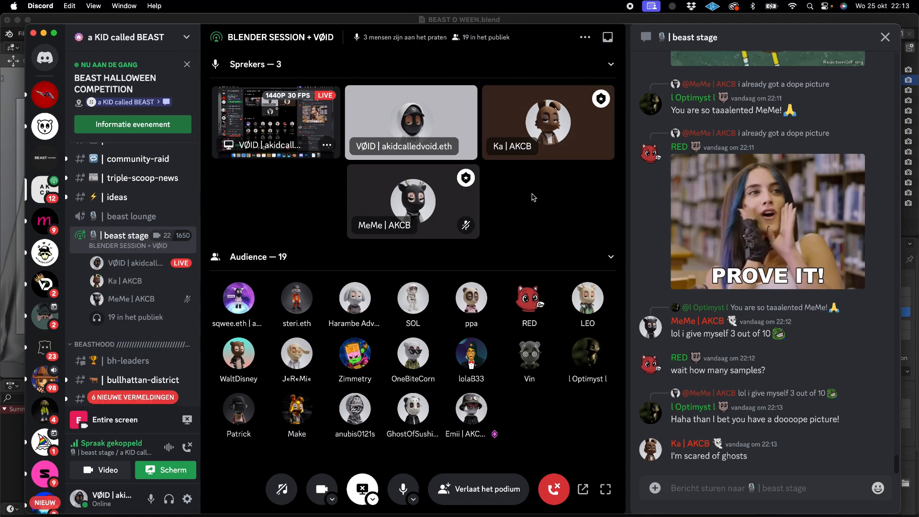
{"action": "left_click", "coordinate": [602, 515]}
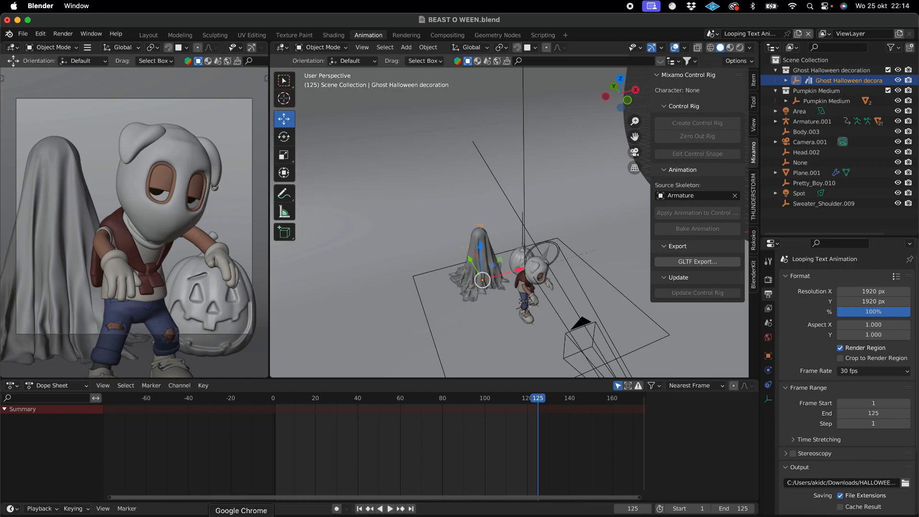
- Switch to Mixamo in Chrome, set the Walking animation's Reach to 51, and return to Blender
{"action": "left_click", "coordinate": [242, 513]}
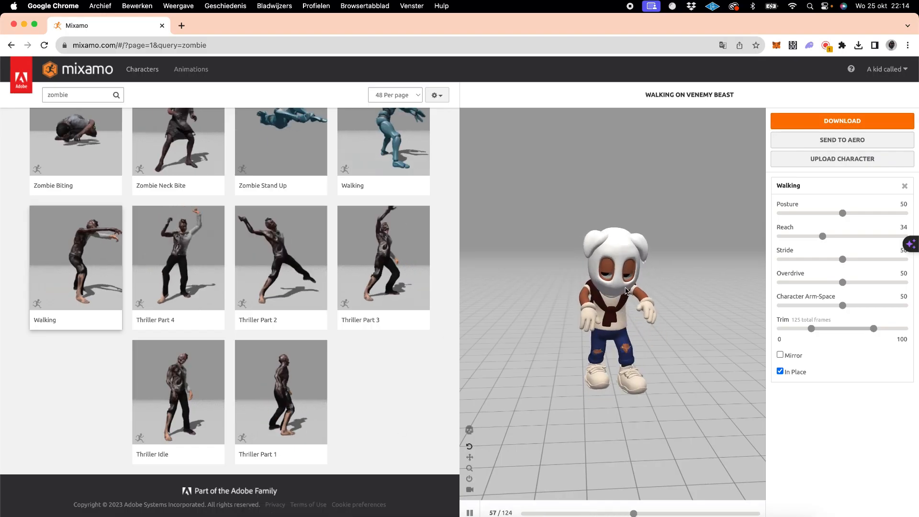
{"action": "left_click", "coordinate": [823, 237]}
{"action": "left_click_drag", "start_coordinate": [823, 240], "coordinate": [844, 238]}
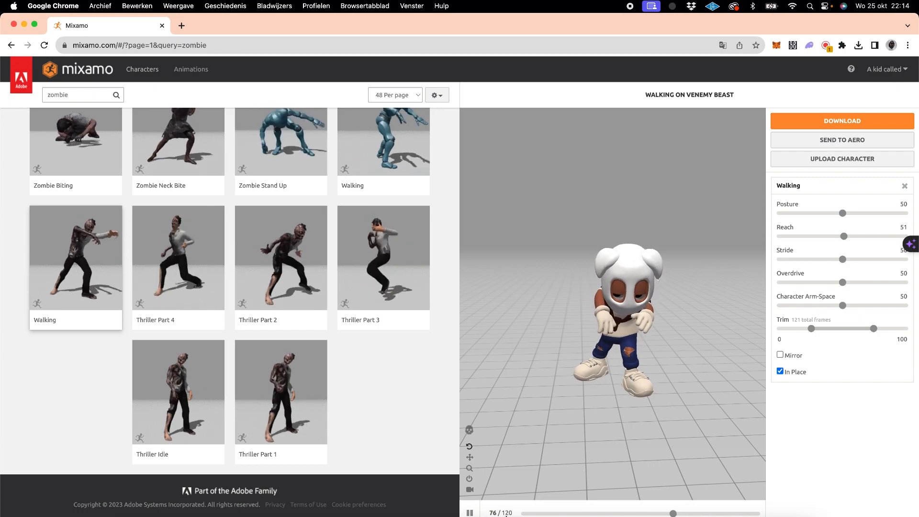
{"action": "left_click", "coordinate": [602, 515]}
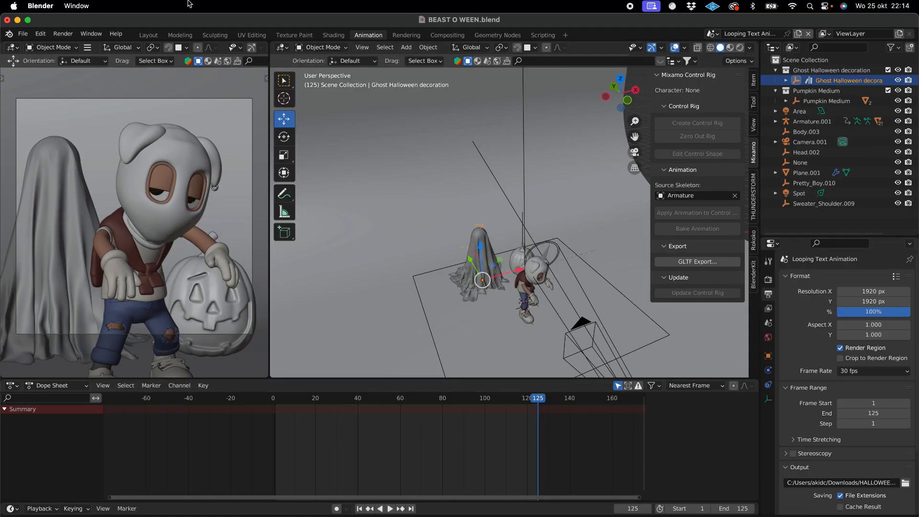
- Review the Cycles sampling settings and the output settings, and check the beast stage chat in Discord
{"action": "left_click", "coordinate": [62, 34]}
{"action": "left_click", "coordinate": [769, 282]}
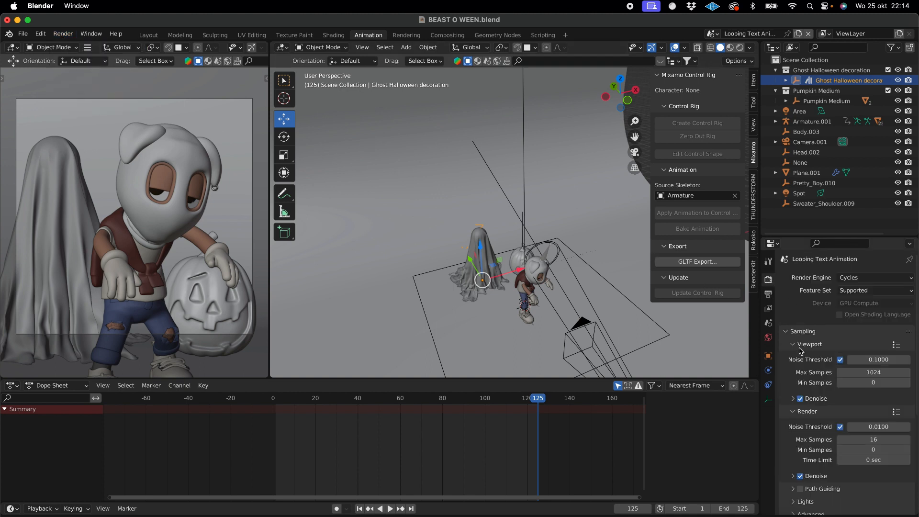
{"action": "scroll", "coordinate": [809, 378], "scroll_direction": "down", "scroll_amount": 1}
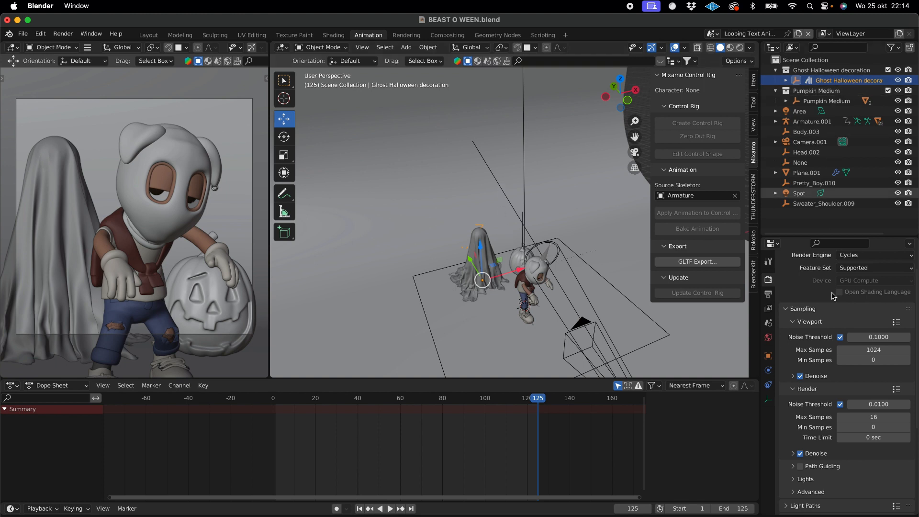
{"action": "left_click", "coordinate": [769, 295]}
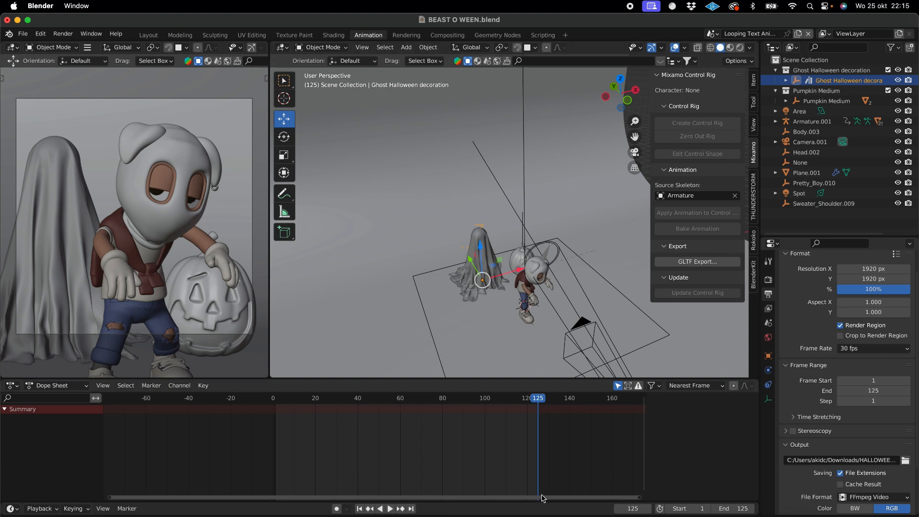
{"action": "left_click", "coordinate": [660, 514]}
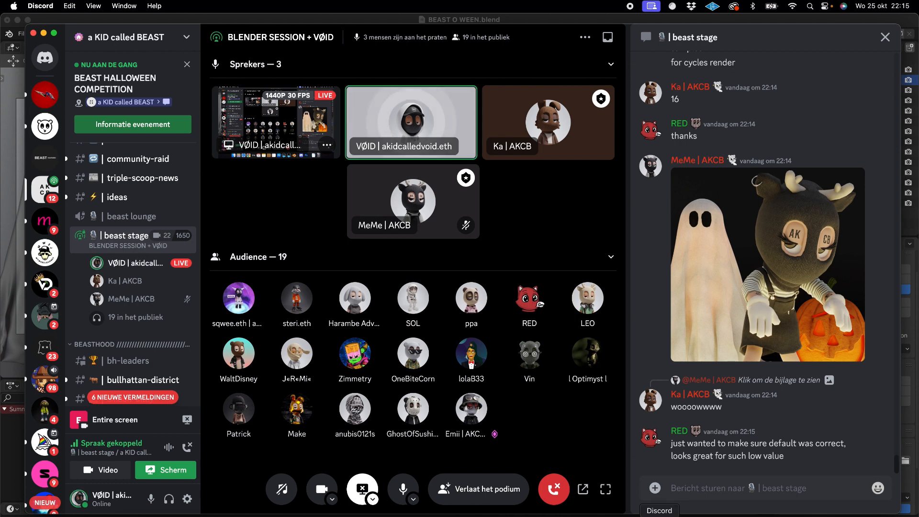
{"action": "left_click", "coordinate": [602, 516]}
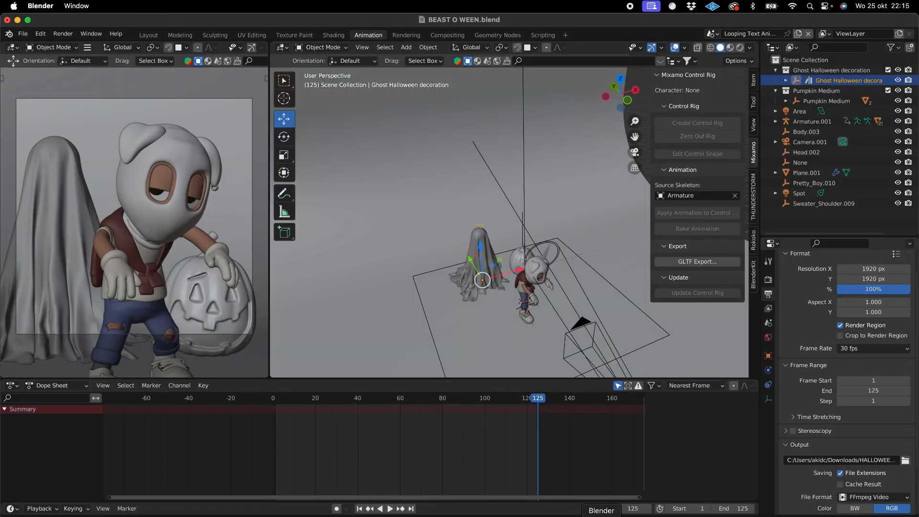
- Try deleting only the Ghost Halloween decoration parent object, inspect the scene from several angles, and undo the deletion
{"action": "key", "text": "Delete"}
{"action": "left_click", "coordinate": [847, 84]}
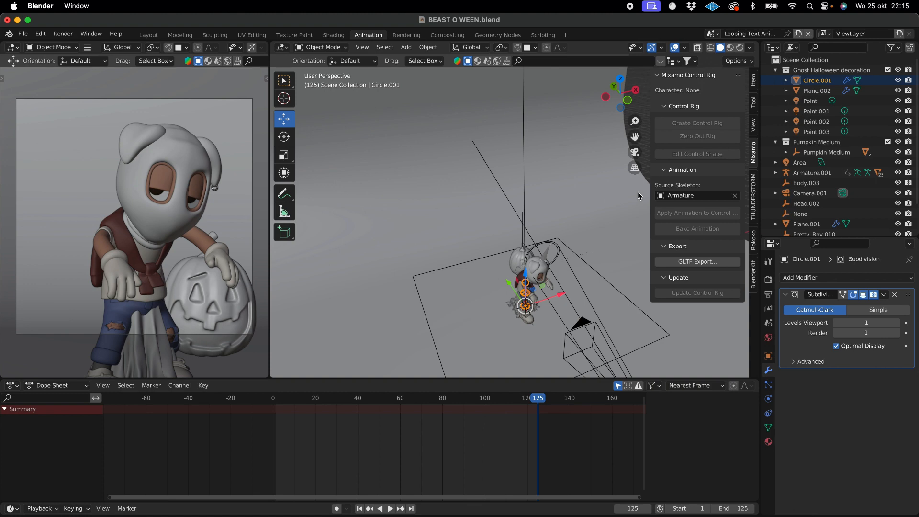
{"action": "scroll", "coordinate": [638, 191], "scroll_direction": "down", "scroll_amount": 5}
{"action": "scroll", "coordinate": [640, 190], "scroll_direction": "up", "scroll_amount": 3, "text": "ctrl"}
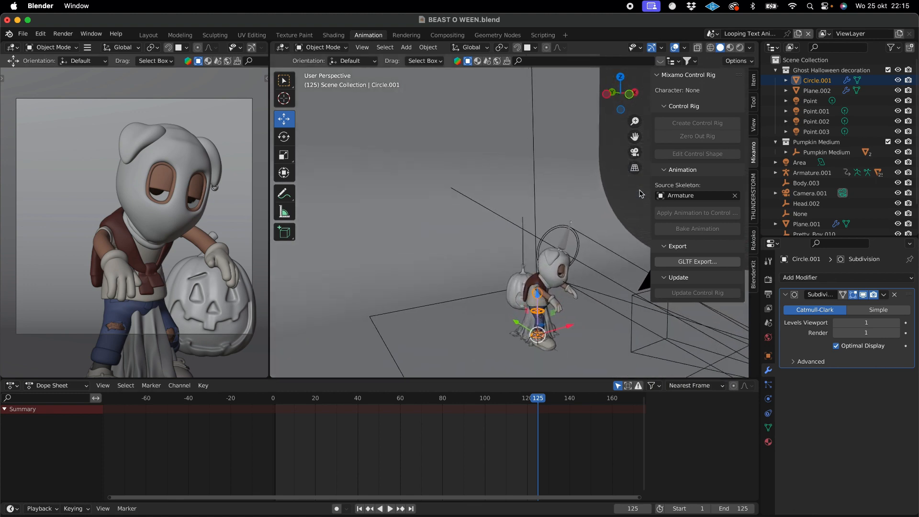
{"action": "scroll", "coordinate": [642, 194], "scroll_direction": "up", "scroll_amount": 5}
{"action": "scroll", "coordinate": [642, 194], "scroll_direction": "down", "scroll_amount": 10}
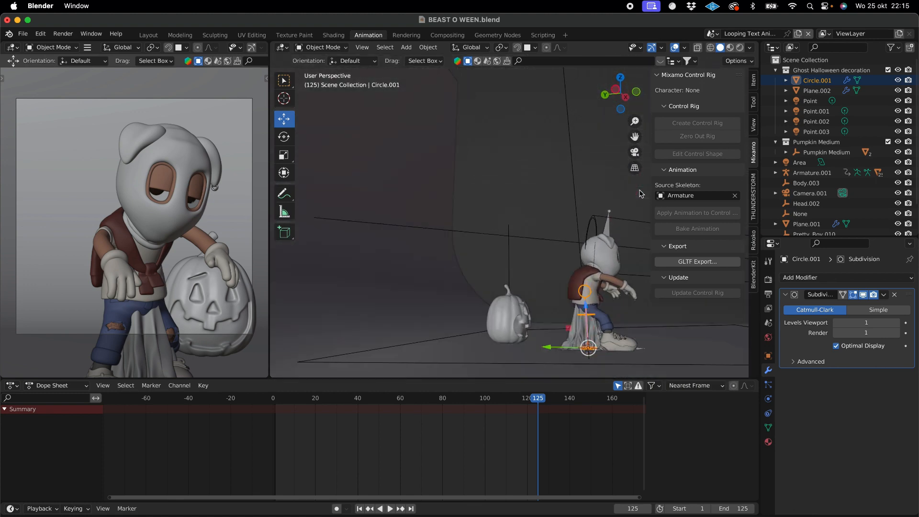
{"action": "scroll", "coordinate": [642, 194], "scroll_direction": "down", "scroll_amount": 3}
{"action": "scroll", "coordinate": [641, 194], "scroll_direction": "up", "scroll_amount": 5}
{"action": "scroll", "coordinate": [642, 194], "scroll_direction": "down", "scroll_amount": 2}
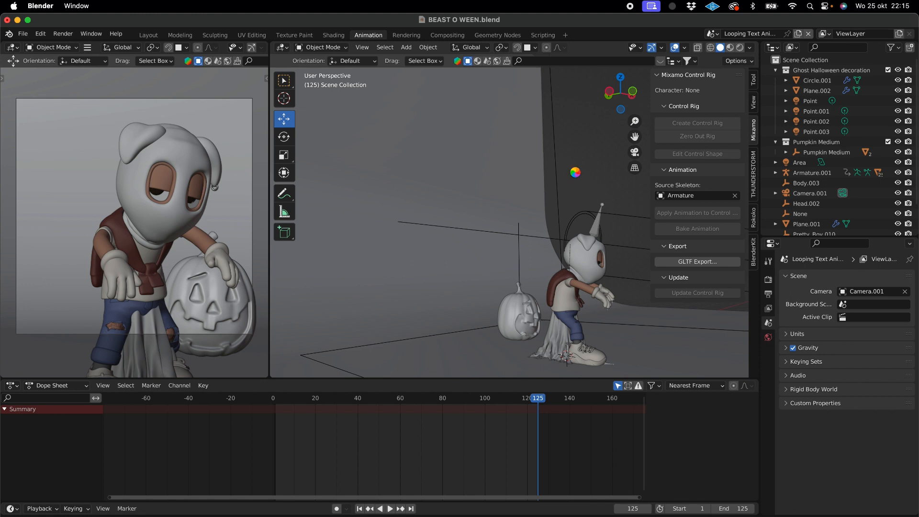
{"action": "key", "text": "super+z"}
- Delete all child objects of the Ghost Halloween decoration, from Circle.001 through Point.003
{"action": "scroll", "coordinate": [577, 177], "scroll_direction": "right", "scroll_amount": 5}
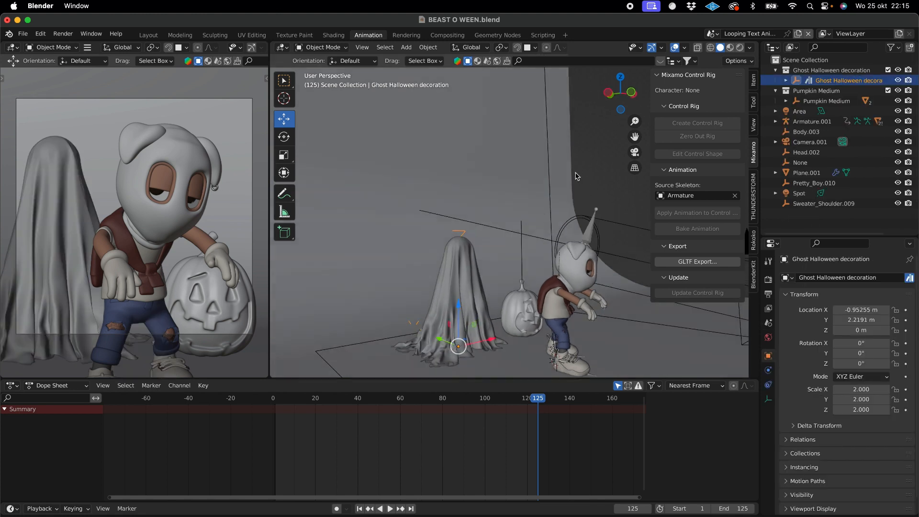
{"action": "left_click", "coordinate": [786, 80]}
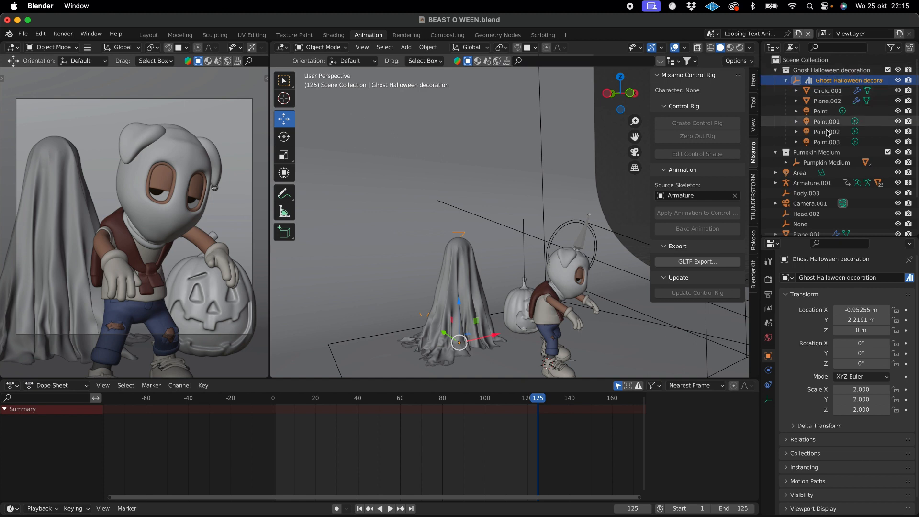
{"action": "left_click", "coordinate": [828, 91]}
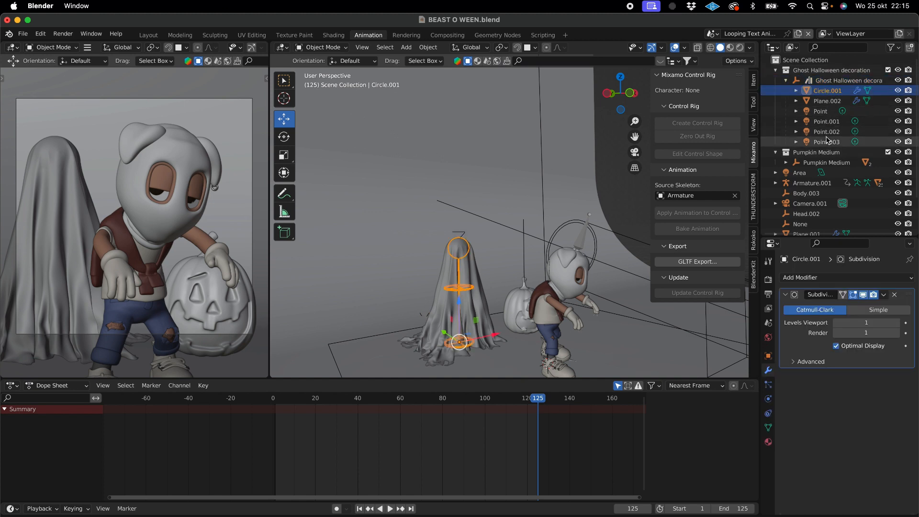
{"action": "left_click", "coordinate": [828, 142], "text": "shift"}
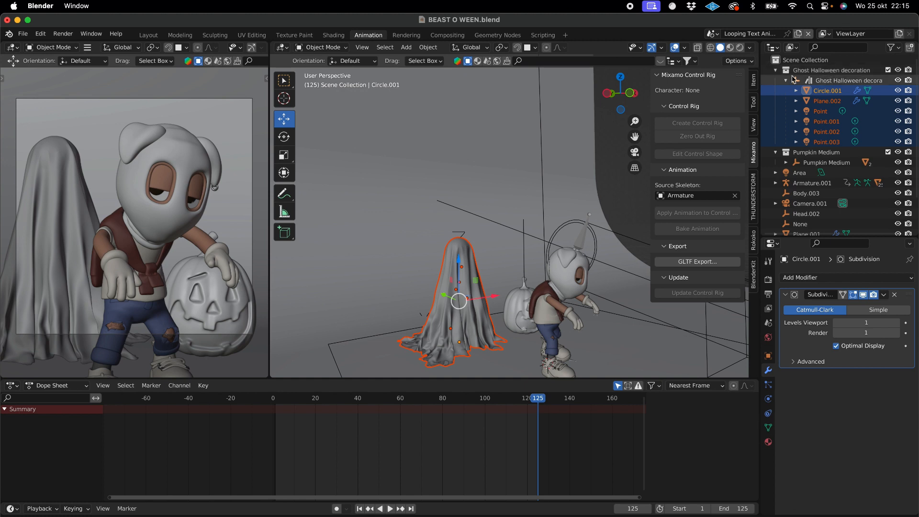
{"action": "key", "text": "x"}
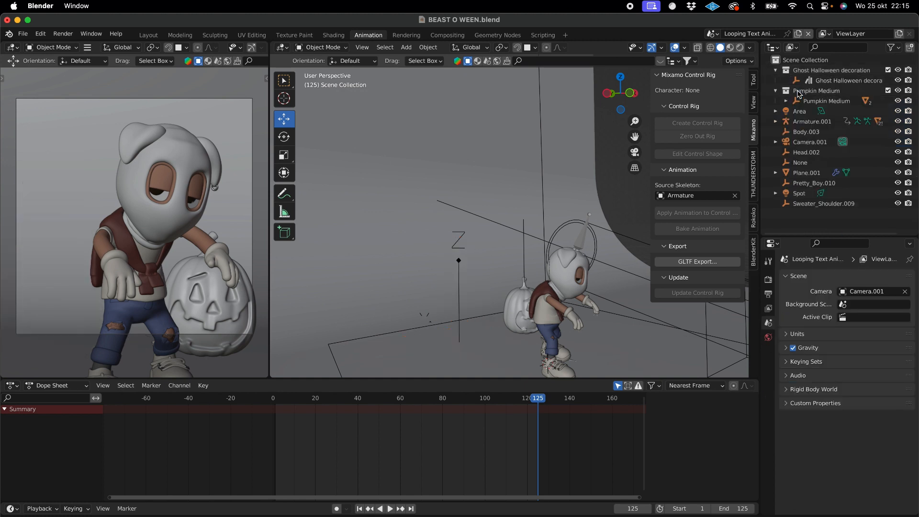
- Delete the Ghost Halloween decoration parent object and its emptied collection
{"action": "left_click", "coordinate": [816, 82]}
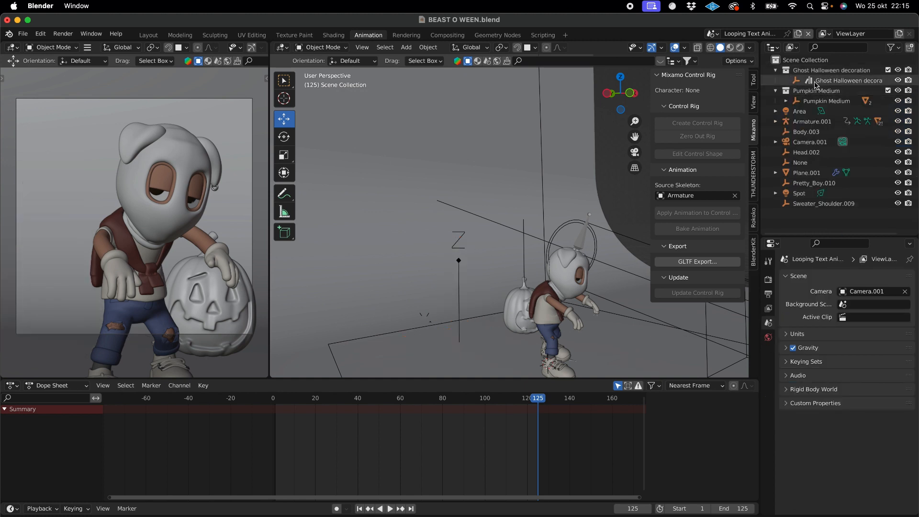
{"action": "key", "text": "x"}
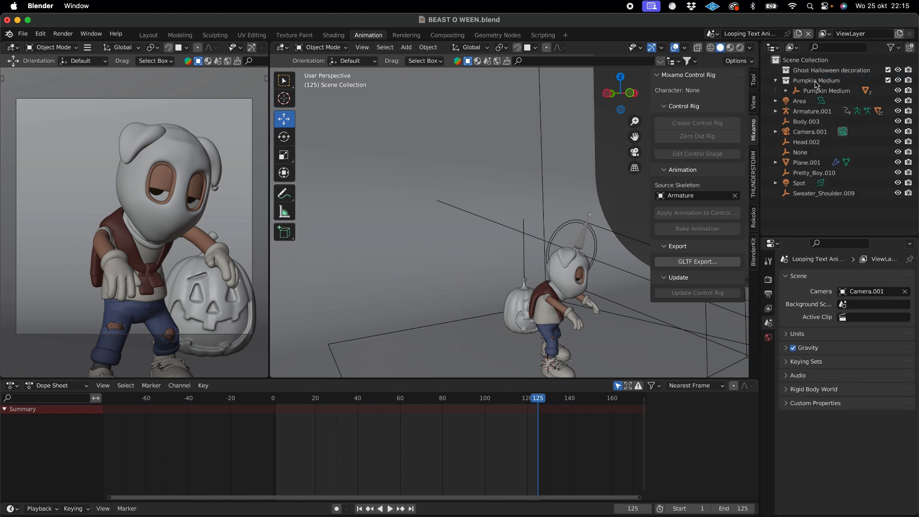
{"action": "left_click", "coordinate": [820, 71]}
{"action": "key", "text": "x"}
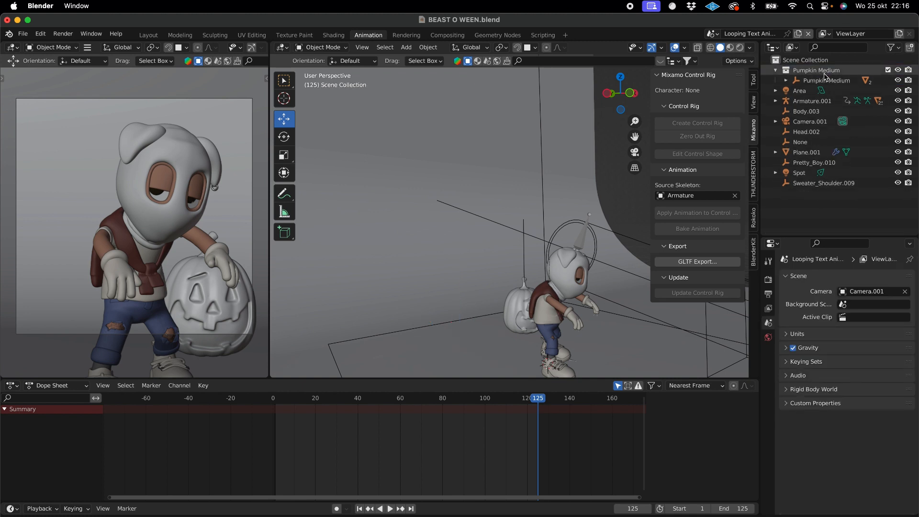
- Delete the pumpkin's child meshes 01_Body_low and 01_Handle_low from under the Pumpkin Medium object
{"action": "left_click", "coordinate": [788, 81]}
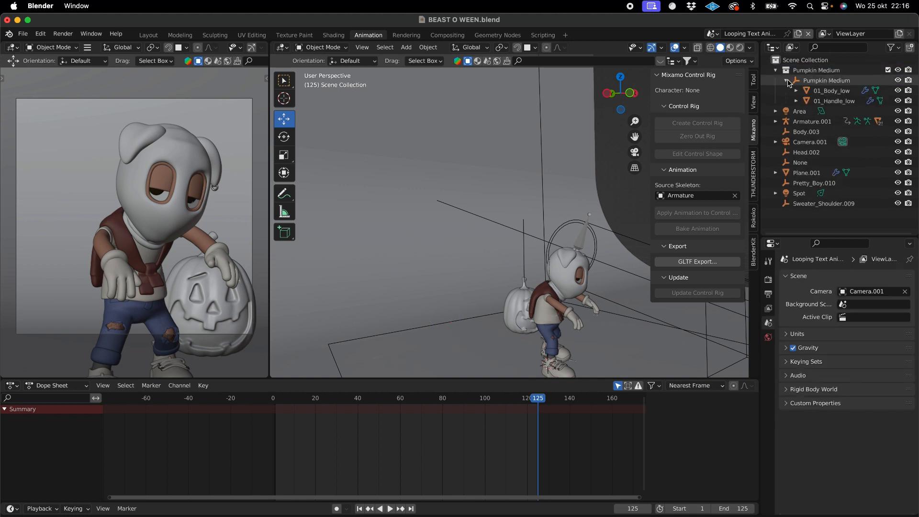
{"action": "left_click", "coordinate": [788, 81]}
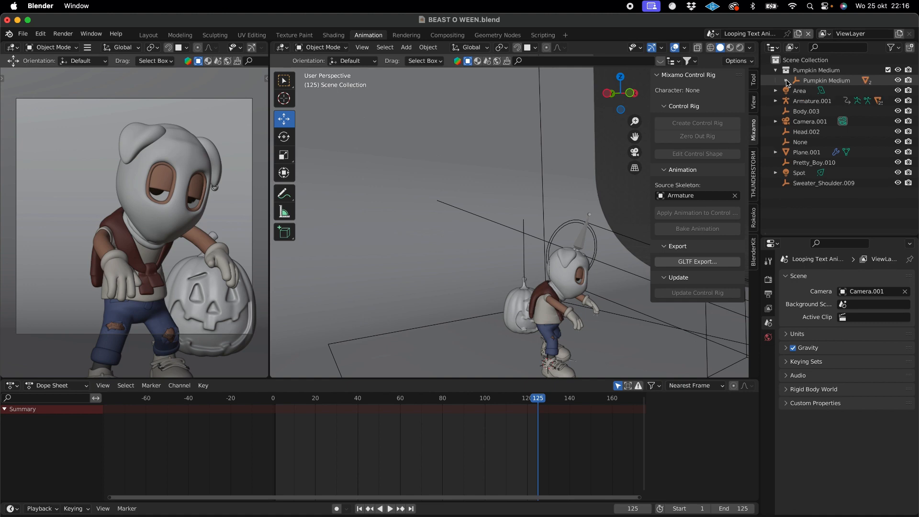
{"action": "left_click", "coordinate": [819, 81]}
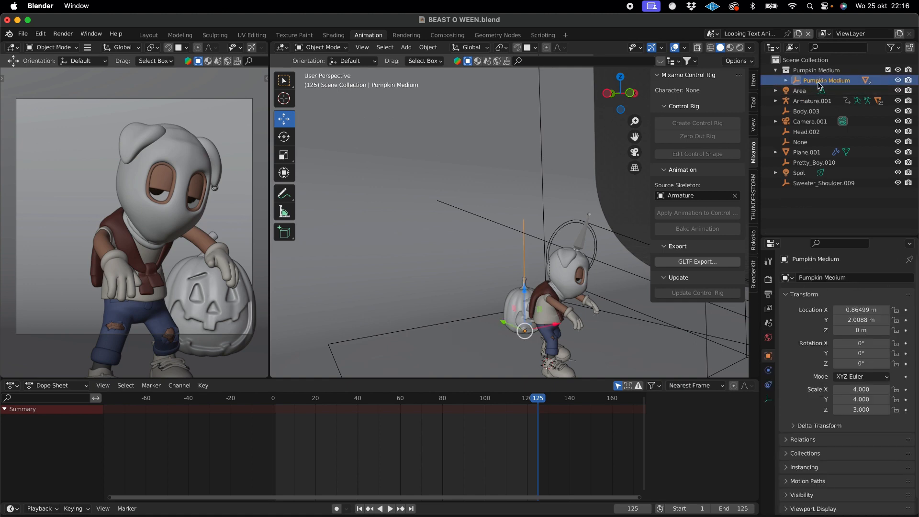
{"action": "middle_click_drag", "start_coordinate": [648, 219], "coordinate": [643, 221]}
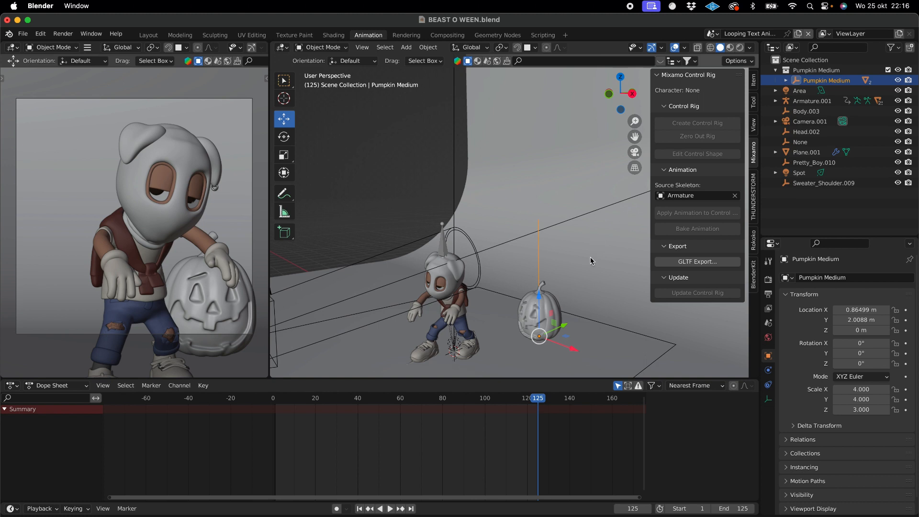
{"action": "scroll", "coordinate": [592, 259], "scroll_direction": "left", "scroll_amount": 3}
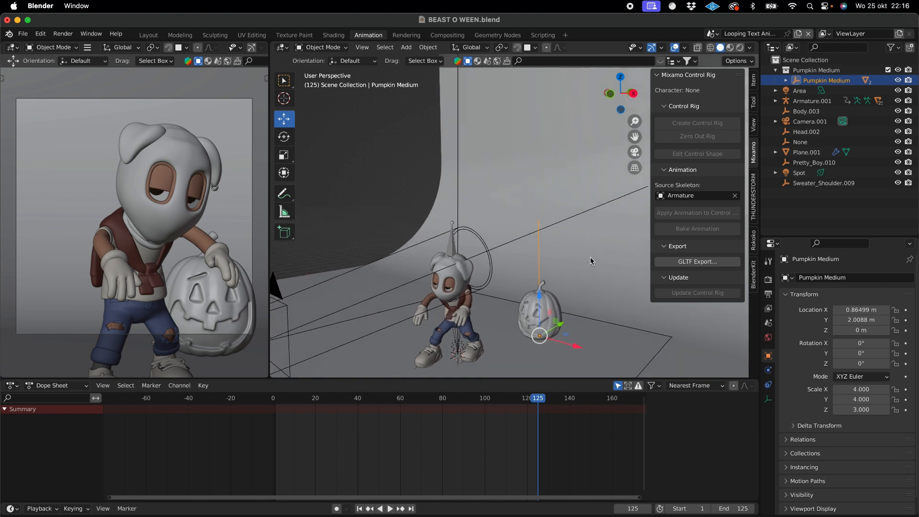
{"action": "left_click", "coordinate": [787, 80]}
{"action": "left_click", "coordinate": [830, 92]}
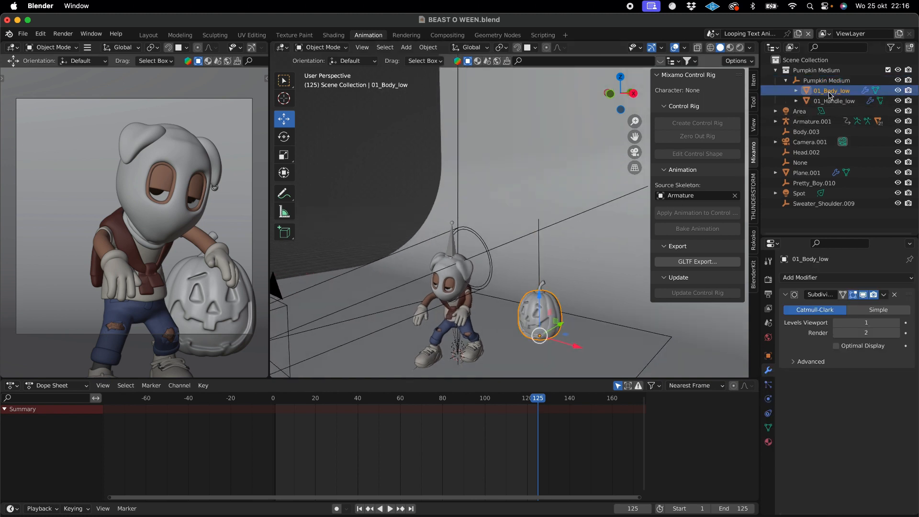
{"action": "left_click", "coordinate": [830, 101], "text": "shift"}
{"action": "key", "text": "x"}
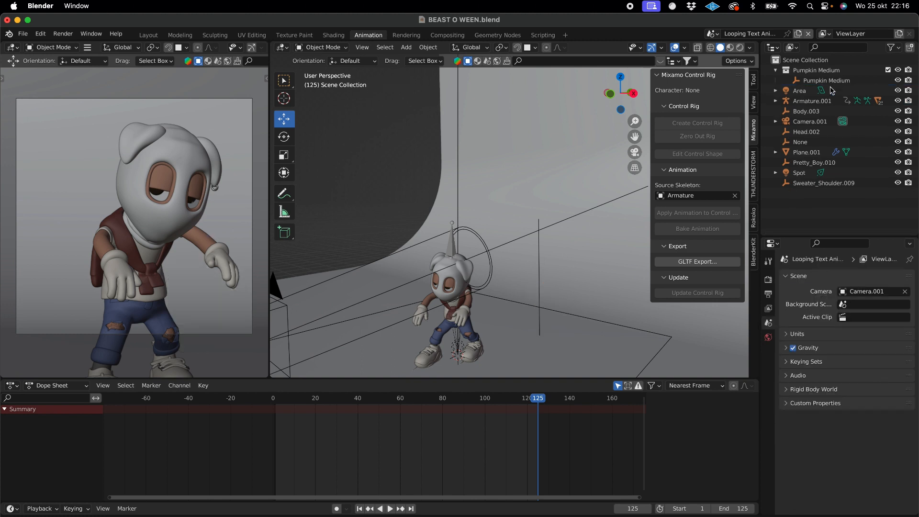
- Delete the Pumpkin Medium parent object and its emptied collection
{"action": "left_click", "coordinate": [833, 81]}
{"action": "key", "text": "x"}
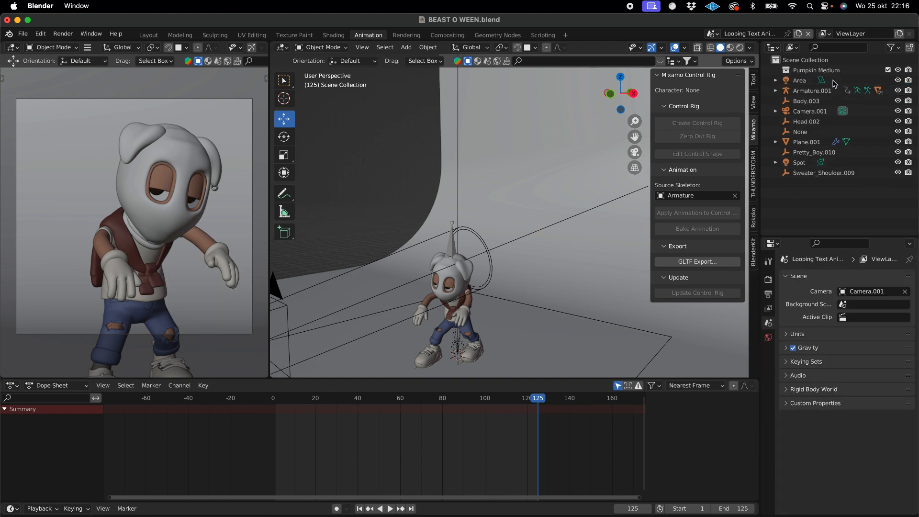
{"action": "left_click", "coordinate": [833, 71]}
{"action": "key", "text": "x"}
{"action": "scroll", "coordinate": [522, 196], "scroll_direction": "left", "scroll_amount": 5}
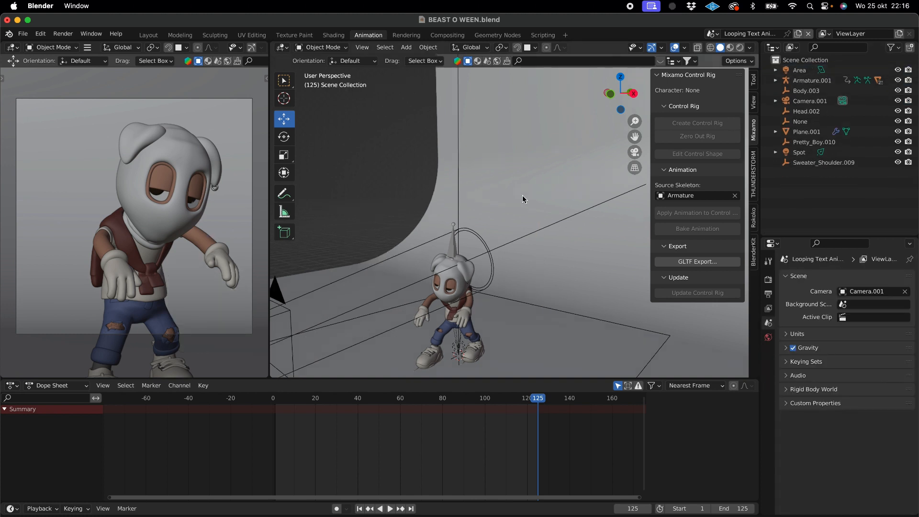
- Switch to Chrome, search the web for blenderkit in a new tab and open the BlenderKit website
{"action": "scroll", "coordinate": [522, 196], "scroll_direction": "left", "scroll_amount": 3}
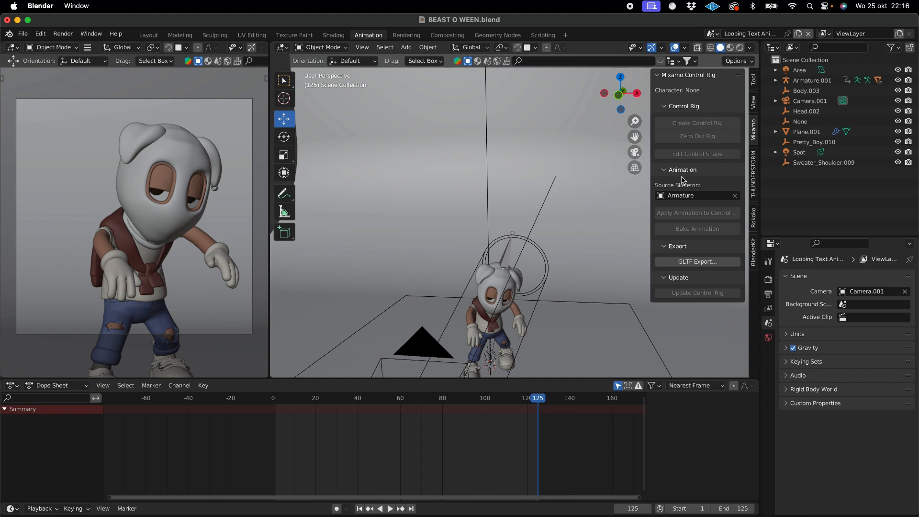
{"action": "left_click", "coordinate": [659, 515]}
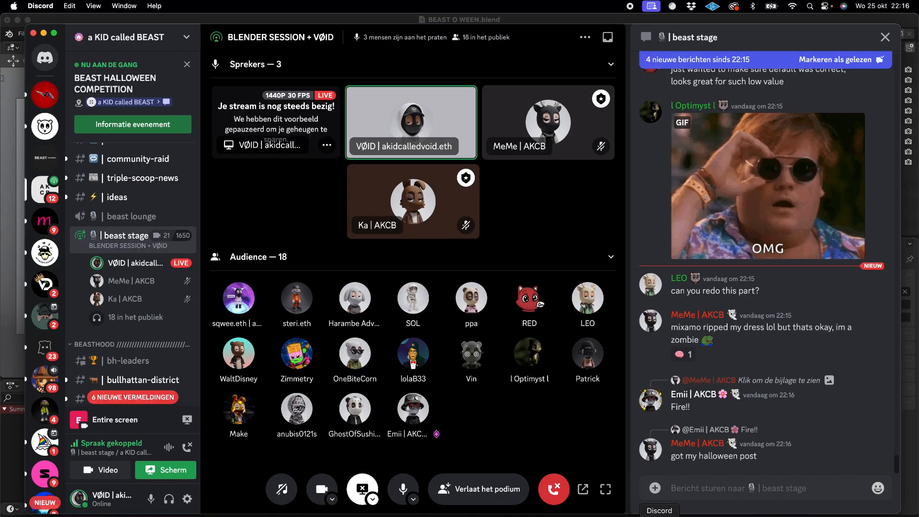
{"action": "left_click", "coordinate": [175, 515]}
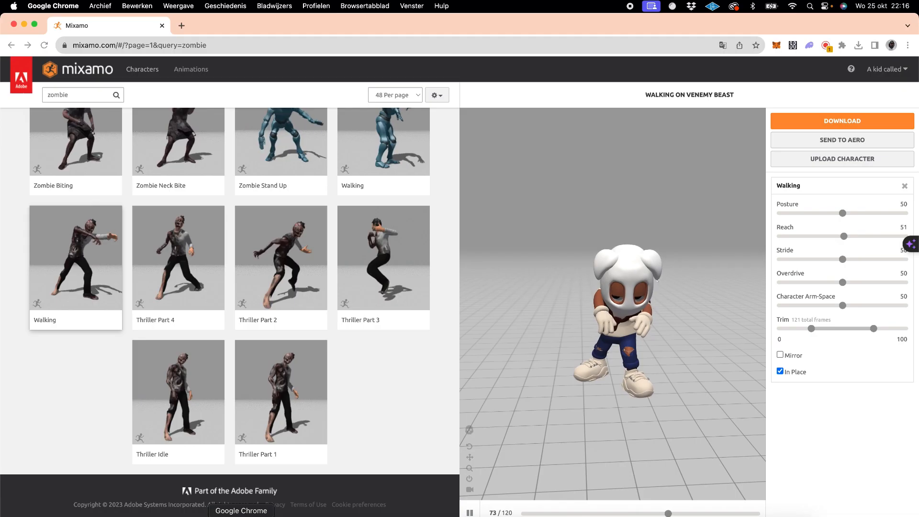
{"action": "left_click", "coordinate": [177, 27]}
{"action": "type", "text": "blenderkir"}
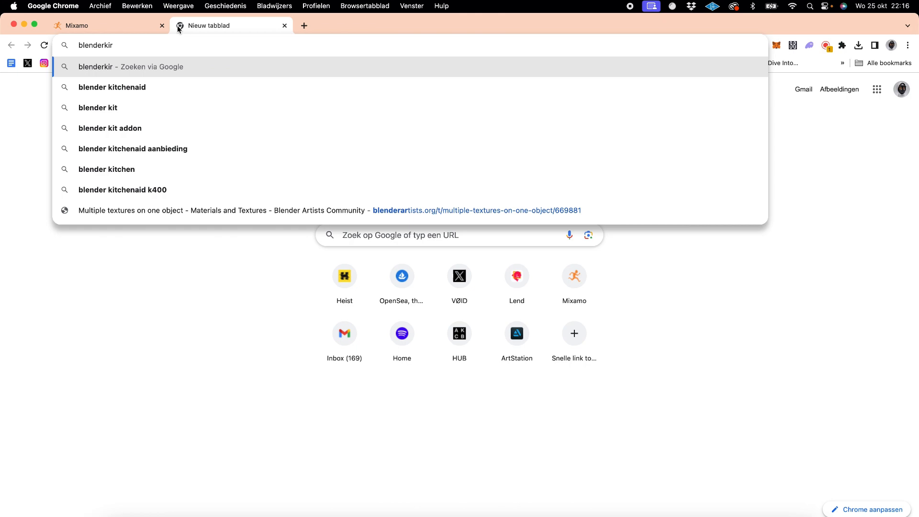
{"action": "key", "text": "BackSpace"}
{"action": "type", "text": "t"}
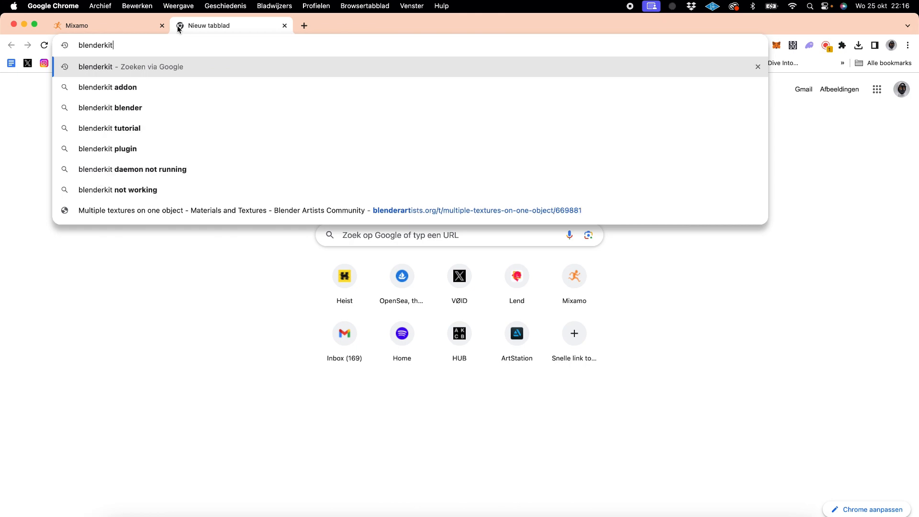
{"action": "key", "text": "Return"}
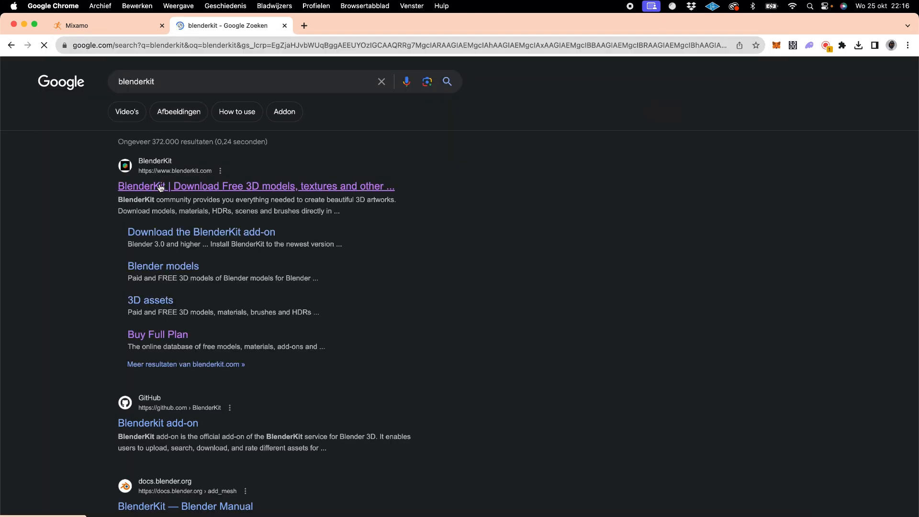
{"action": "left_click", "coordinate": [160, 187]}
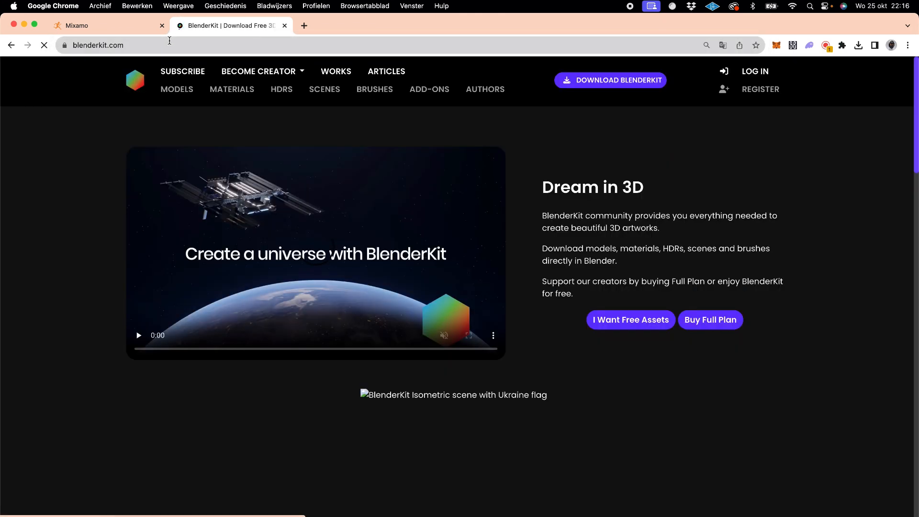
- Copy the BlenderKit website address and post it in the beast stage chat in Discord
{"action": "left_click", "coordinate": [177, 40]}
{"action": "key", "text": "cmd+c"}
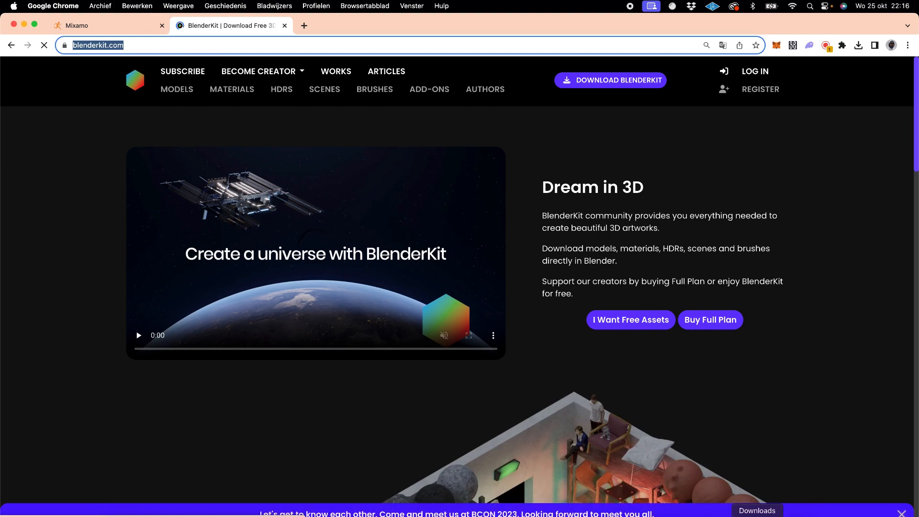
{"action": "left_click", "coordinate": [660, 515]}
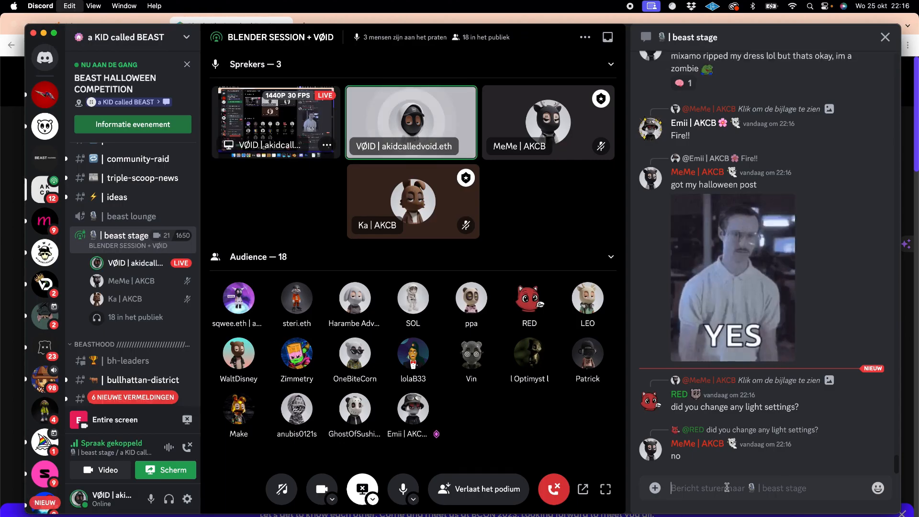
{"action": "key", "text": "cmd+v"}
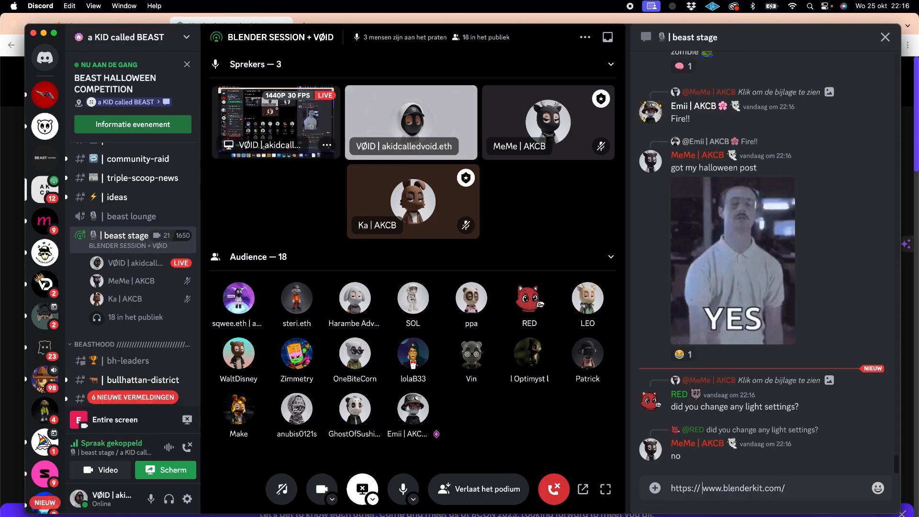
{"action": "key", "text": "Return"}
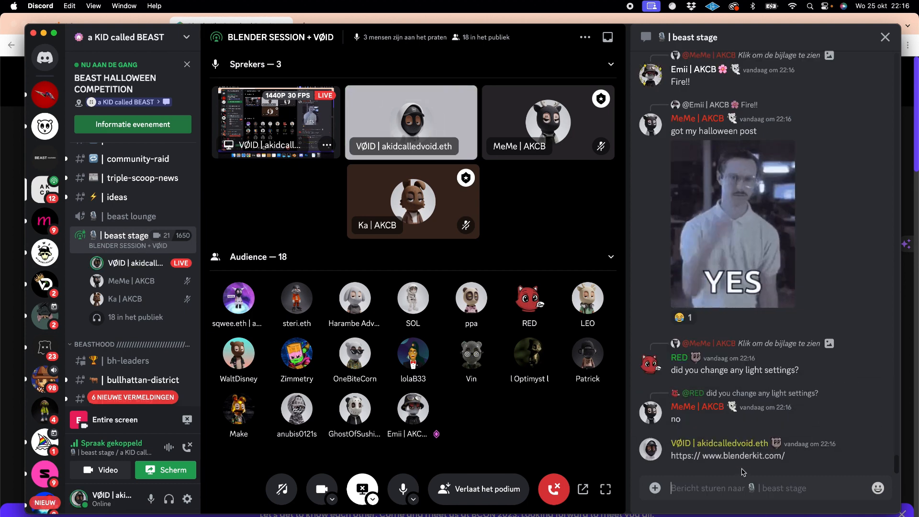
- Return to Blender, search the BlenderKit models for pumpkin and preview several of the results
{"action": "left_click", "coordinate": [602, 516]}
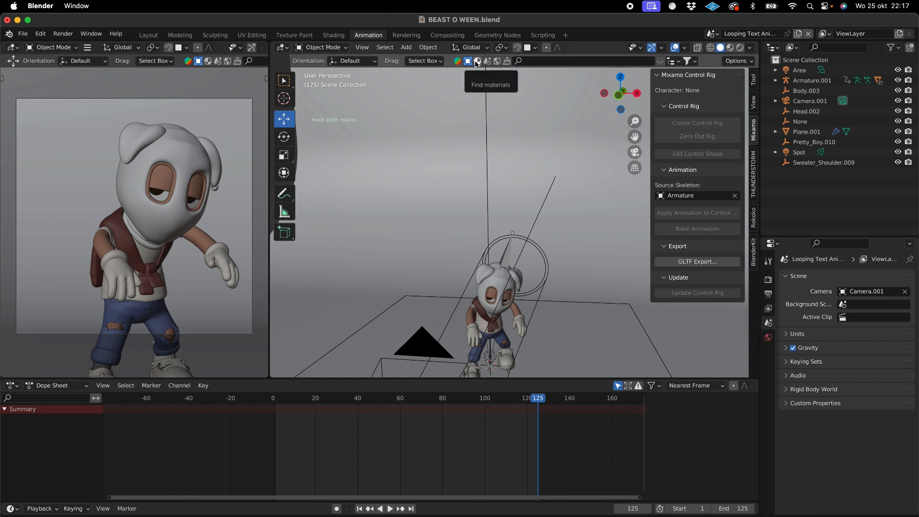
{"action": "left_click", "coordinate": [627, 62]}
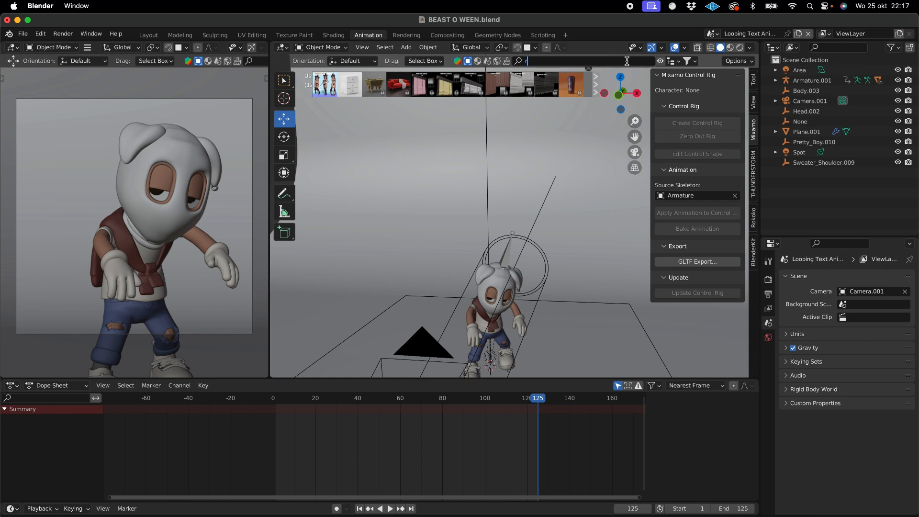
{"action": "type", "text": "pumpkin"}
{"action": "key", "text": "Return"}
{"action": "mouse_move", "coordinate": [369, 94]}
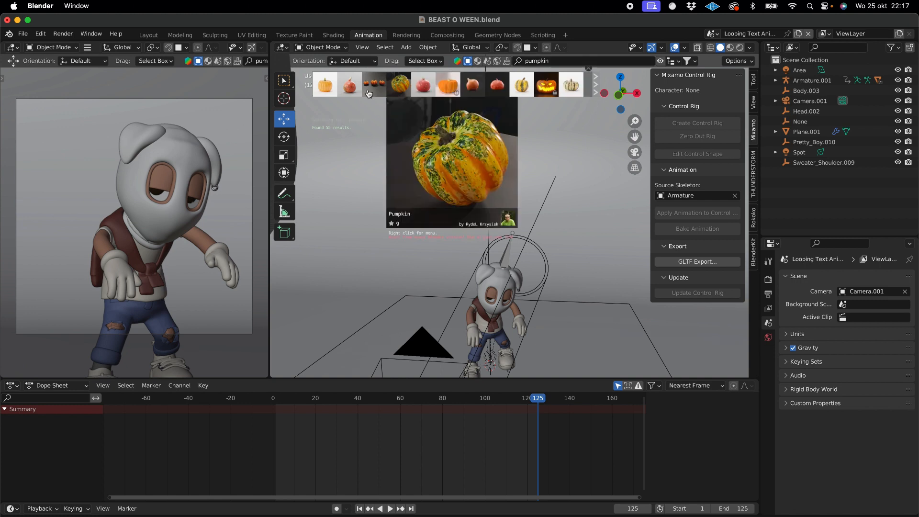
{"action": "mouse_move", "coordinate": [473, 88]}
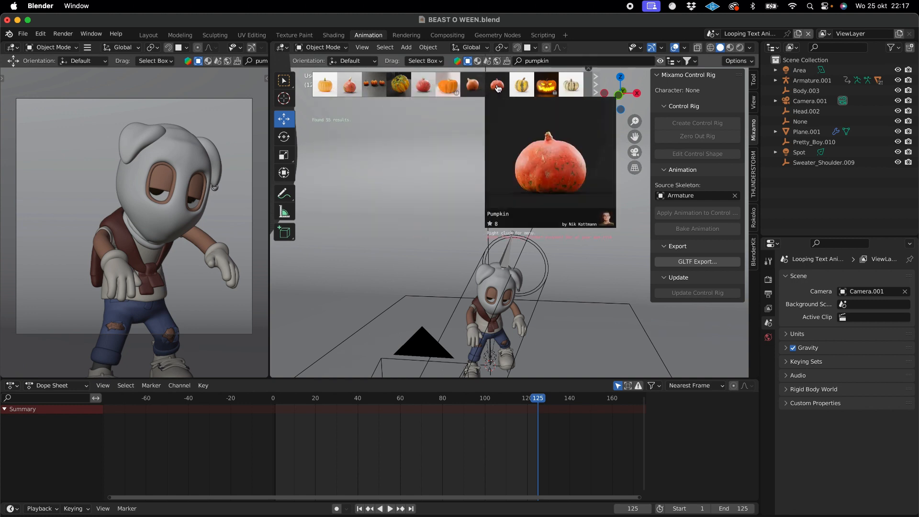
- Preview several BlenderKit materials and try to apply the purple one to the character's head
{"action": "left_click", "coordinate": [478, 60]}
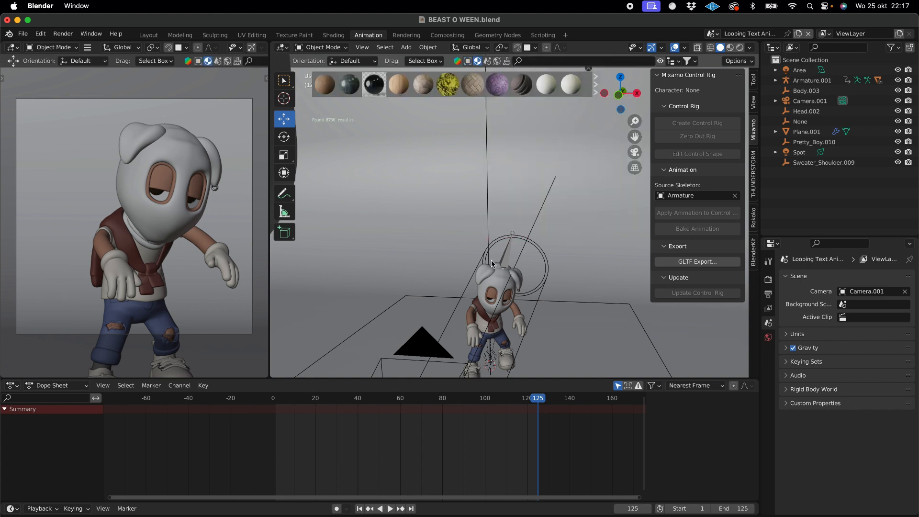
{"action": "mouse_move", "coordinate": [498, 86]}
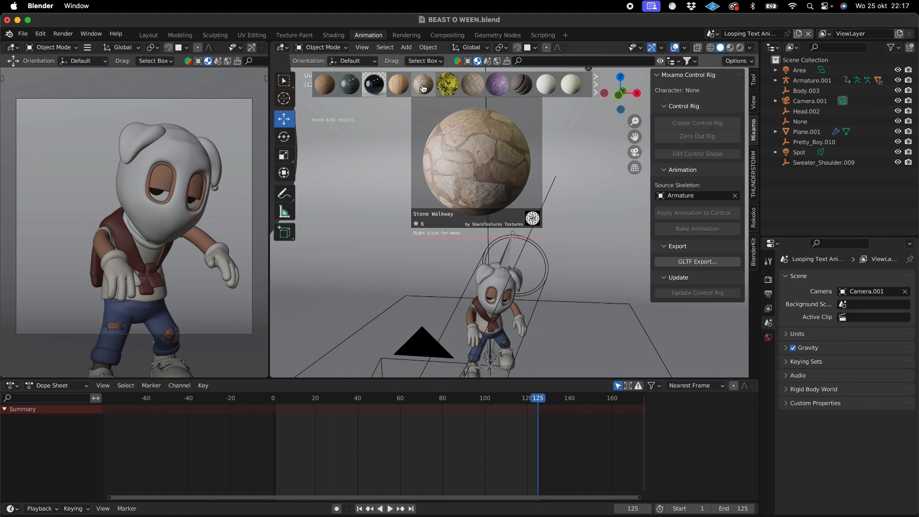
{"action": "mouse_move", "coordinate": [450, 88]}
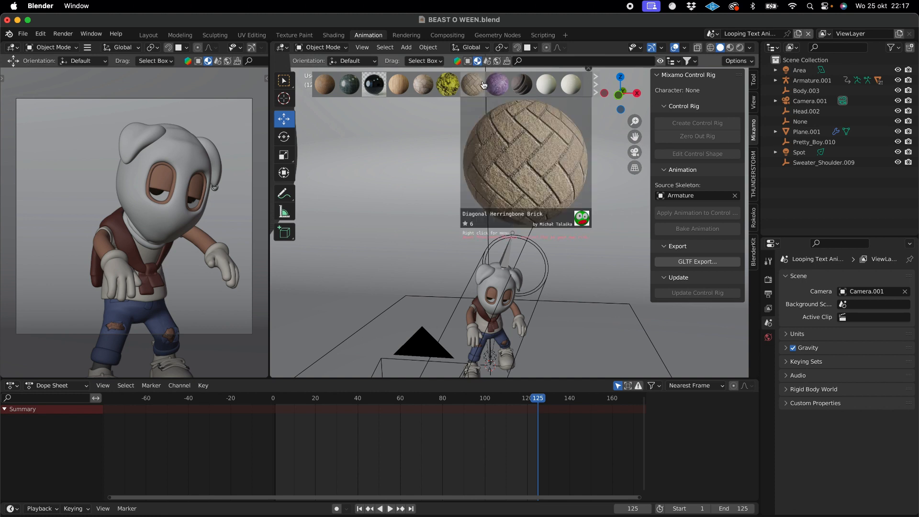
{"action": "left_click_drag", "start_coordinate": [492, 88], "coordinate": [491, 270]}
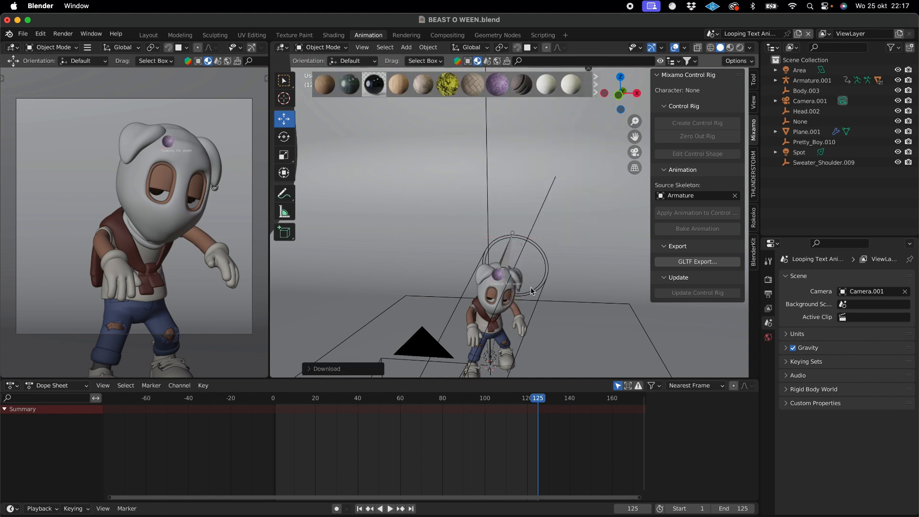
- Switch the camera viewport to rendered shading
{"action": "scroll", "coordinate": [242, 48], "scroll_direction": "down", "scroll_amount": 5}
{"action": "left_click", "coordinate": [250, 47]}
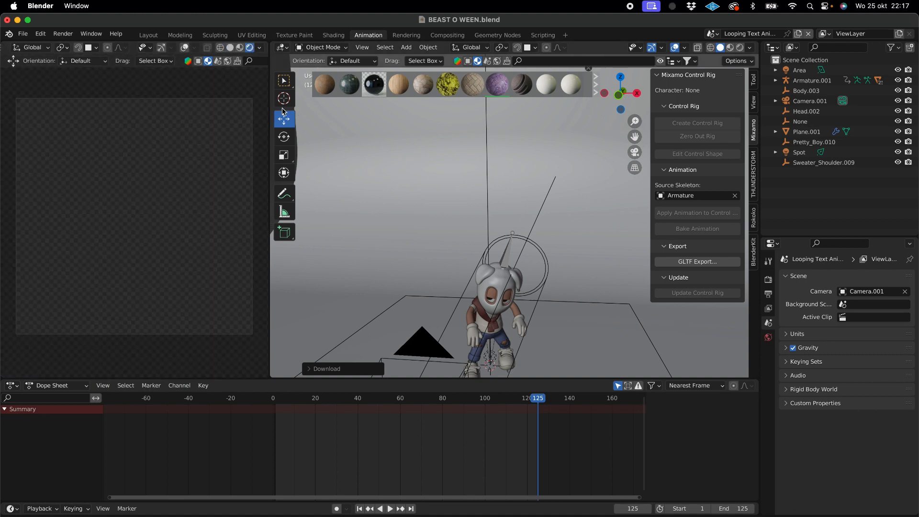
{"action": "mouse_move", "coordinate": [500, 85]}
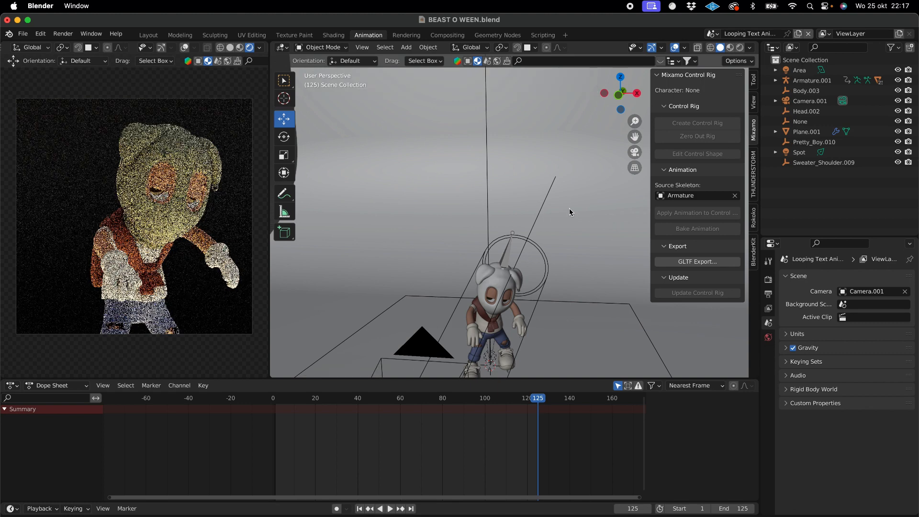
- Browse the BlenderKit scenes and preview several, including Colorfull nebula
{"action": "left_click", "coordinate": [489, 63]}
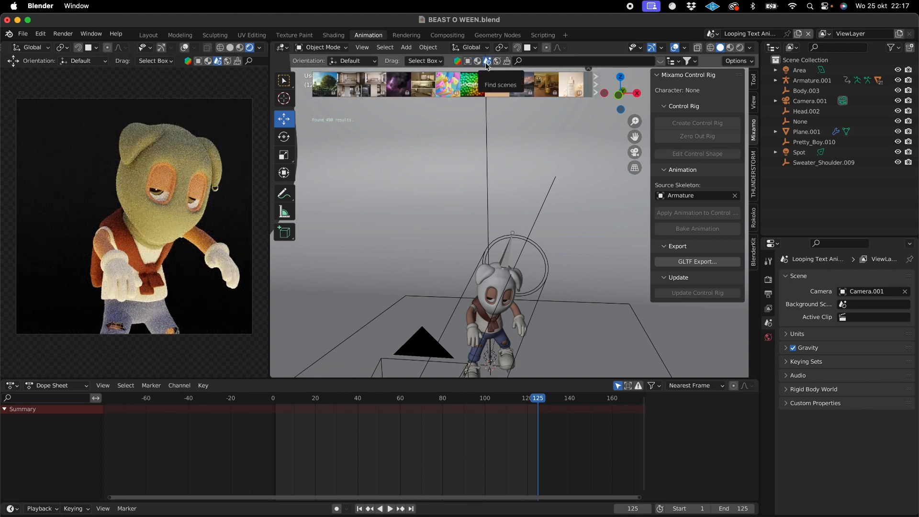
{"action": "mouse_move", "coordinate": [326, 88]}
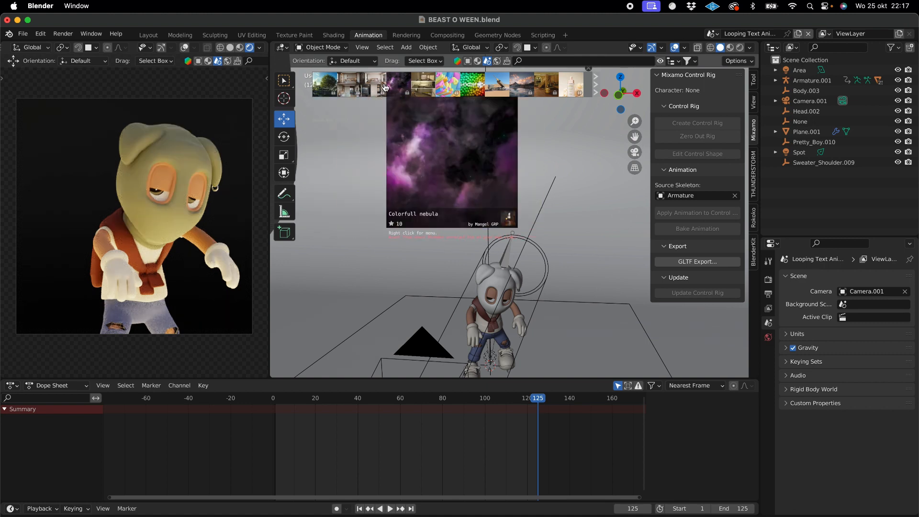
{"action": "mouse_move", "coordinate": [356, 87]}
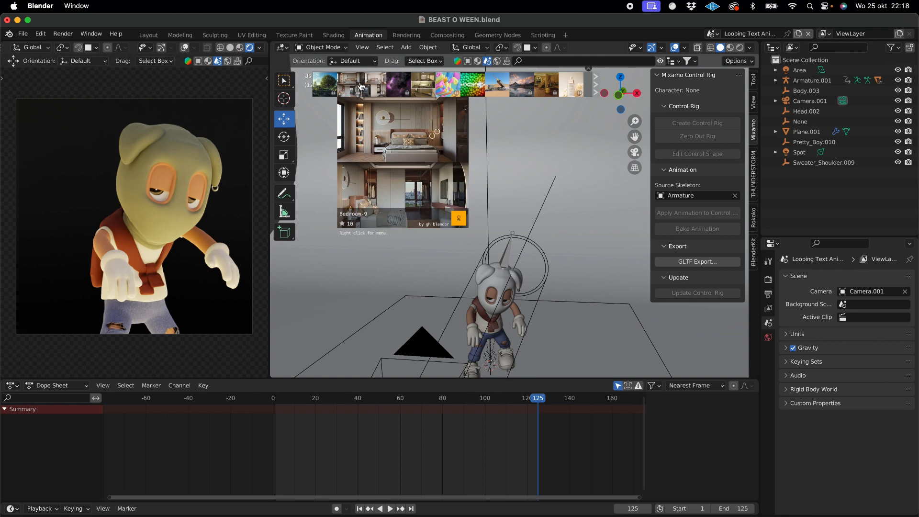
- Search the BlenderKit HDRs for sunset, look over the results and hide the asset bar
{"action": "left_click", "coordinate": [497, 61]}
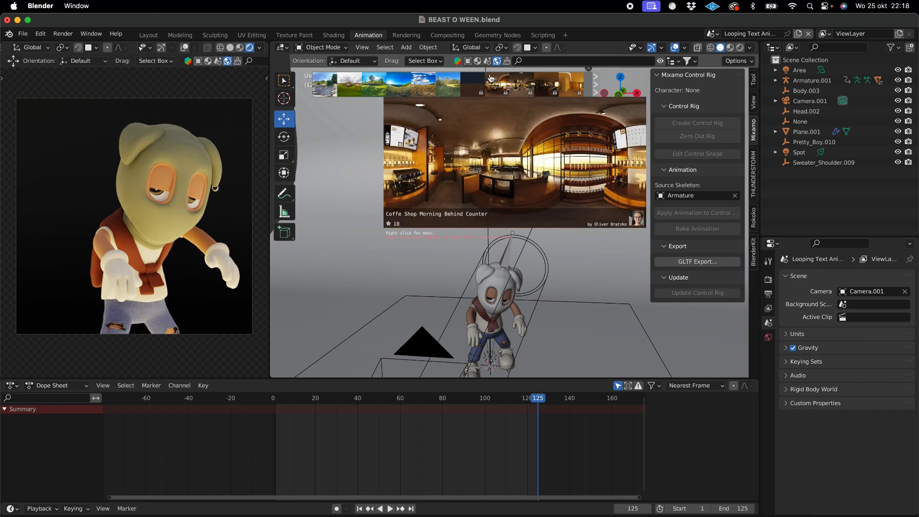
{"action": "type", "text": "et"}
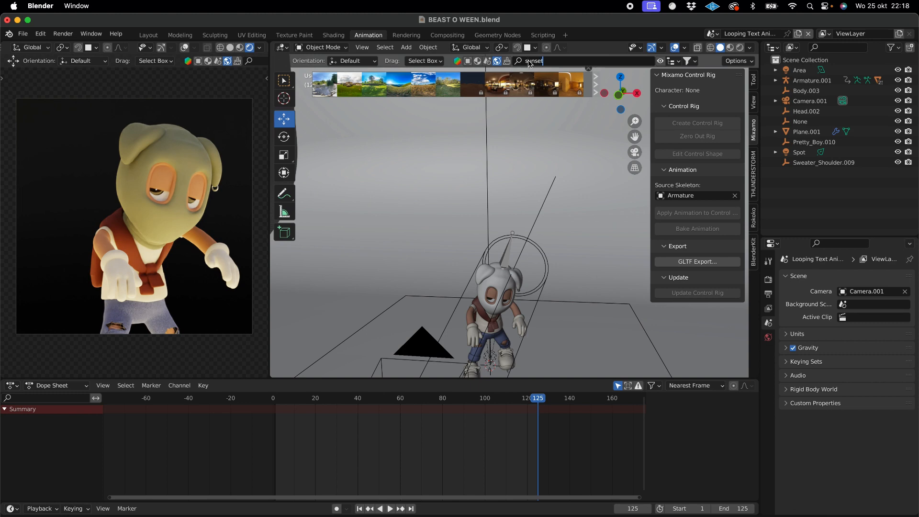
{"action": "key", "text": "Return"}
{"action": "mouse_move", "coordinate": [498, 90]}
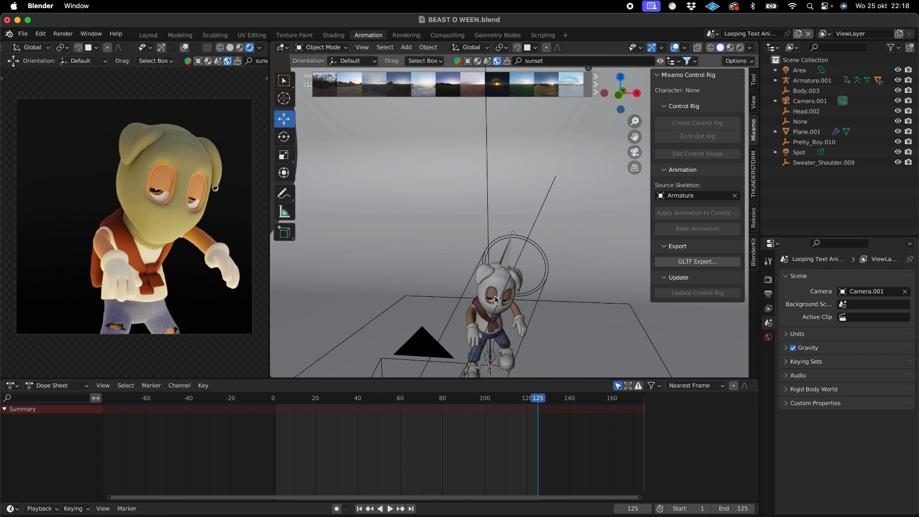
{"action": "left_click", "coordinate": [588, 61]}
{"action": "left_click", "coordinate": [588, 60]}
{"action": "key", "text": "Return"}
{"action": "left_click", "coordinate": [660, 61]}
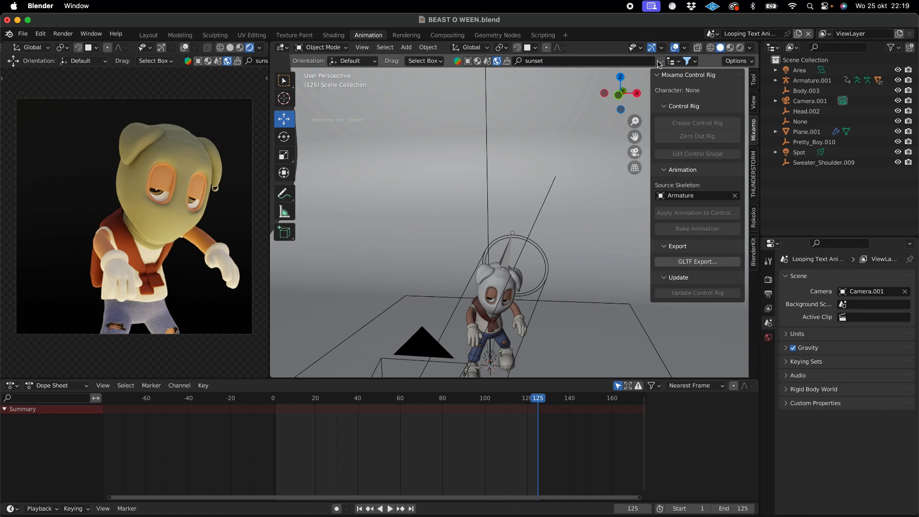
- Preview some of the BlenderKit brushes and return to browsing models
{"action": "left_click", "coordinate": [507, 61]}
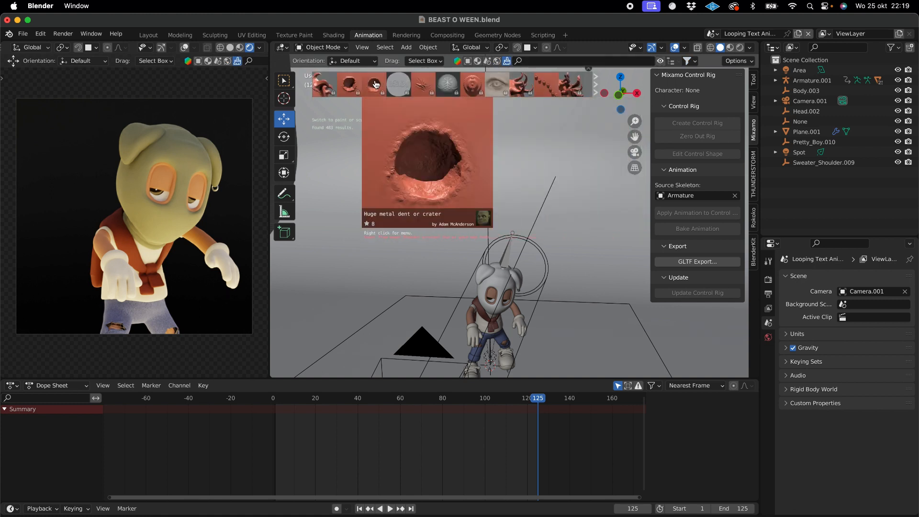
{"action": "mouse_move", "coordinate": [327, 87]}
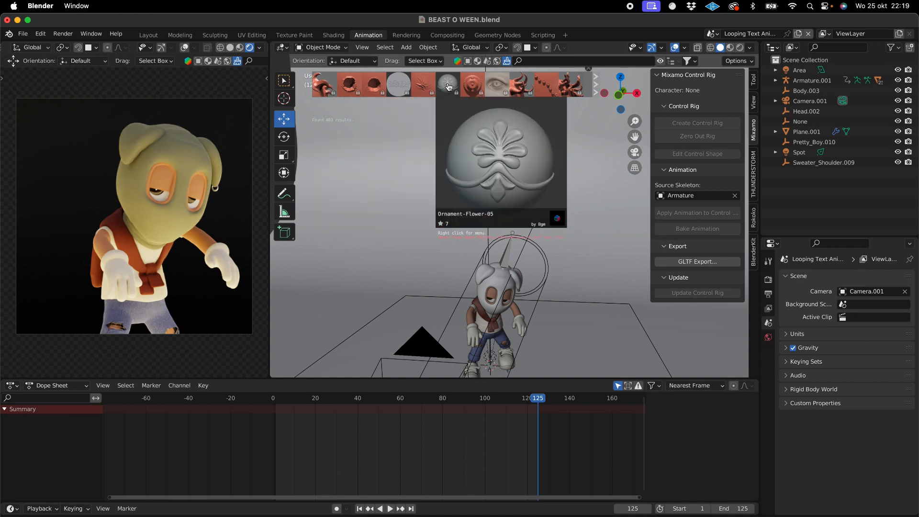
{"action": "left_click", "coordinate": [468, 62]}
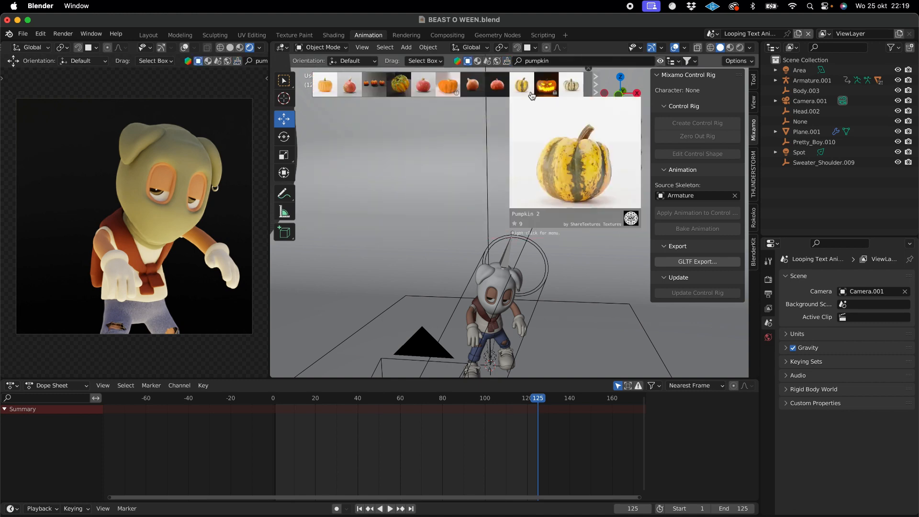
- Search the BlenderKit models for halloween and for zombie
{"action": "left_click", "coordinate": [572, 63]}
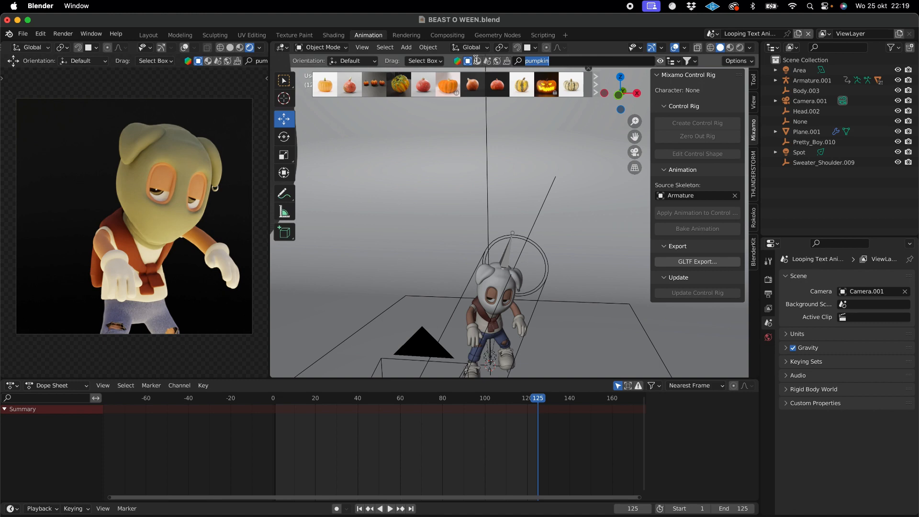
{"action": "type", "text": "halloween"}
{"action": "key", "text": "Return"}
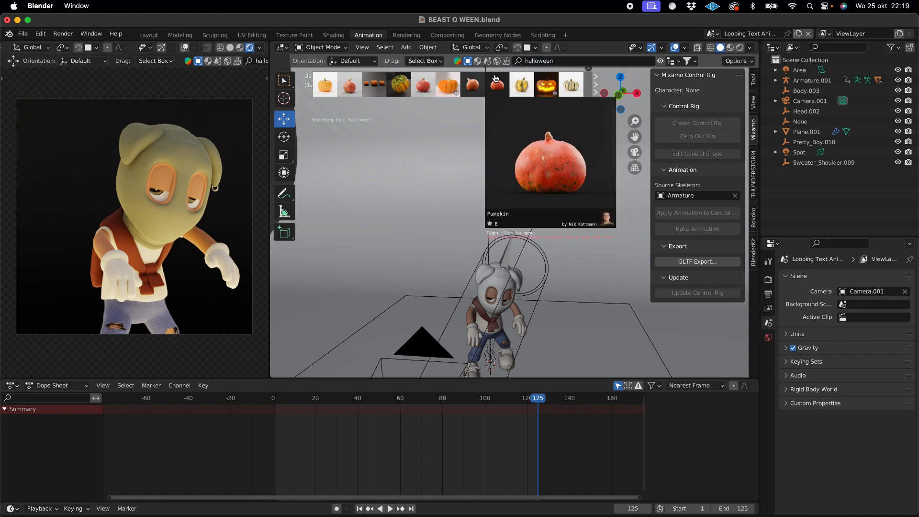
{"action": "left_click", "coordinate": [565, 61]}
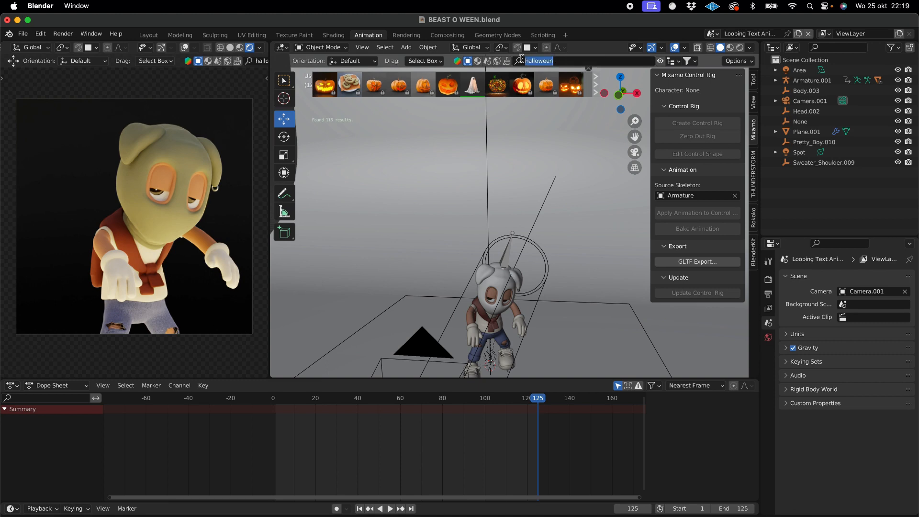
{"action": "type", "text": "zombie"}
{"action": "key", "text": "Return"}
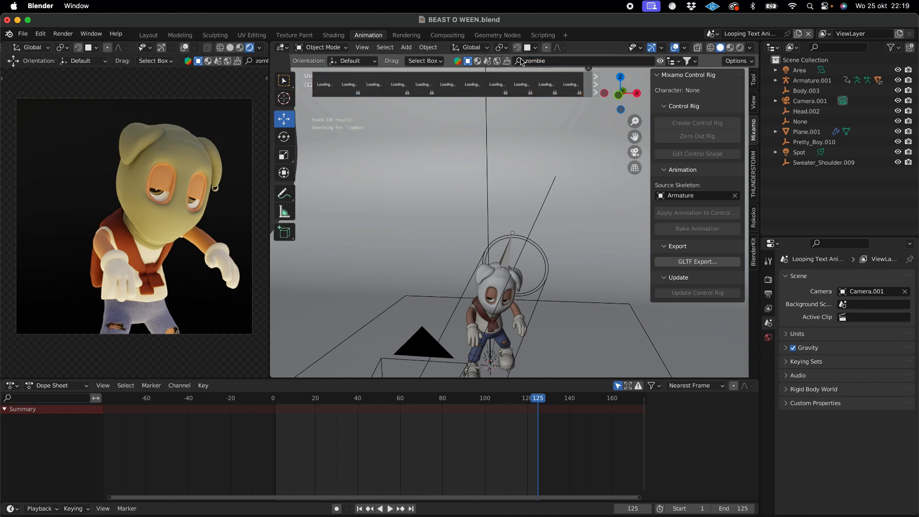
- Filter the BlenderKit zombie models to list free assets first and preview several of the results
{"action": "mouse_move", "coordinate": [325, 87]}
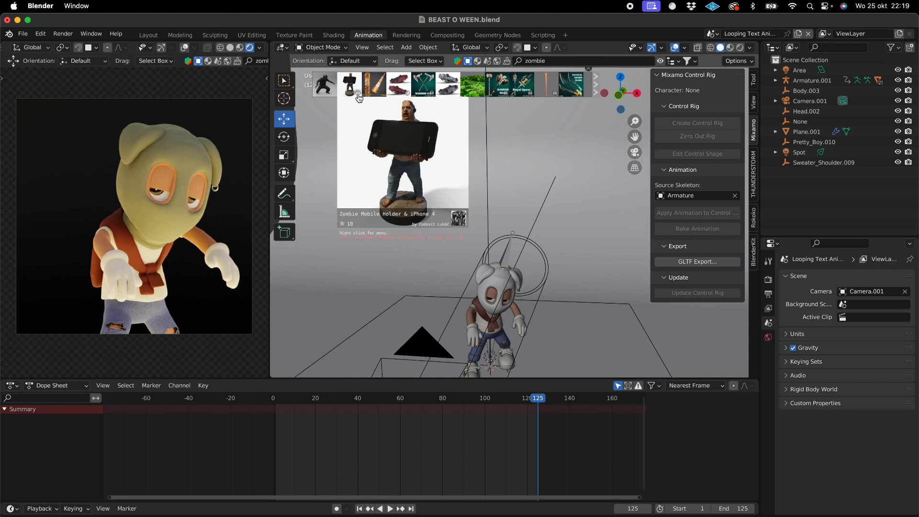
{"action": "left_click", "coordinate": [688, 61]}
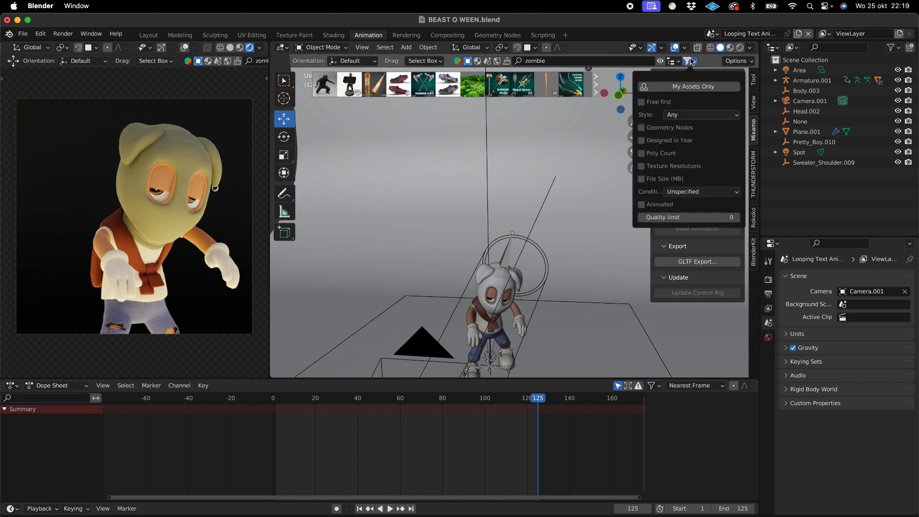
{"action": "left_click", "coordinate": [641, 102]}
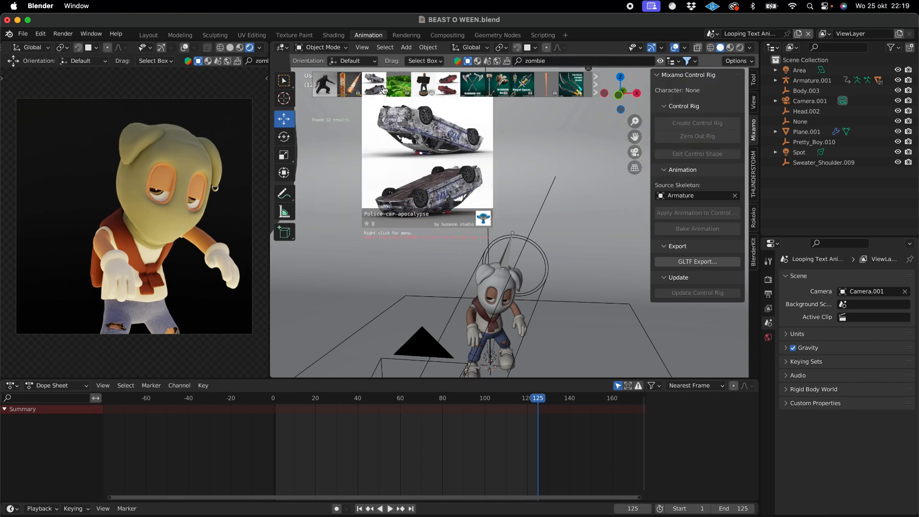
{"action": "left_click", "coordinate": [571, 61]}
{"action": "key", "text": "Return"}
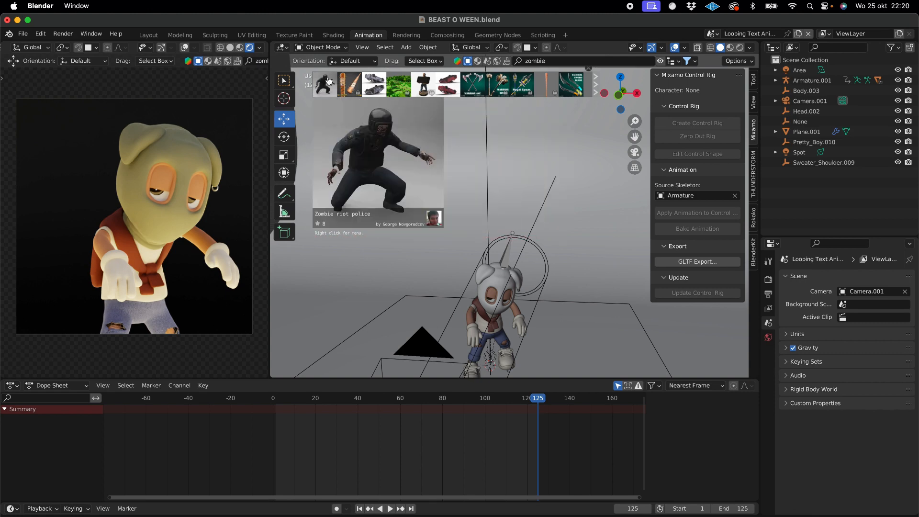
- Search the BlenderKit models for candy and preview assets across the first two pages of results
{"action": "left_click", "coordinate": [570, 61]}
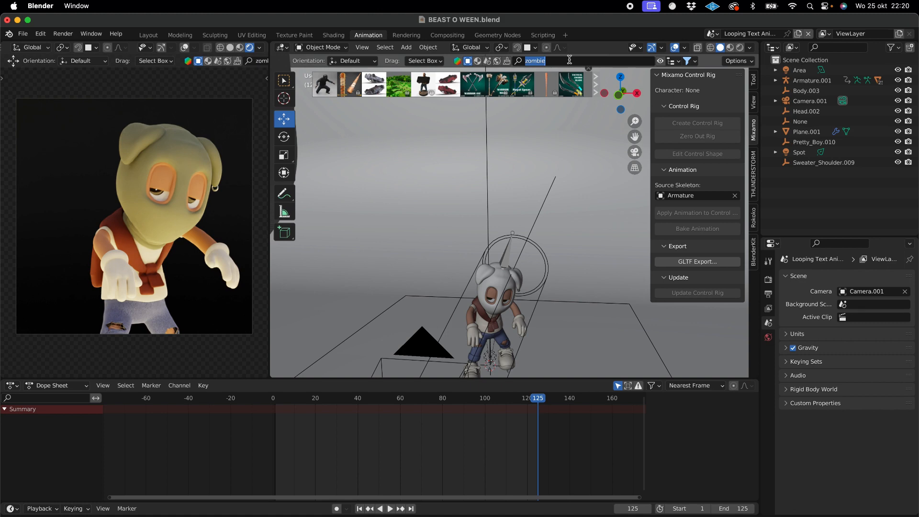
{"action": "type", "text": "candy"}
{"action": "key", "text": "Return"}
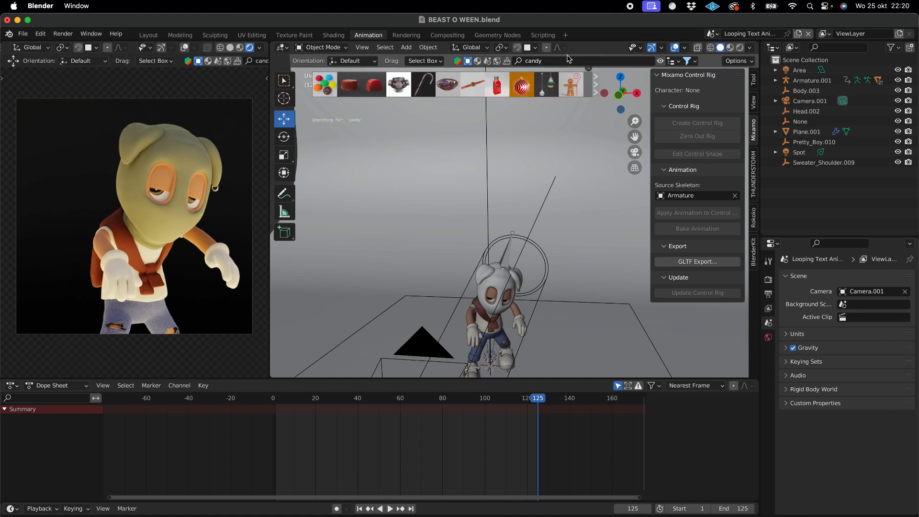
{"action": "mouse_move", "coordinate": [343, 85]}
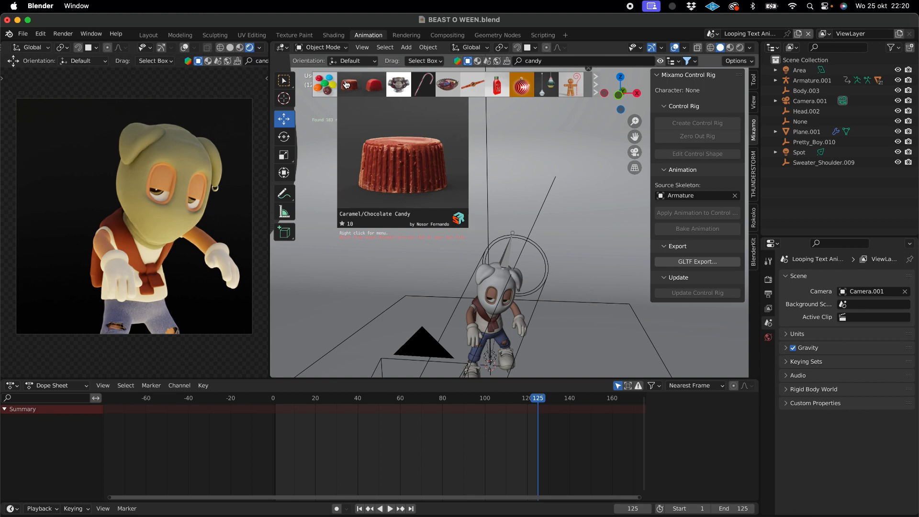
{"action": "mouse_move", "coordinate": [452, 89]}
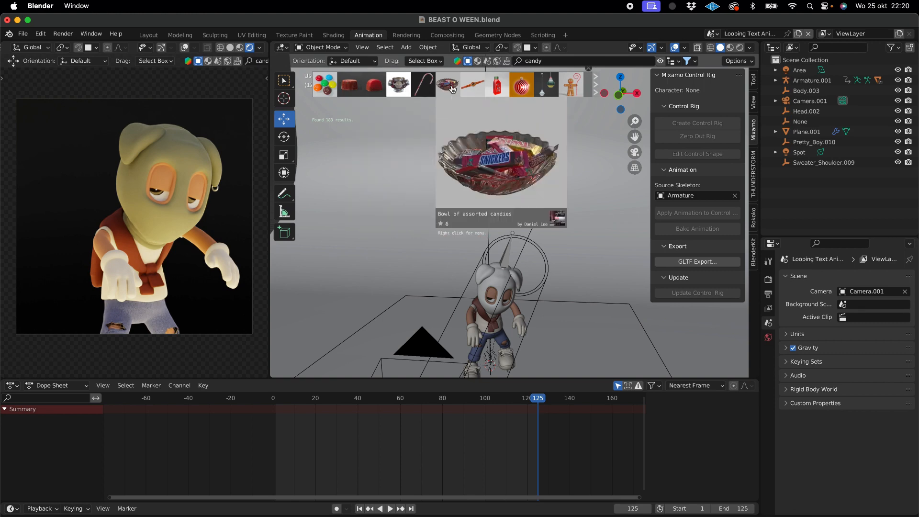
{"action": "mouse_move", "coordinate": [504, 89]}
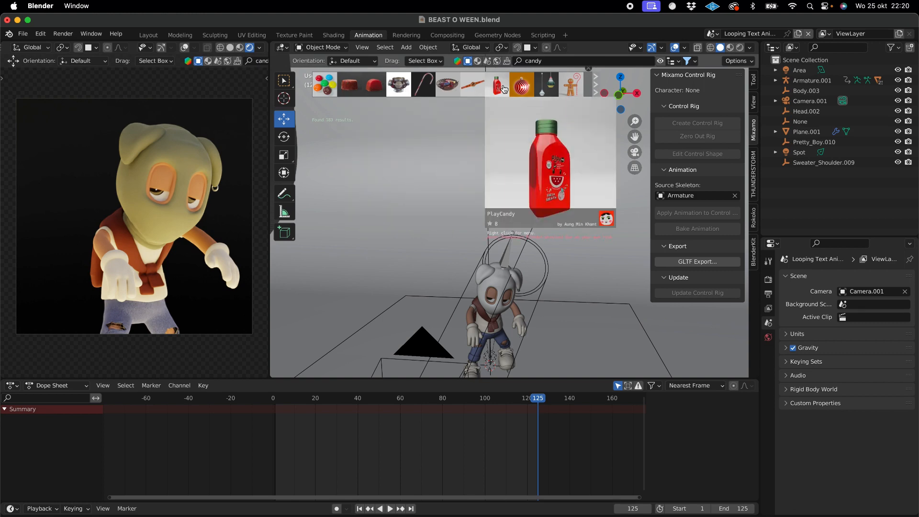
{"action": "mouse_move", "coordinate": [544, 89]}
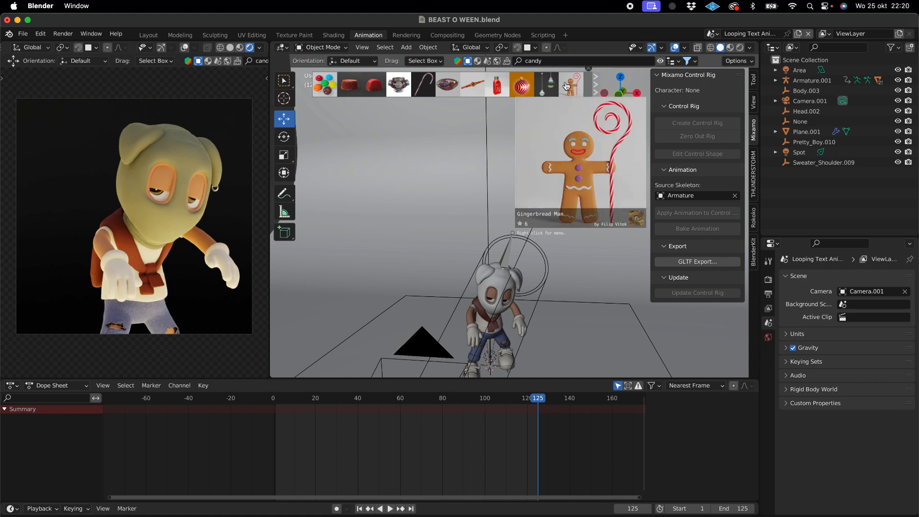
{"action": "left_click", "coordinate": [598, 87]}
{"action": "mouse_move", "coordinate": [437, 91]}
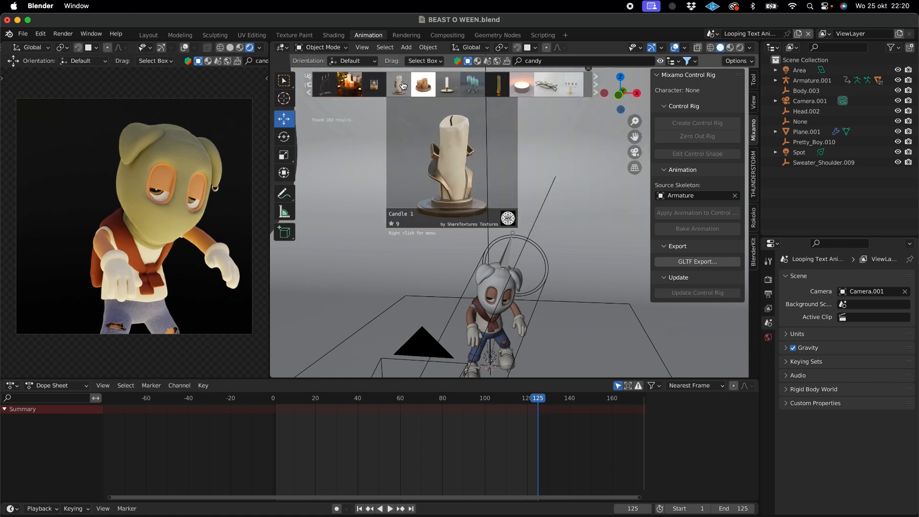
- Check the beast stage chat in Discord, return to Blender and search the BlenderKit models for candles
{"action": "left_click", "coordinate": [660, 514]}
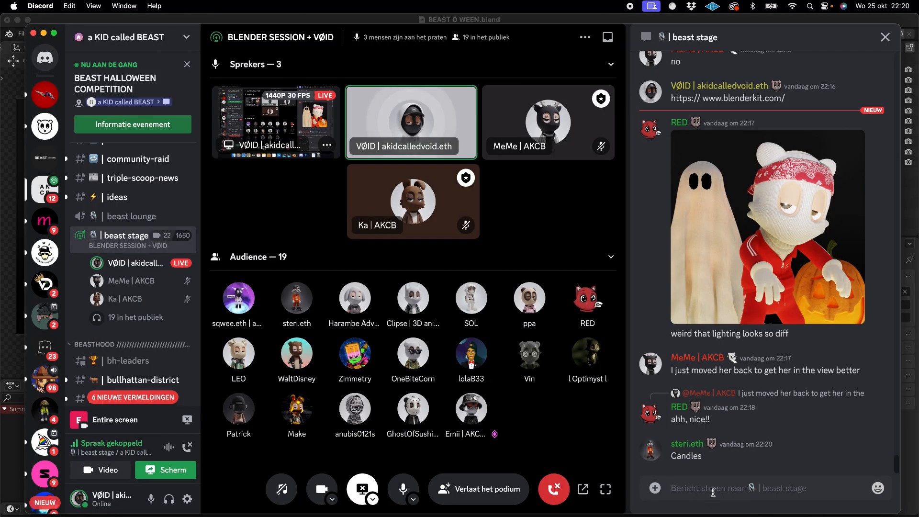
{"action": "left_click", "coordinate": [602, 514]}
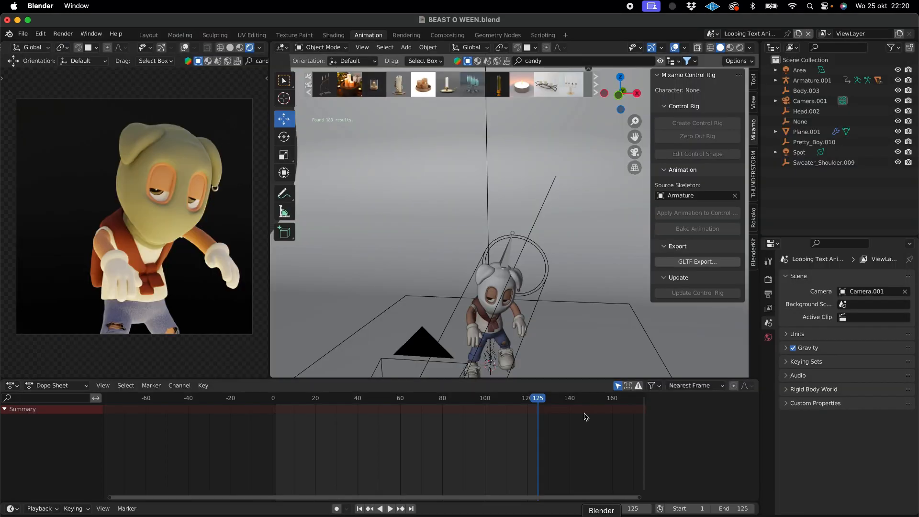
{"action": "left_click", "coordinate": [536, 59]}
{"action": "type", "text": "candle"}
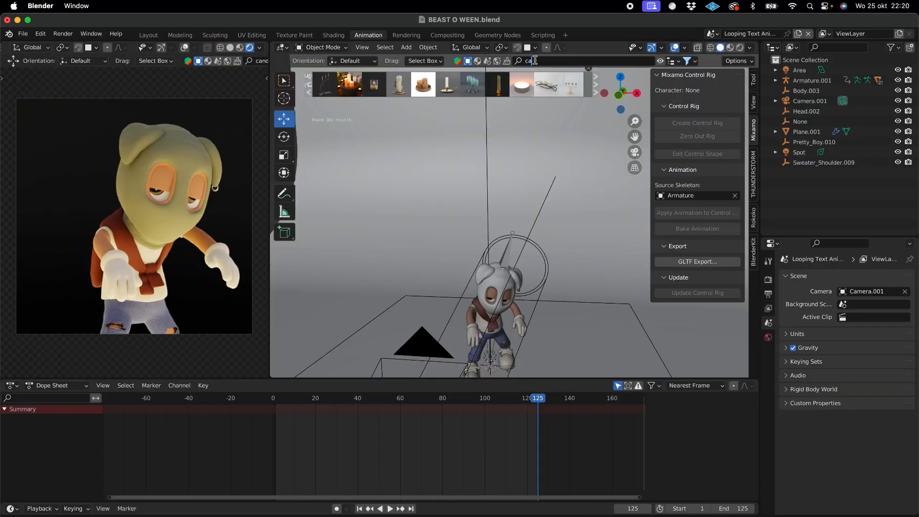
{"action": "type", "text": "s"}
{"action": "key", "text": "Return"}
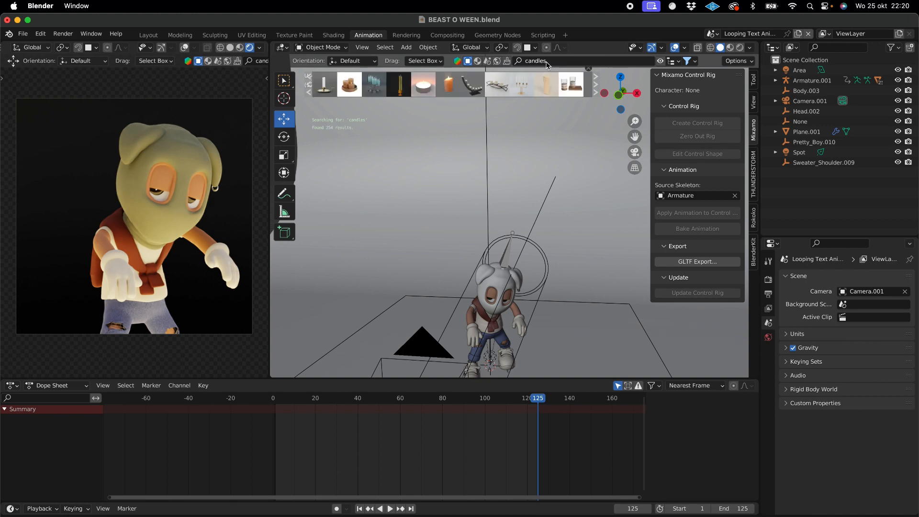
- Preview several of the candle models and add the Wooden Candle Holder to the scene
{"action": "mouse_move", "coordinate": [376, 88]}
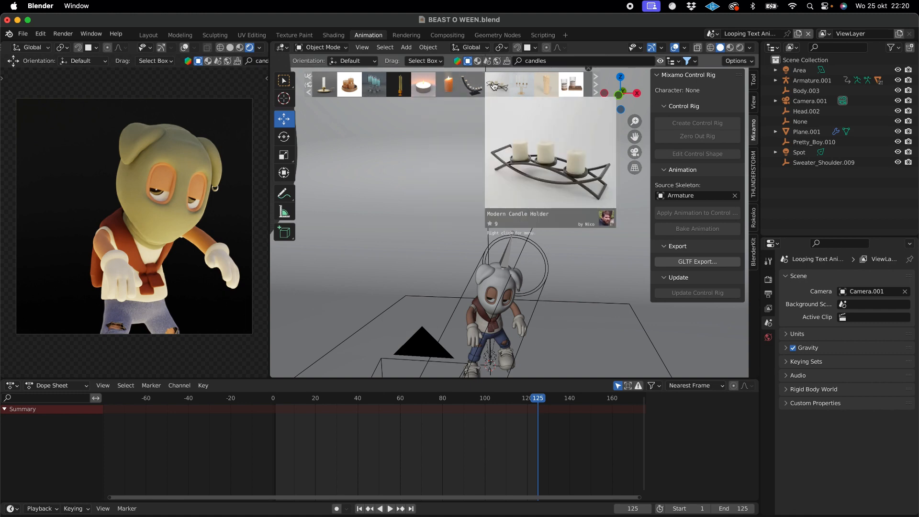
{"action": "mouse_move", "coordinate": [521, 89]}
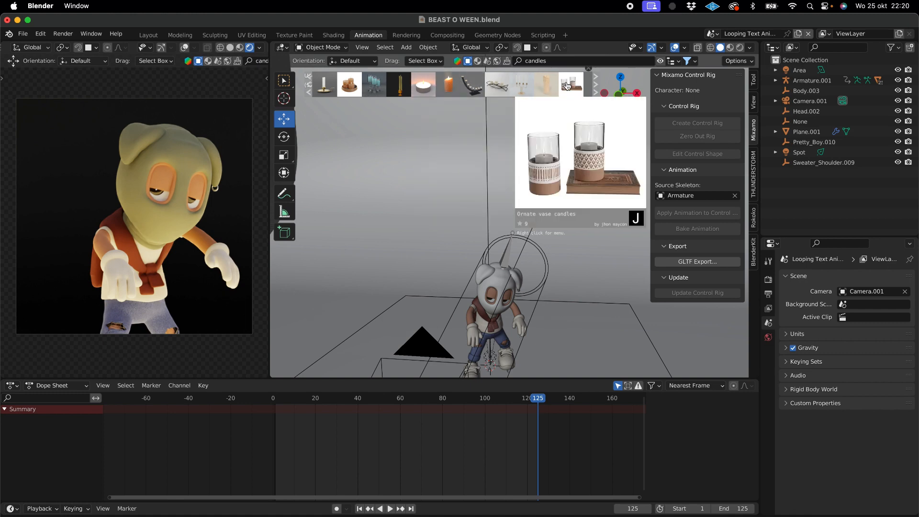
{"action": "mouse_move", "coordinate": [556, 86]}
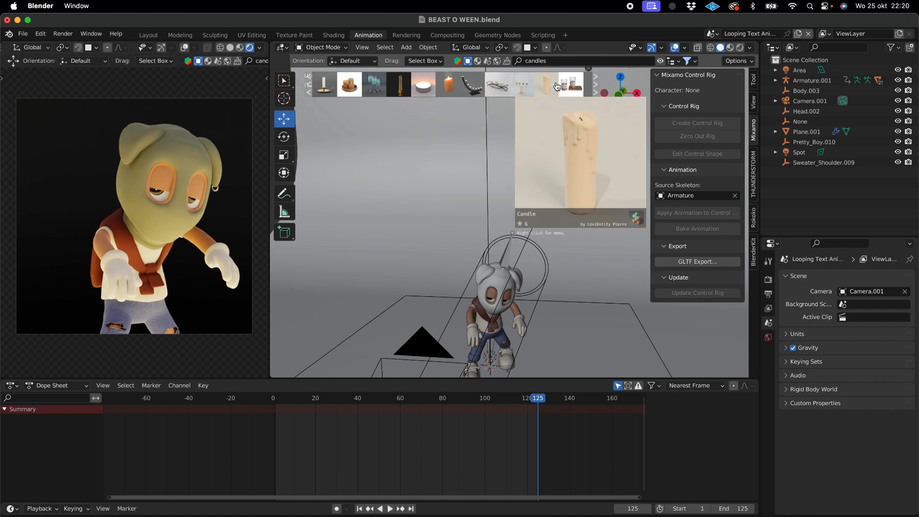
{"action": "left_click", "coordinate": [403, 86]}
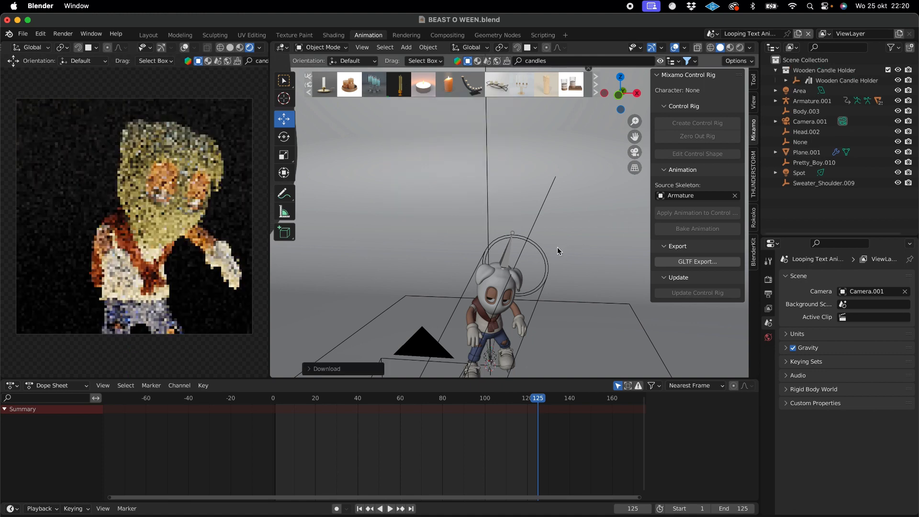
- Move the Wooden Candle Holder behind the character, to about X -0.89 m and Y 1.82 m
{"action": "scroll", "coordinate": [558, 247], "scroll_direction": "left", "scroll_amount": 10}
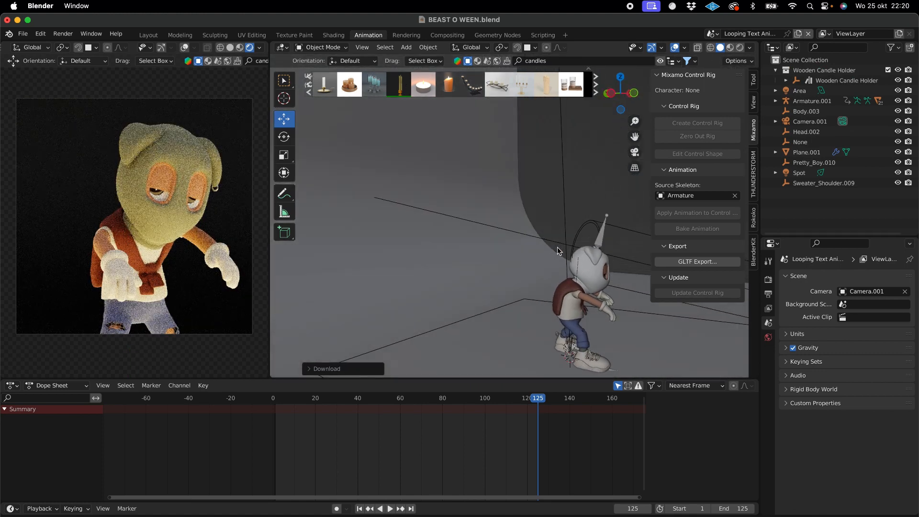
{"action": "scroll", "coordinate": [583, 355], "scroll_direction": "left", "scroll_amount": 20}
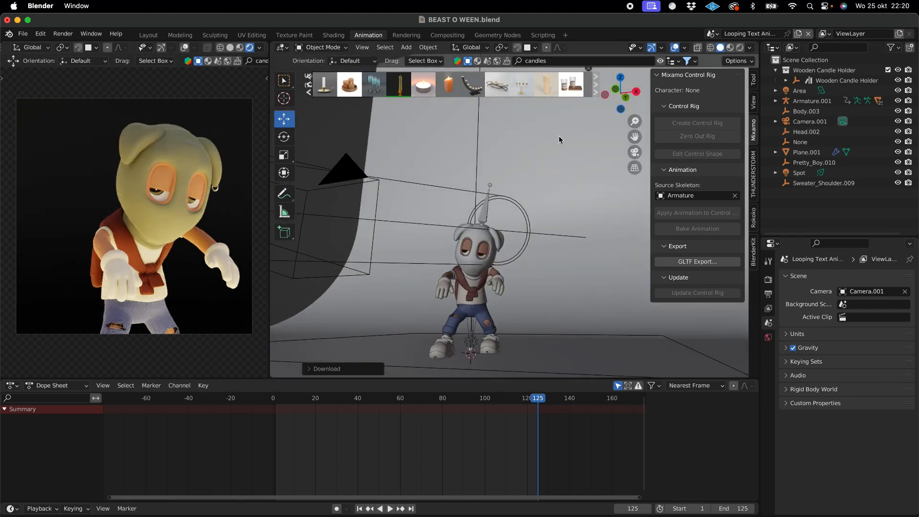
{"action": "left_click", "coordinate": [847, 81]}
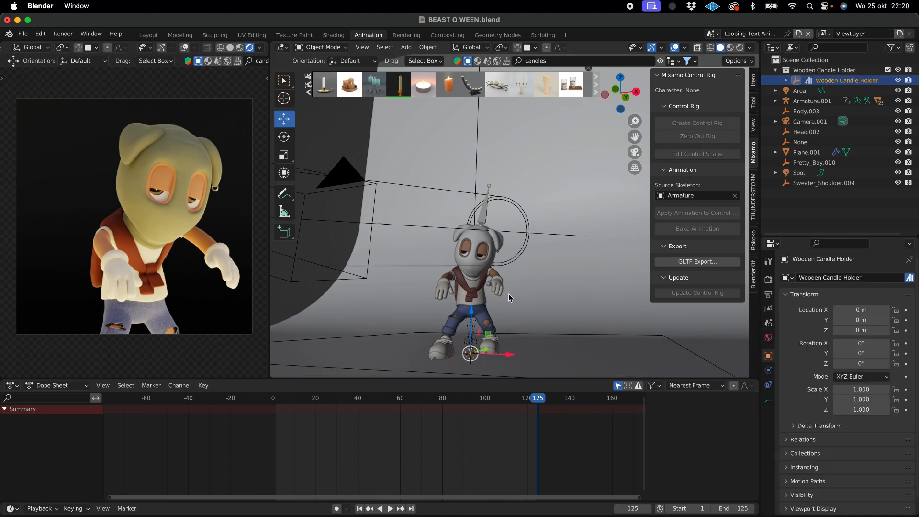
{"action": "scroll", "coordinate": [508, 294], "scroll_direction": "left", "scroll_amount": 5}
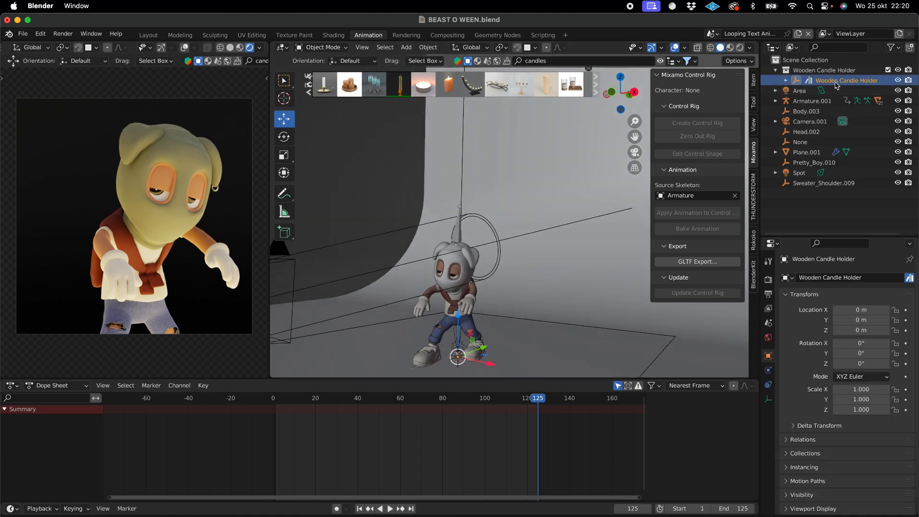
{"action": "scroll", "coordinate": [546, 209], "scroll_direction": "right", "scroll_amount": 5}
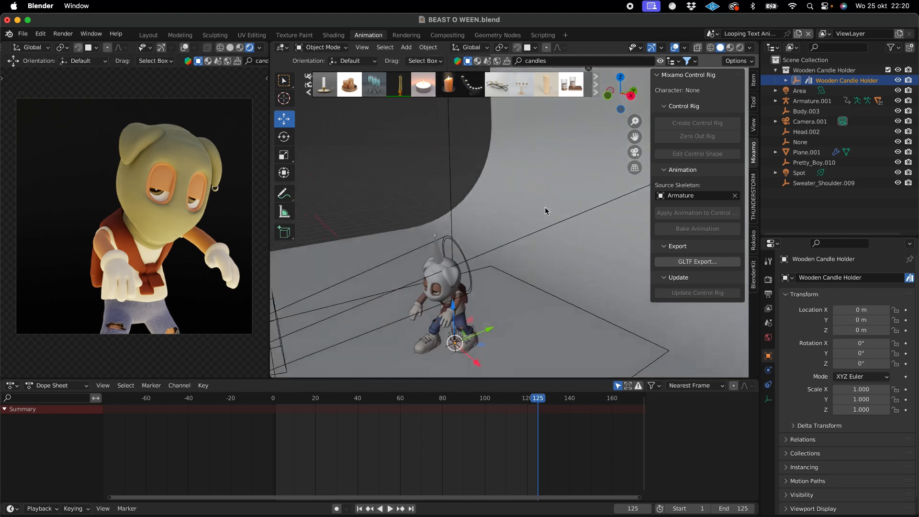
{"action": "scroll", "coordinate": [545, 208], "scroll_direction": "right", "scroll_amount": 2}
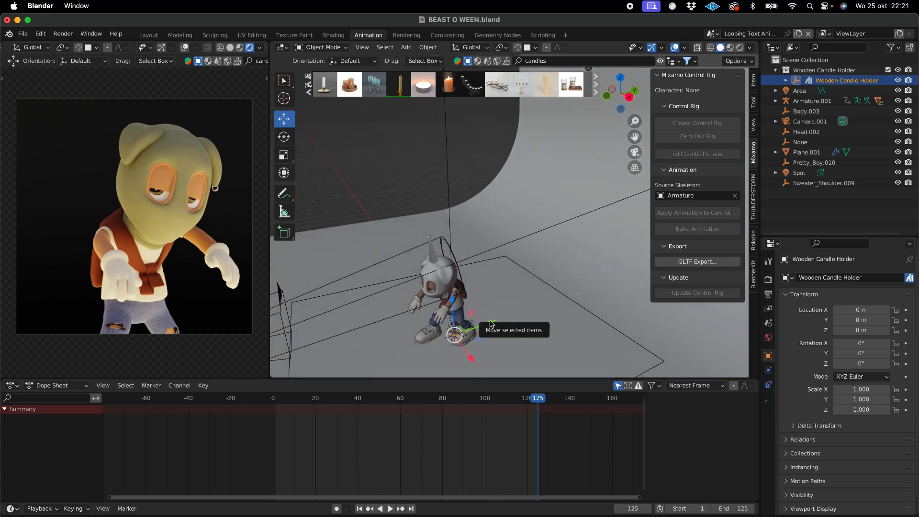
{"action": "left_click_drag", "start_coordinate": [491, 324], "coordinate": [519, 327]}
{"action": "scroll", "coordinate": [540, 334], "scroll_direction": "left", "scroll_amount": 4}
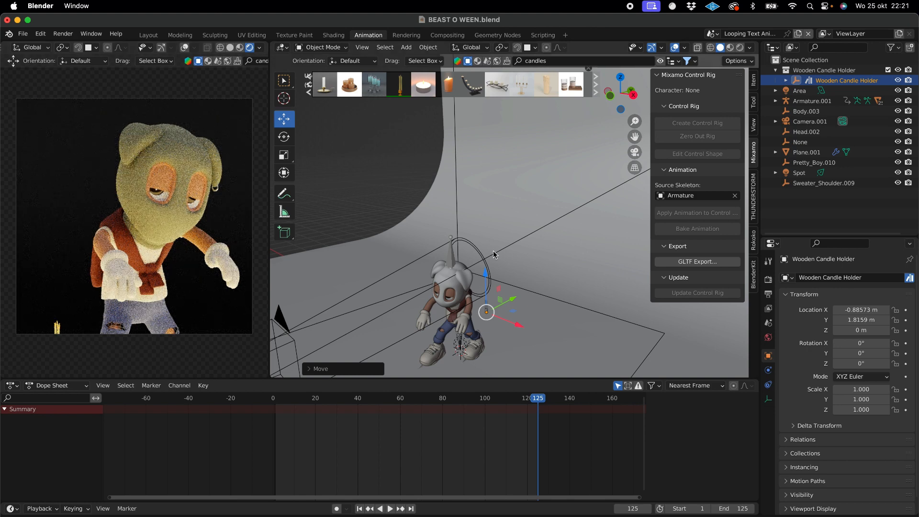
- Set the Wooden Candle Holder's X scale to 5
{"action": "scroll", "coordinate": [493, 251], "scroll_direction": "left", "scroll_amount": 5}
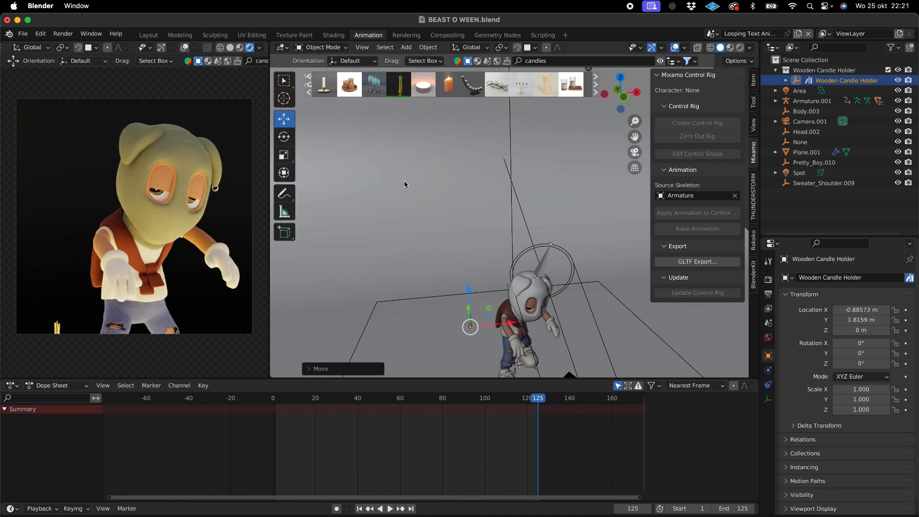
{"action": "left_click", "coordinate": [282, 155]}
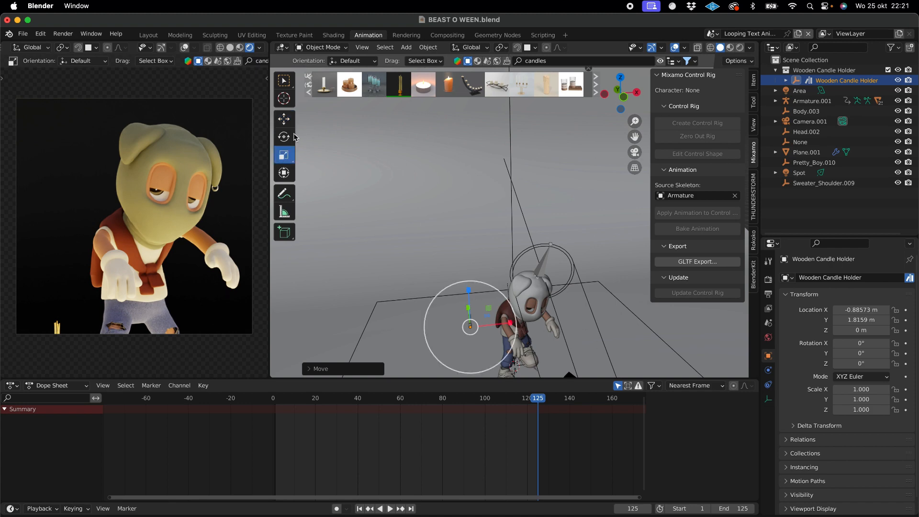
{"action": "scroll", "coordinate": [478, 270], "scroll_direction": "left", "scroll_amount": 5}
{"action": "scroll", "coordinate": [477, 269], "scroll_direction": "left", "scroll_amount": 2}
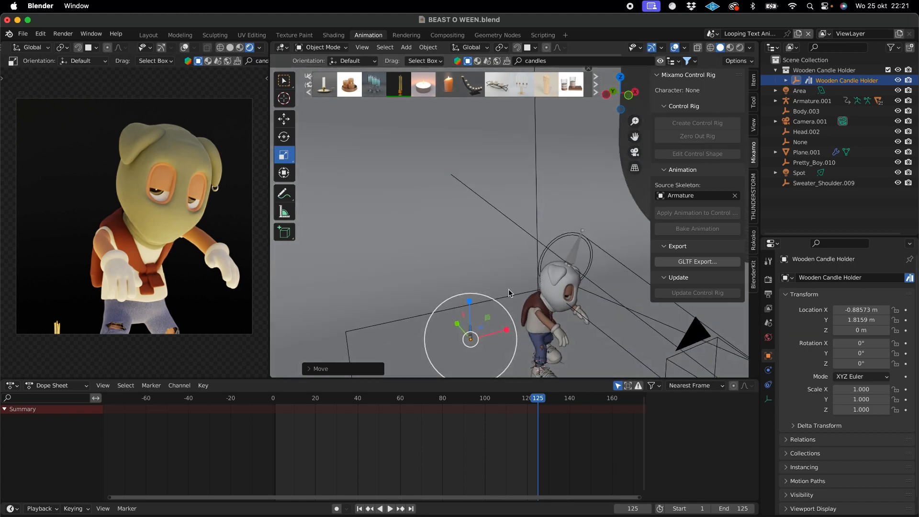
{"action": "scroll", "coordinate": [497, 226], "scroll_direction": "left", "scroll_amount": 5}
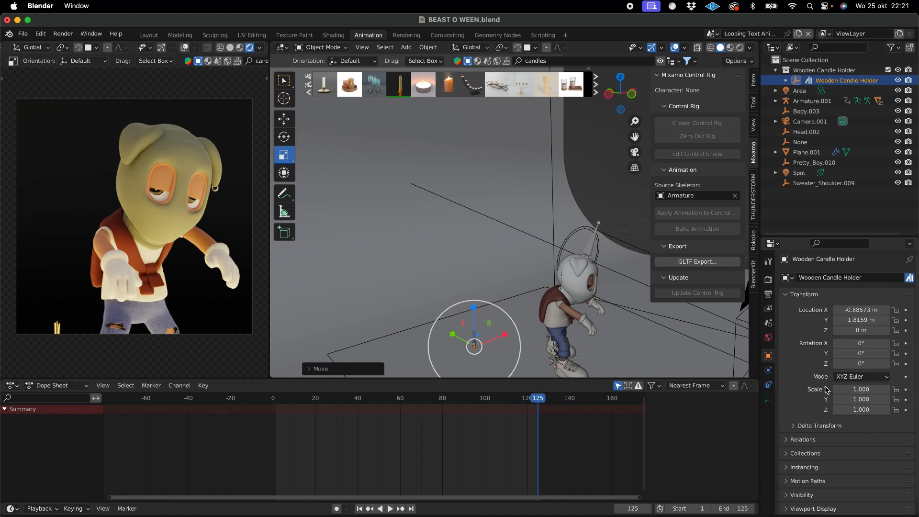
{"action": "left_click", "coordinate": [875, 389]}
{"action": "type", "text": "5"}
{"action": "key", "text": "Return"}
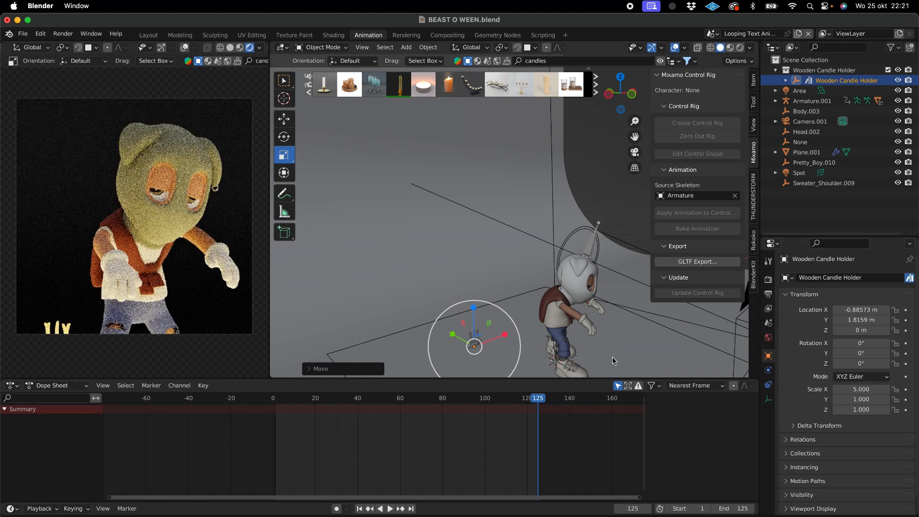
- Set the Wooden Candle Holder's Y scale to 5
{"action": "middle_click_drag", "start_coordinate": [484, 341], "coordinate": [466, 333]}
{"action": "left_click_drag", "start_coordinate": [636, 99], "coordinate": [609, 100]}
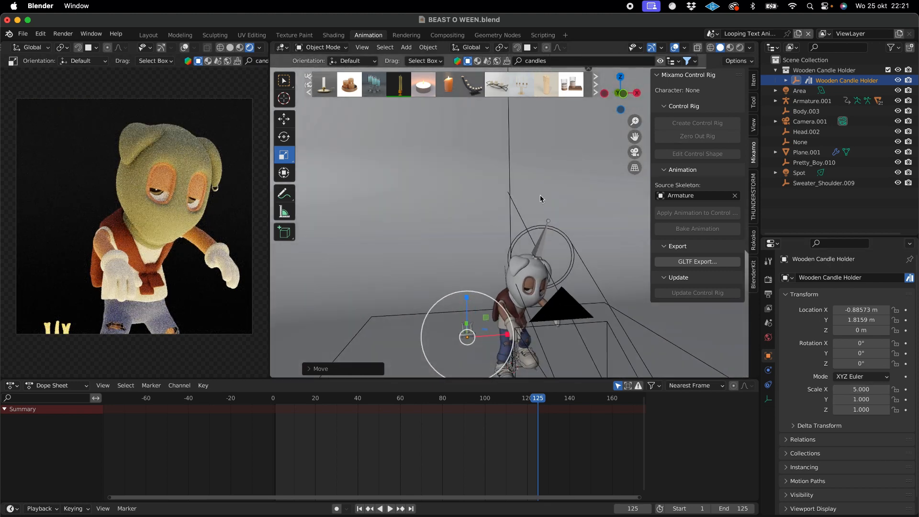
{"action": "middle_click_drag", "start_coordinate": [489, 338], "coordinate": [469, 339]}
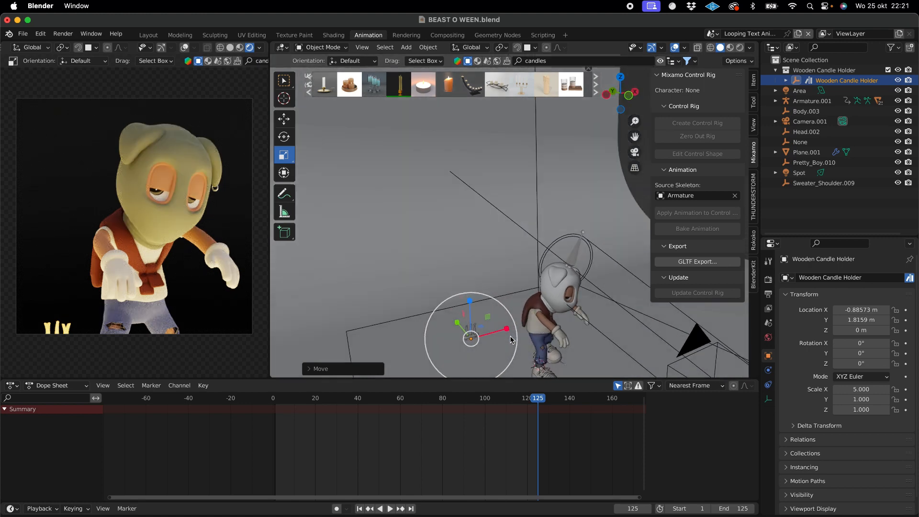
{"action": "scroll", "coordinate": [503, 297], "scroll_direction": "up", "scroll_amount": 4}
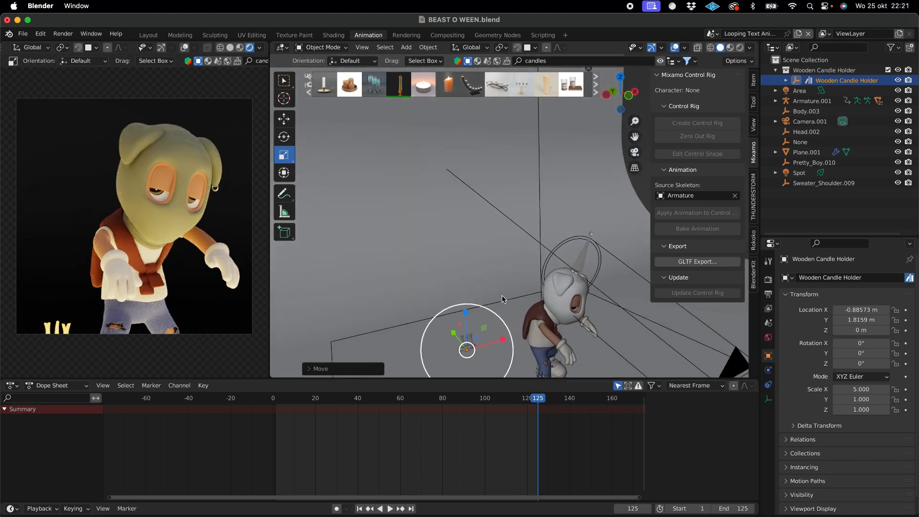
{"action": "key", "text": "KP_Decimal"}
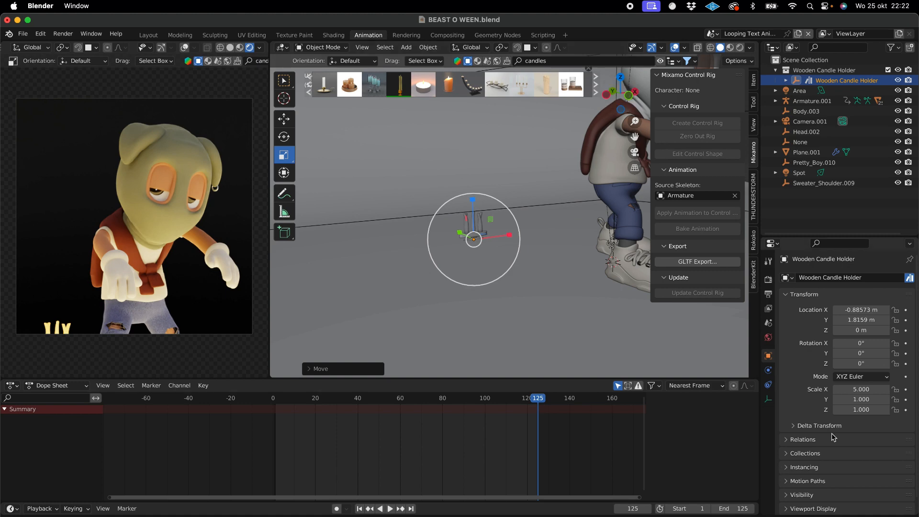
{"action": "double_click", "coordinate": [854, 399]}
{"action": "type", "text": "5"}
{"action": "key", "text": "Return"}
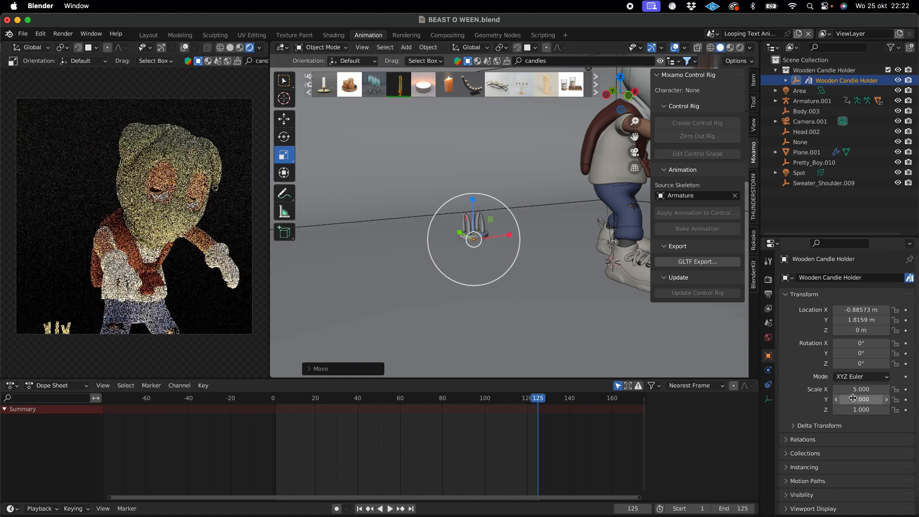
- Set the Wooden Candle Holder's Z scale to 5
{"action": "scroll", "coordinate": [569, 283], "scroll_direction": "left", "scroll_amount": 5}
{"action": "scroll", "coordinate": [520, 273], "scroll_direction": "up", "scroll_amount": 10}
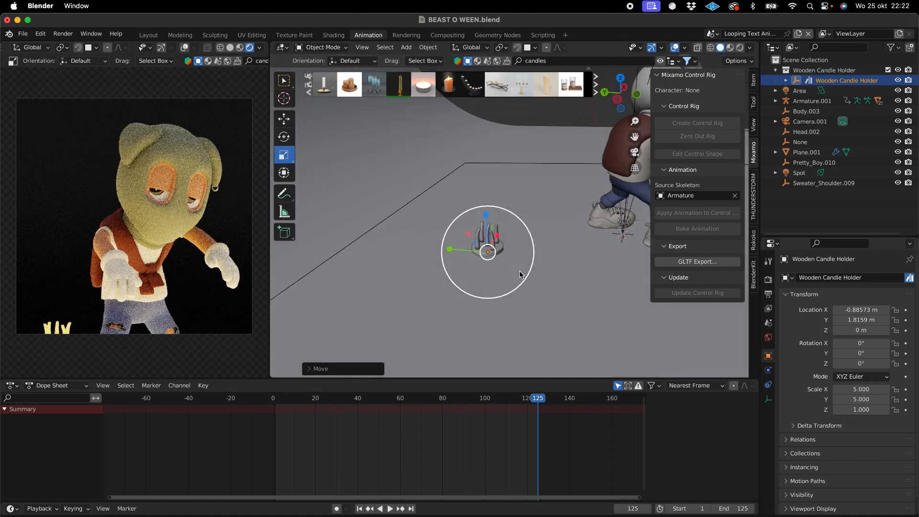
{"action": "scroll", "coordinate": [519, 271], "scroll_direction": "down", "scroll_amount": 10}
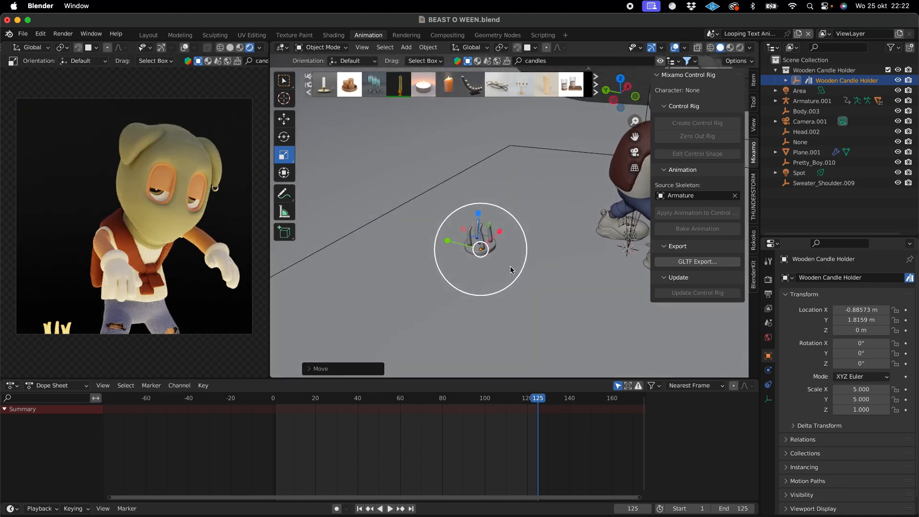
{"action": "scroll", "coordinate": [510, 266], "scroll_direction": "left", "scroll_amount": 2}
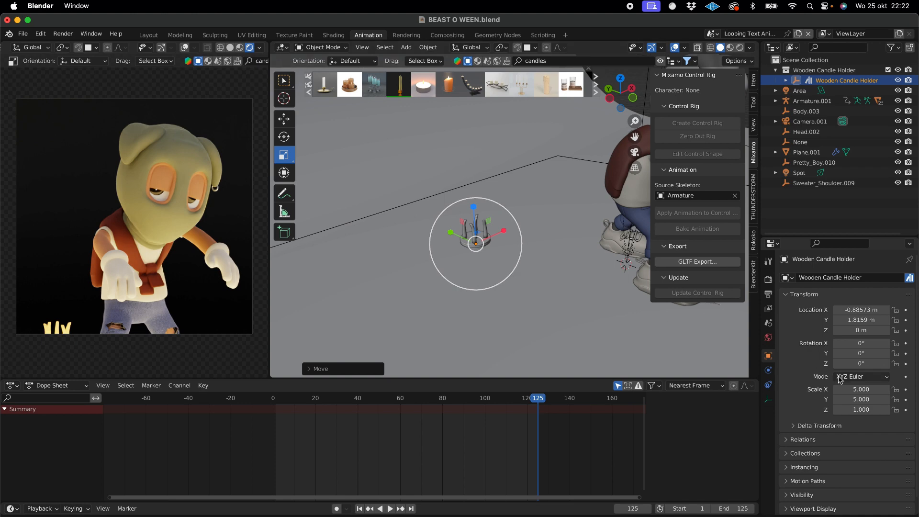
{"action": "left_click", "coordinate": [852, 409]}
{"action": "type", "text": "5"}
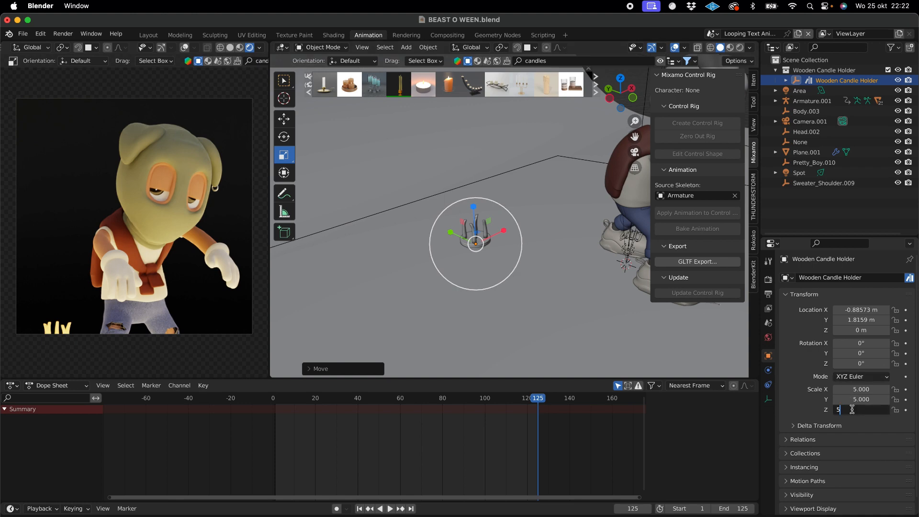
{"action": "key", "text": "Return"}
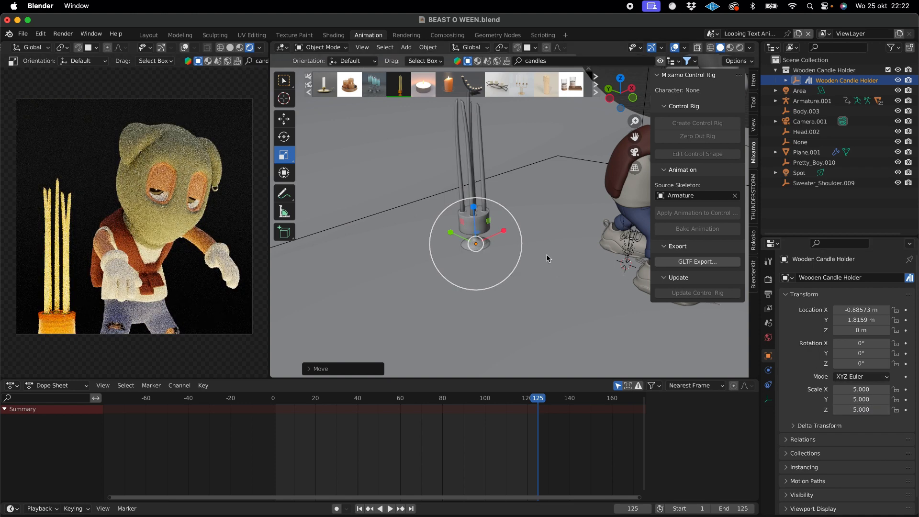
- Search the BlenderKit models for "candy" and add the Bowl of assorted candies to the scene near the character
{"action": "scroll", "coordinate": [547, 258], "scroll_direction": "down", "scroll_amount": 4}
{"action": "scroll", "coordinate": [546, 259], "scroll_direction": "right", "scroll_amount": 5}
{"action": "scroll", "coordinate": [547, 258], "scroll_direction": "up", "scroll_amount": 2}
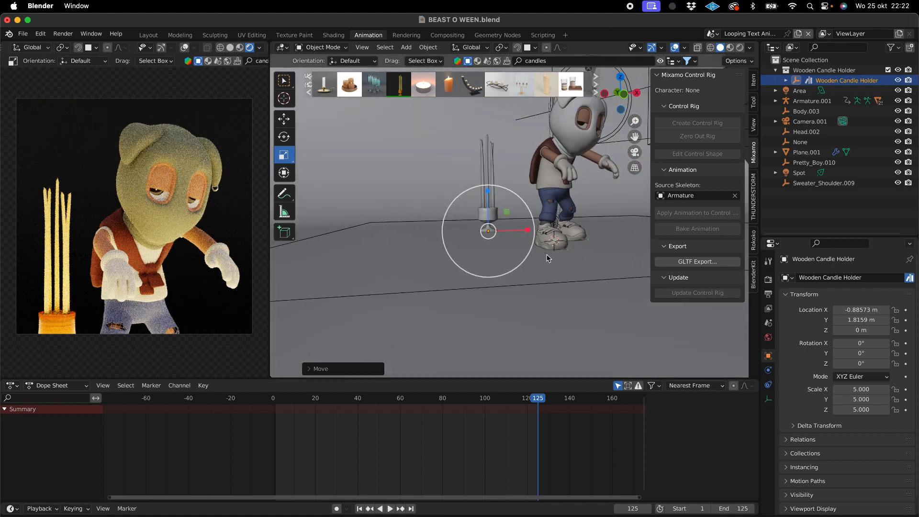
{"action": "scroll", "coordinate": [555, 173], "scroll_direction": "up", "scroll_amount": 5}
{"action": "scroll", "coordinate": [556, 170], "scroll_direction": "right", "scroll_amount": 3}
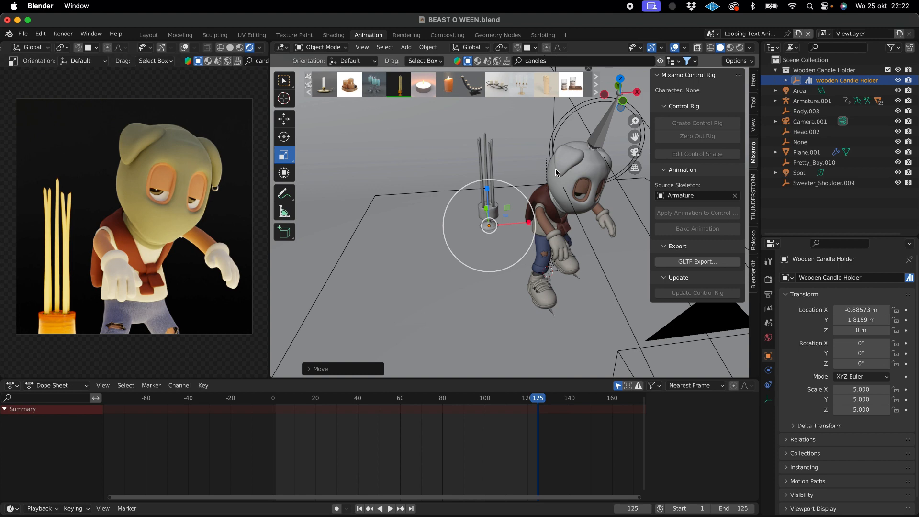
{"action": "left_click", "coordinate": [557, 62]}
{"action": "key", "text": "BackSpace"}
{"action": "type", "text": "ca"}
{"action": "key", "text": "Return"}
{"action": "mouse_move", "coordinate": [469, 85]}
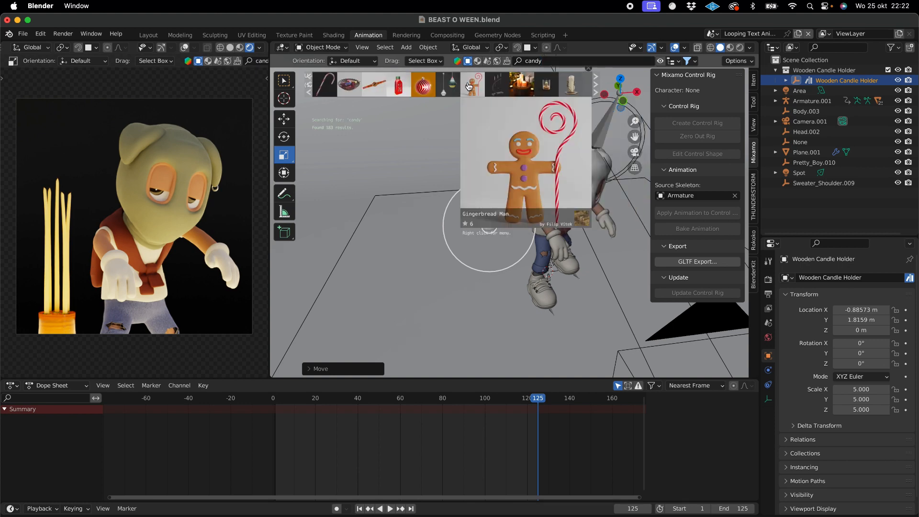
{"action": "mouse_move", "coordinate": [416, 85]}
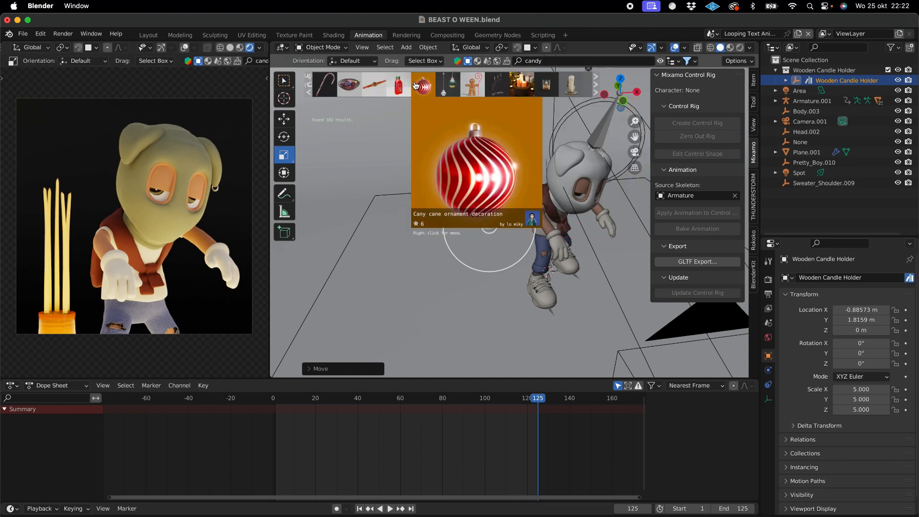
{"action": "mouse_move", "coordinate": [354, 83]}
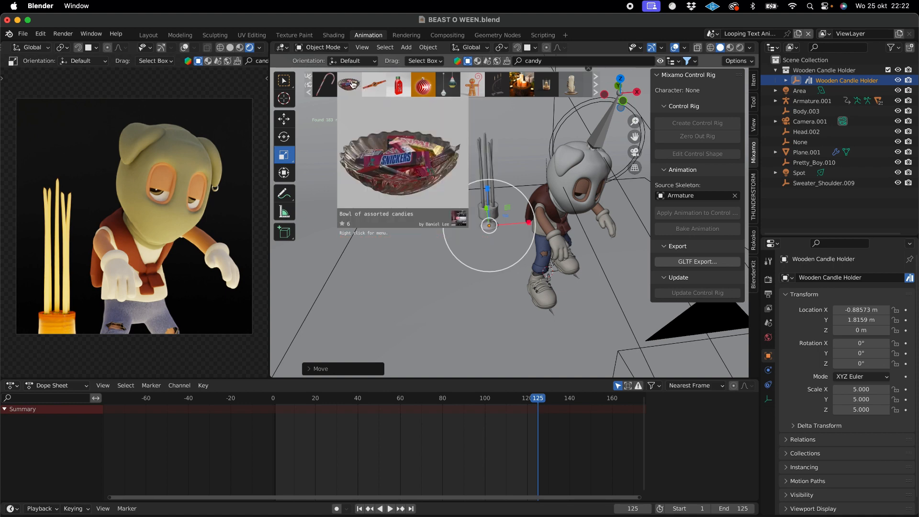
{"action": "left_click_drag", "start_coordinate": [352, 86], "coordinate": [548, 268]}
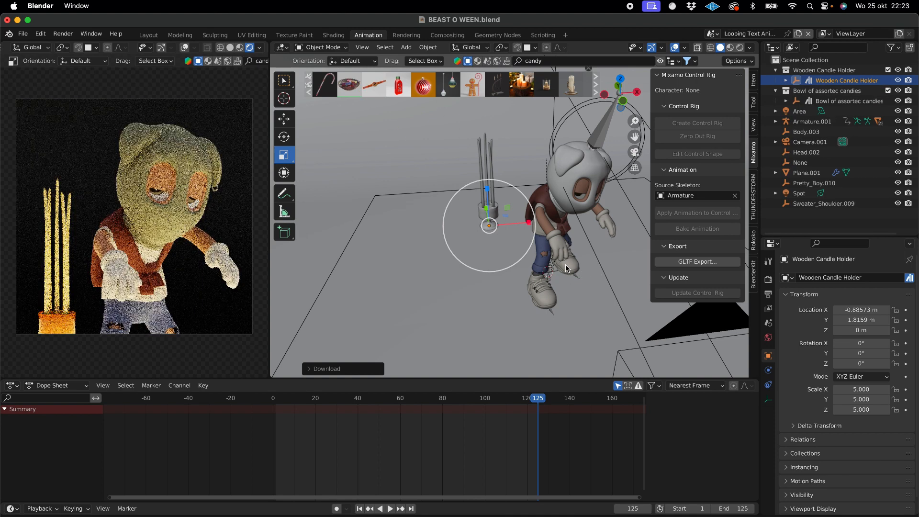
- Move the candy bowl beside and behind the character, to about X 0.62 m and Y 1.99 m
{"action": "left_click", "coordinate": [845, 101]}
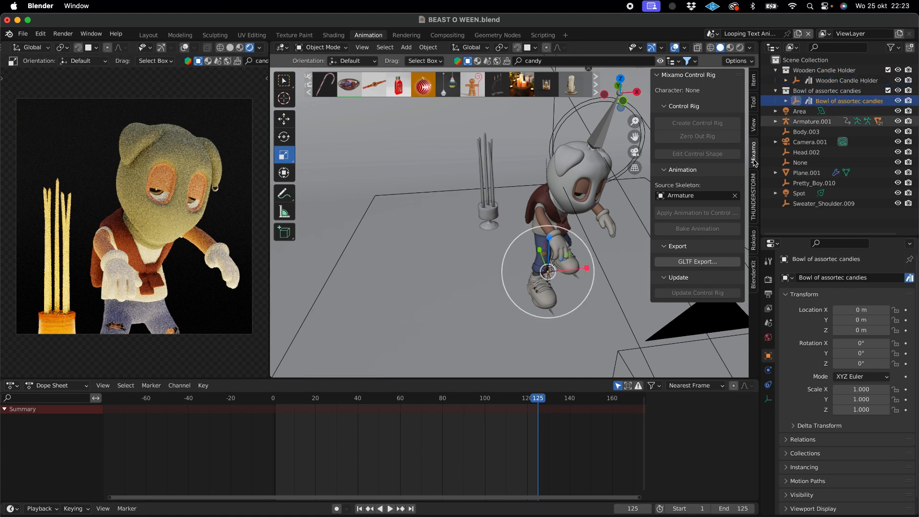
{"action": "middle_click_drag", "start_coordinate": [647, 212], "coordinate": [615, 226]}
{"action": "left_click", "coordinate": [289, 123]}
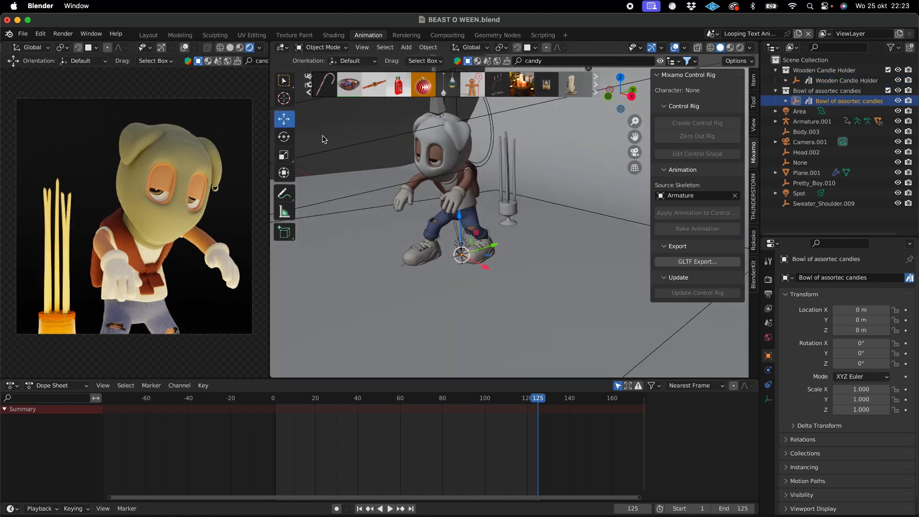
{"action": "left_click_drag", "start_coordinate": [490, 247], "coordinate": [602, 249]}
{"action": "middle_click_drag", "start_coordinate": [602, 249], "coordinate": [599, 246]}
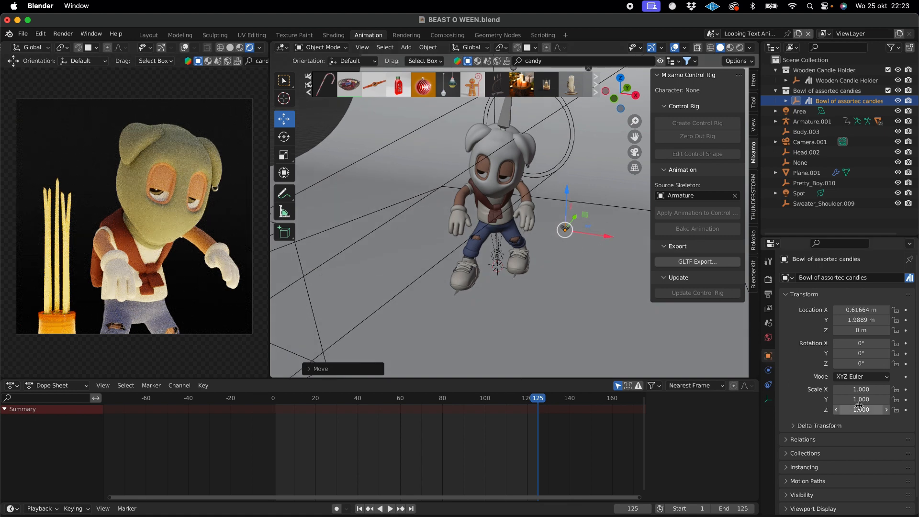
- Set the candy bowl's scale to 7 on the X, Y and Z axes
{"action": "left_click", "coordinate": [872, 391]}
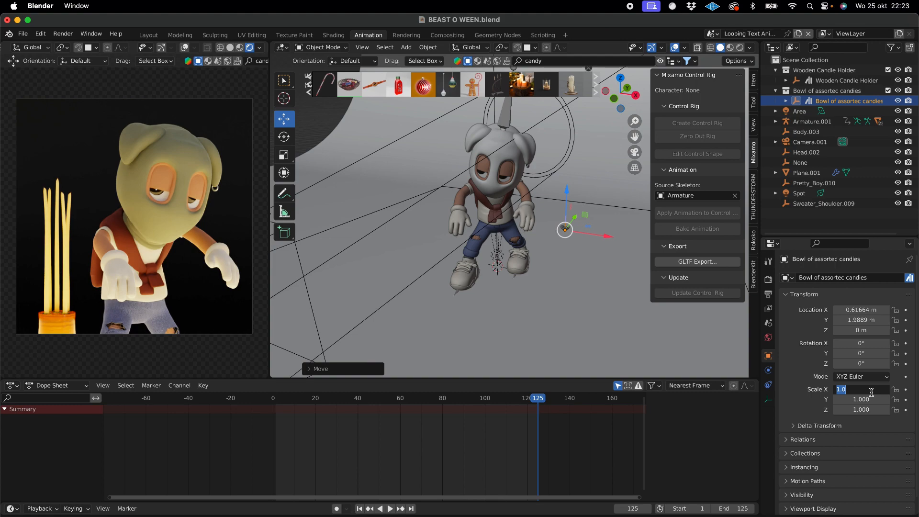
{"action": "type", "text": "7"}
{"action": "key", "text": "Return"}
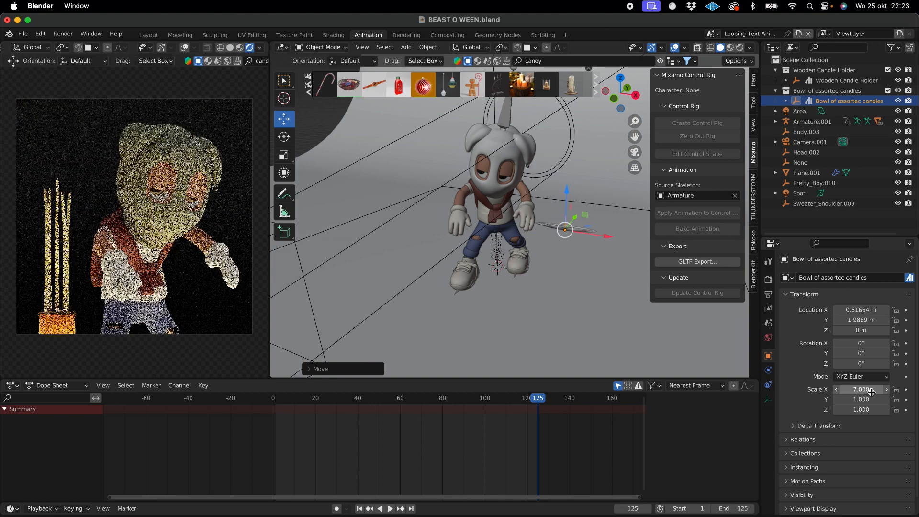
{"action": "left_click", "coordinate": [866, 401]}
{"action": "type", "text": "7"}
{"action": "key", "text": "Return"}
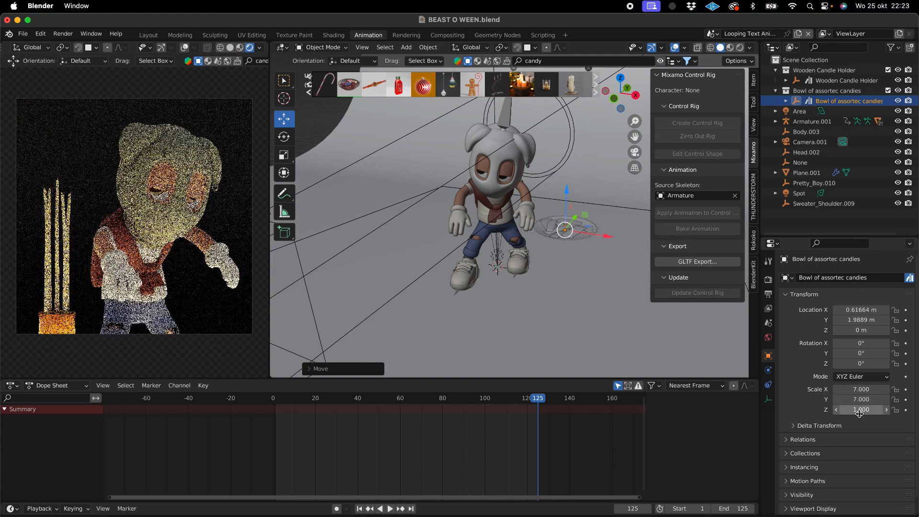
{"action": "left_click", "coordinate": [860, 411]}
{"action": "type", "text": "7"}
{"action": "key", "text": "Return"}
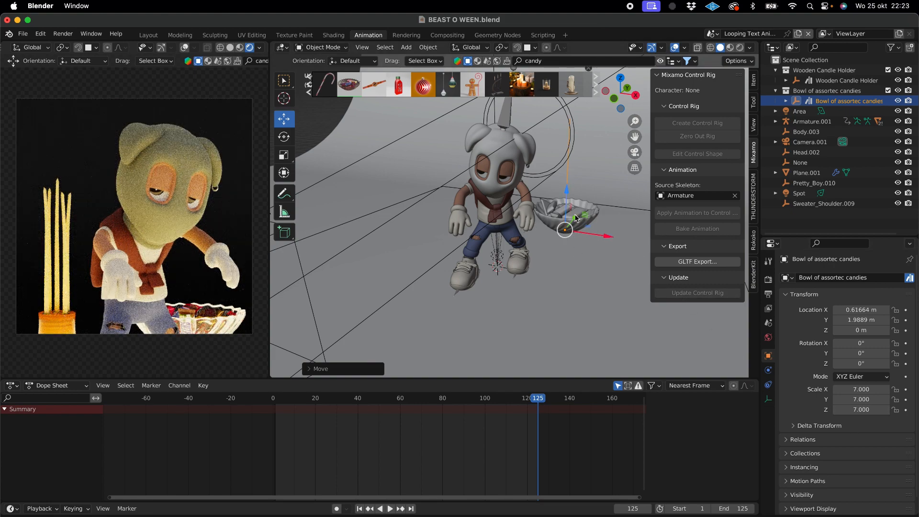
- Raise the candy bowl to about Z 0.25 m and tilt it about 27.4° around the X axis
{"action": "scroll", "coordinate": [392, 240], "scroll_direction": "down", "scroll_amount": 5}
{"action": "scroll", "coordinate": [393, 240], "scroll_direction": "left", "scroll_amount": 5}
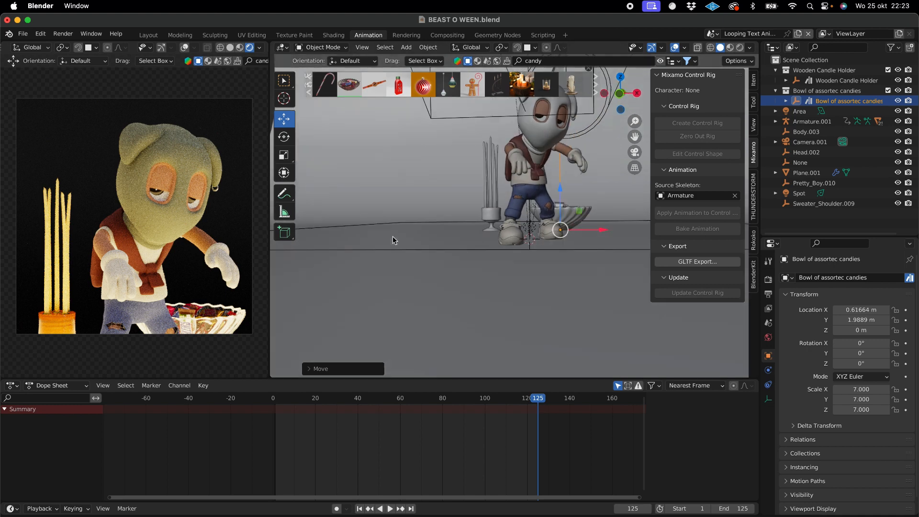
{"action": "scroll", "coordinate": [393, 241], "scroll_direction": "right", "scroll_amount": 5}
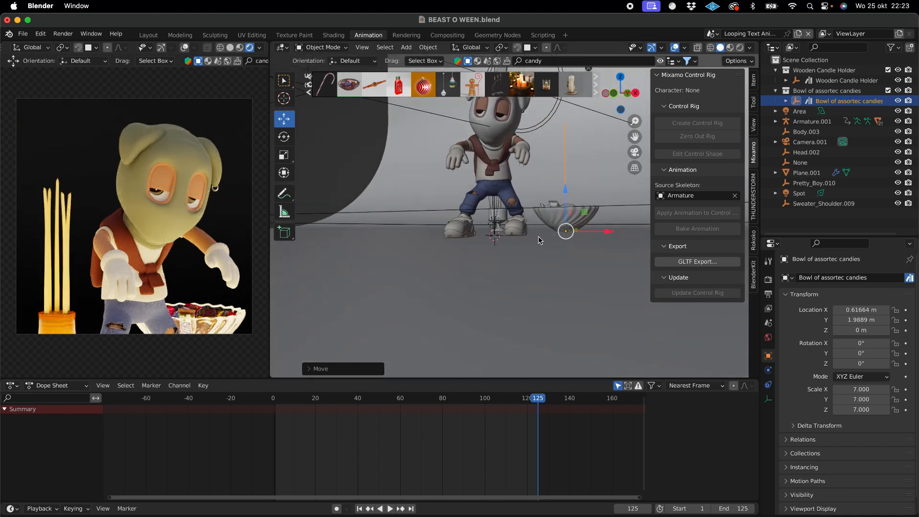
{"action": "scroll", "coordinate": [537, 223], "scroll_direction": "up", "scroll_amount": 4}
{"action": "scroll", "coordinate": [537, 223], "scroll_direction": "right", "scroll_amount": 3}
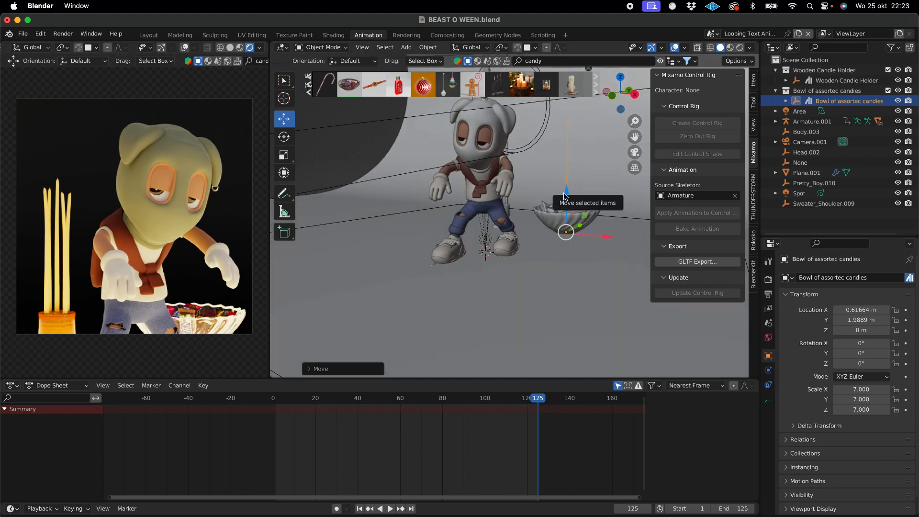
{"action": "left_click_drag", "start_coordinate": [566, 190], "coordinate": [566, 178]}
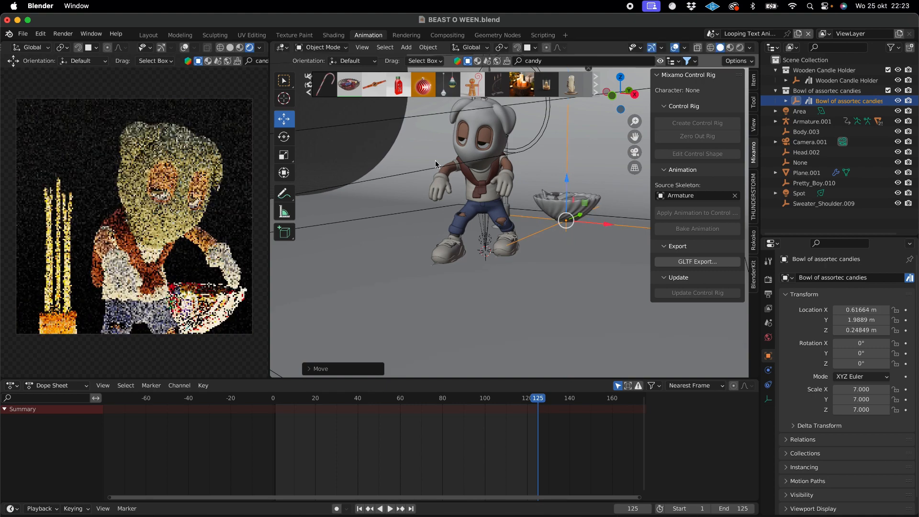
{"action": "left_click", "coordinate": [284, 137]}
{"action": "left_click_drag", "start_coordinate": [553, 207], "coordinate": [550, 216]}
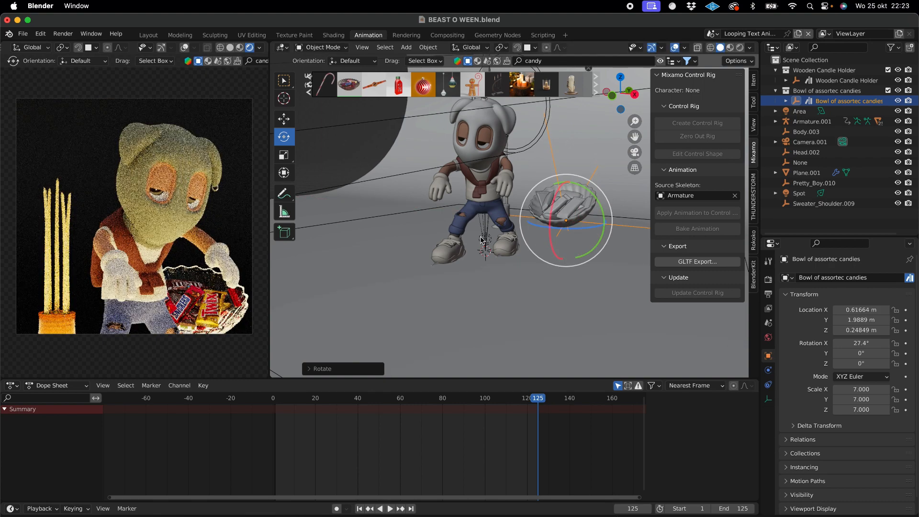
- Lower the tilted candy bowl to about Z 0.11 m
{"action": "left_click", "coordinate": [288, 119]}
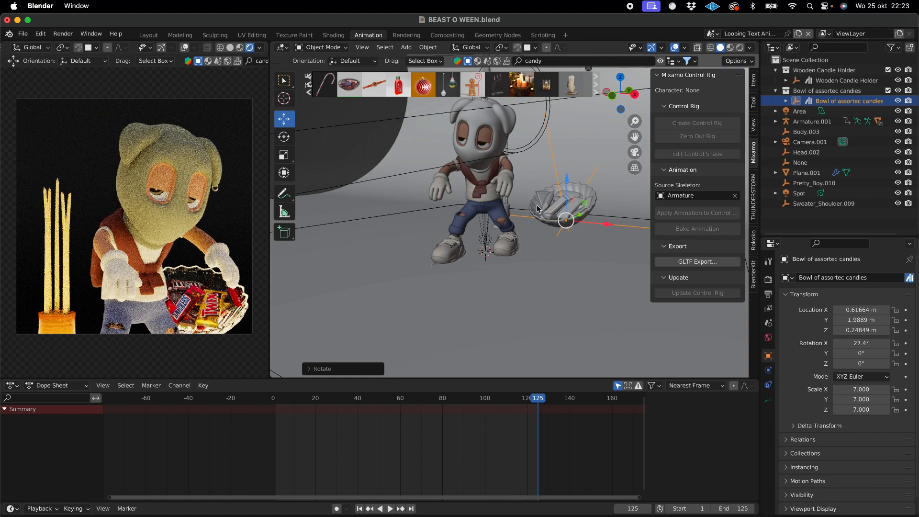
{"action": "left_click_drag", "start_coordinate": [570, 185], "coordinate": [569, 192]}
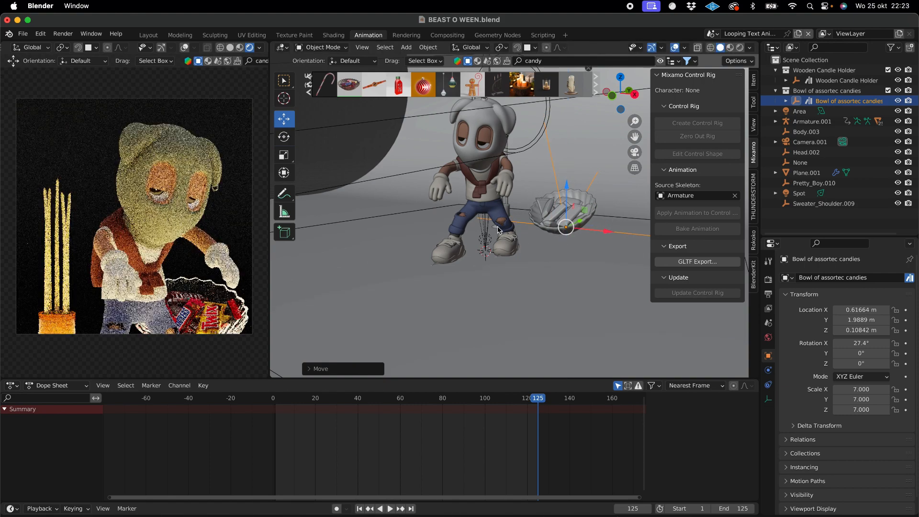
{"action": "scroll", "coordinate": [498, 230], "scroll_direction": "down", "scroll_amount": 1}
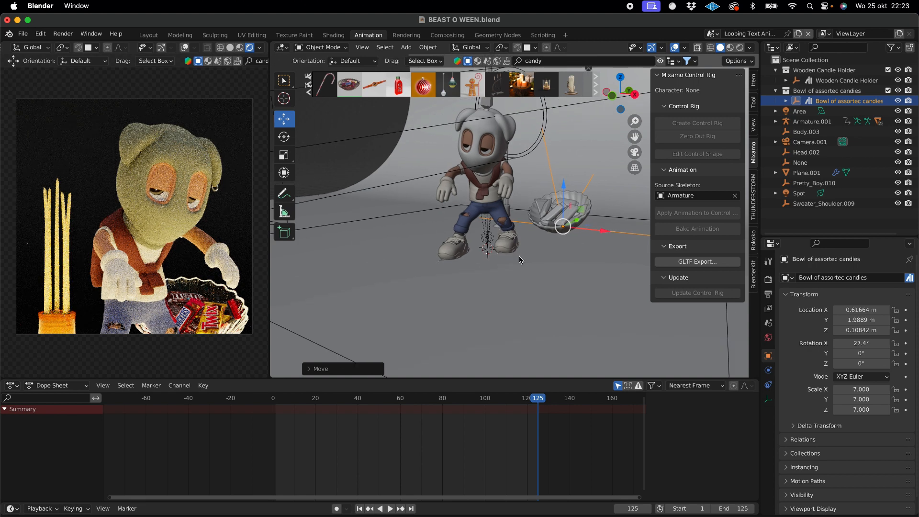
- Search the BlenderKit models for "tree", preview several results and add the Artistic old tree to the scene
{"action": "left_click", "coordinate": [542, 60]}
{"action": "type", "text": "tree"}
{"action": "key", "text": "Return"}
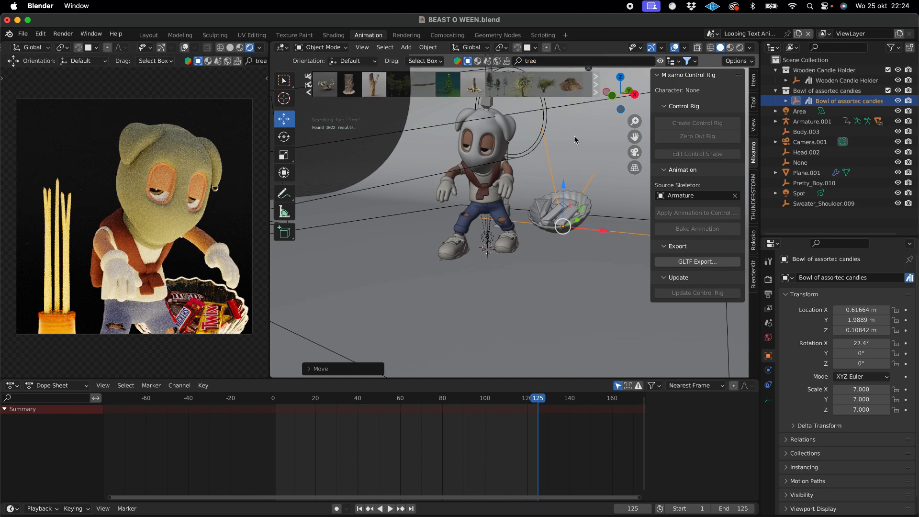
{"action": "mouse_move", "coordinate": [330, 91]}
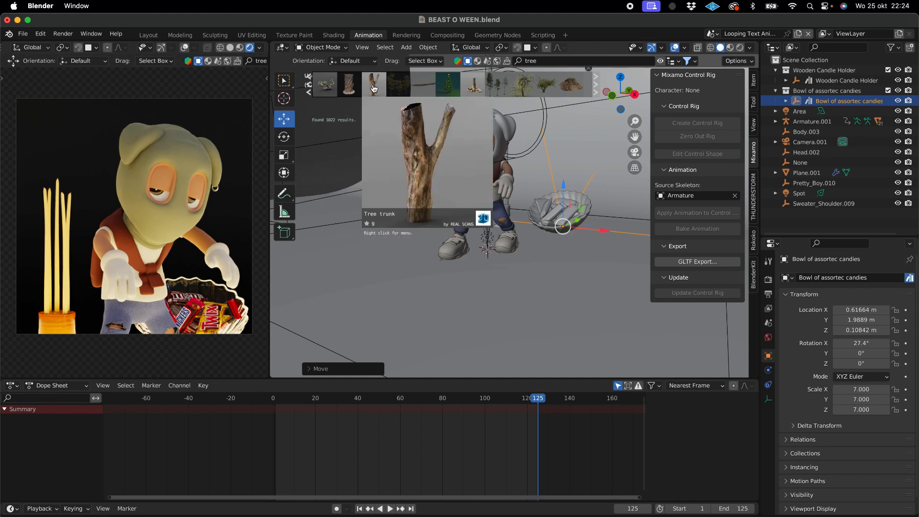
{"action": "mouse_move", "coordinate": [446, 90]}
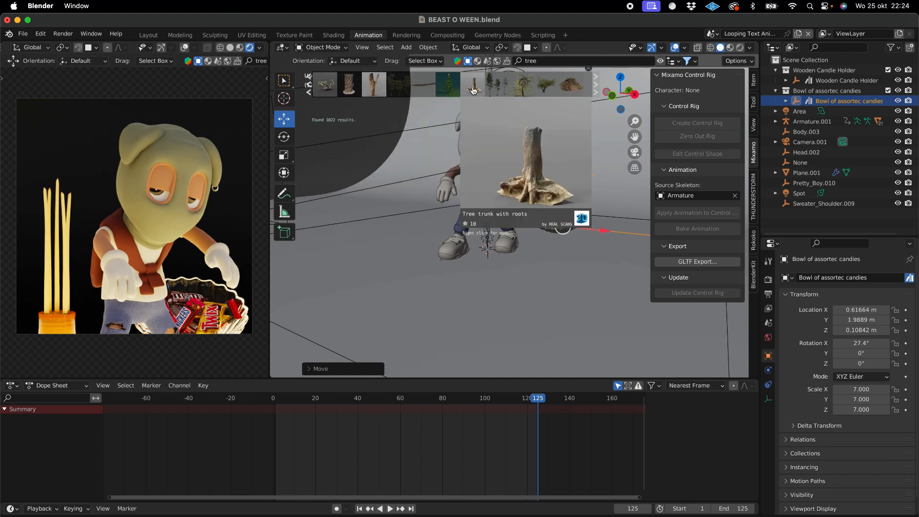
{"action": "mouse_move", "coordinate": [523, 89]}
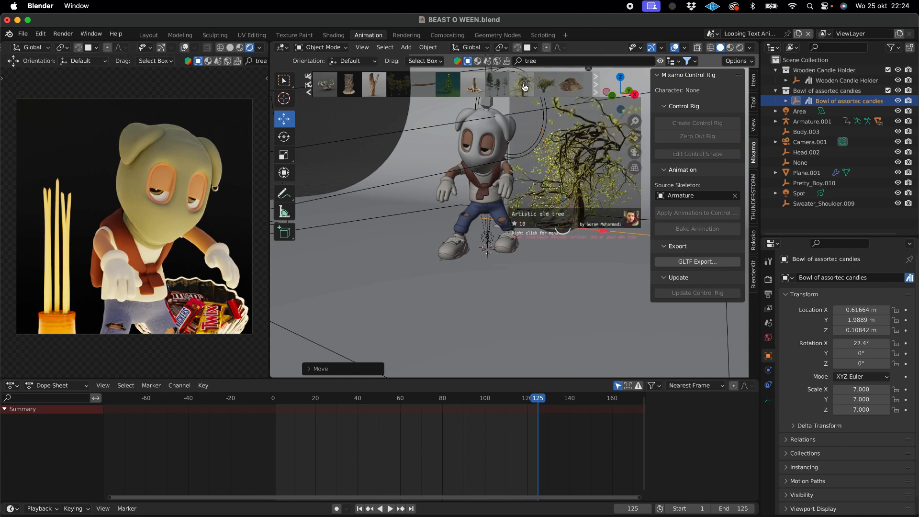
{"action": "left_click", "coordinate": [525, 88]}
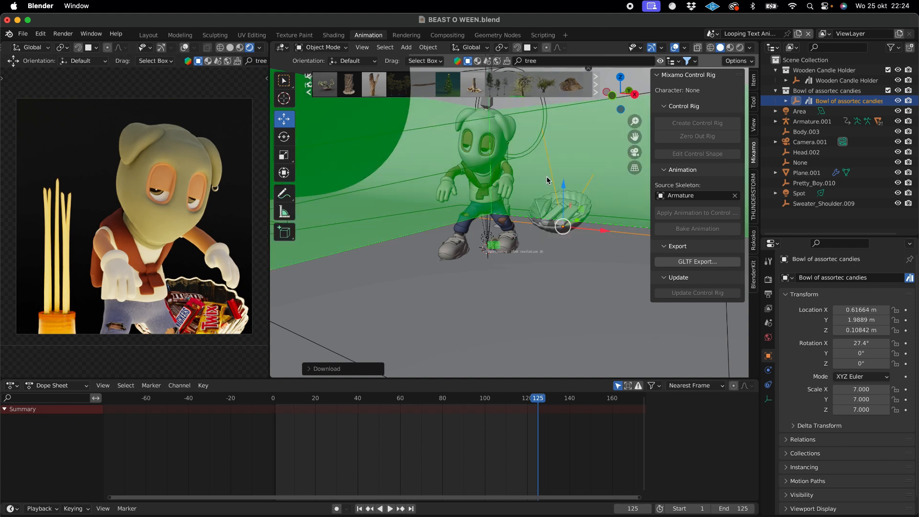
- Move the Artistic old tree behind the character to about Y 5.81 m and lower it to about Z -1.19 m
{"action": "scroll", "coordinate": [548, 181], "scroll_direction": "down", "scroll_amount": 6}
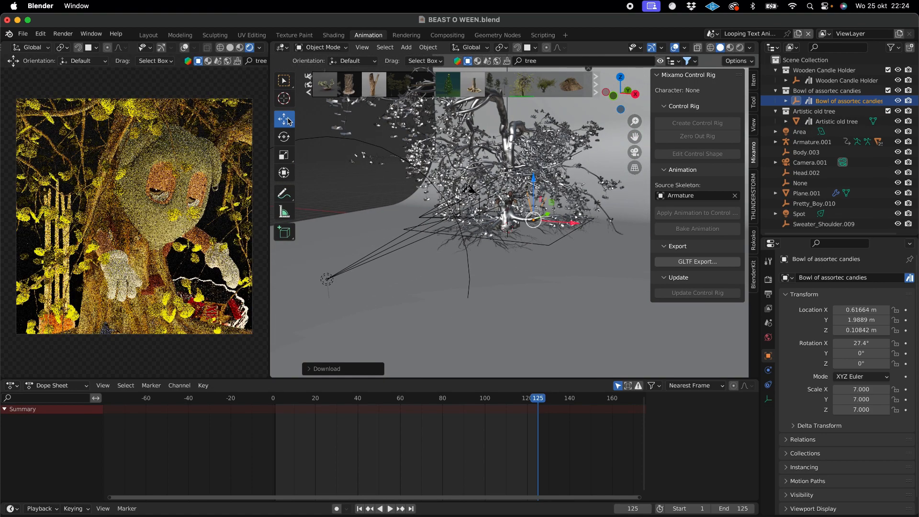
{"action": "left_click", "coordinate": [833, 122]}
{"action": "middle_click_drag", "start_coordinate": [608, 184], "coordinate": [556, 198]}
{"action": "left_click_drag", "start_coordinate": [524, 226], "coordinate": [621, 217]}
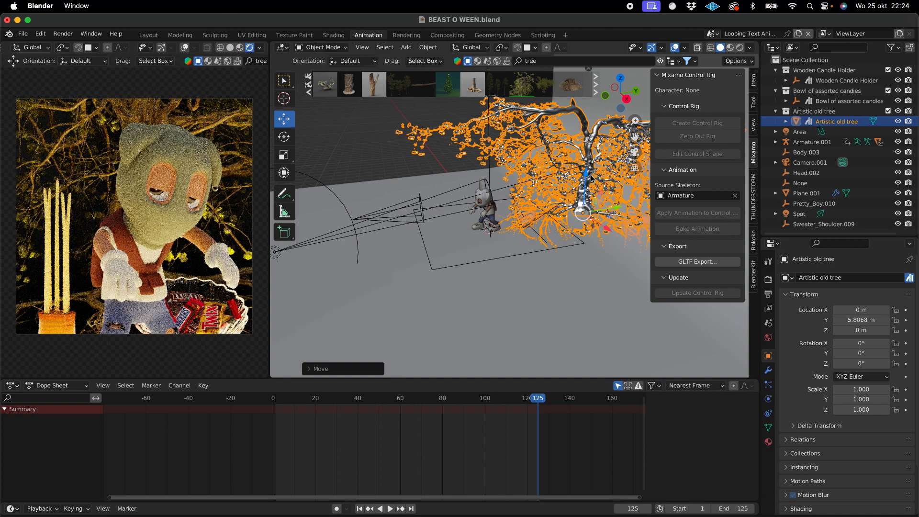
{"action": "mouse_move", "coordinate": [591, 179]}
{"action": "left_mouse_down"}
{"action": "mouse_move", "coordinate": [588, 207]}
{"action": "mouse_move", "coordinate": [591, 195]}
{"action": "left_mouse_up"}
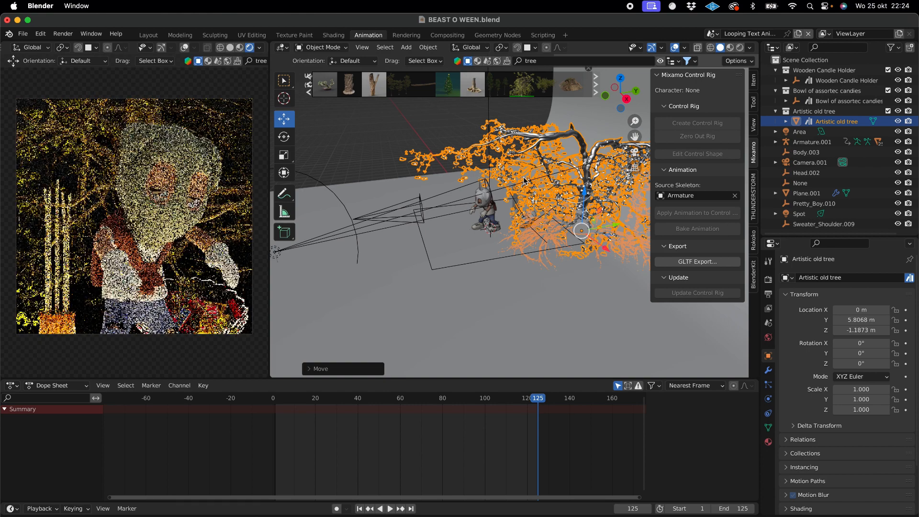
{"action": "middle_click_drag", "start_coordinate": [452, 215], "coordinate": [516, 201]}
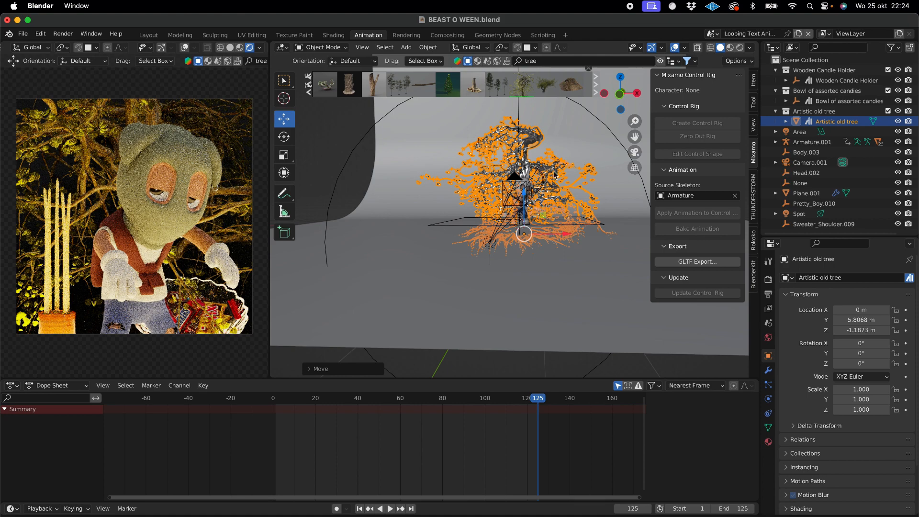
- Raise the Artistic old tree behind the character to about Z -0.37 m
{"action": "scroll", "coordinate": [554, 175], "scroll_direction": "up", "scroll_amount": 5}
{"action": "scroll", "coordinate": [555, 175], "scroll_direction": "right", "scroll_amount": 10}
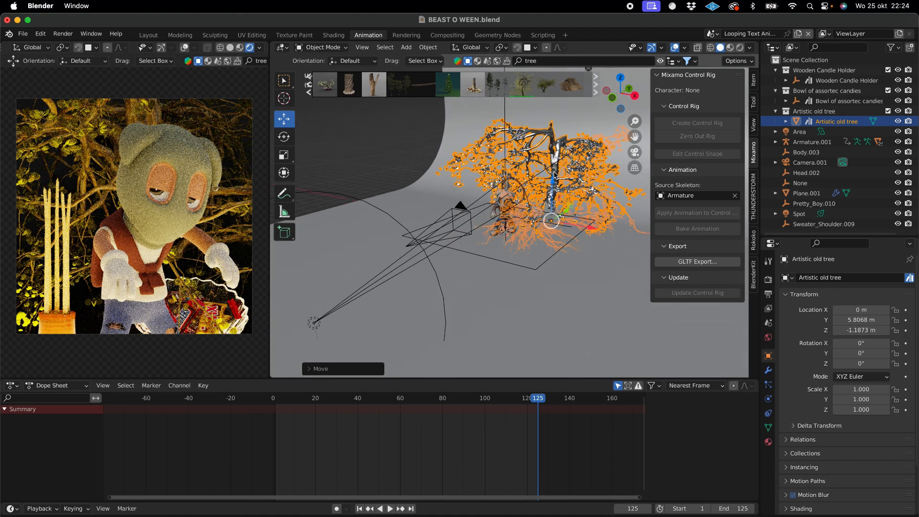
{"action": "scroll", "coordinate": [554, 175], "scroll_direction": "right", "scroll_amount": 3}
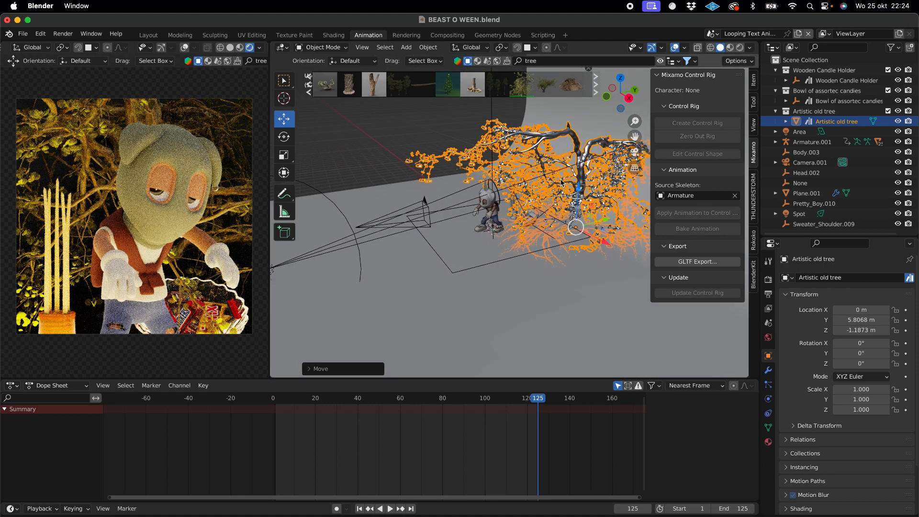
{"action": "scroll", "coordinate": [484, 156], "scroll_direction": "right", "scroll_amount": 3}
{"action": "scroll", "coordinate": [484, 156], "scroll_direction": "up", "scroll_amount": 2}
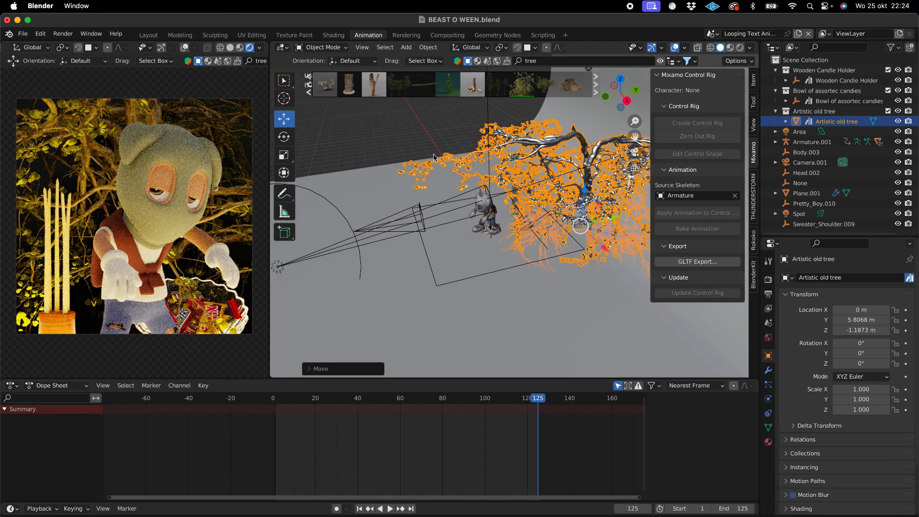
{"action": "scroll", "coordinate": [424, 170], "scroll_direction": "right", "scroll_amount": 3}
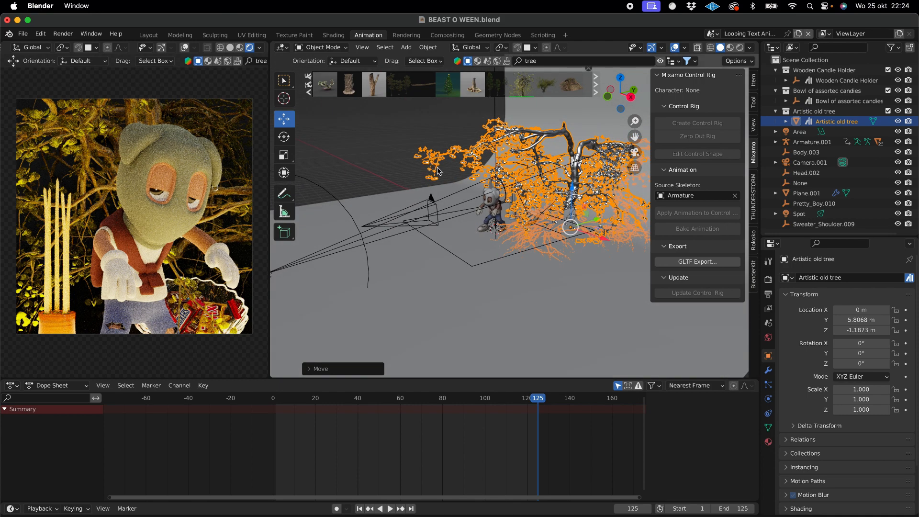
{"action": "left_click_drag", "start_coordinate": [566, 203], "coordinate": [567, 225]}
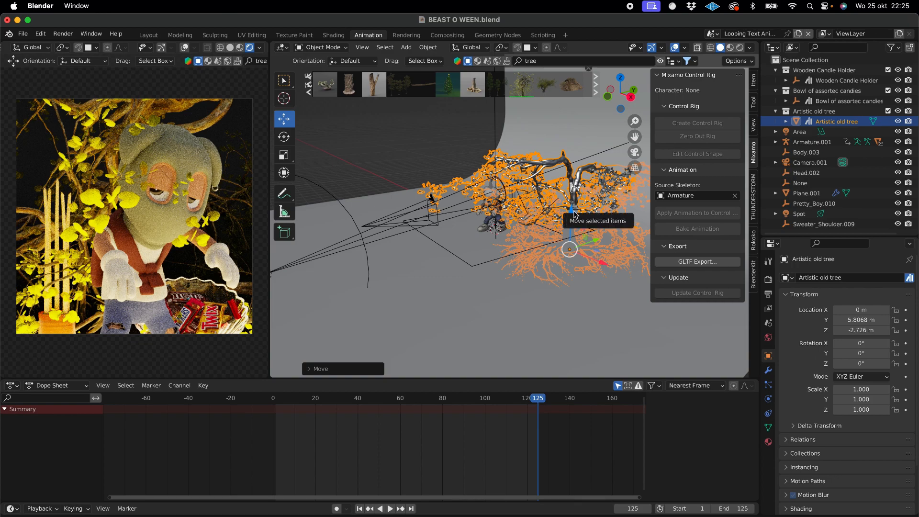
{"action": "left_click_drag", "start_coordinate": [571, 214], "coordinate": [571, 174]}
{"action": "scroll", "coordinate": [517, 231], "scroll_direction": "left", "scroll_amount": 5}
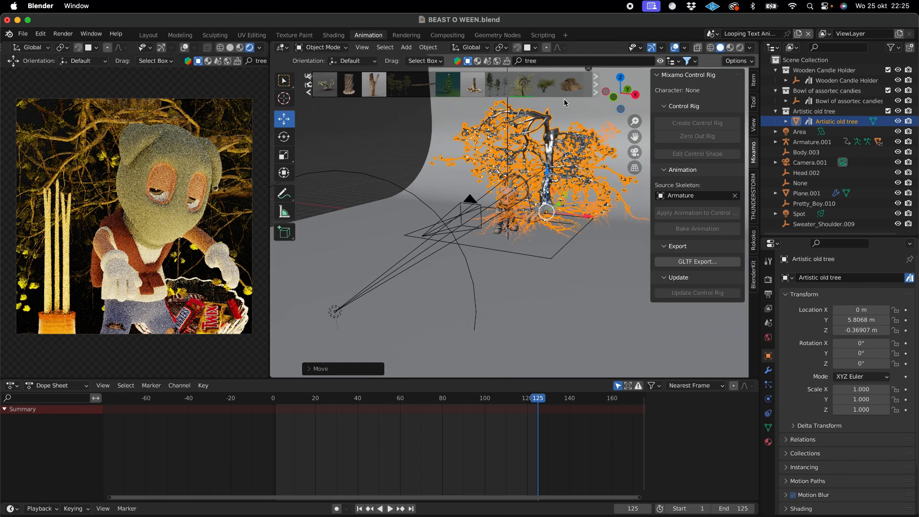
- Deselect the backdrop plane and add a cube mesh at the scene origin
{"action": "left_click", "coordinate": [573, 278]}
{"action": "mouse_move", "coordinate": [424, 93]}
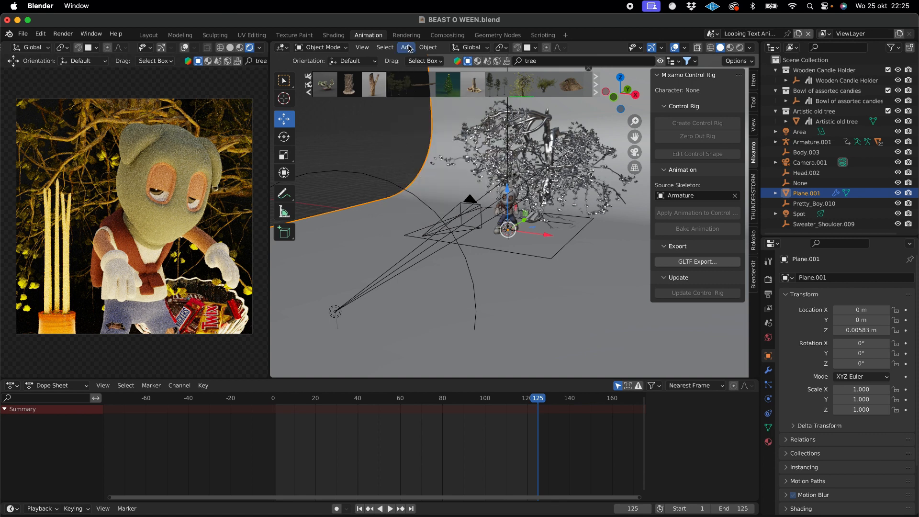
{"action": "key", "text": "h"}
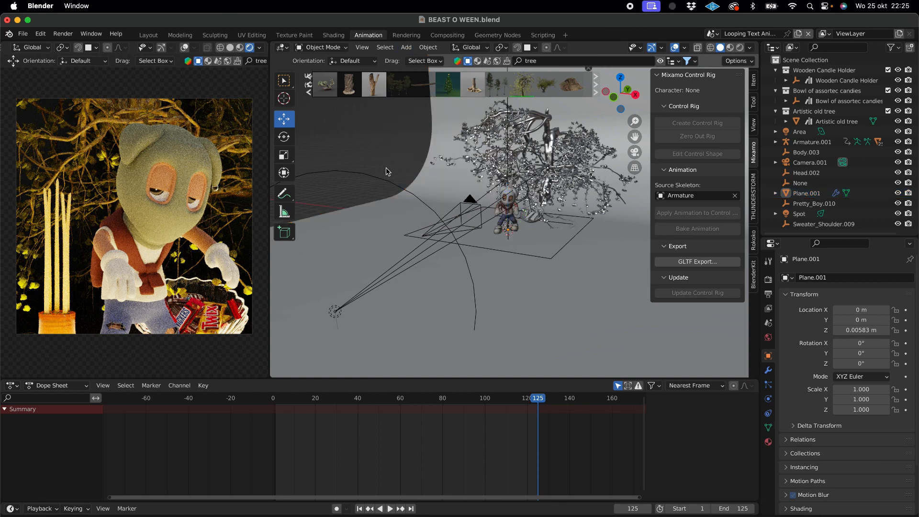
{"action": "left_click", "coordinate": [407, 47]}
{"action": "mouse_move", "coordinate": [421, 62]}
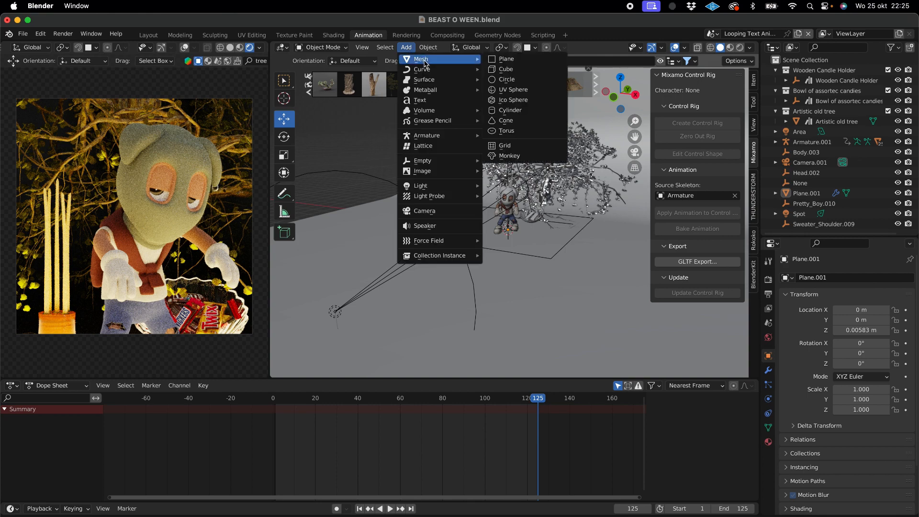
{"action": "left_click", "coordinate": [501, 70]}
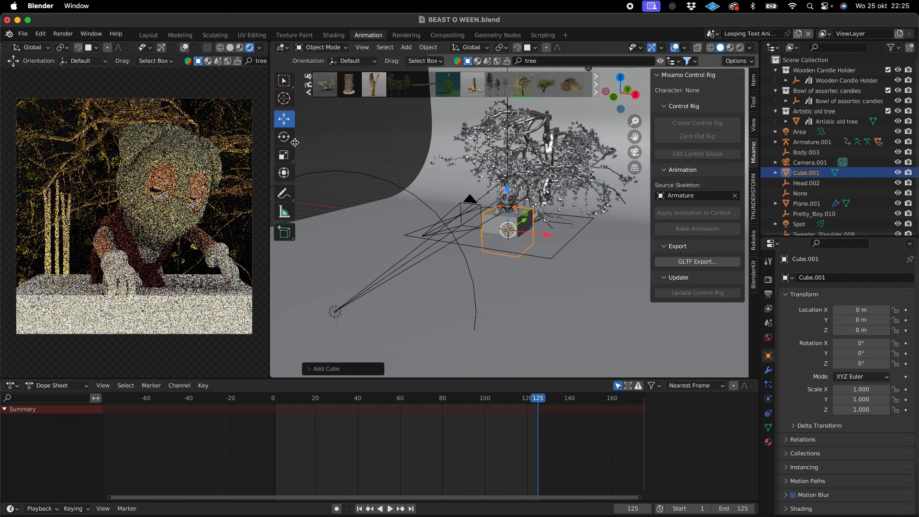
- Scale the cube to about X 5.48, Y 4.55 and Z 4.52 so it encloses the character
{"action": "left_click", "coordinate": [284, 155]}
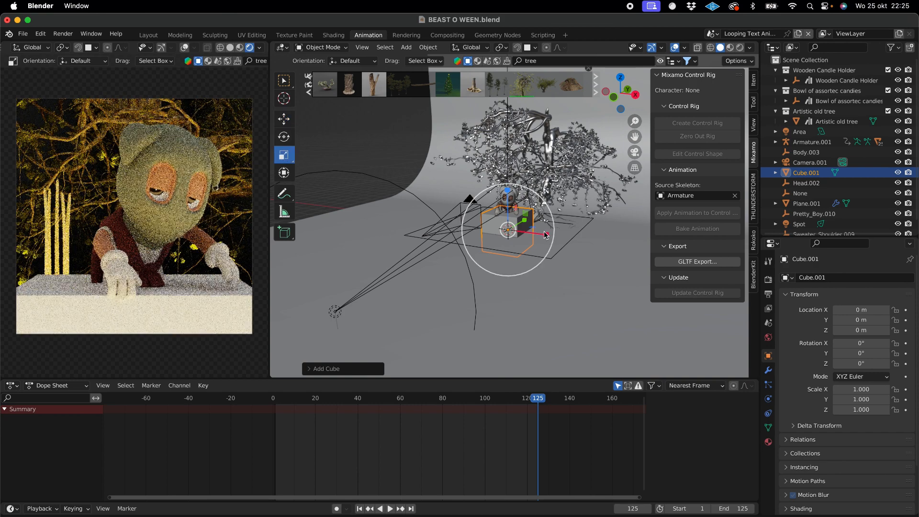
{"action": "left_click_drag", "start_coordinate": [544, 235], "coordinate": [703, 255]}
{"action": "middle_click_drag", "start_coordinate": [611, 215], "coordinate": [537, 222]}
{"action": "left_click_drag", "start_coordinate": [527, 223], "coordinate": [608, 233]}
{"action": "left_click_drag", "start_coordinate": [480, 184], "coordinate": [490, 377]}
{"action": "scroll", "coordinate": [521, 148], "scroll_direction": "left", "scroll_amount": 10}
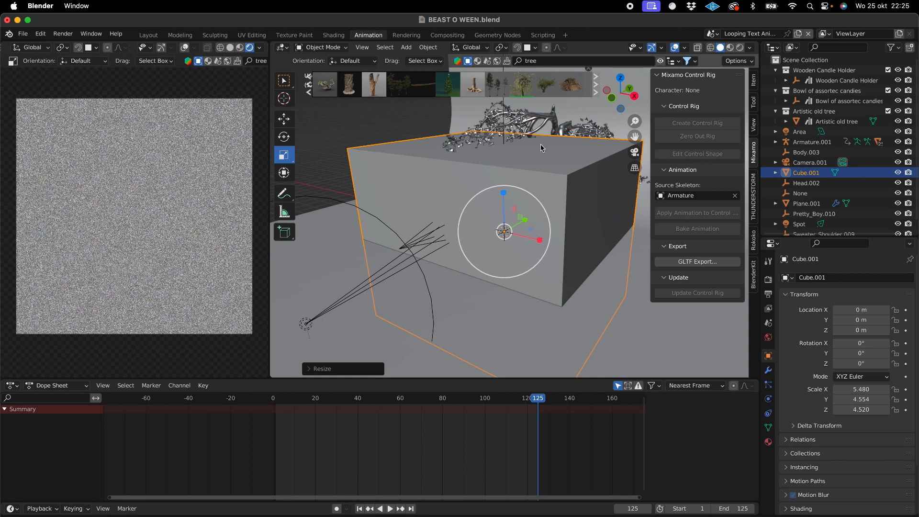
- Search the BlenderKit materials for "smoke", preview several results and apply Procedural smoke to the cube
{"action": "left_click", "coordinate": [478, 61]}
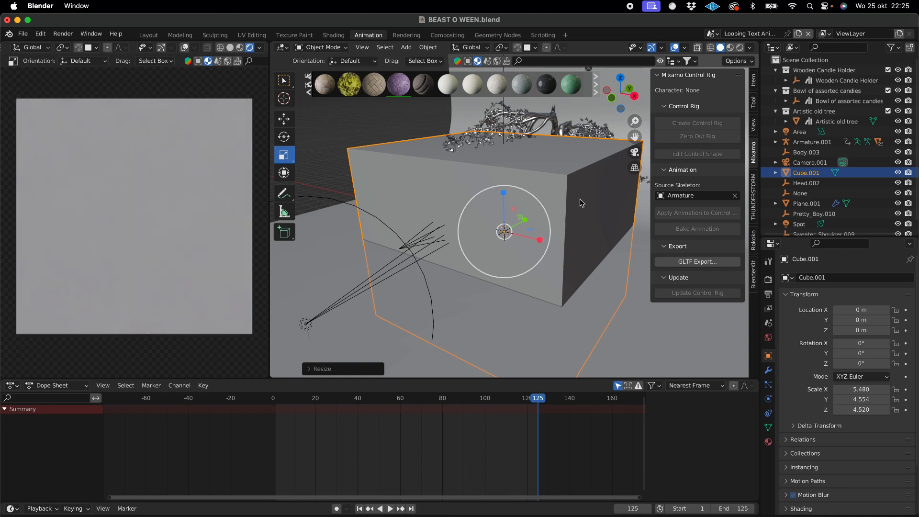
{"action": "left_click", "coordinate": [536, 61]}
{"action": "type", "text": "smoke"}
{"action": "key", "text": "Return"}
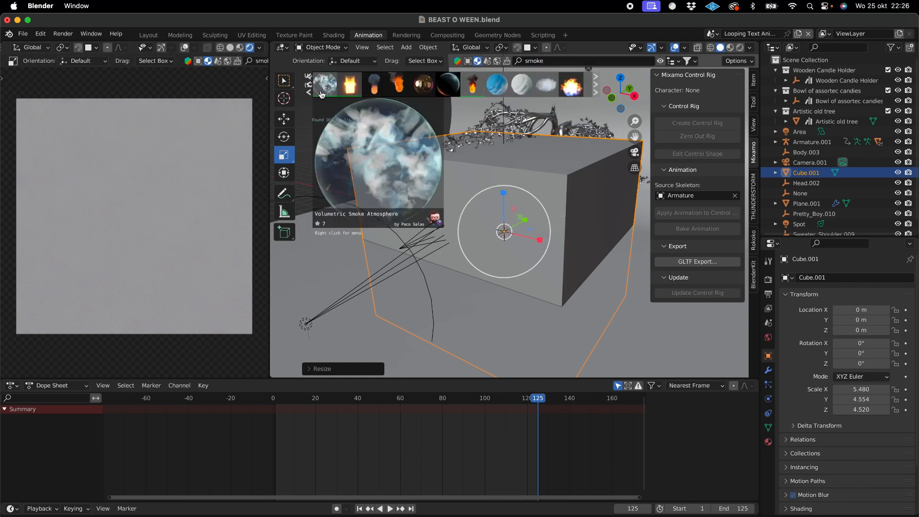
{"action": "left_click", "coordinate": [309, 91]}
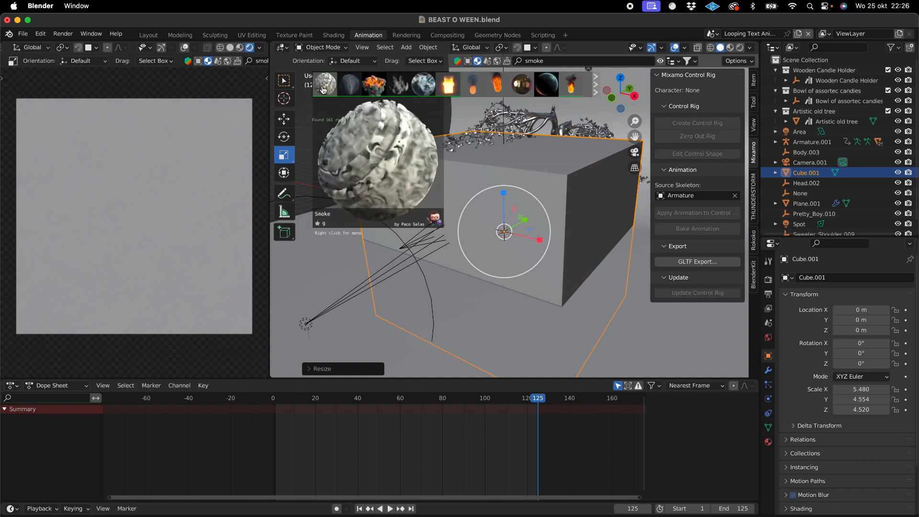
{"action": "mouse_move", "coordinate": [353, 94]}
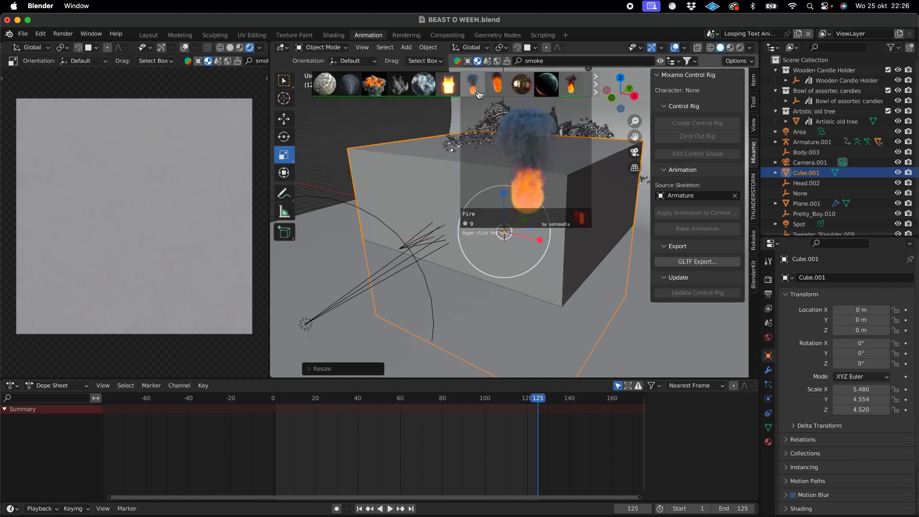
{"action": "mouse_move", "coordinate": [418, 87]}
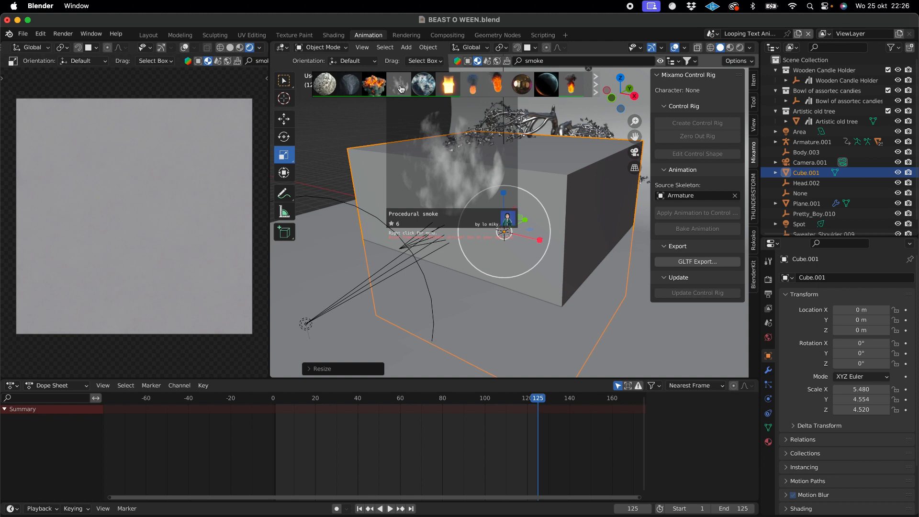
{"action": "left_click_drag", "start_coordinate": [402, 89], "coordinate": [433, 191]}
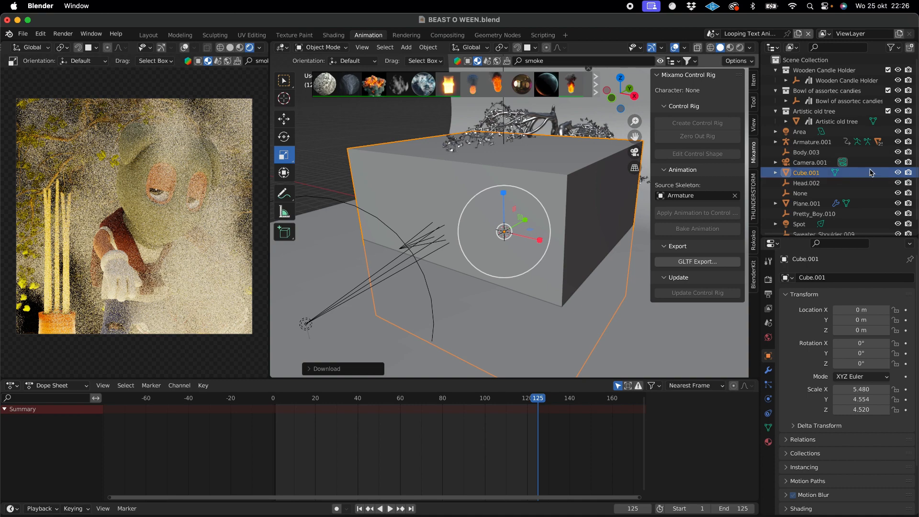
- Toggle the smoke cube's visibility off and on to compare the render preview with and without it
{"action": "left_click", "coordinate": [899, 173]}
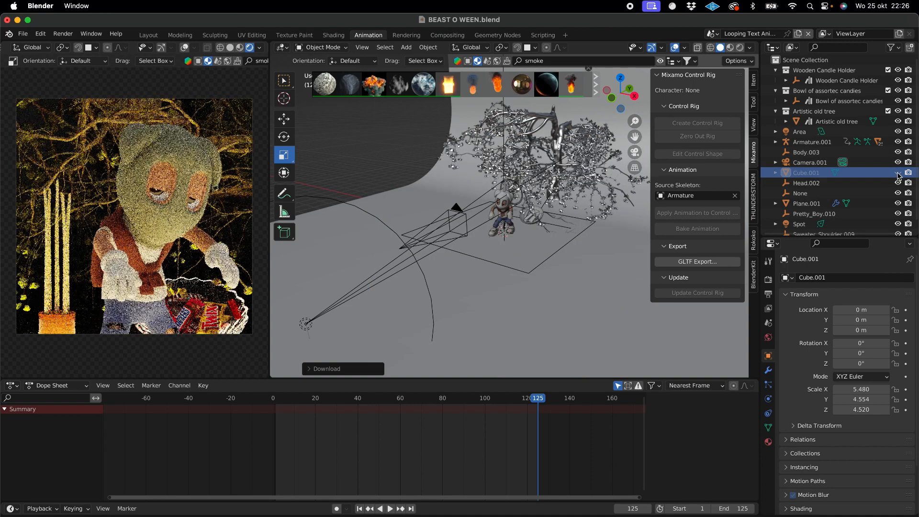
{"action": "left_click", "coordinate": [898, 173]}
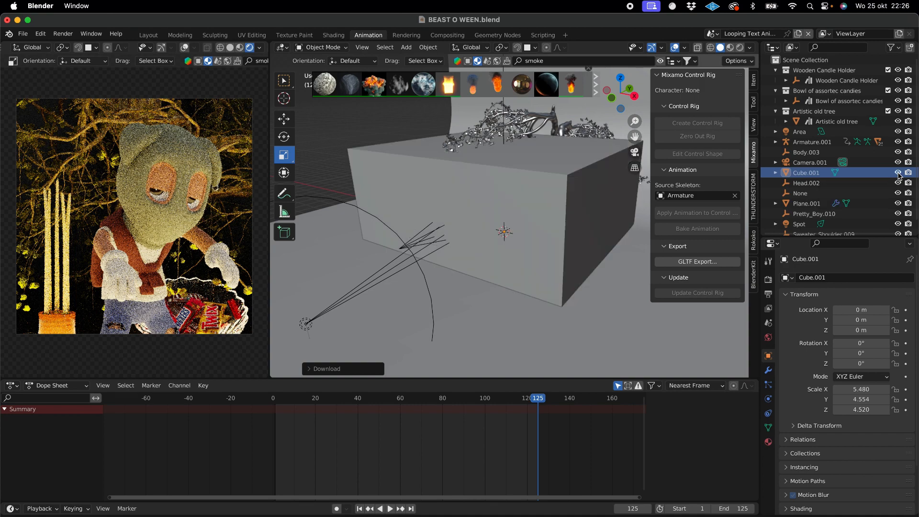
{"action": "left_click", "coordinate": [898, 173]}
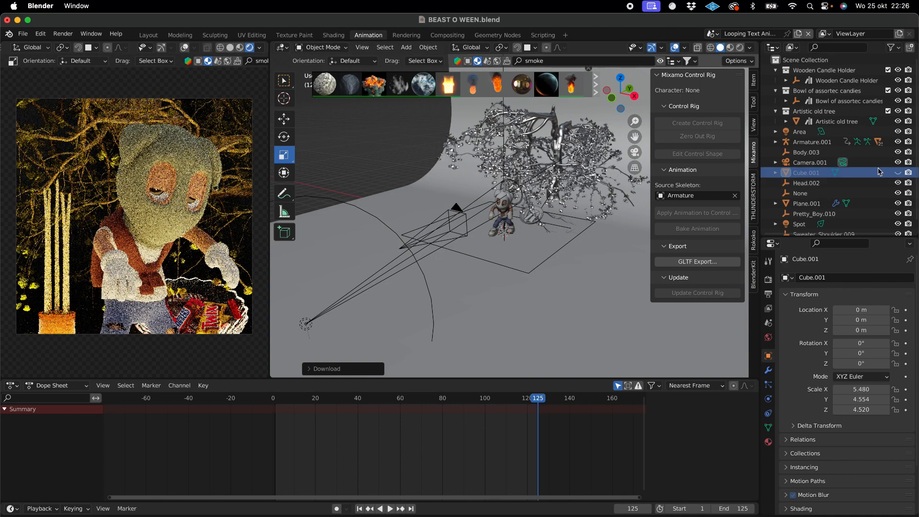
{"action": "left_click", "coordinate": [899, 173]}
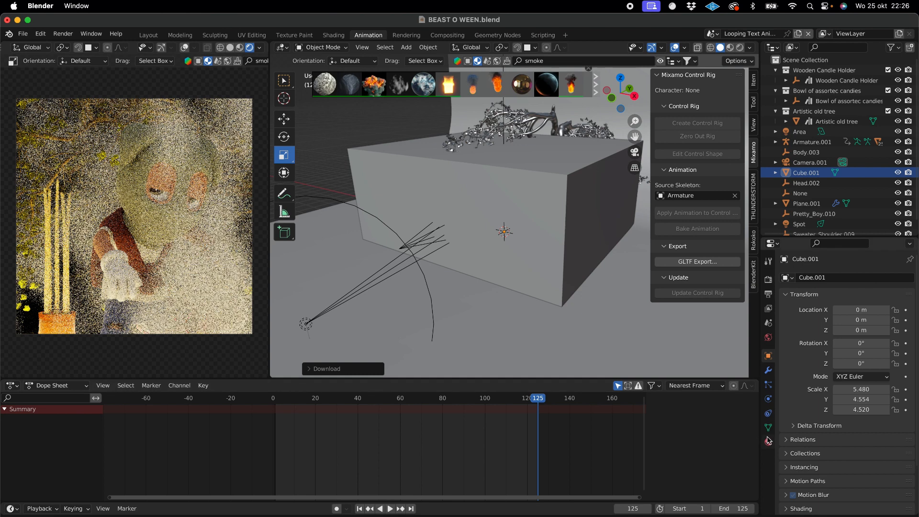
- Move the smoke cube back along the Y axis and raise it to about Z 0.2 m
{"action": "left_click", "coordinate": [499, 196]}
{"action": "left_click", "coordinate": [284, 118]}
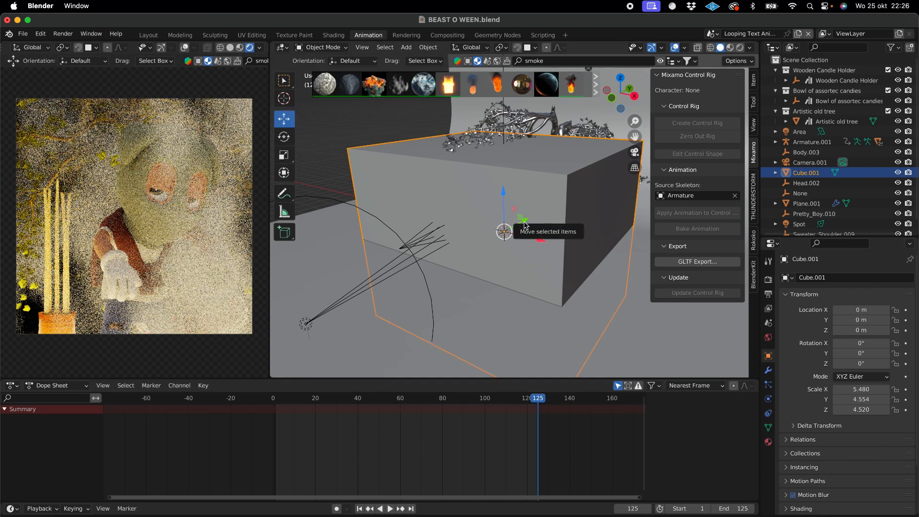
{"action": "left_click_drag", "start_coordinate": [518, 222], "coordinate": [563, 205]}
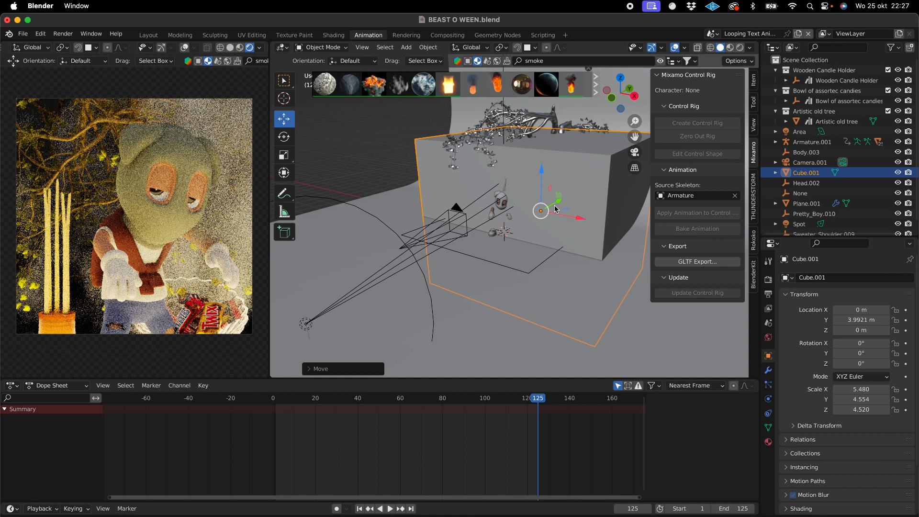
{"action": "left_click_drag", "start_coordinate": [541, 173], "coordinate": [541, 165]}
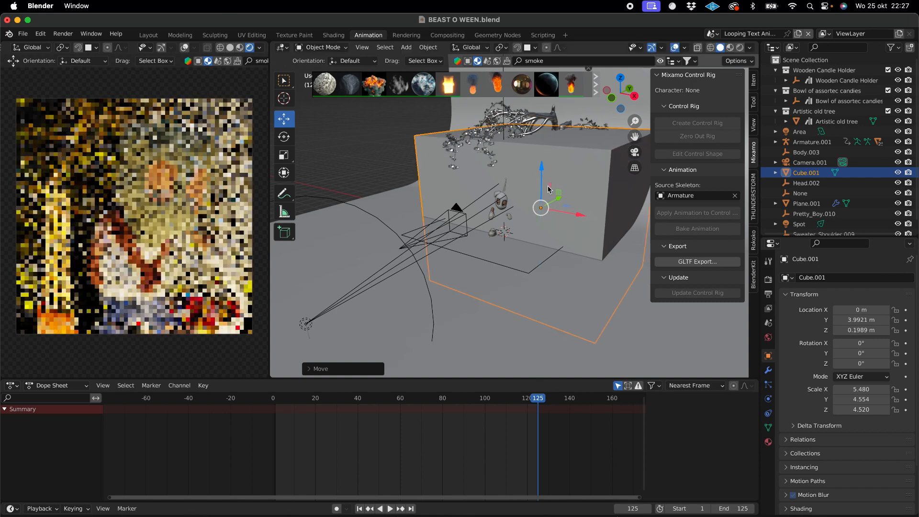
{"action": "left_click_drag", "start_coordinate": [557, 203], "coordinate": [530, 219]}
- Try a saturated blue smoke color on the Procedural smoke material, and settle on a pale cream
{"action": "left_click", "coordinate": [769, 442]}
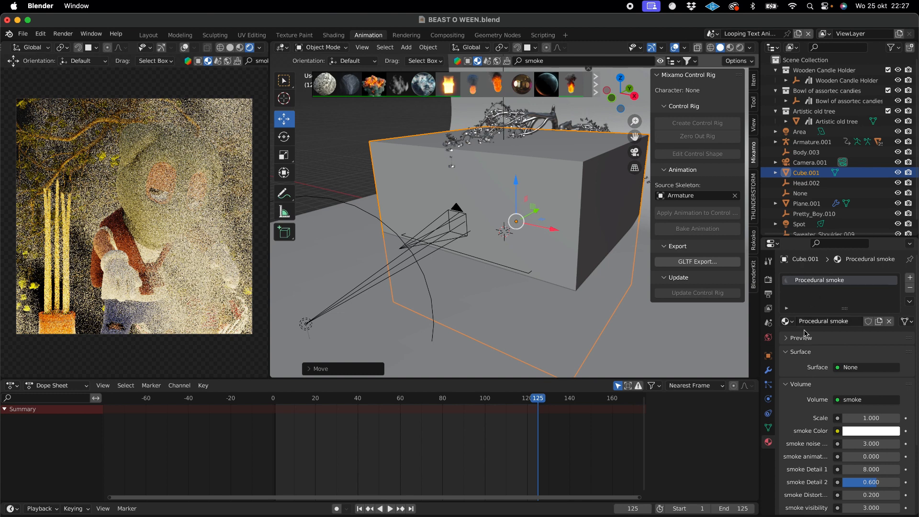
{"action": "scroll", "coordinate": [802, 354], "scroll_direction": "down", "scroll_amount": 5}
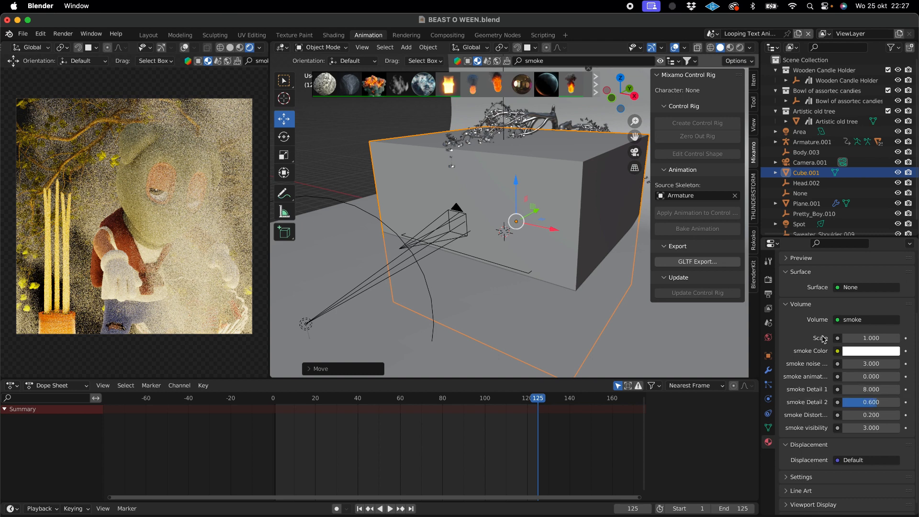
{"action": "left_click", "coordinate": [864, 355]}
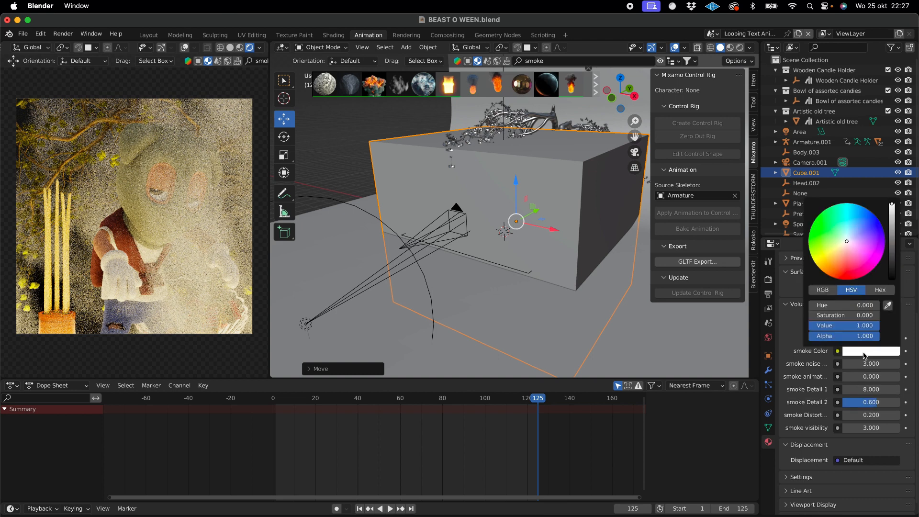
{"action": "left_click_drag", "start_coordinate": [845, 239], "coordinate": [883, 232]}
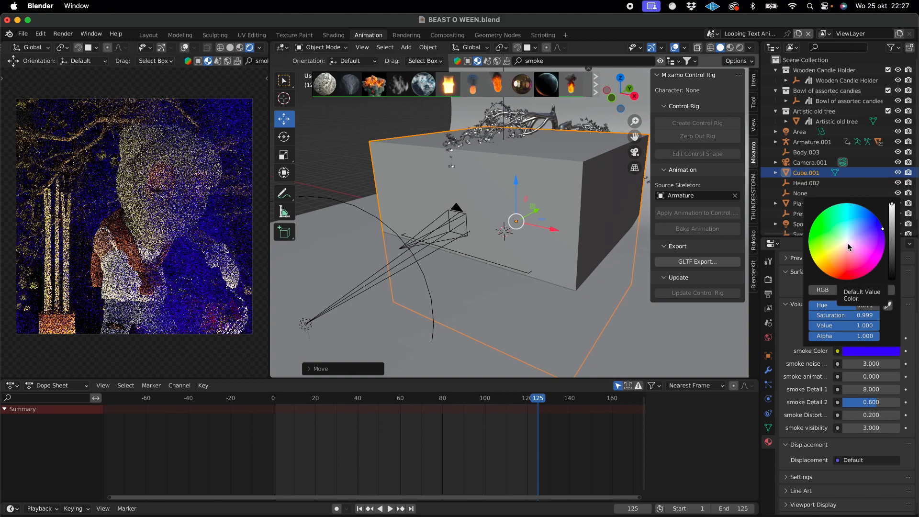
{"action": "left_click_drag", "start_coordinate": [847, 244], "coordinate": [843, 247]}
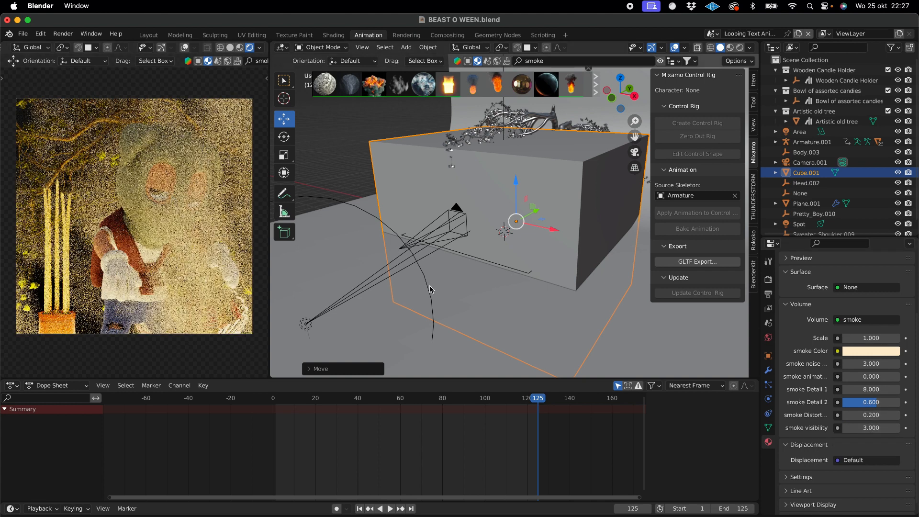
- Reduce the Procedural smoke material's smoke visibility, trying 2 and 1 before setting it to 0.6
{"action": "left_click", "coordinate": [856, 427]}
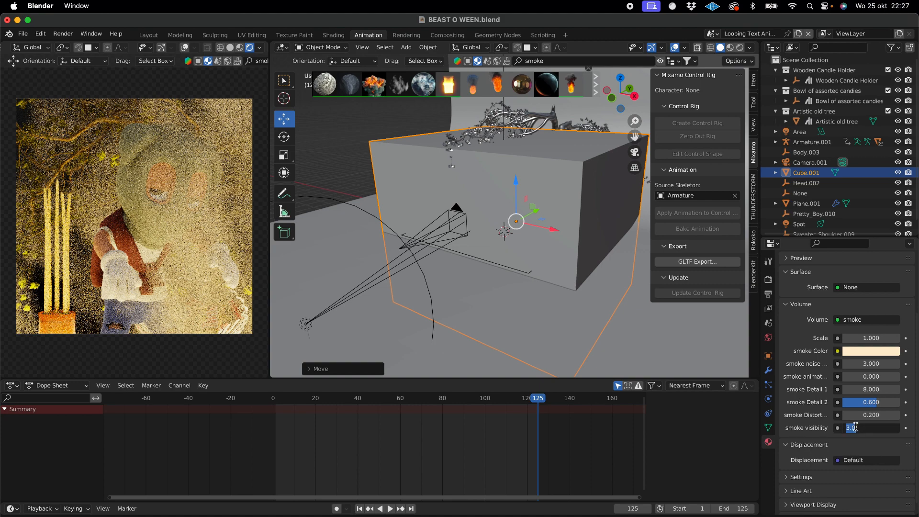
{"action": "type", "text": "2"}
{"action": "key", "text": "Return"}
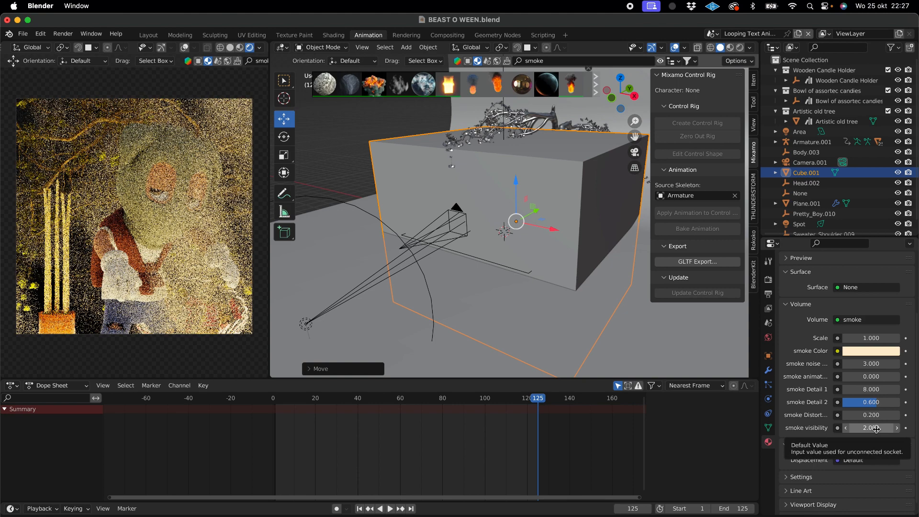
{"action": "left_click", "coordinate": [877, 429]}
{"action": "type", "text": "1"}
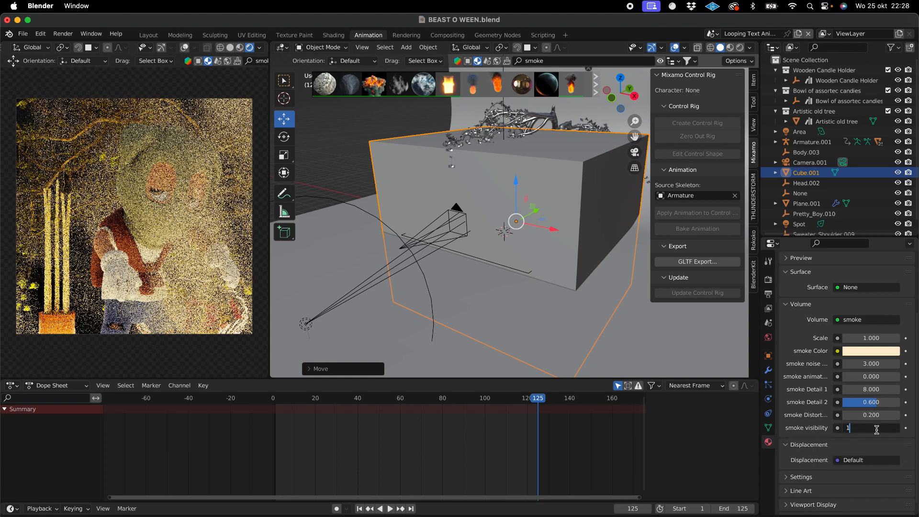
{"action": "key", "text": "Return"}
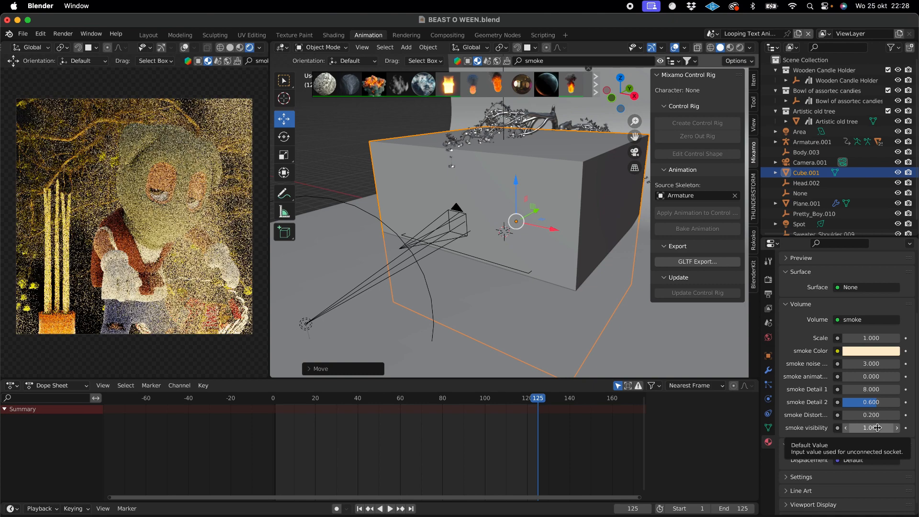
{"action": "left_click_drag", "start_coordinate": [878, 428], "coordinate": [873, 428]}
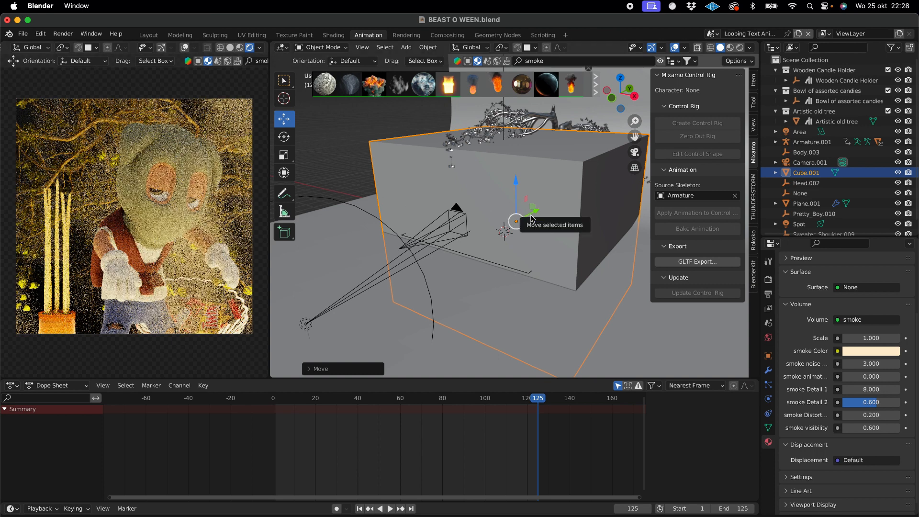
- Move the smoke cube farther back along the Y axis until its front face sits behind the character
{"action": "left_click_drag", "start_coordinate": [534, 211], "coordinate": [561, 203]}
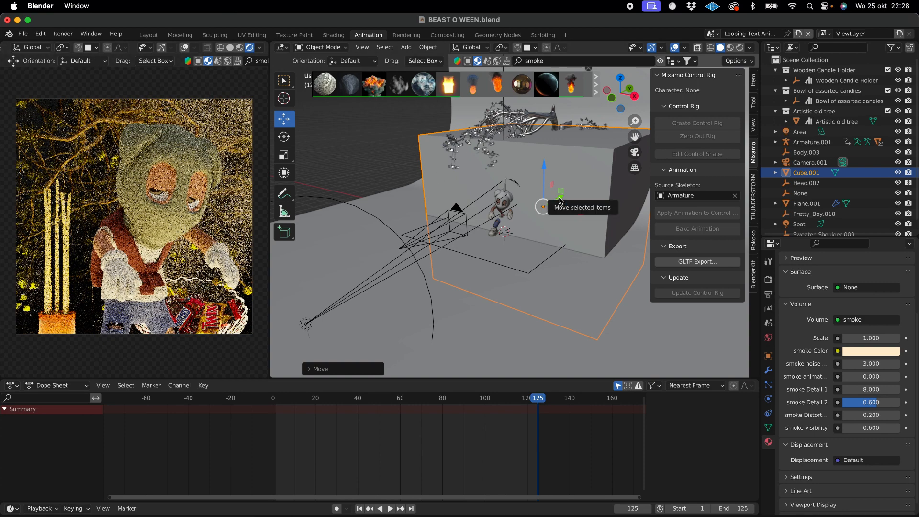
{"action": "left_click_drag", "start_coordinate": [561, 205], "coordinate": [563, 194]}
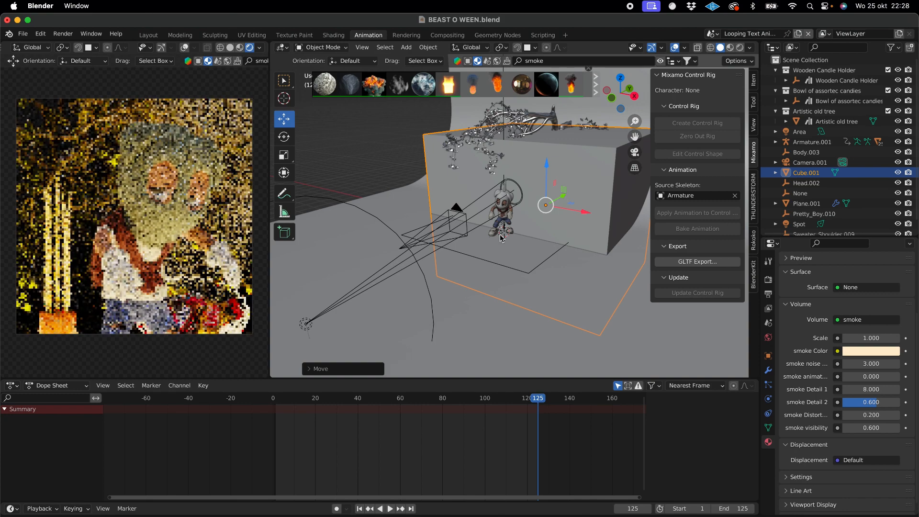
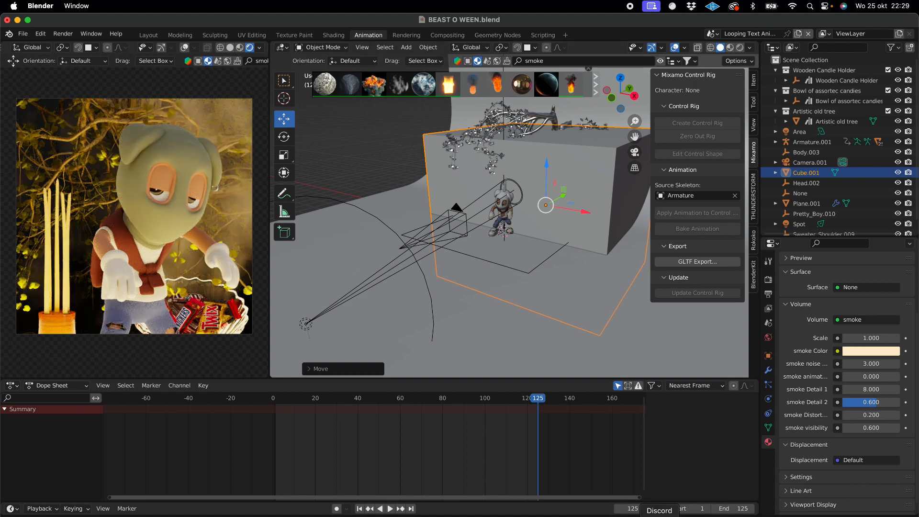
- Switch to Discord and read the recent messages in the beast stage chat
{"action": "left_click", "coordinate": [660, 516]}
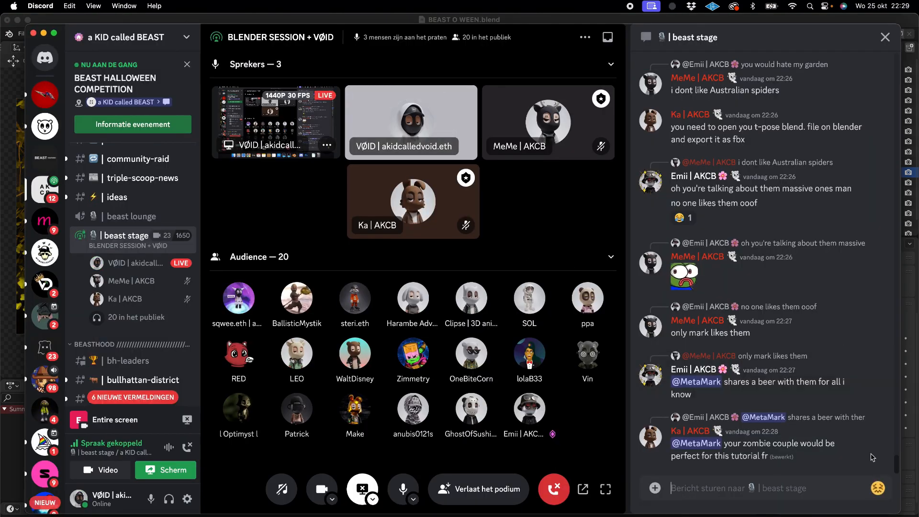
{"action": "scroll", "coordinate": [808, 288], "scroll_direction": "up", "scroll_amount": 5}
{"action": "scroll", "coordinate": [808, 288], "scroll_direction": "up", "scroll_amount": 15}
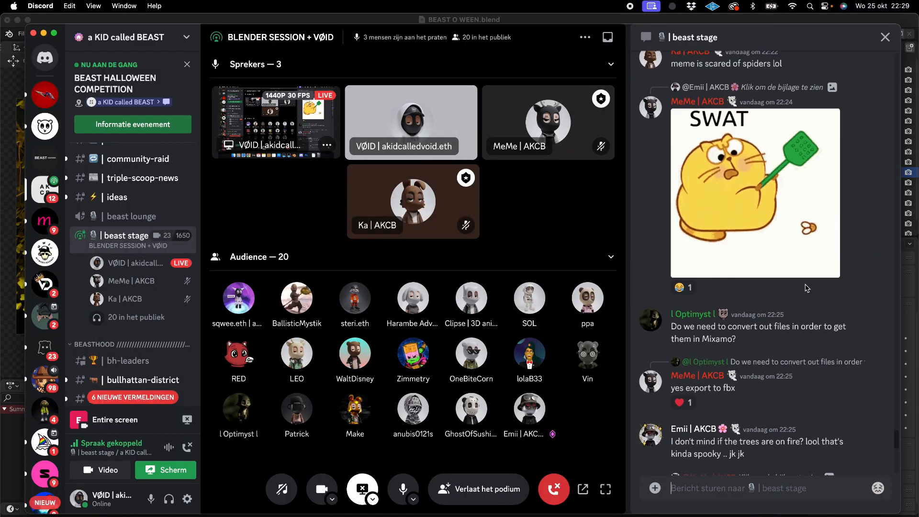
{"action": "scroll", "coordinate": [808, 288], "scroll_direction": "down", "scroll_amount": 20}
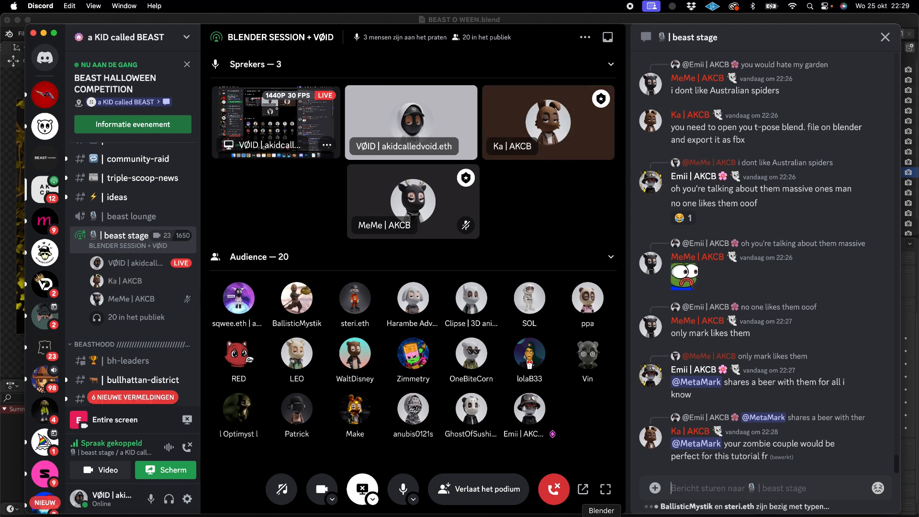
{"action": "left_click", "coordinate": [602, 515]}
- In Discord's beast stage chat, reply "here" to the earlier message containing the blenderkit.com link
{"action": "left_click", "coordinate": [660, 516]}
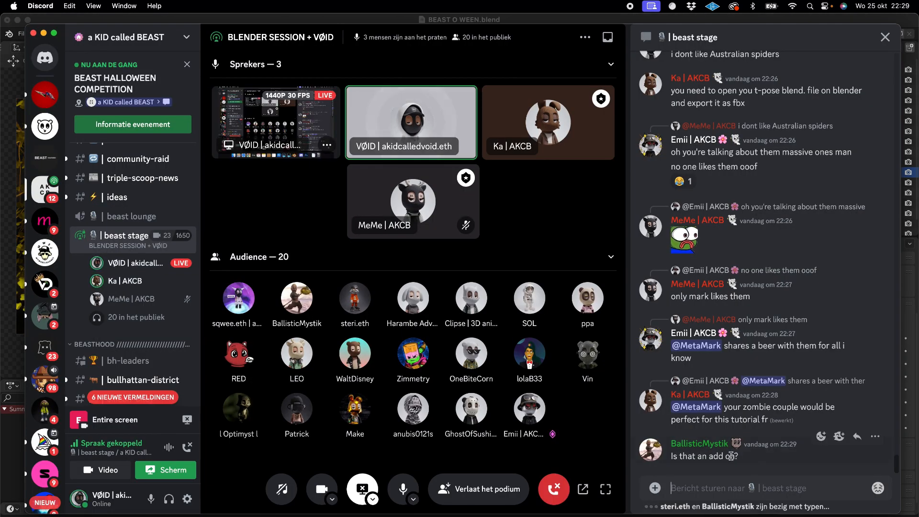
{"action": "scroll", "coordinate": [795, 255], "scroll_direction": "up", "scroll_amount": 8}
{"action": "scroll", "coordinate": [794, 255], "scroll_direction": "up", "scroll_amount": 15}
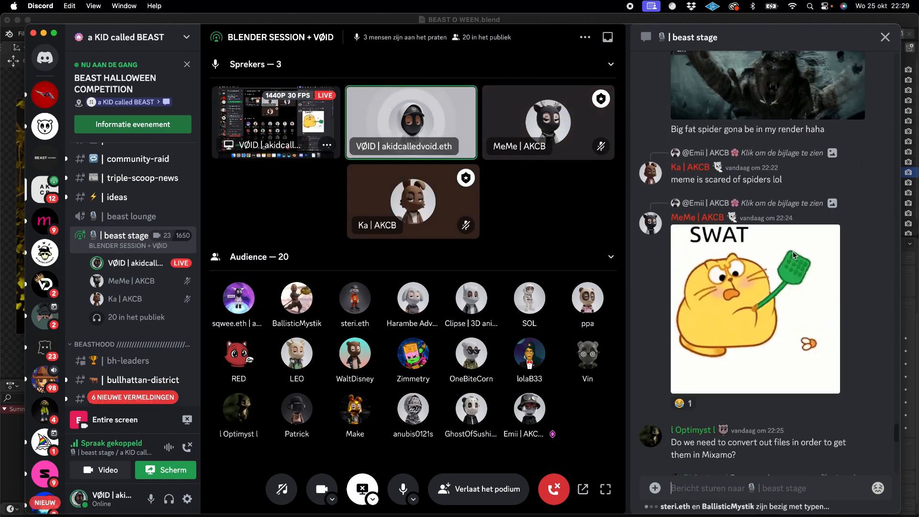
{"action": "scroll", "coordinate": [793, 255], "scroll_direction": "up", "scroll_amount": 5}
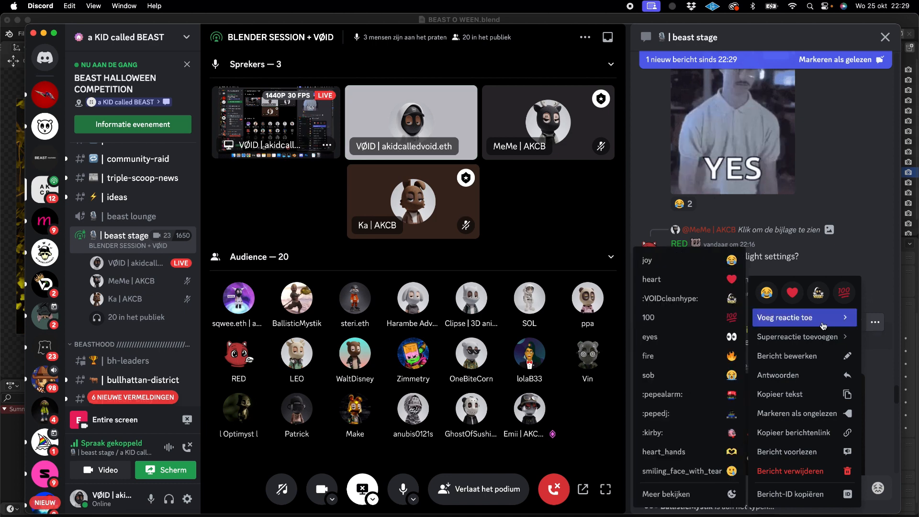
{"action": "left_click", "coordinate": [820, 374]}
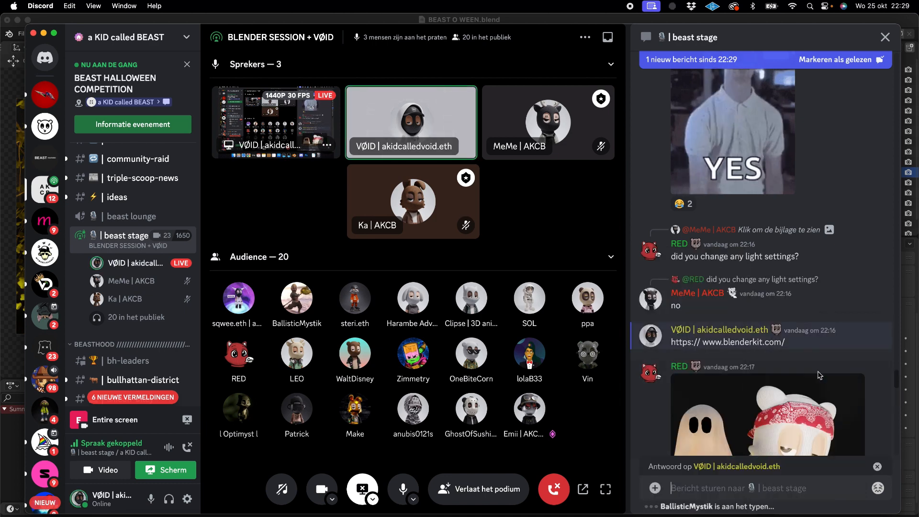
{"action": "type", "text": "here"}
{"action": "key", "text": "Return"}
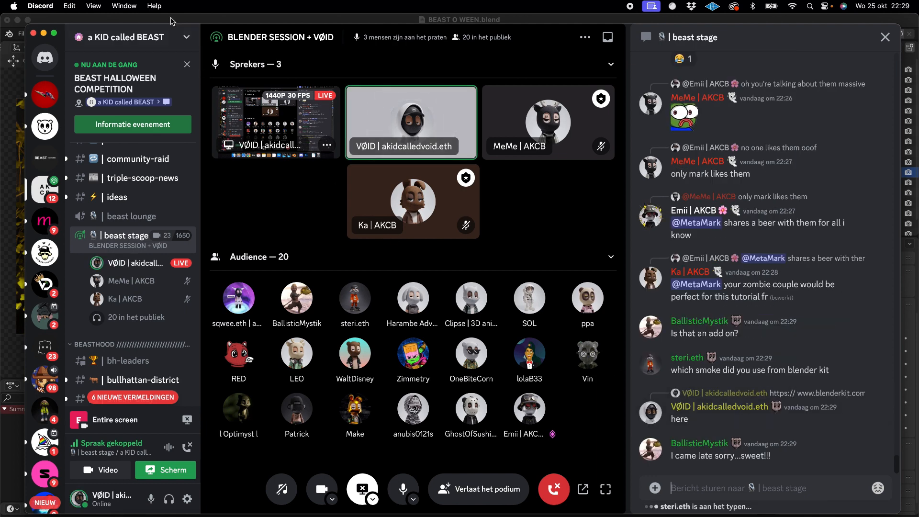
- Switch back to Blender and view the BlenderKit Online Asset Library entry in the add-on preferences
{"action": "left_click", "coordinate": [20, 34]}
{"action": "left_click", "coordinate": [21, 35]}
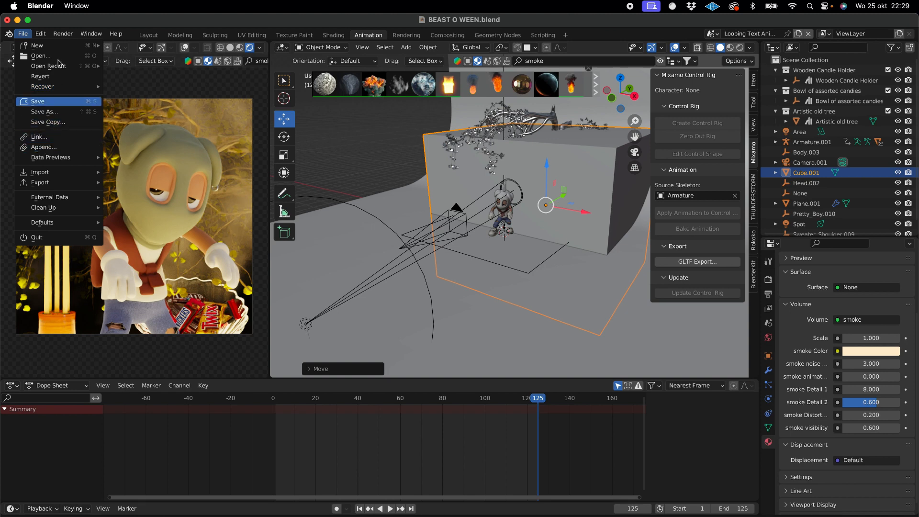
{"action": "mouse_move", "coordinate": [43, 35]}
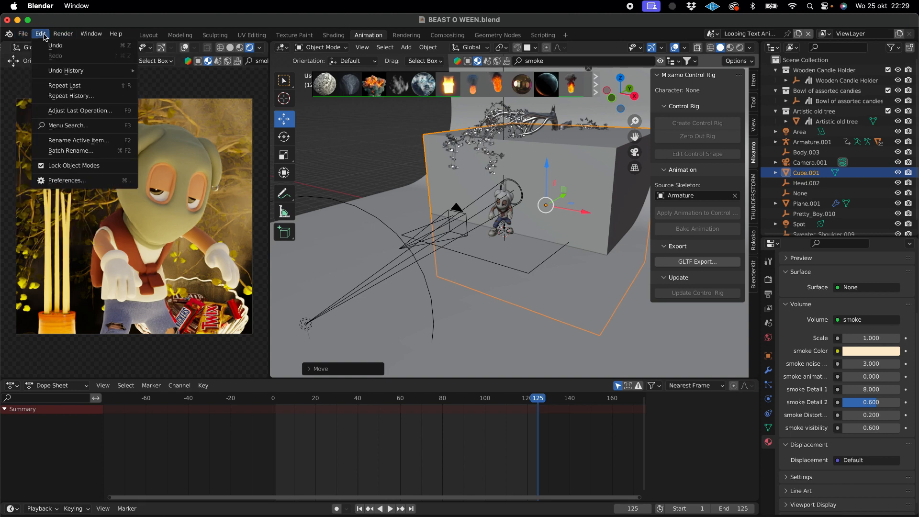
{"action": "left_click", "coordinate": [60, 181]}
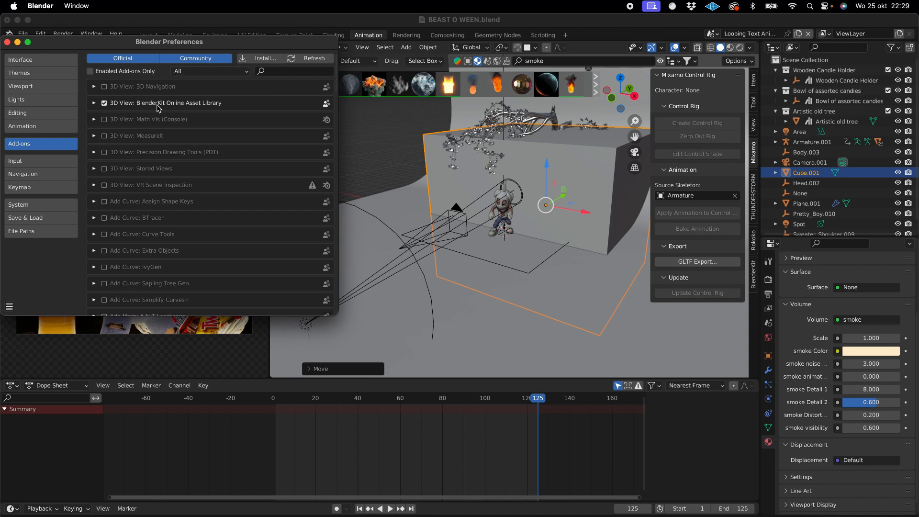
{"action": "left_click", "coordinate": [7, 42]}
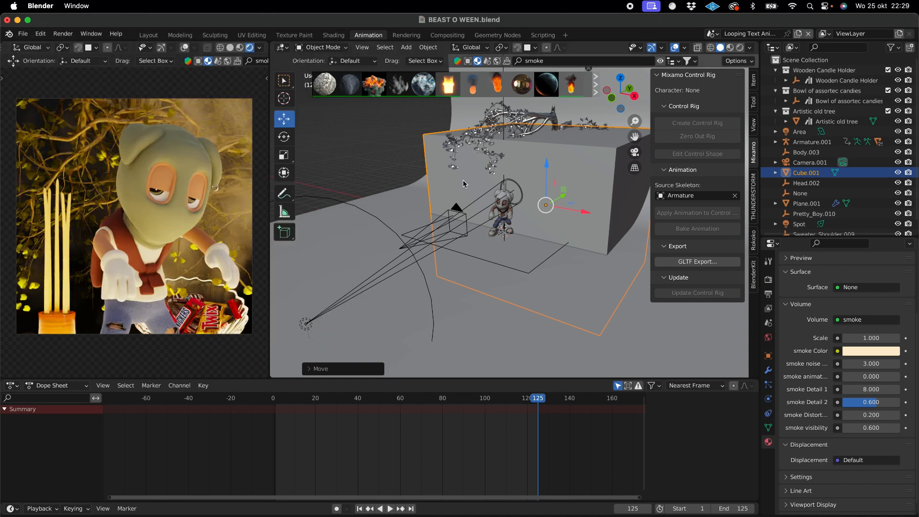
- Try the Custom Smoke Generator material on the smoke cube and reduce its opacity to 0.226
{"action": "mouse_move", "coordinate": [400, 95]}
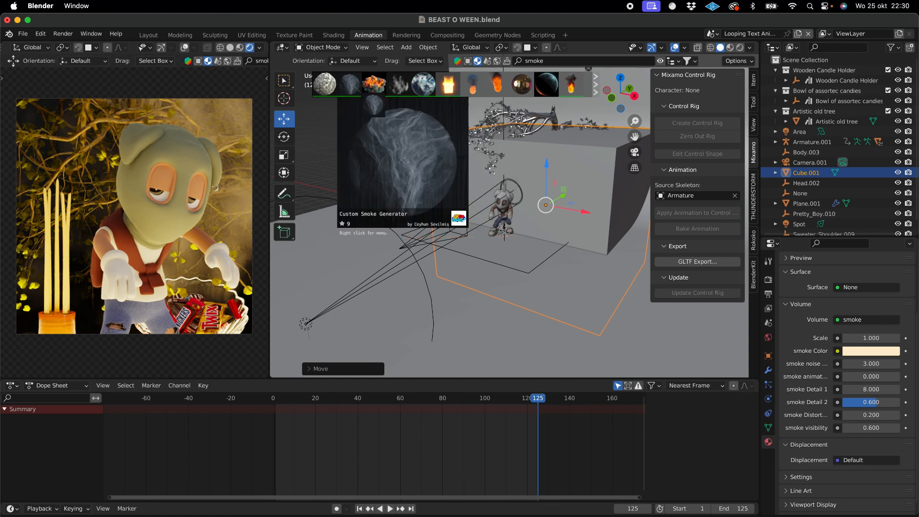
{"action": "left_click_drag", "start_coordinate": [352, 85], "coordinate": [553, 176]}
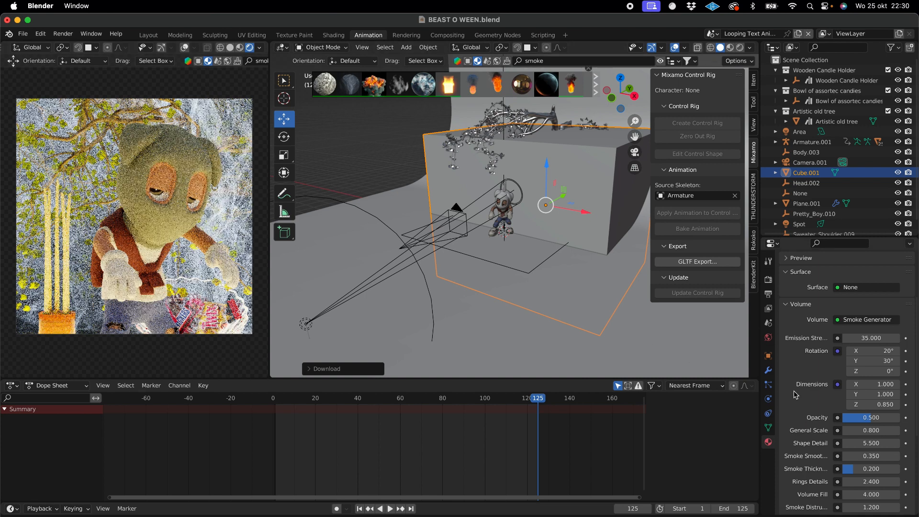
{"action": "scroll", "coordinate": [794, 391], "scroll_direction": "down", "scroll_amount": 5}
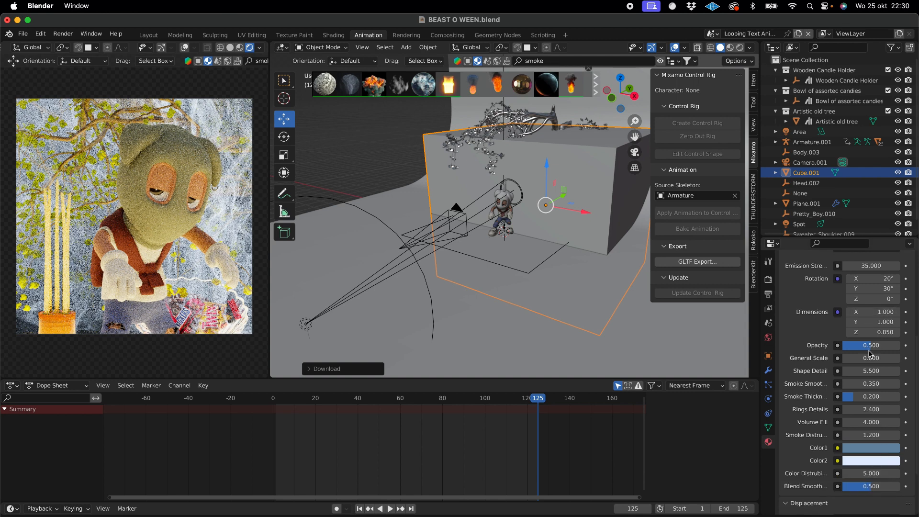
{"action": "left_click_drag", "start_coordinate": [872, 345], "coordinate": [854, 346]}
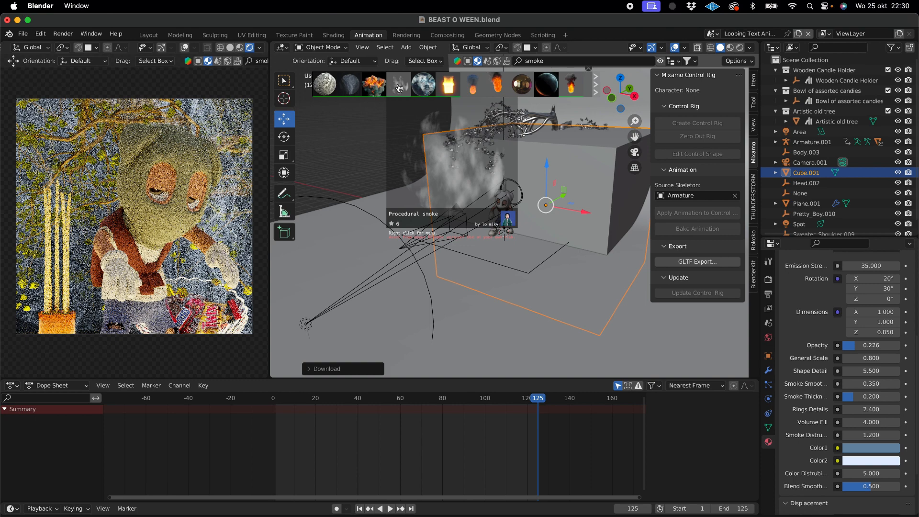
- Apply the Procedural smoke material to the smoke cube again and check the Discord chat for questions
{"action": "left_click_drag", "start_coordinate": [399, 88], "coordinate": [528, 161]}
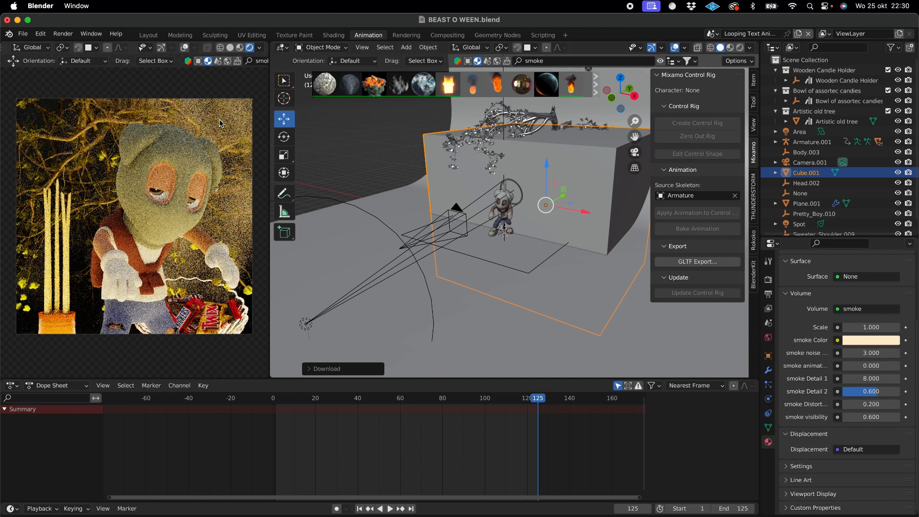
{"action": "left_click", "coordinate": [660, 516]}
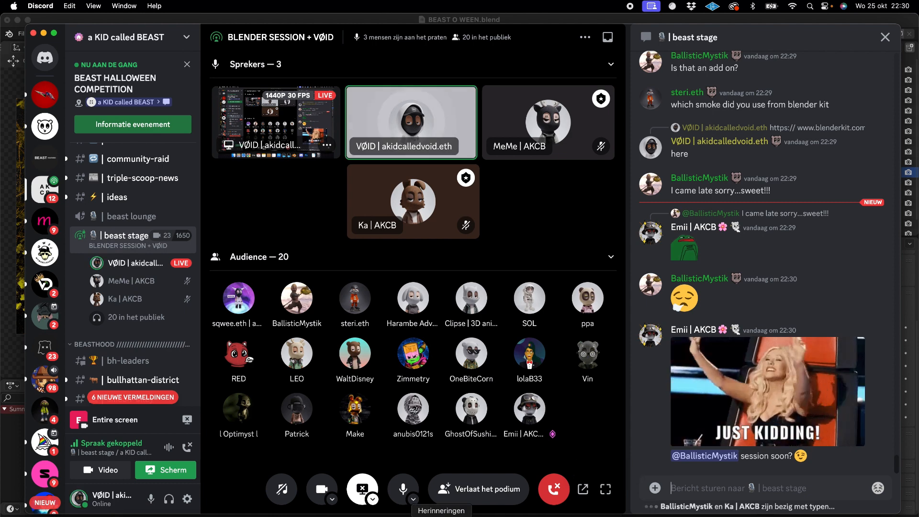
{"action": "left_click", "coordinate": [602, 516]}
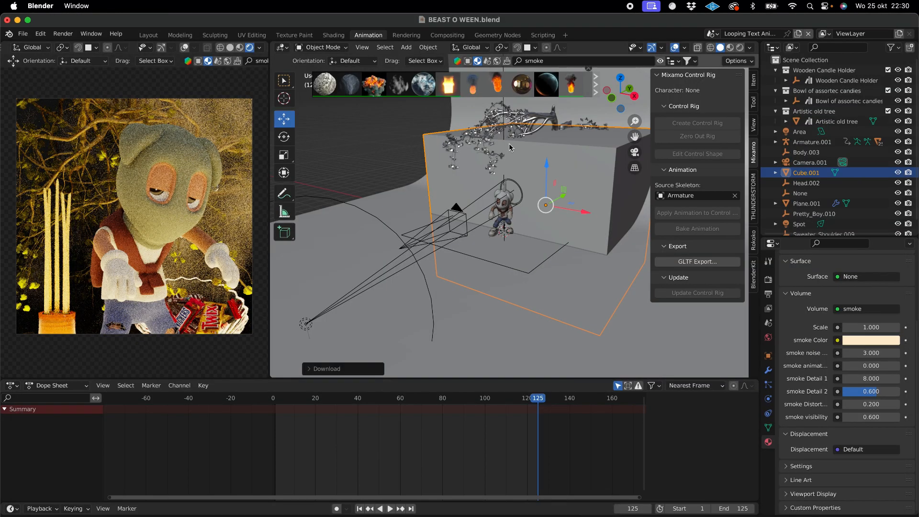
- Delete the smoke cube from the scene
{"action": "middle_click_drag", "start_coordinate": [529, 251], "coordinate": [460, 201]}
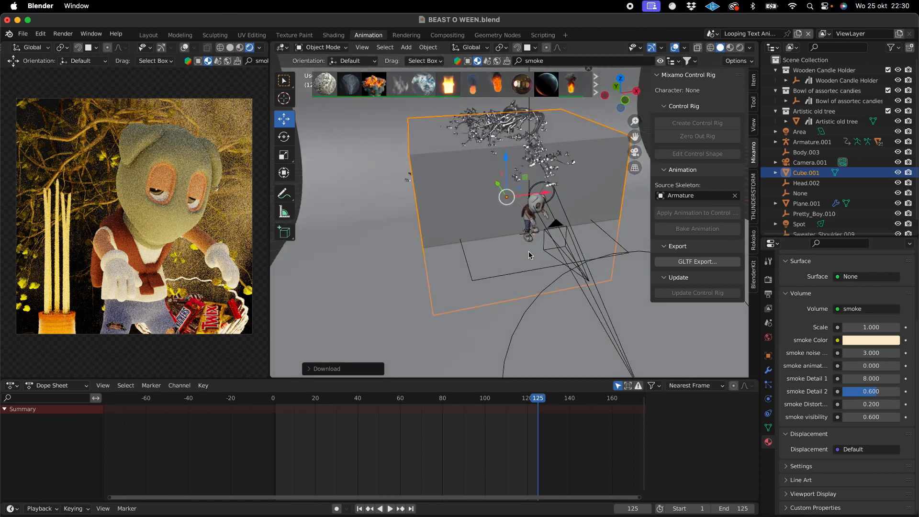
{"action": "key", "text": "x"}
{"action": "left_click", "coordinate": [459, 200]}
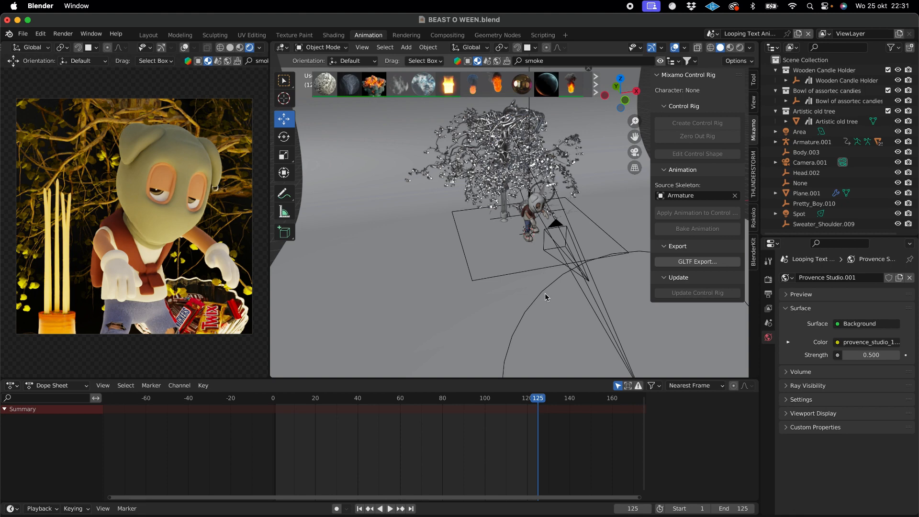
- Open Beast hoodie.blend from the BEASTOWEEN folder in Finder, discarding the unsaved changes to BEAST O WEEN.blend
{"action": "left_click", "coordinate": [435, 239]}
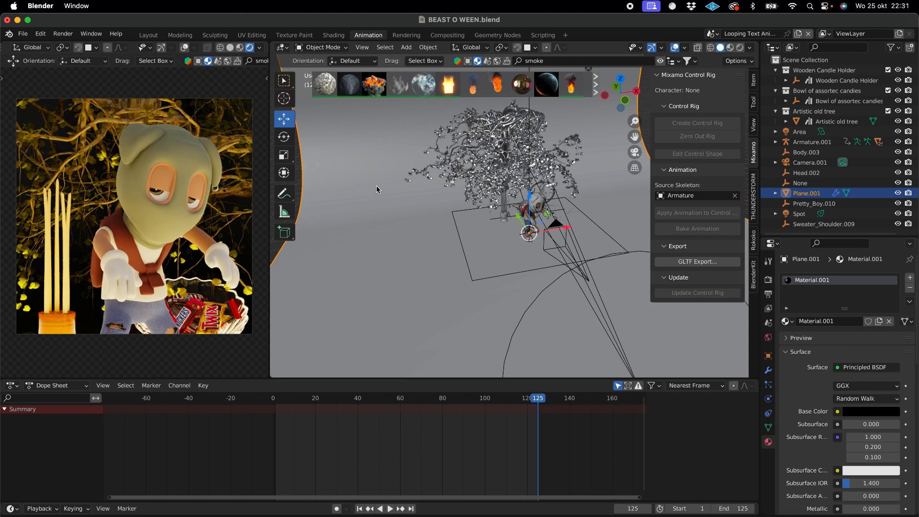
{"action": "left_click", "coordinate": [29, 34]}
{"action": "left_click", "coordinate": [121, 515]}
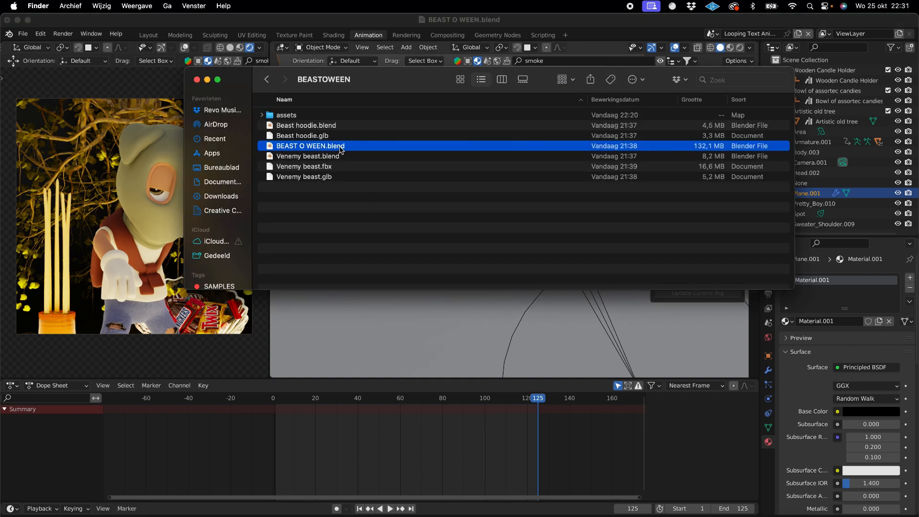
{"action": "double_click", "coordinate": [328, 127]}
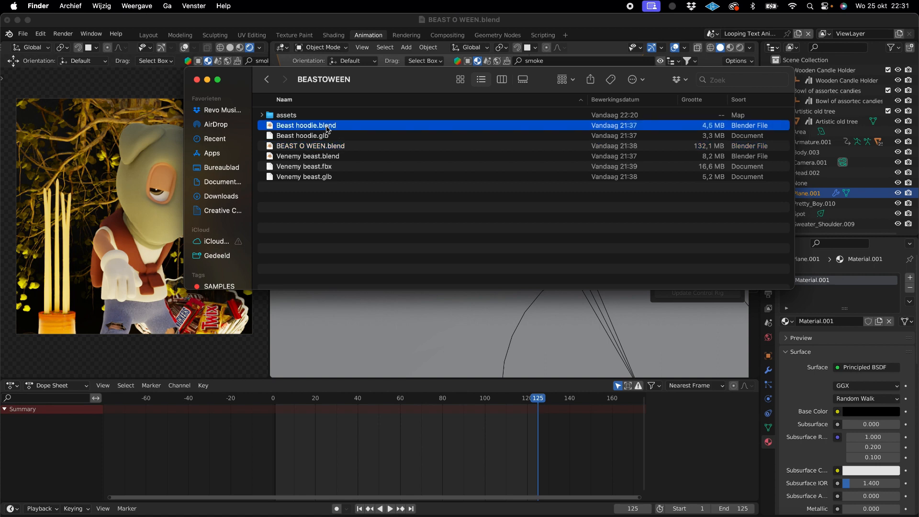
{"action": "left_click", "coordinate": [411, 295]}
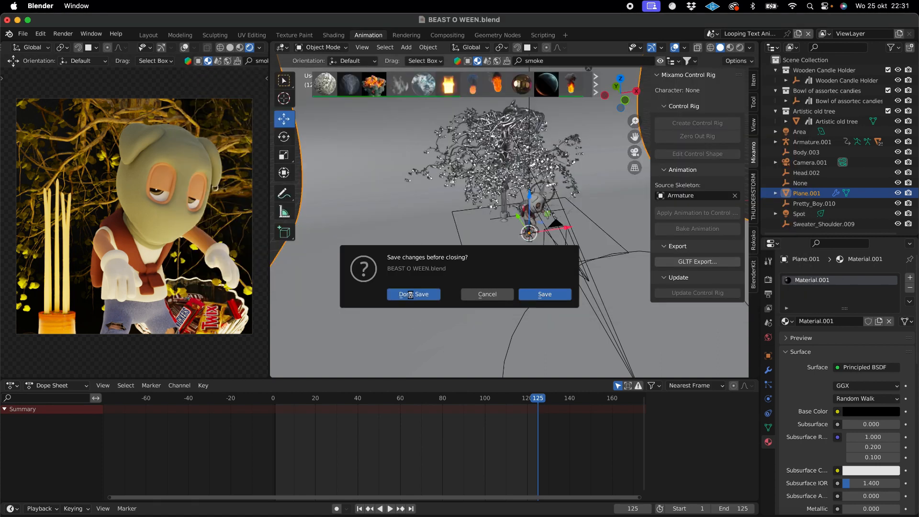
- Deselect the hoodie character and examine its T-pose from several angles
{"action": "scroll", "coordinate": [424, 246], "scroll_direction": "left", "scroll_amount": 5}
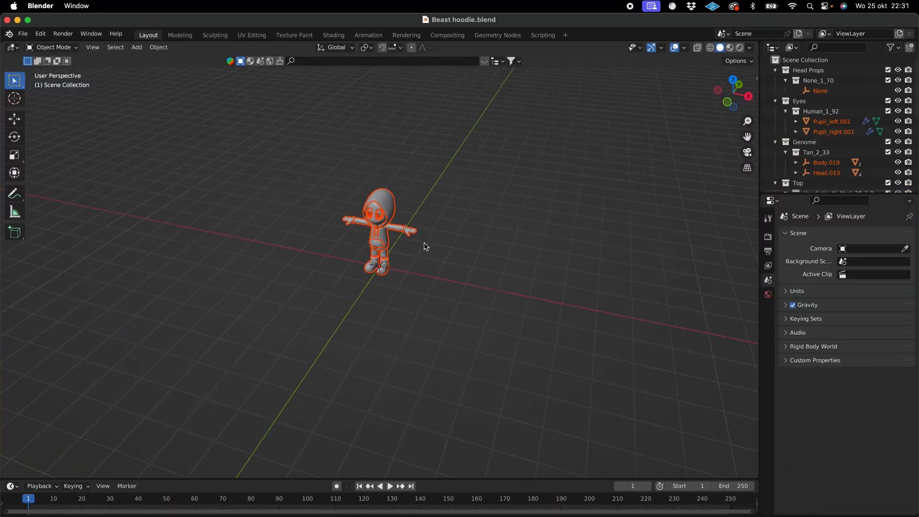
{"action": "scroll", "coordinate": [425, 247], "scroll_direction": "up", "scroll_amount": 4}
{"action": "scroll", "coordinate": [424, 246], "scroll_direction": "down", "scroll_amount": 5}
{"action": "left_click", "coordinate": [425, 247]}
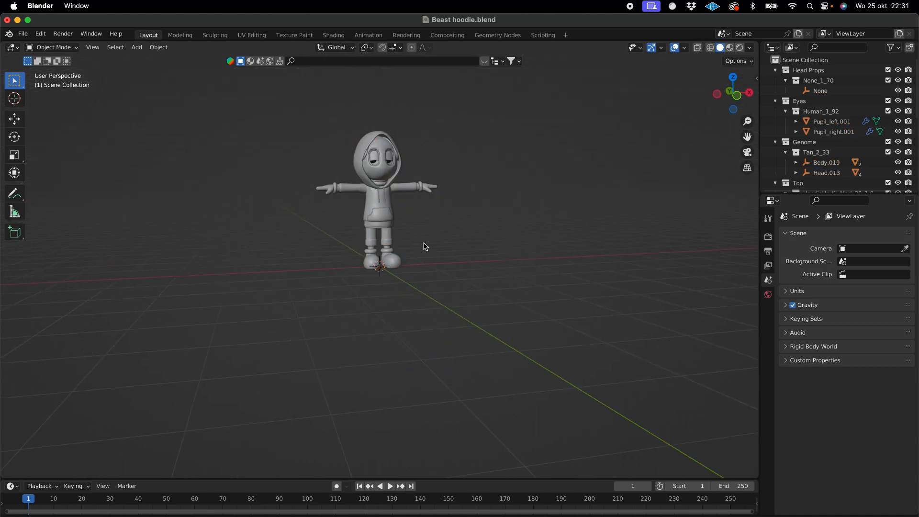
{"action": "scroll", "coordinate": [425, 247], "scroll_direction": "up", "scroll_amount": 5}
{"action": "scroll", "coordinate": [425, 246], "scroll_direction": "left", "scroll_amount": 5}
{"action": "scroll", "coordinate": [424, 247], "scroll_direction": "right", "scroll_amount": 8}
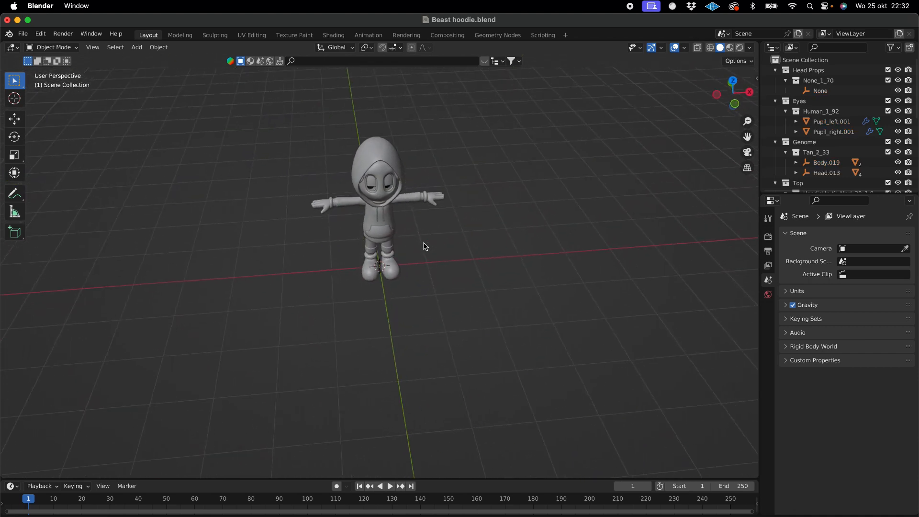
{"action": "left_click_drag", "start_coordinate": [748, 137], "coordinate": [752, 207]}
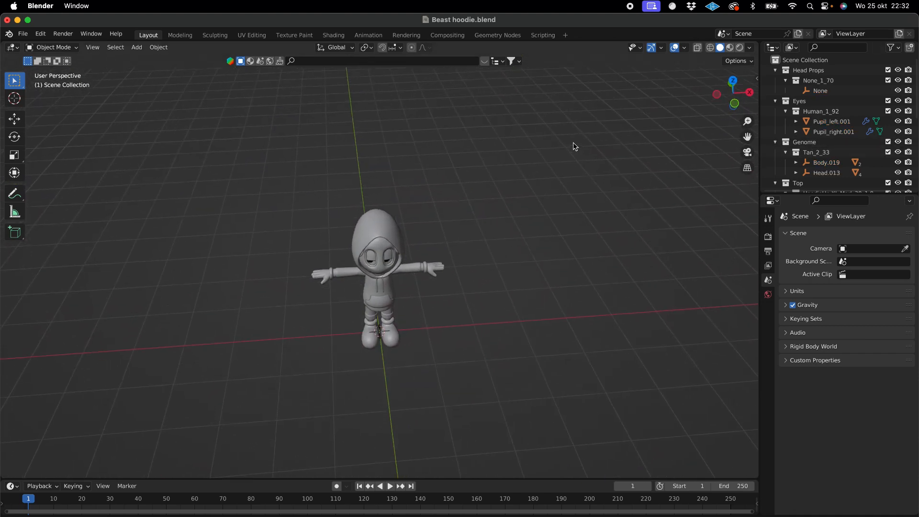
{"action": "scroll", "coordinate": [573, 143], "scroll_direction": "down", "scroll_amount": 8}
{"action": "scroll", "coordinate": [574, 143], "scroll_direction": "up", "scroll_amount": 5}
{"action": "scroll", "coordinate": [573, 142], "scroll_direction": "up", "scroll_amount": 5}
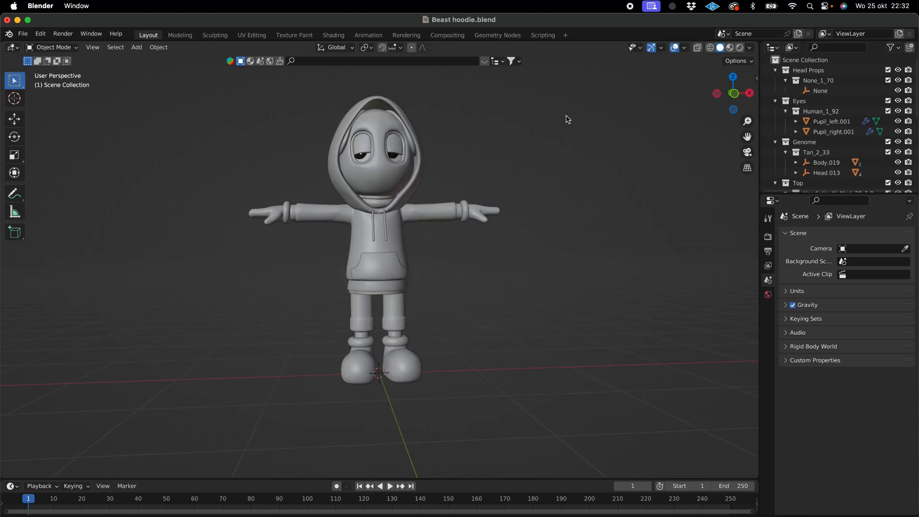
{"action": "scroll", "coordinate": [565, 118], "scroll_direction": "down", "scroll_amount": 3}
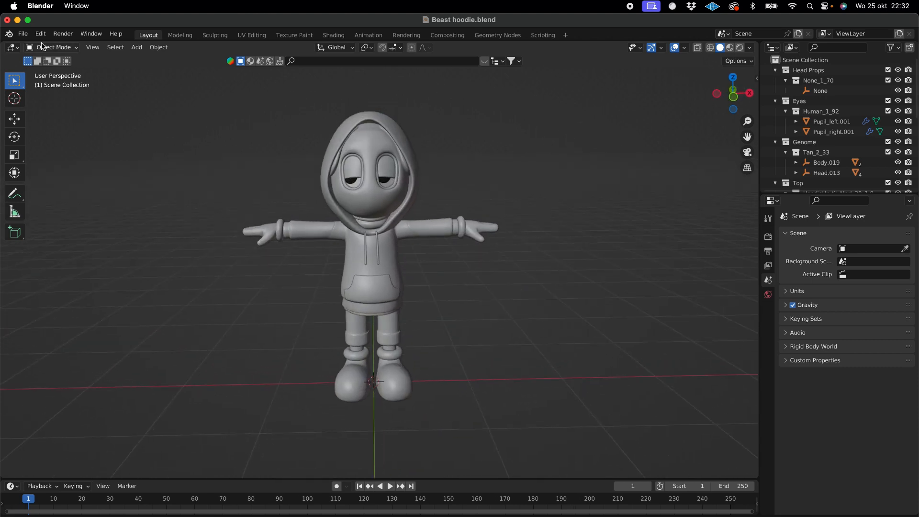
- Export the hoodie character as Beast hoodie.fbx into the BEASTOWEEN folder with the default FBX settings
{"action": "left_click", "coordinate": [23, 34]}
{"action": "left_click", "coordinate": [25, 35]}
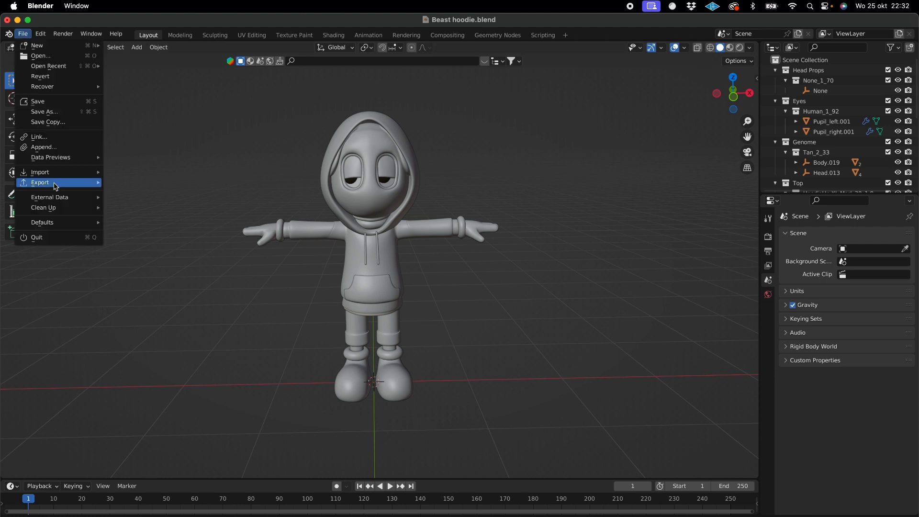
{"action": "mouse_move", "coordinate": [56, 186]}
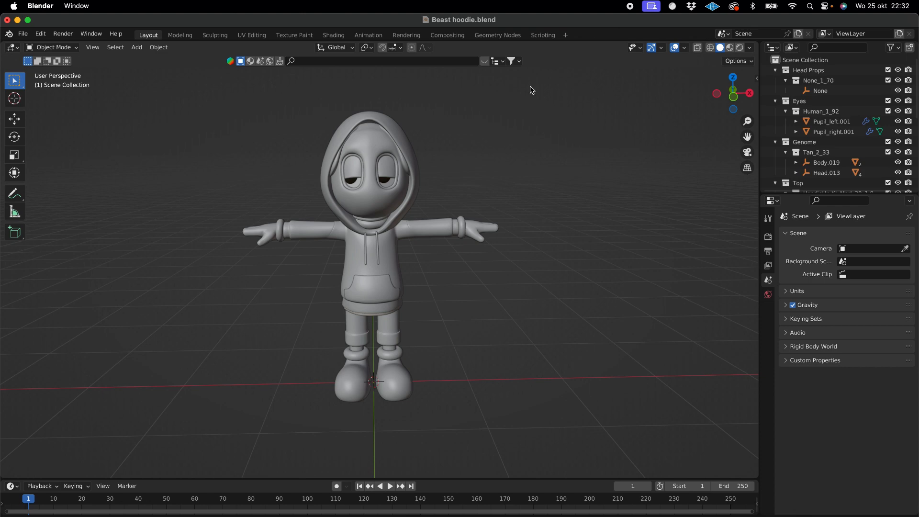
{"action": "left_click", "coordinate": [23, 34]}
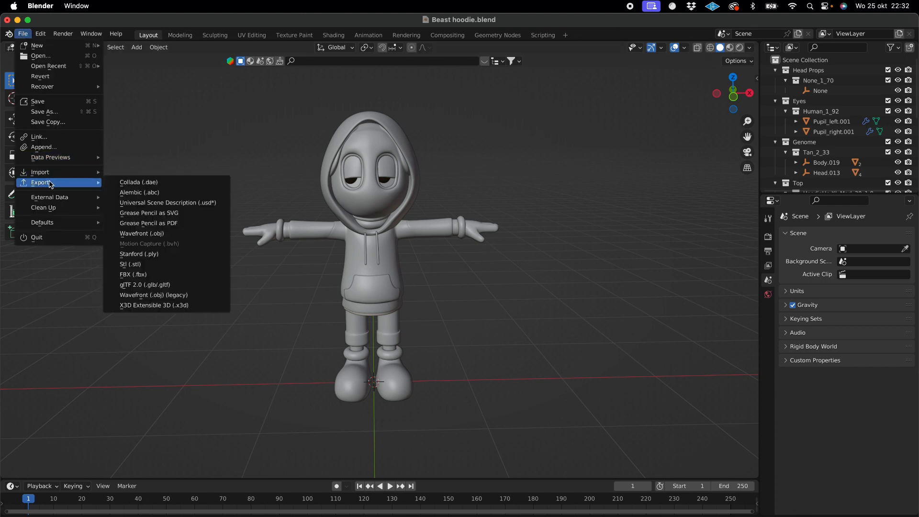
{"action": "left_click", "coordinate": [151, 274]}
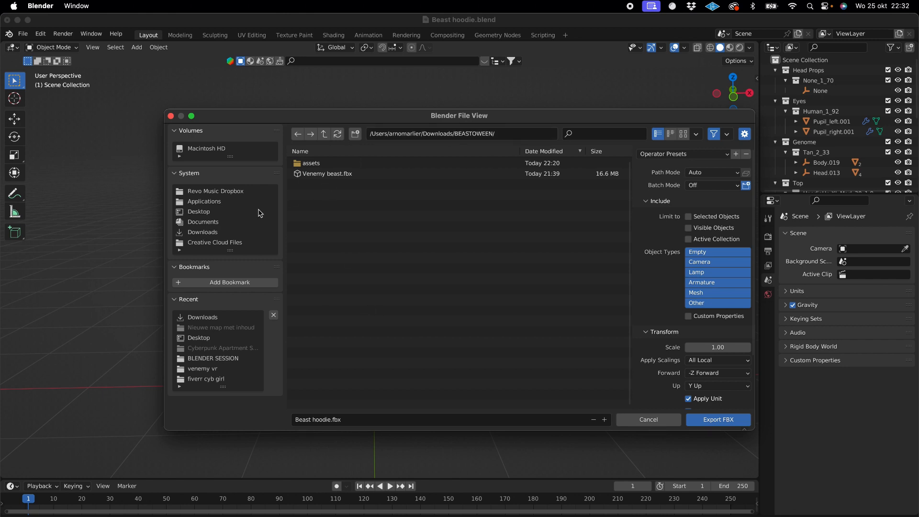
{"action": "left_click", "coordinate": [329, 419]}
{"action": "left_click", "coordinate": [720, 425]}
{"action": "left_click", "coordinate": [721, 423]}
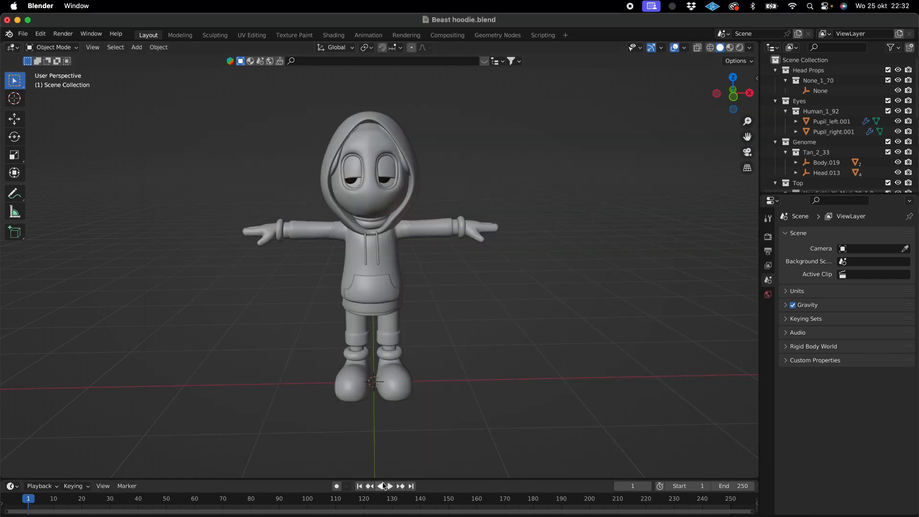
- Switch to Chrome, close the BlenderKit page and upload Beast hoodie.fbx from the BEASTOWEEN folder as a Mixamo character
{"action": "left_click", "coordinate": [240, 512]}
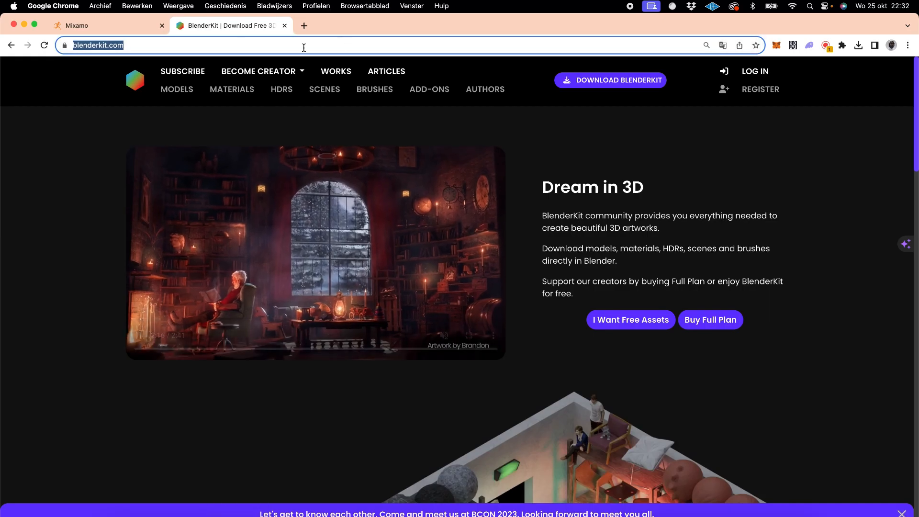
{"action": "key", "text": "super+w"}
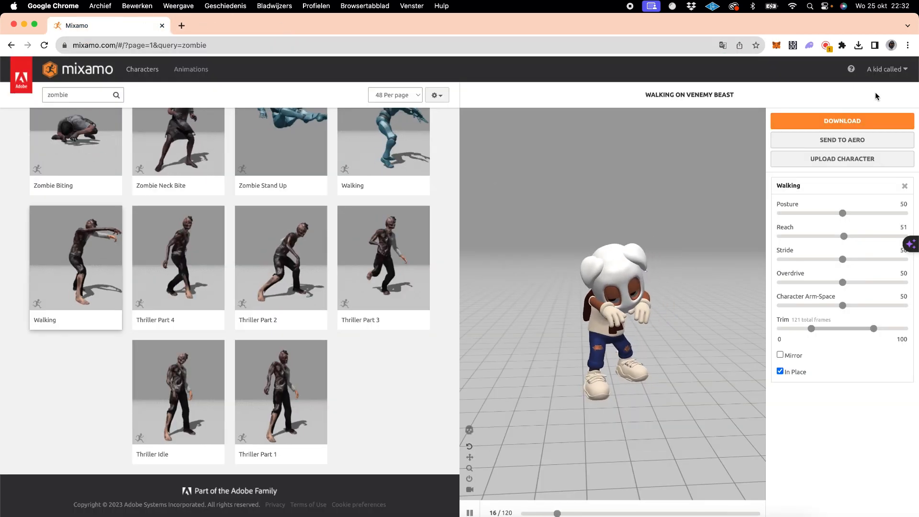
{"action": "left_click", "coordinate": [836, 158]}
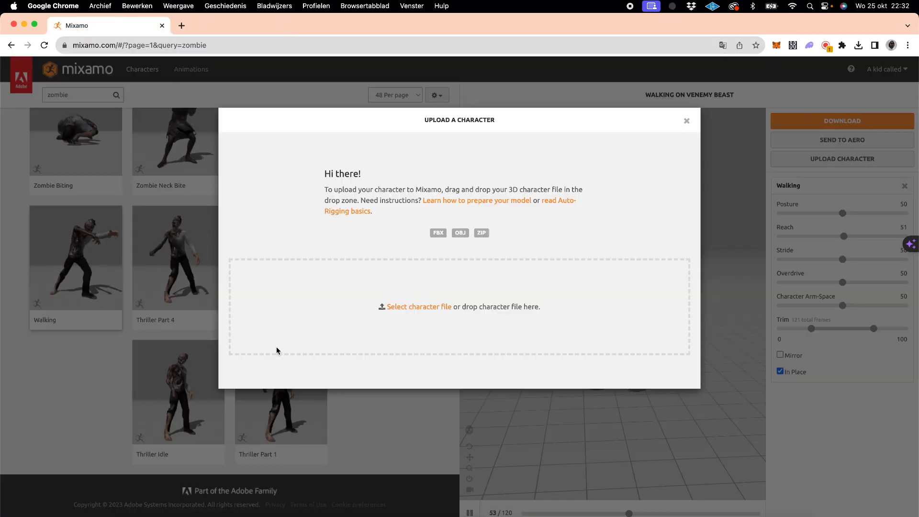
{"action": "left_click", "coordinate": [388, 308]}
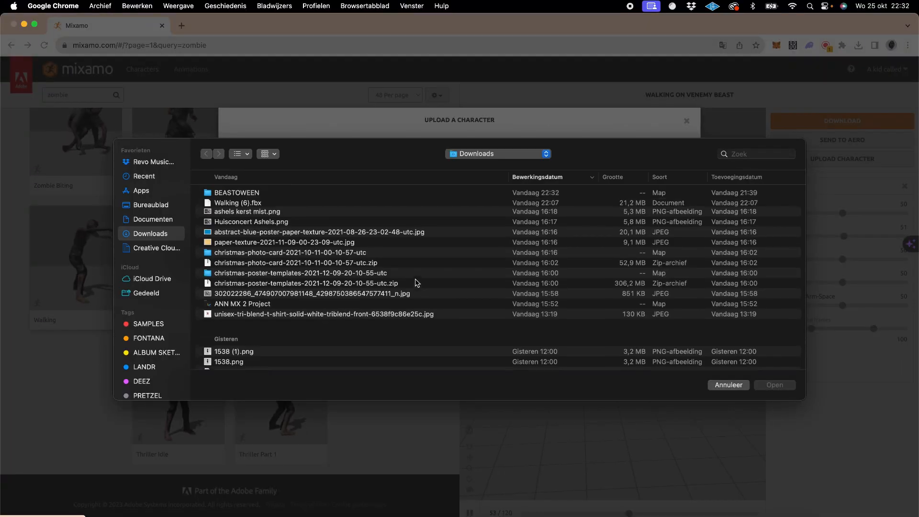
{"action": "double_click", "coordinate": [241, 194]}
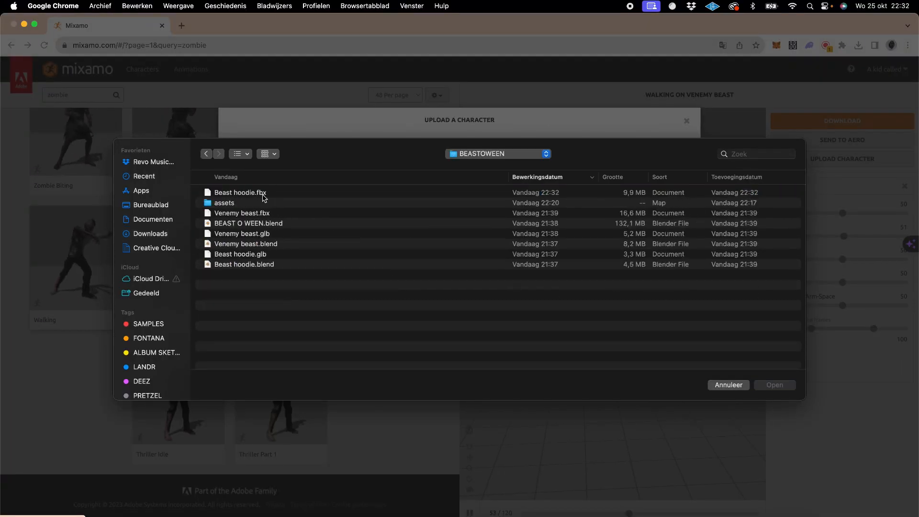
{"action": "double_click", "coordinate": [257, 194]}
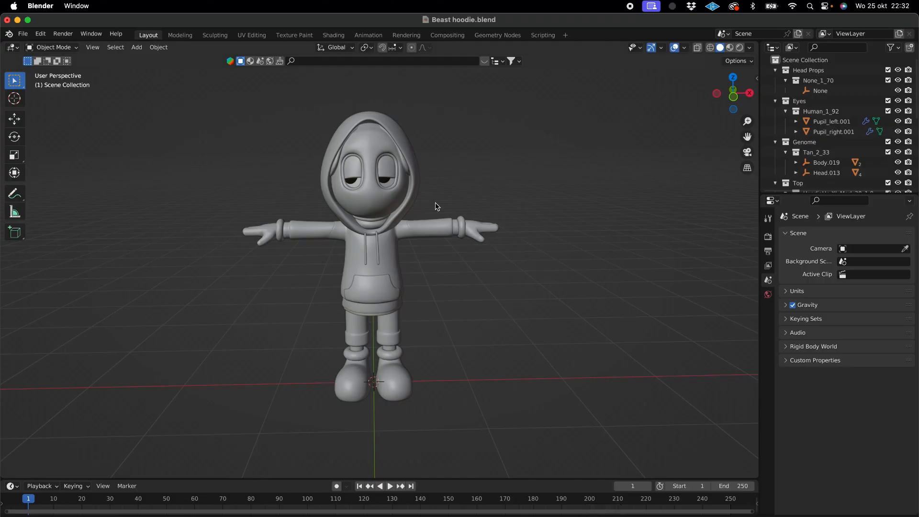
- In Blender, select the character's hood and activate the Move tool
{"action": "scroll", "coordinate": [398, 241], "scroll_direction": "left", "scroll_amount": 6}
{"action": "scroll", "coordinate": [399, 242], "scroll_direction": "up", "scroll_amount": 5}
{"action": "scroll", "coordinate": [399, 242], "scroll_direction": "right", "scroll_amount": 4}
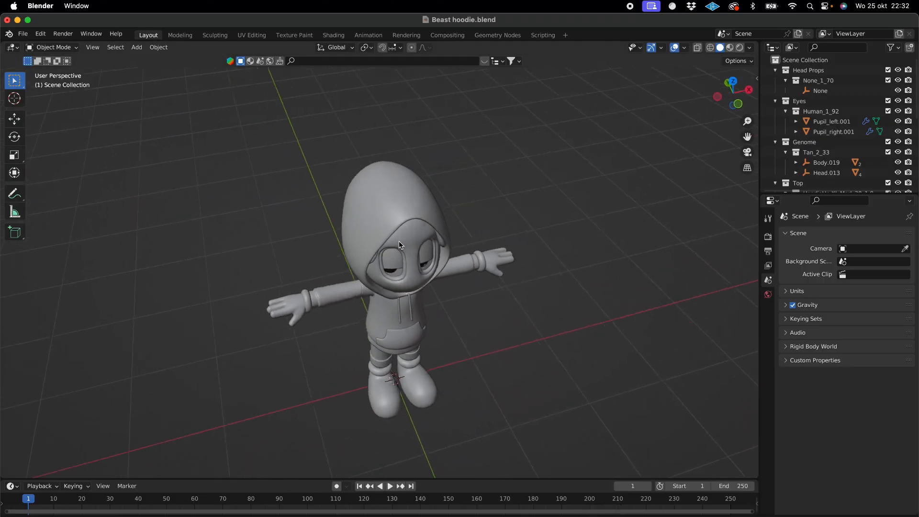
{"action": "scroll", "coordinate": [399, 241], "scroll_direction": "down", "scroll_amount": 6}
{"action": "scroll", "coordinate": [440, 239], "scroll_direction": "down", "scroll_amount": 4}
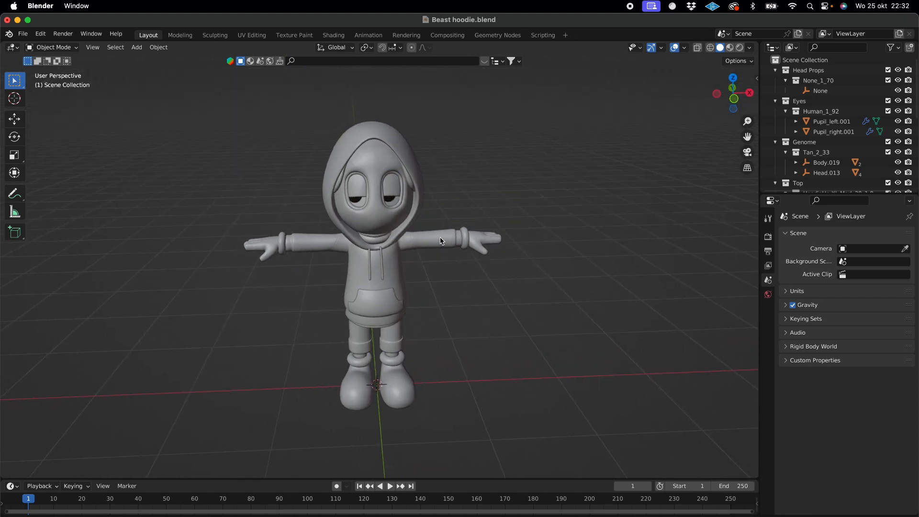
{"action": "scroll", "coordinate": [441, 241], "scroll_direction": "up", "scroll_amount": 1}
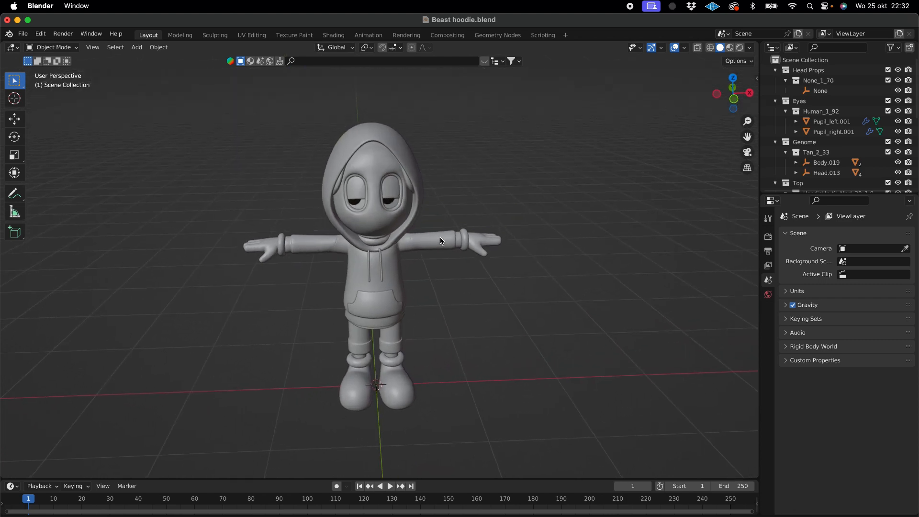
{"action": "left_click", "coordinate": [414, 221]}
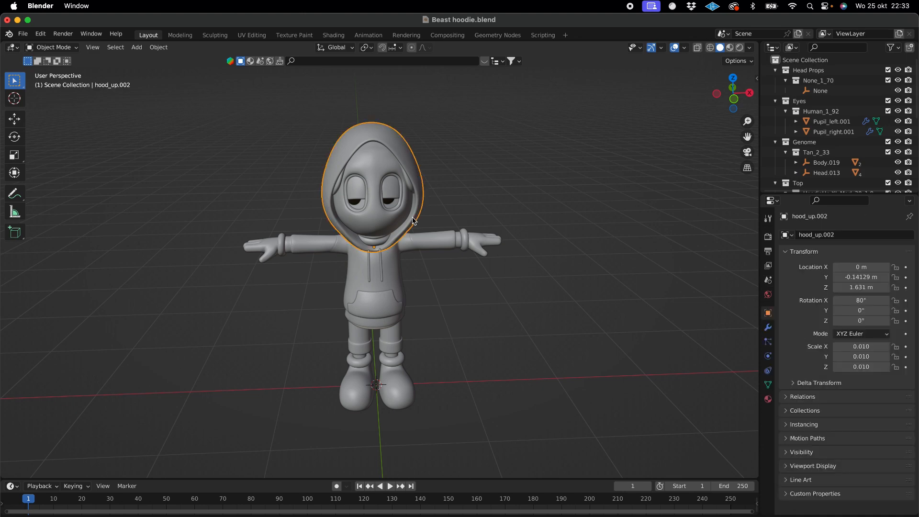
{"action": "middle_click_drag", "start_coordinate": [413, 221], "coordinate": [474, 225]}
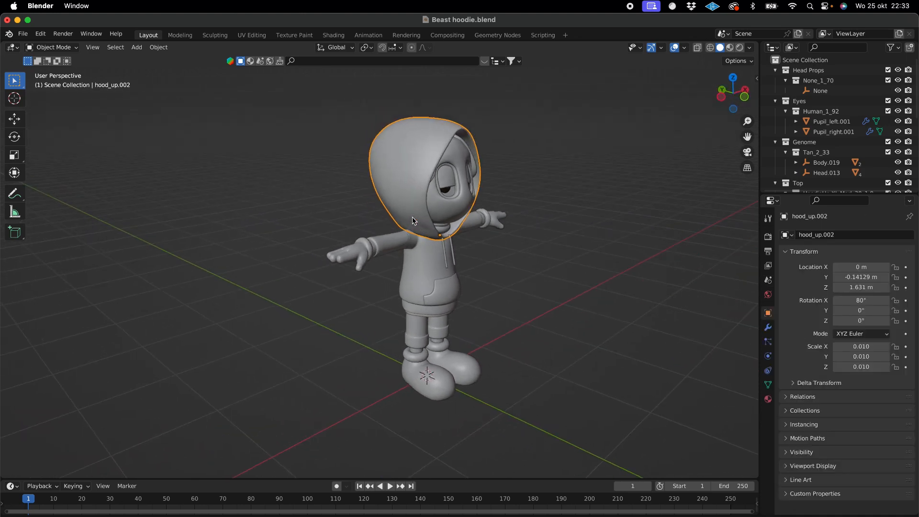
{"action": "mouse_move", "coordinate": [412, 217]}
{"action": "middle_mouse_down"}
{"action": "mouse_move", "coordinate": [393, 219]}
{"action": "mouse_move", "coordinate": [414, 220]}
{"action": "middle_mouse_up"}
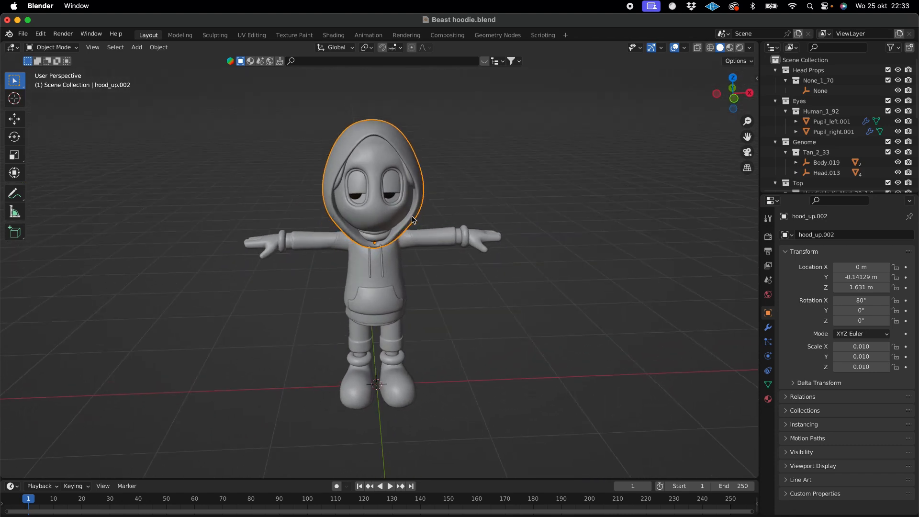
{"action": "left_click", "coordinate": [15, 123]}
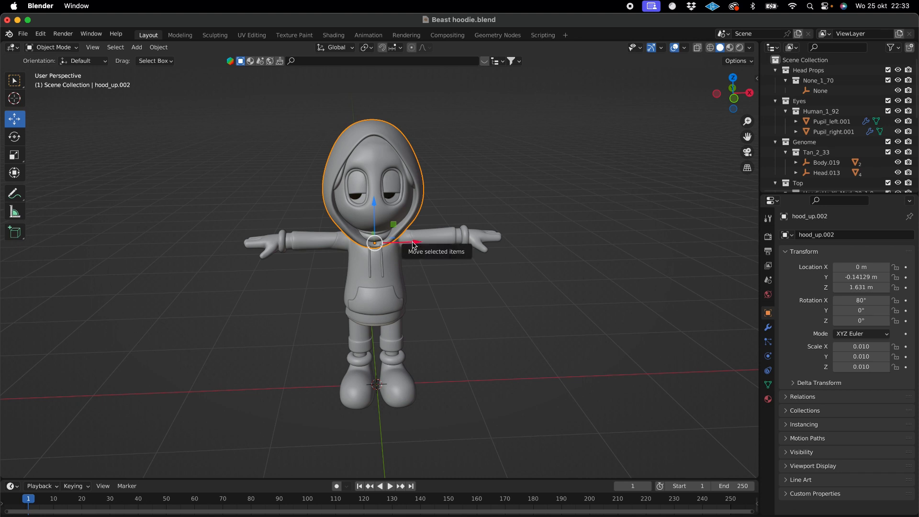
- In Mixamo's Auto-Rigger, place the chin, wrist, elbow, knee and groin markers symmetrically on the hoodie character and start auto-rigging
{"action": "left_click", "coordinate": [242, 516]}
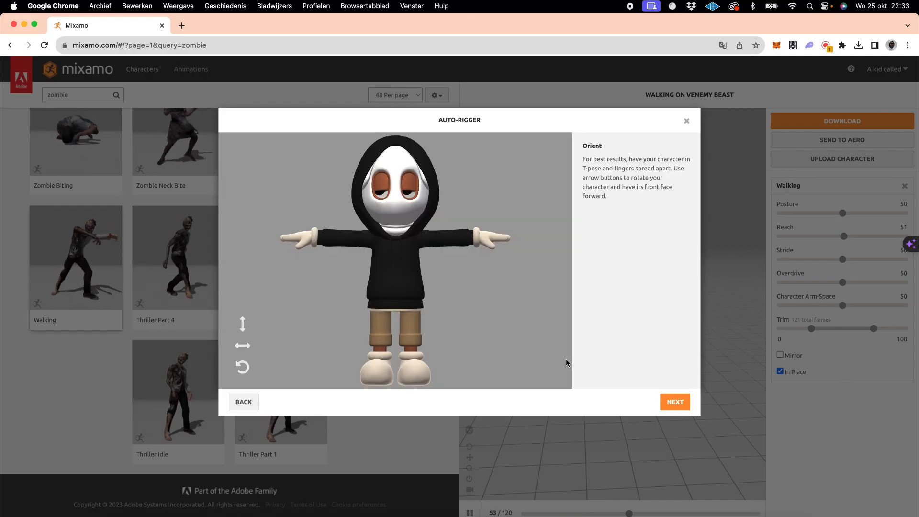
{"action": "left_click", "coordinate": [676, 401]}
{"action": "mouse_move", "coordinate": [271, 263]}
{"action": "left_mouse_down"}
{"action": "mouse_move", "coordinate": [372, 244]}
{"action": "mouse_move", "coordinate": [396, 217]}
{"action": "left_mouse_up"}
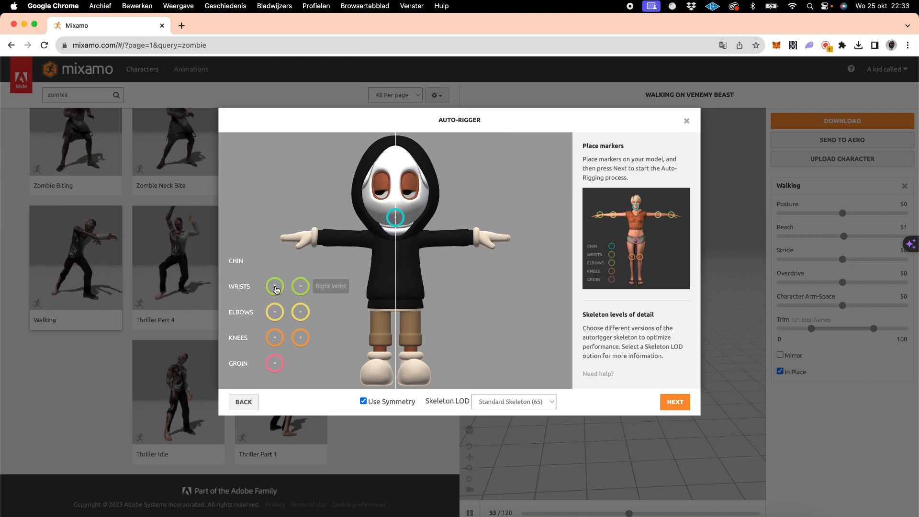
{"action": "left_click_drag", "start_coordinate": [274, 287], "coordinate": [314, 238]}
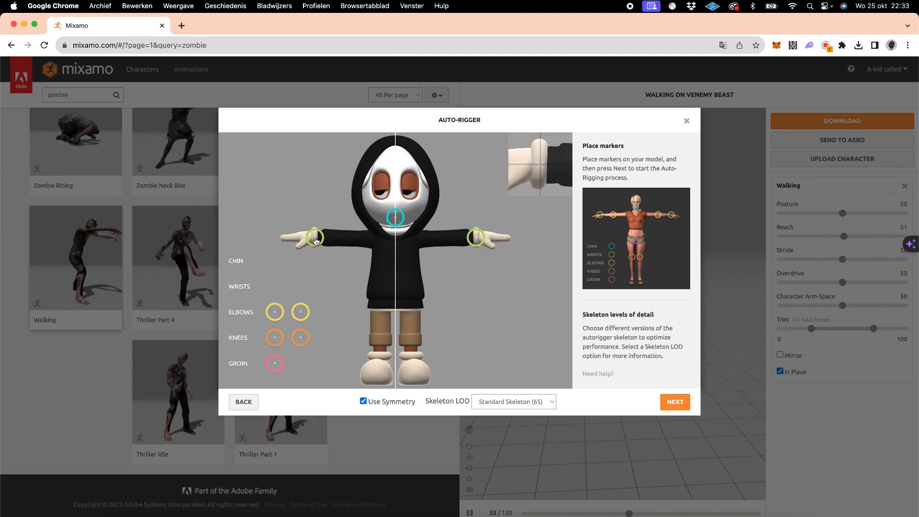
{"action": "left_click_drag", "start_coordinate": [275, 312], "coordinate": [352, 244]}
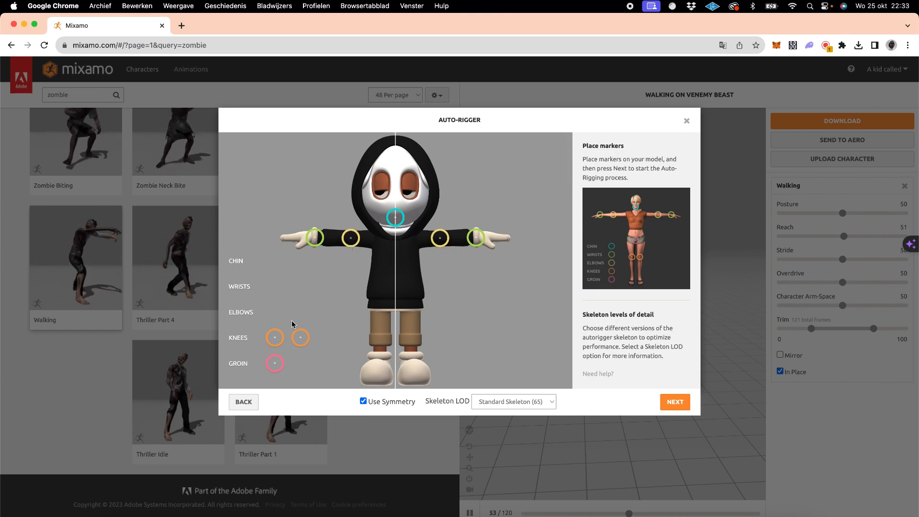
{"action": "left_click_drag", "start_coordinate": [275, 338], "coordinate": [380, 330]}
{"action": "left_click_drag", "start_coordinate": [273, 364], "coordinate": [395, 299]}
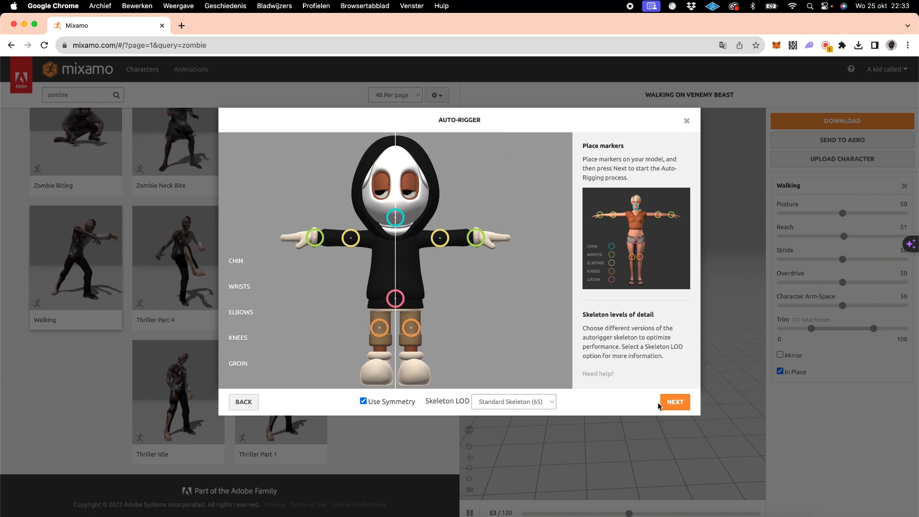
{"action": "left_click", "coordinate": [673, 403]}
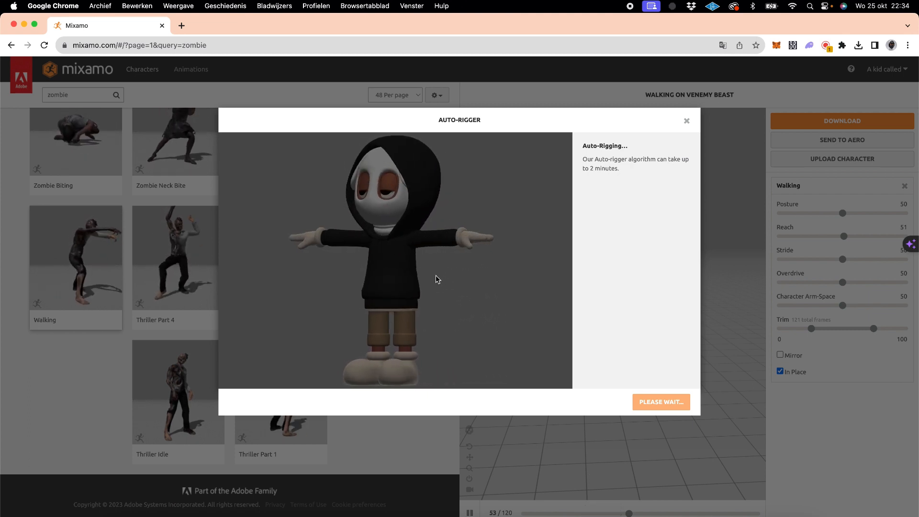
- Switch to Discord and examine the auto-rigger error screenshots and related replies in the beast stage chat
{"action": "left_click", "coordinate": [660, 516]}
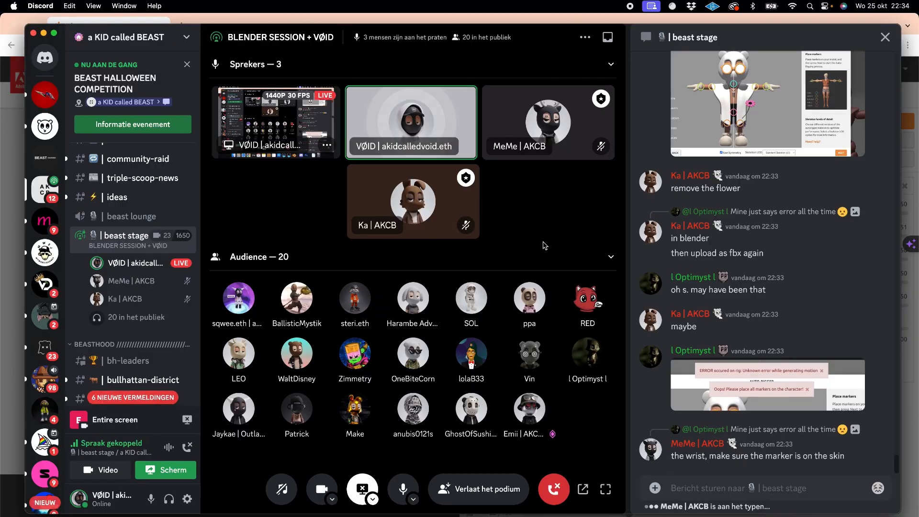
{"action": "scroll", "coordinate": [766, 230], "scroll_direction": "up", "scroll_amount": 3}
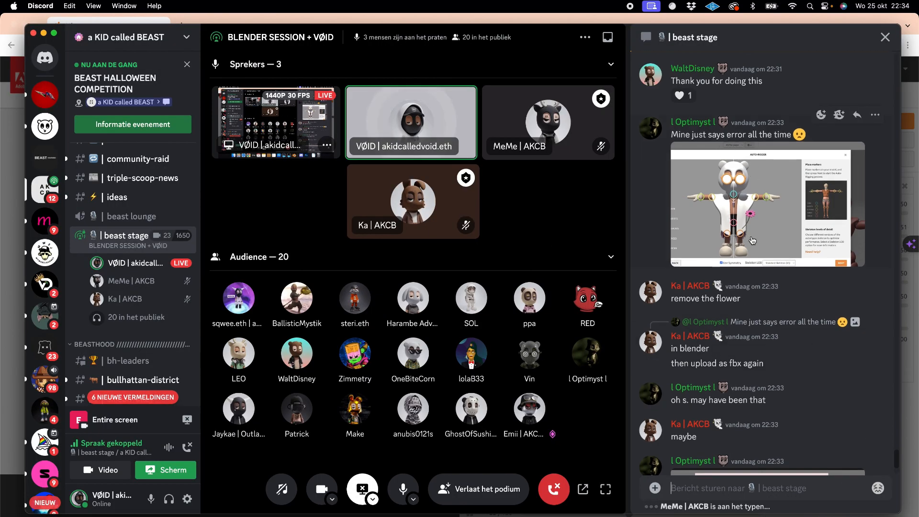
{"action": "left_click", "coordinate": [754, 176]}
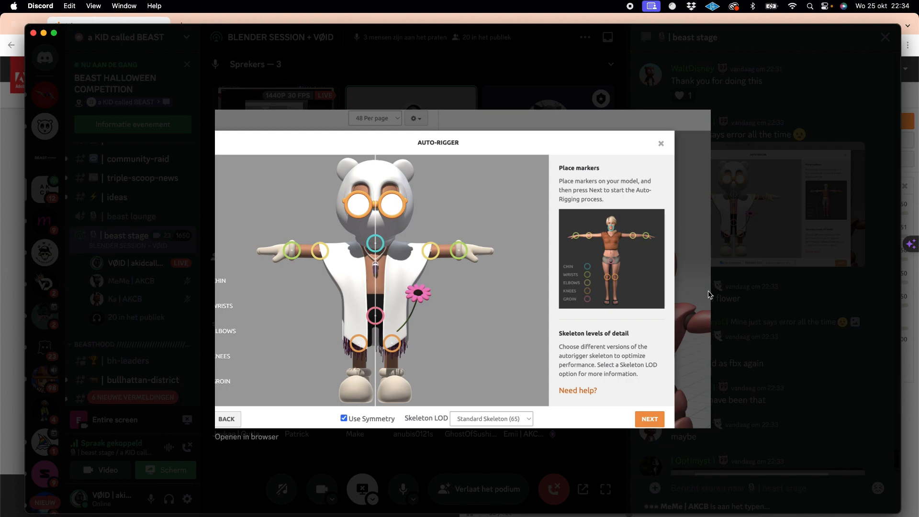
{"action": "left_click", "coordinate": [781, 278]}
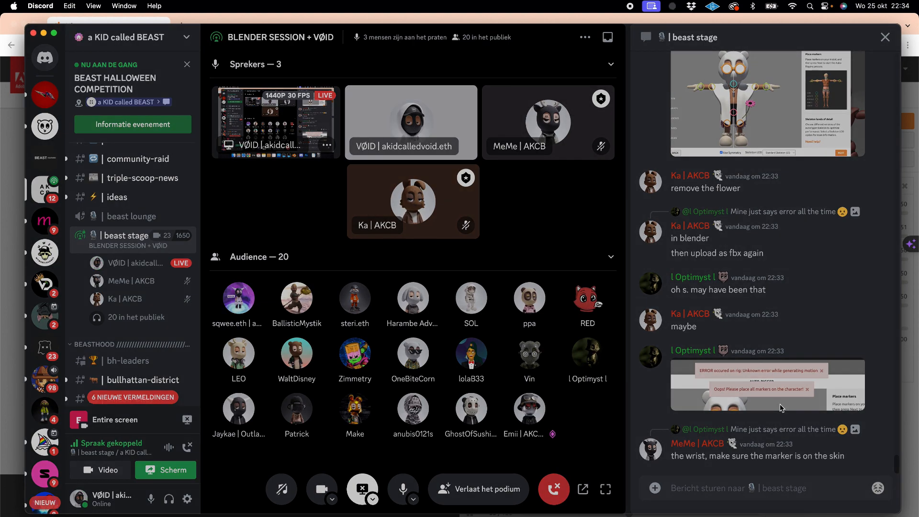
{"action": "left_click", "coordinate": [766, 386]}
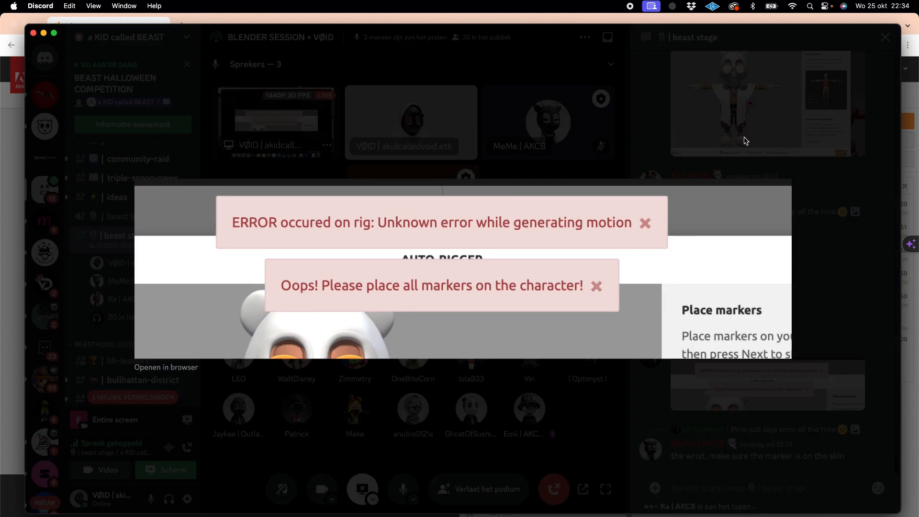
{"action": "left_click", "coordinate": [744, 167]}
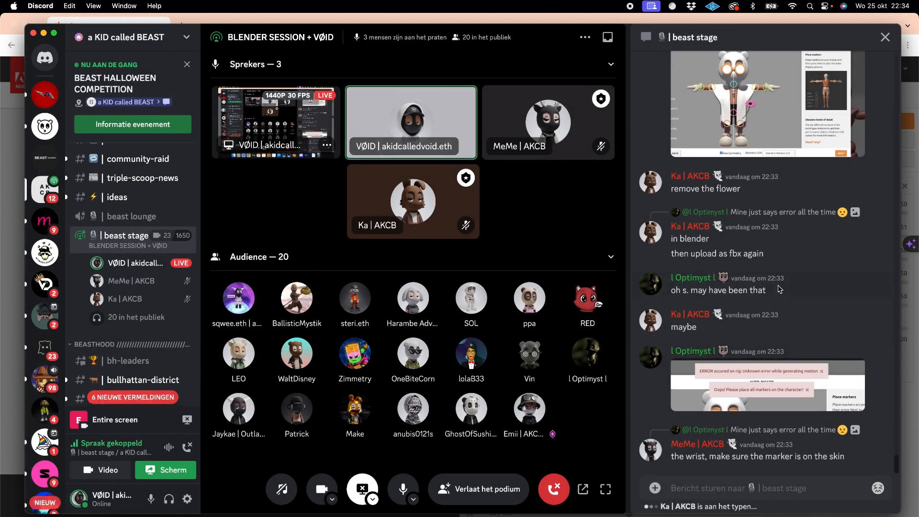
{"action": "scroll", "coordinate": [781, 289], "scroll_direction": "up", "scroll_amount": 9}
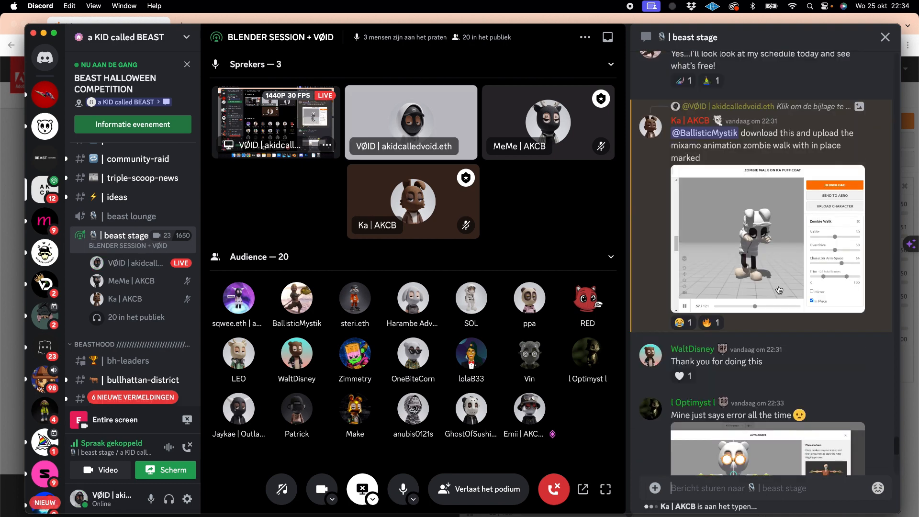
{"action": "scroll", "coordinate": [779, 290], "scroll_direction": "down", "scroll_amount": 9}
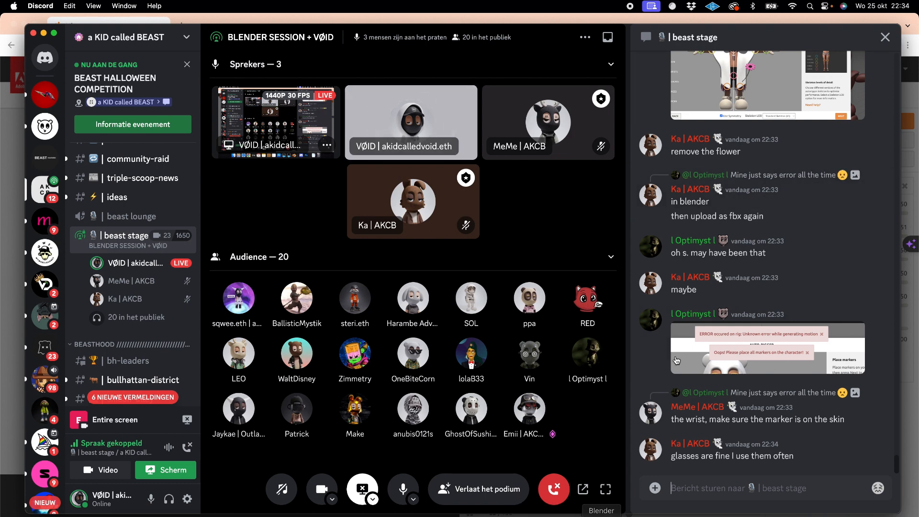
{"action": "scroll", "coordinate": [689, 452], "scroll_direction": "up", "scroll_amount": 3}
{"action": "scroll", "coordinate": [689, 453], "scroll_direction": "down", "scroll_amount": 3}
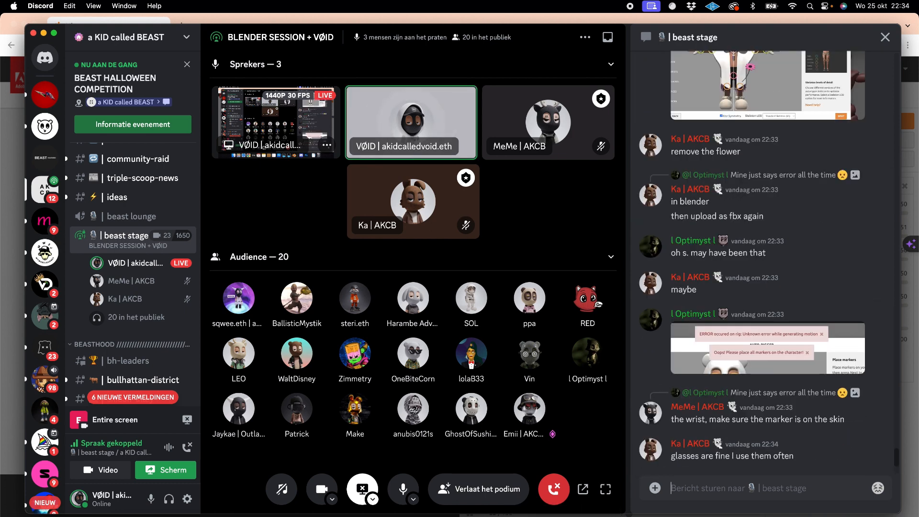
{"action": "key", "text": "super+Tab"}
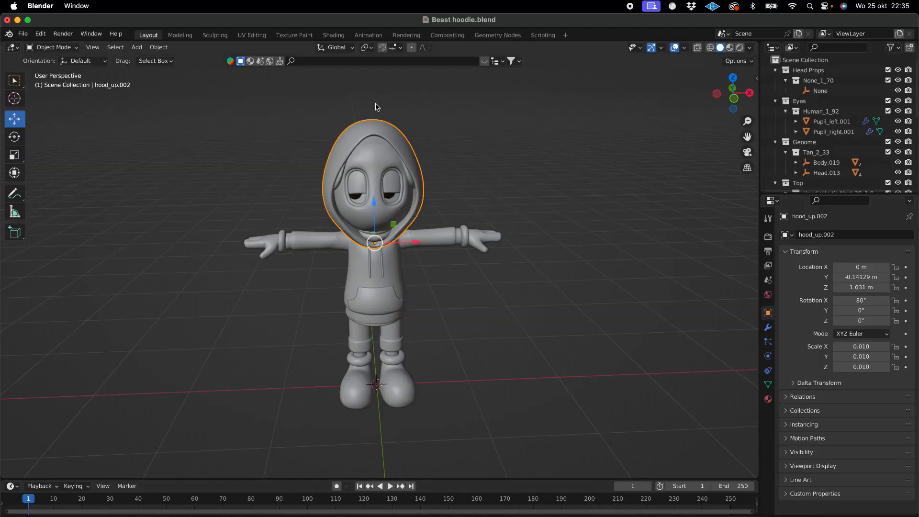
{"action": "key", "text": "x"}
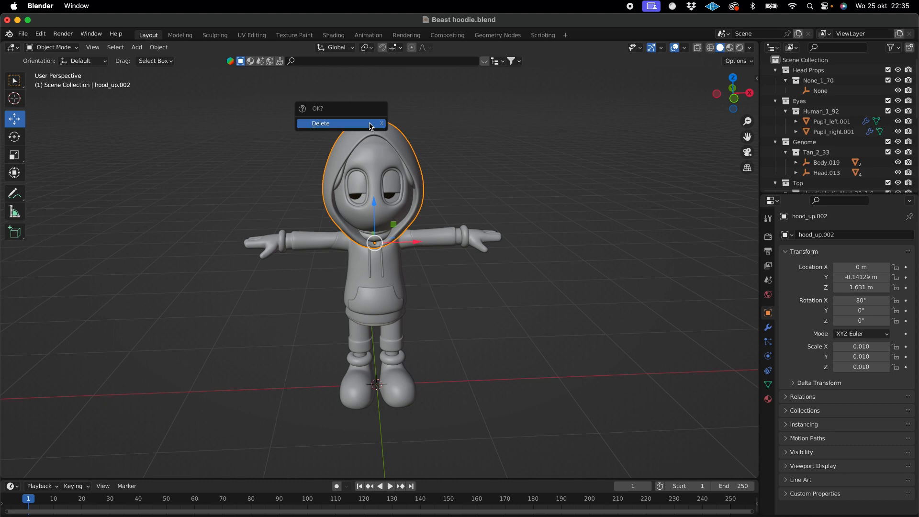
{"action": "left_click", "coordinate": [370, 126]}
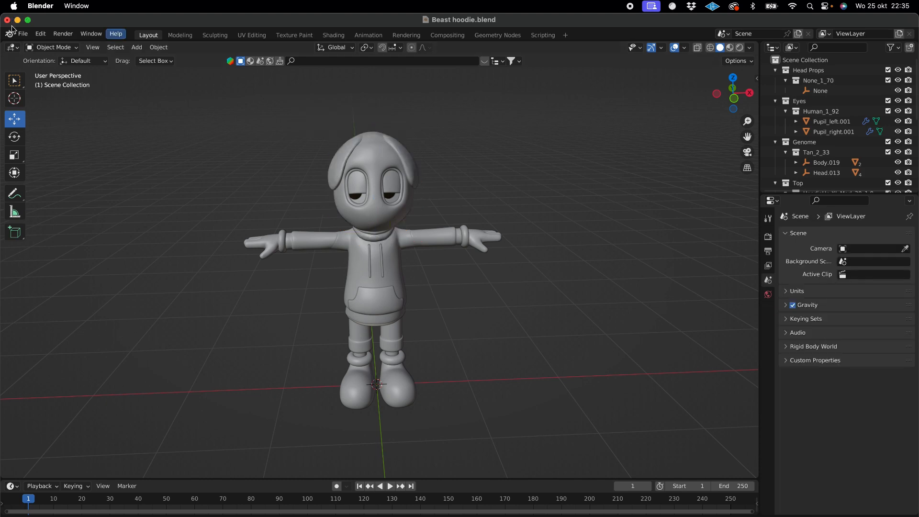
{"action": "left_click", "coordinate": [22, 34]}
{"action": "mouse_move", "coordinate": [62, 182]}
{"action": "key", "text": "super+z"}
{"action": "left_click", "coordinate": [242, 516]}
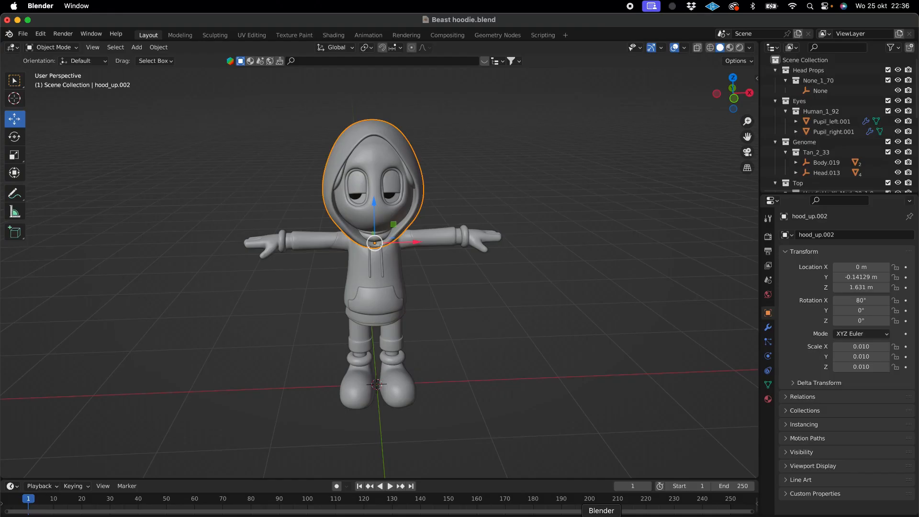
- Switch to Blender and delete the hood from the T-posed hoodie character
{"action": "left_click", "coordinate": [601, 511]}
{"action": "scroll", "coordinate": [396, 141], "scroll_direction": "left", "scroll_amount": 10}
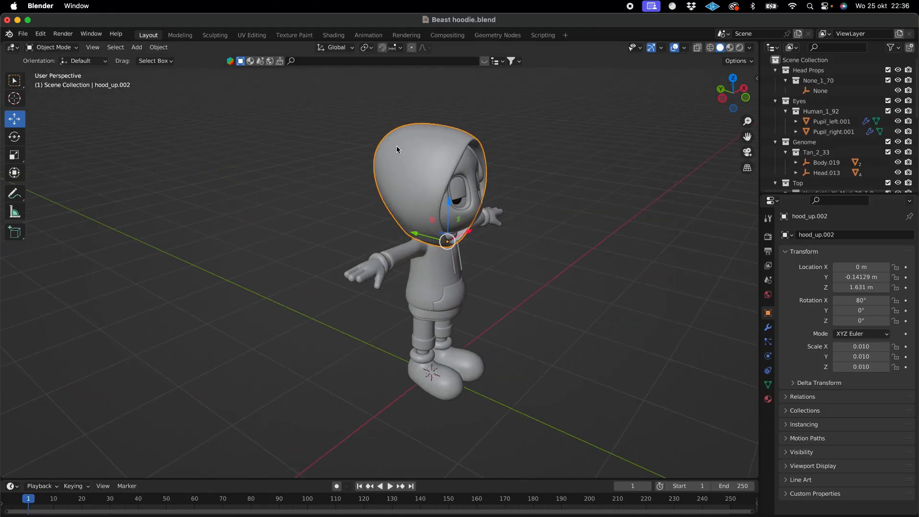
{"action": "scroll", "coordinate": [397, 146], "scroll_direction": "right", "scroll_amount": 8}
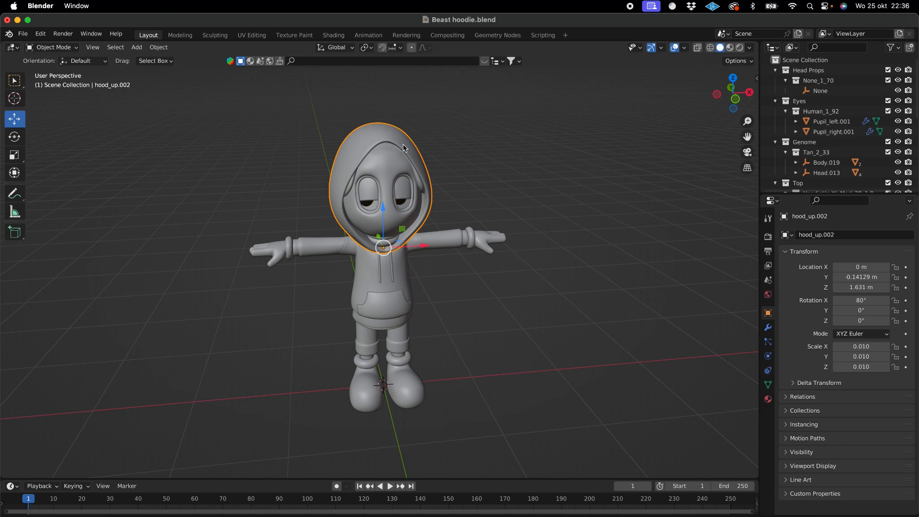
{"action": "key", "text": "x"}
{"action": "left_click", "coordinate": [405, 145]}
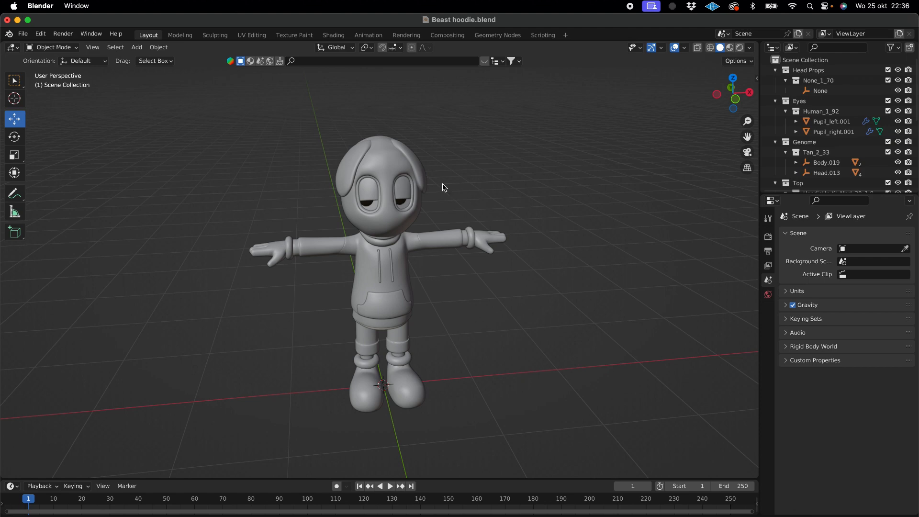
- Export the hoodless character as an FBX file named Beast hoodie no hoodie.fbx in the BEASTOWEEN folder
{"action": "scroll", "coordinate": [367, 258], "scroll_direction": "left", "scroll_amount": 3}
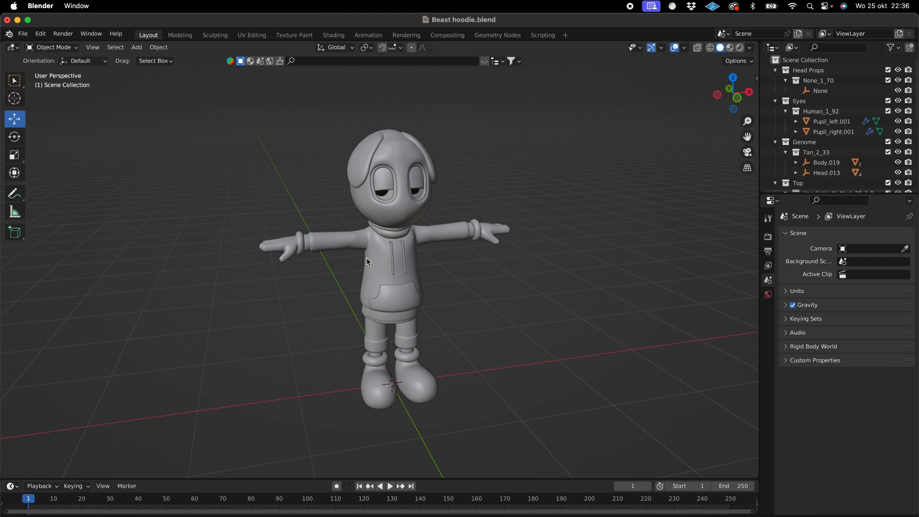
{"action": "left_click", "coordinate": [23, 34]}
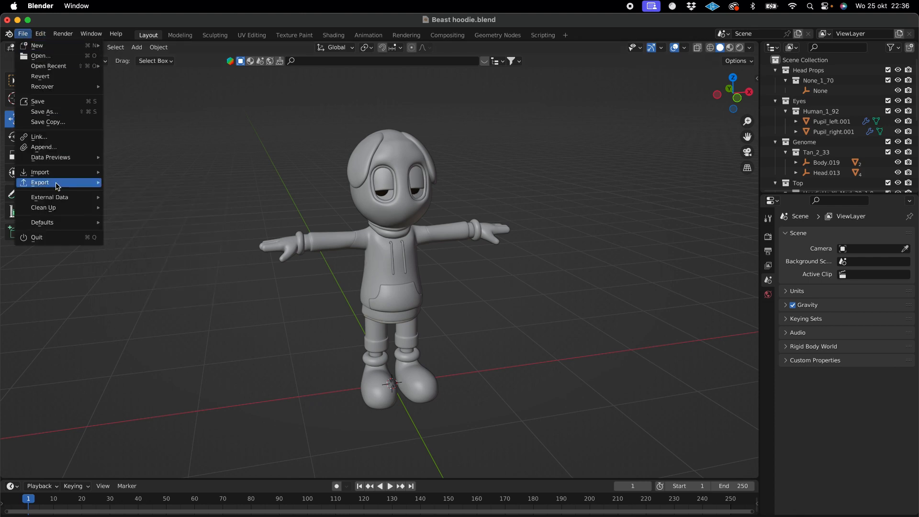
{"action": "mouse_move", "coordinate": [57, 182]}
{"action": "left_click", "coordinate": [137, 274]}
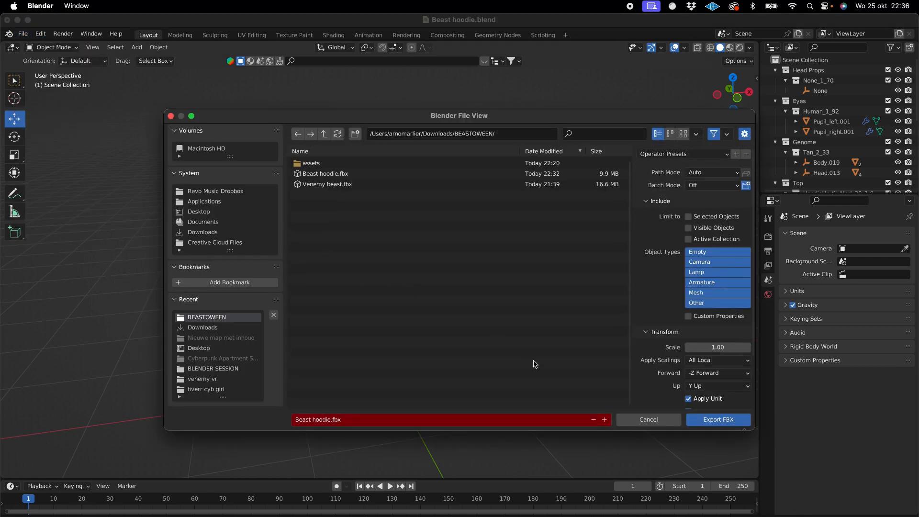
{"action": "left_click", "coordinate": [333, 420]}
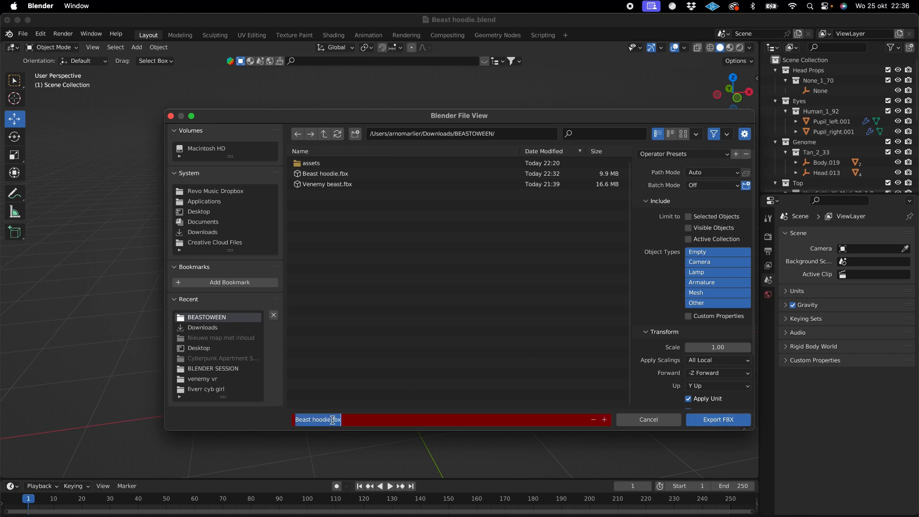
{"action": "left_click", "coordinate": [332, 420]}
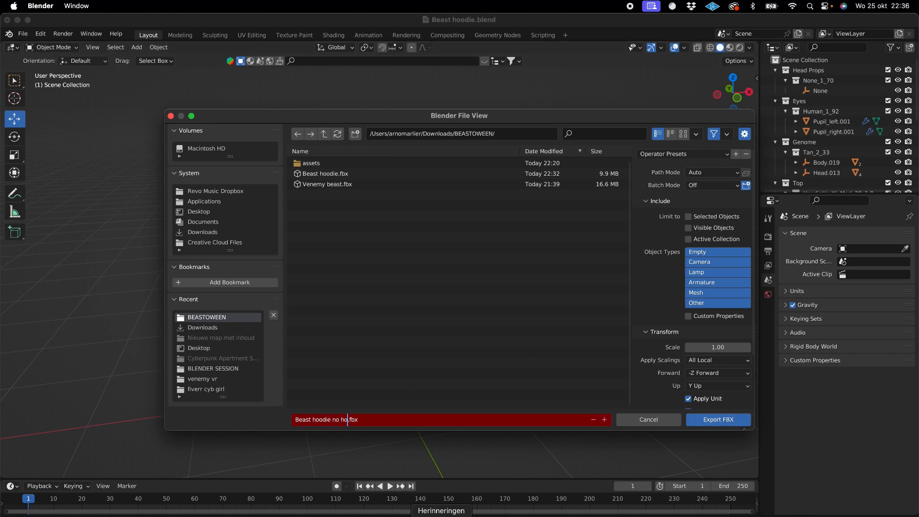
{"action": "left_click", "coordinate": [718, 420]}
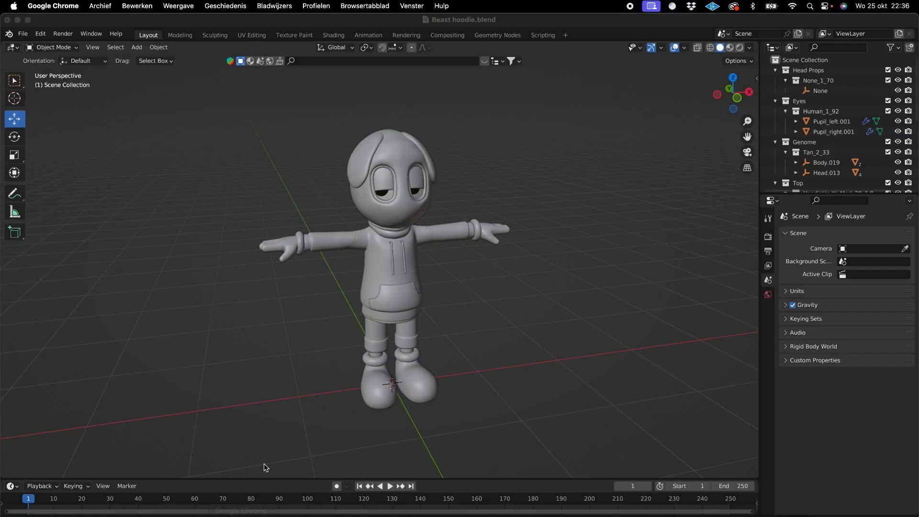
- Switch to Chrome, dismiss the Auto-Rigger review and upload Beast hoodie no hoodie.fbx as a new Mixamo character
{"action": "left_click", "coordinate": [242, 516]}
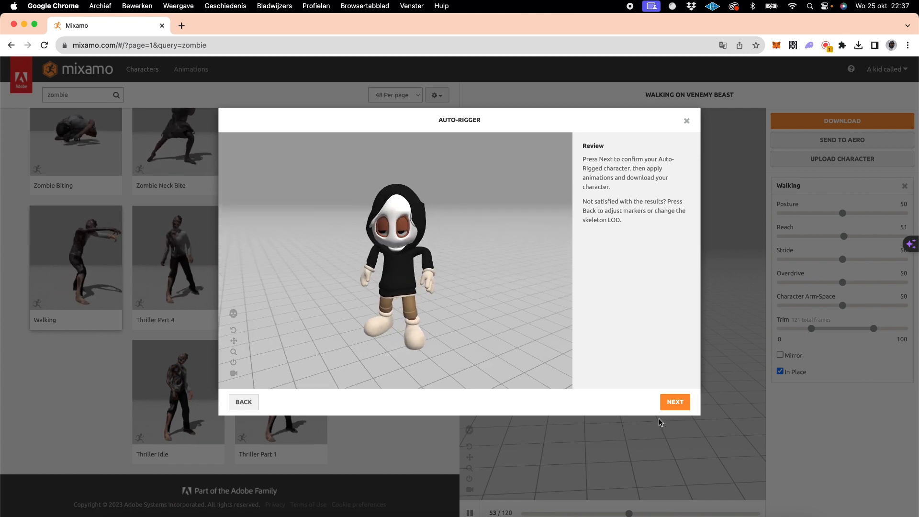
{"action": "left_click", "coordinate": [687, 121]}
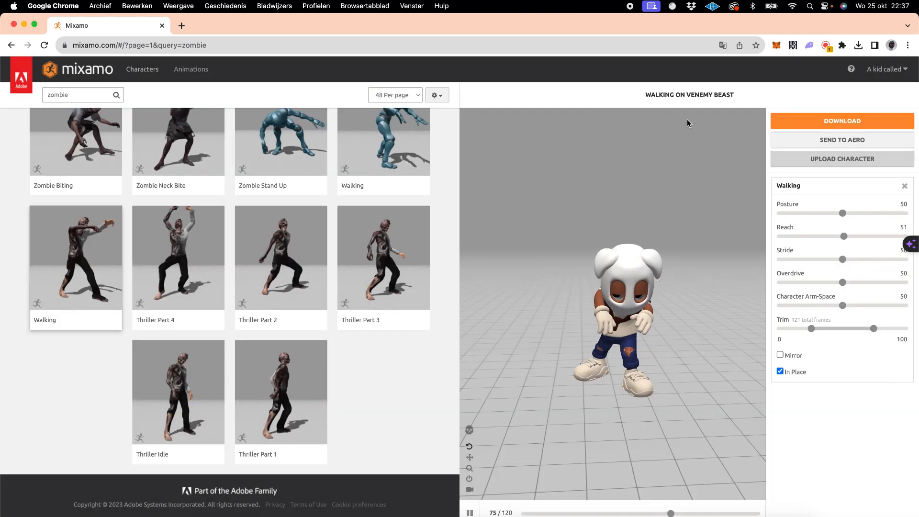
{"action": "left_click", "coordinate": [815, 159]}
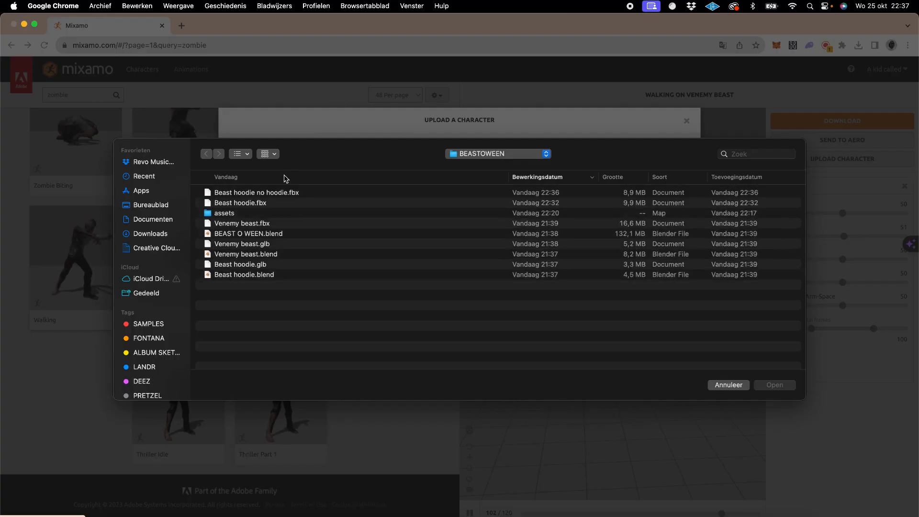
{"action": "double_click", "coordinate": [279, 193]}
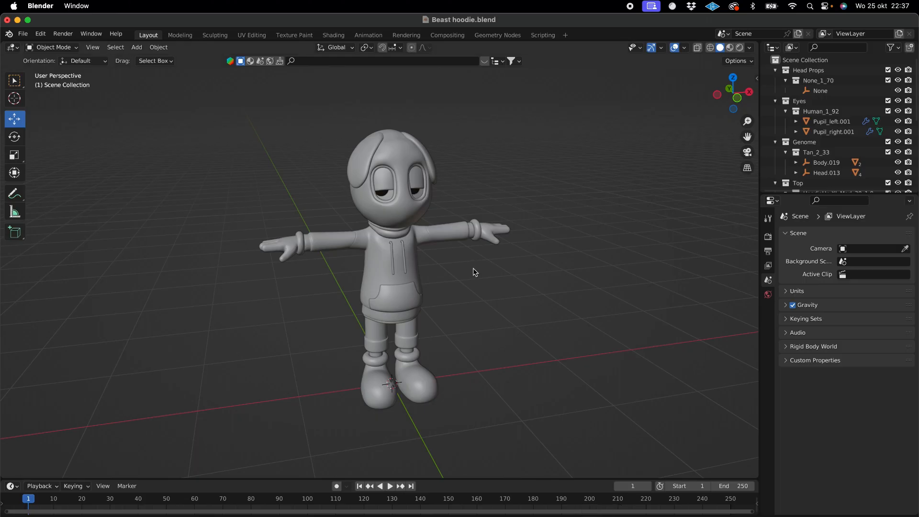
{"action": "scroll", "coordinate": [474, 272], "scroll_direction": "down", "scroll_amount": 2}
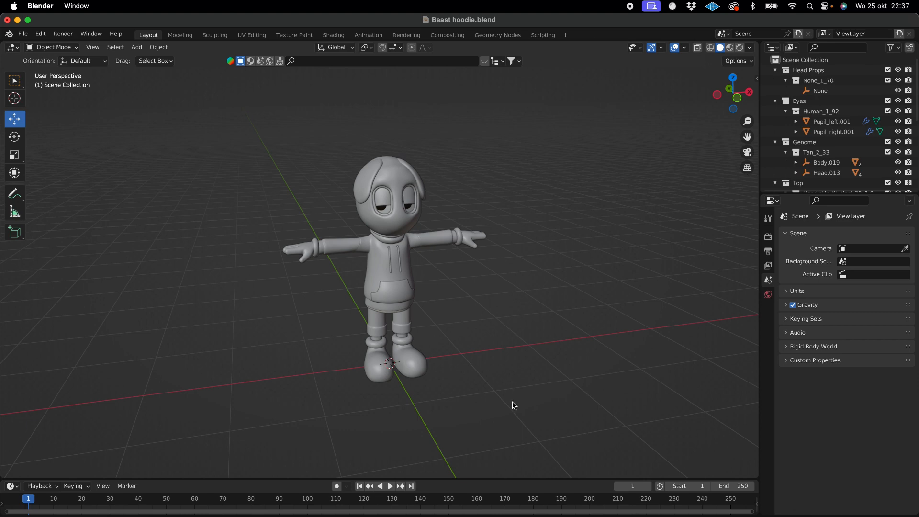
{"action": "left_click_drag", "start_coordinate": [514, 406], "coordinate": [247, 130]}
{"action": "left_click", "coordinate": [529, 278]}
- In Mixamo's Auto-Rigger, accept the hoodless character's orientation, place the chin, wrist, elbow, knee and groin markers symmetrically, and start auto-rigging
{"action": "left_click", "coordinate": [431, 508]}
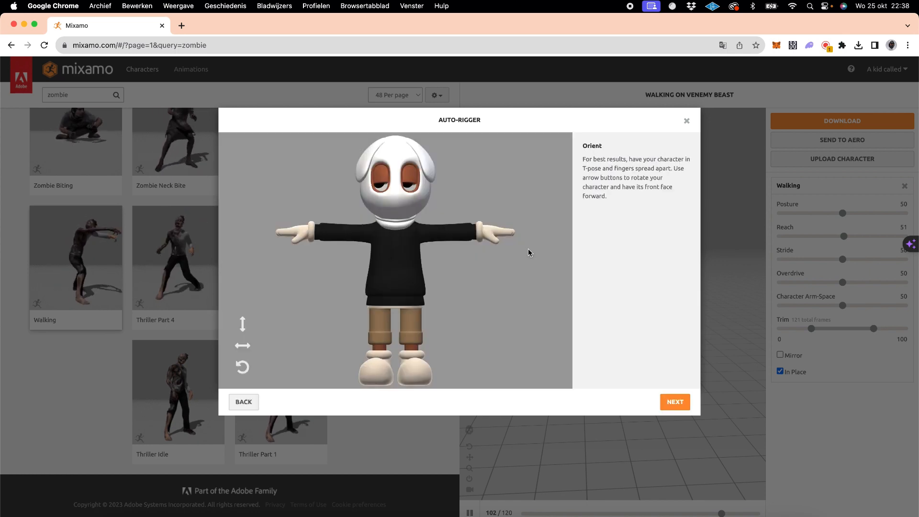
{"action": "left_click", "coordinate": [673, 402]}
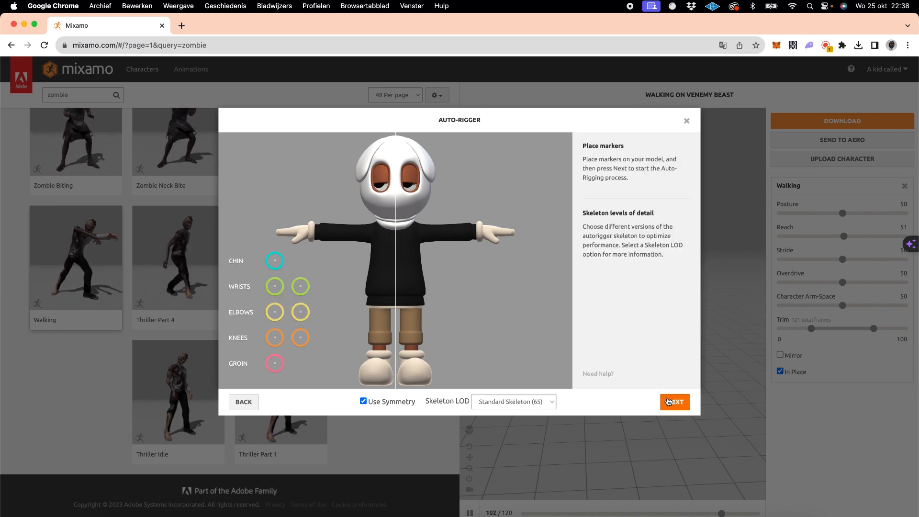
{"action": "left_click_drag", "start_coordinate": [275, 266], "coordinate": [396, 208]}
{"action": "left_click_drag", "start_coordinate": [275, 286], "coordinate": [311, 232]}
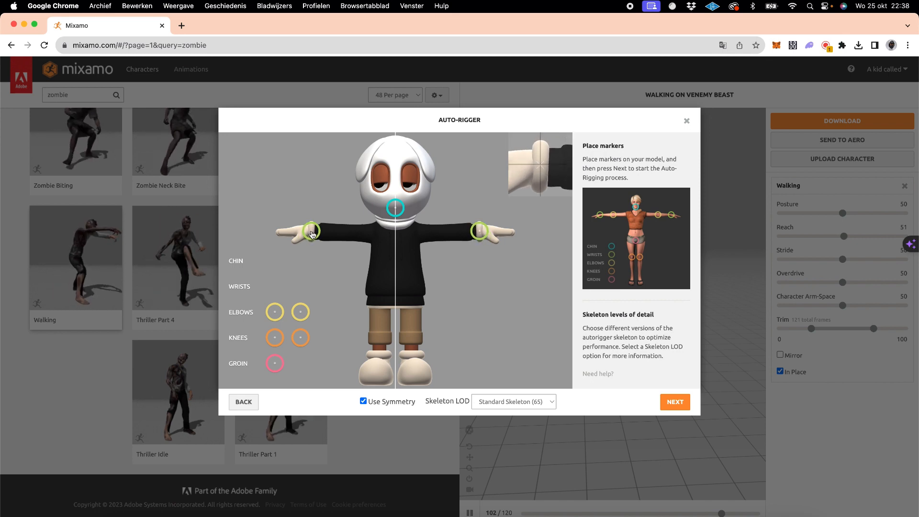
{"action": "left_click_drag", "start_coordinate": [275, 312], "coordinate": [350, 233]}
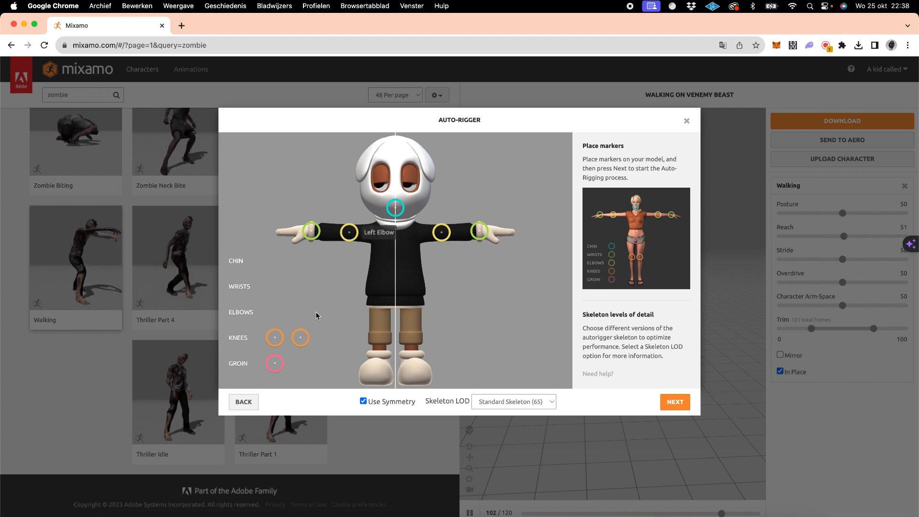
{"action": "mouse_move", "coordinate": [275, 338]}
{"action": "left_mouse_down"}
{"action": "mouse_move", "coordinate": [394, 336]}
{"action": "mouse_move", "coordinate": [382, 327]}
{"action": "left_mouse_up"}
{"action": "mouse_move", "coordinate": [275, 364]}
{"action": "left_mouse_down"}
{"action": "mouse_move", "coordinate": [405, 290]}
{"action": "mouse_move", "coordinate": [388, 294]}
{"action": "mouse_move", "coordinate": [395, 296]}
{"action": "left_mouse_up"}
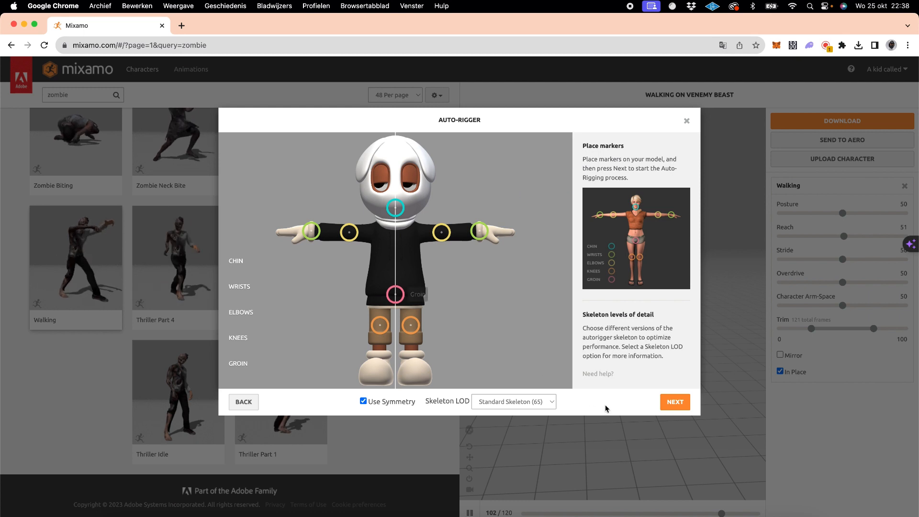
{"action": "left_click", "coordinate": [675, 402]}
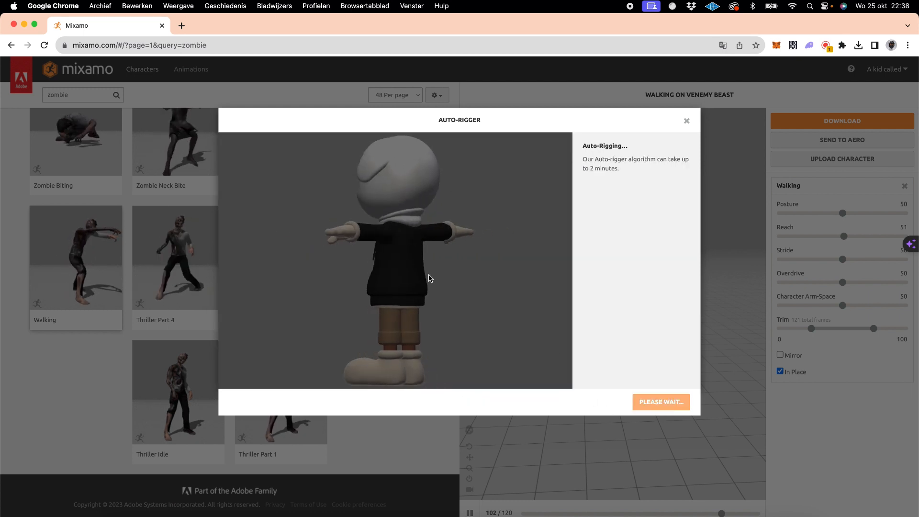
- Switch to Blender and delete all parts of the T-posed character from the scene
{"action": "left_click", "coordinate": [602, 514]}
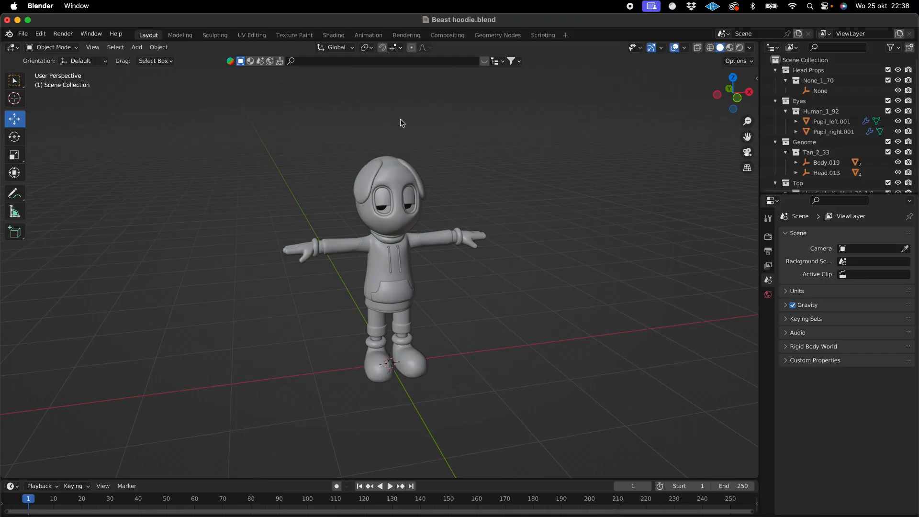
{"action": "scroll", "coordinate": [401, 122], "scroll_direction": "up", "scroll_amount": 3}
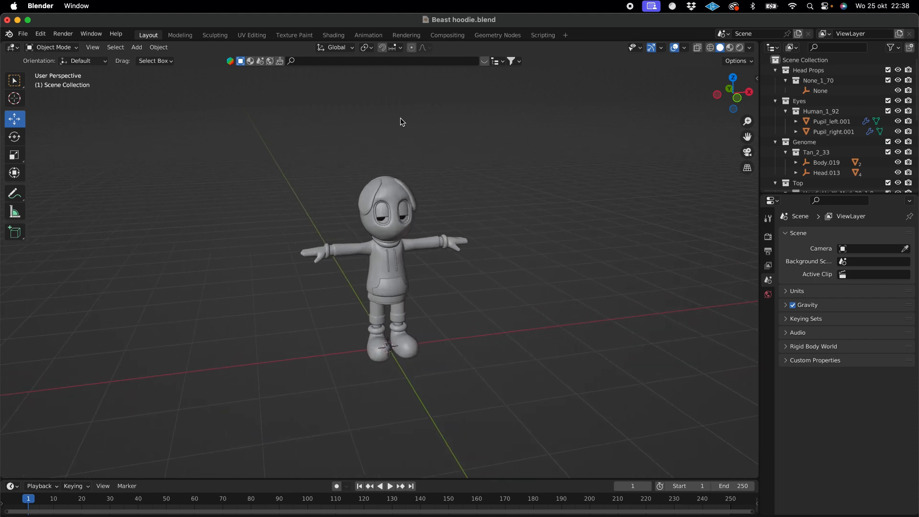
{"action": "left_click_drag", "start_coordinate": [246, 135], "coordinate": [515, 392]}
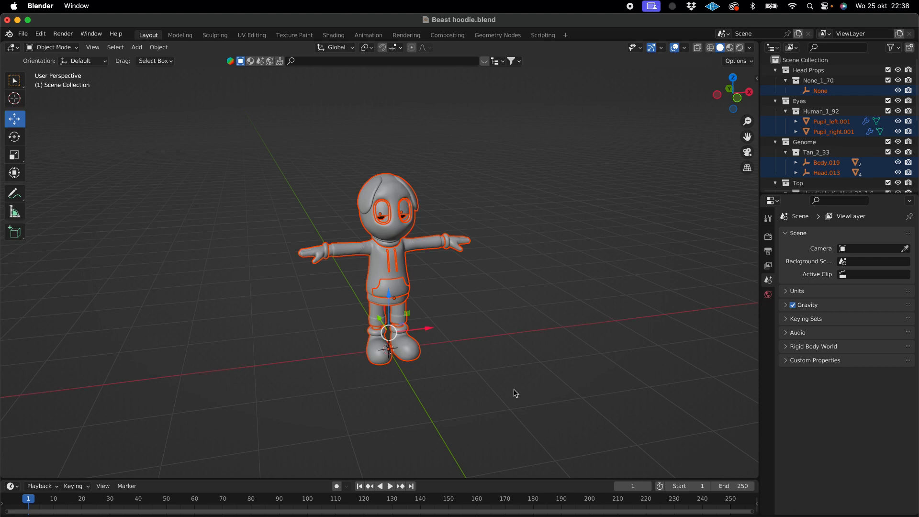
{"action": "key", "text": "x"}
{"action": "left_click", "coordinate": [479, 390]}
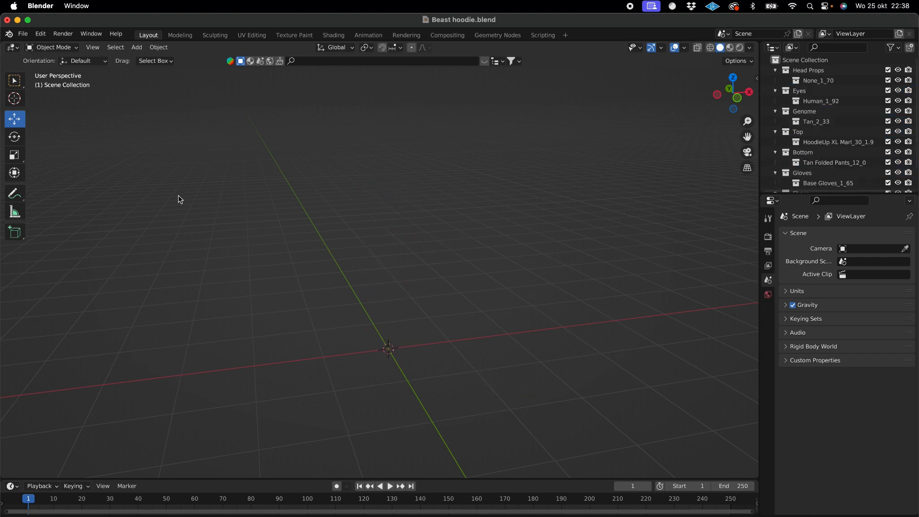
- Import the glTF model Beast hoodie.glb from the BEASTOWEEN folder
{"action": "left_click", "coordinate": [23, 33]}
{"action": "mouse_move", "coordinate": [70, 172]}
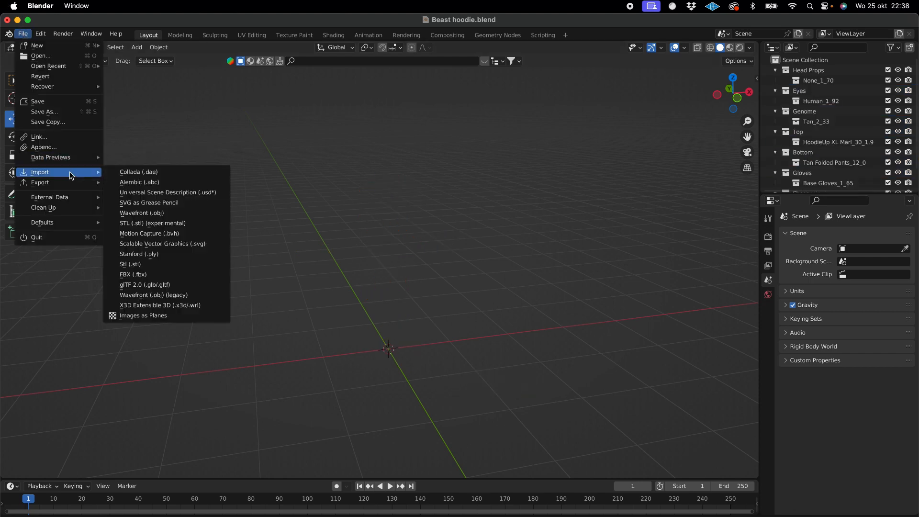
{"action": "left_click", "coordinate": [163, 285]}
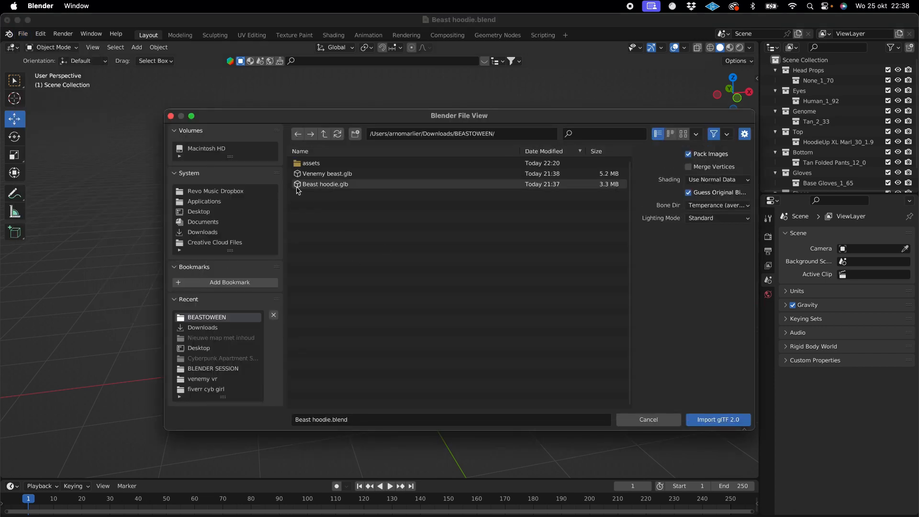
{"action": "double_click", "coordinate": [313, 187]}
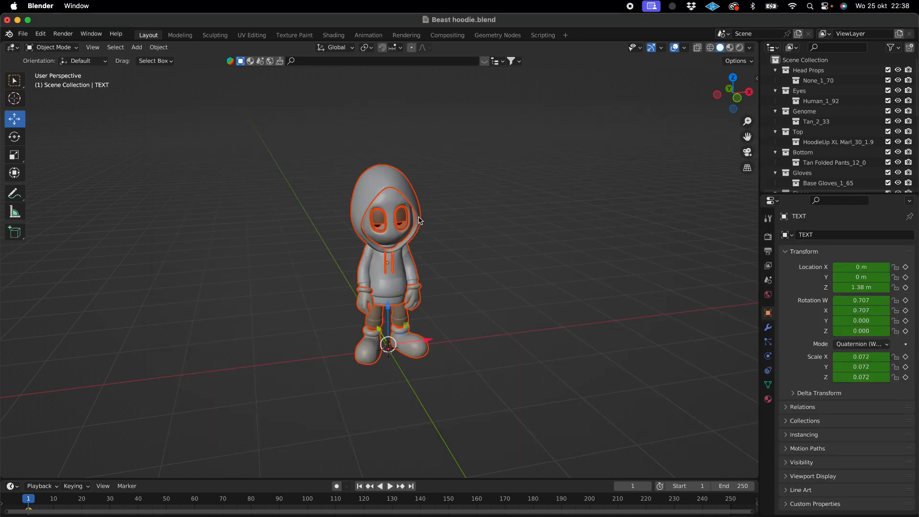
- Select the imported character's hoodie mesh to examine its extent, and make the HoodieUp XL Marl_30_1.9 collection under Top active
{"action": "left_click", "coordinate": [419, 220]}
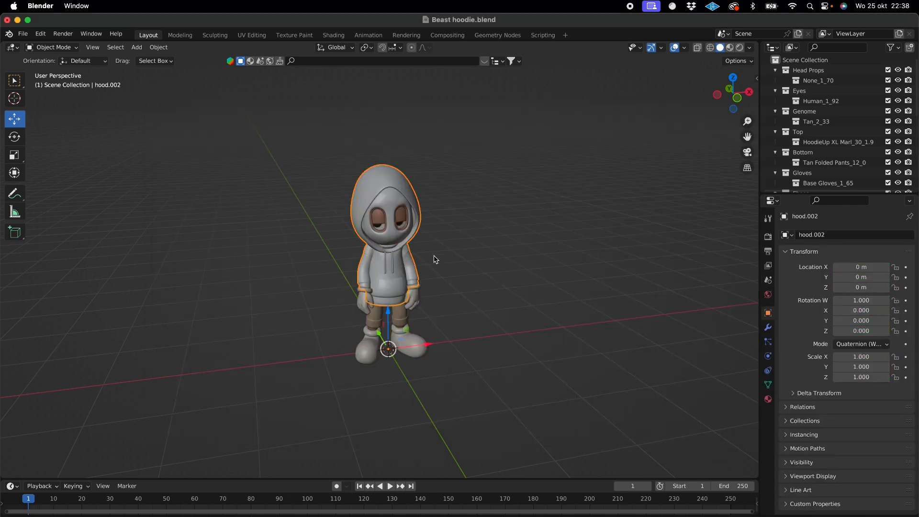
{"action": "middle_click_drag", "start_coordinate": [427, 221], "coordinate": [428, 216]}
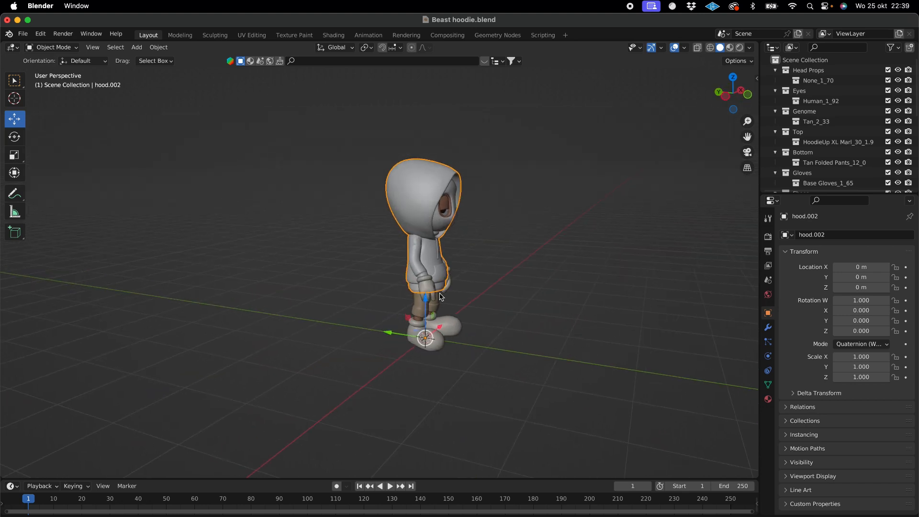
{"action": "middle_click_drag", "start_coordinate": [442, 303], "coordinate": [442, 302]}
{"action": "left_click_drag", "start_coordinate": [417, 280], "coordinate": [450, 278]}
{"action": "left_click", "coordinate": [405, 189]}
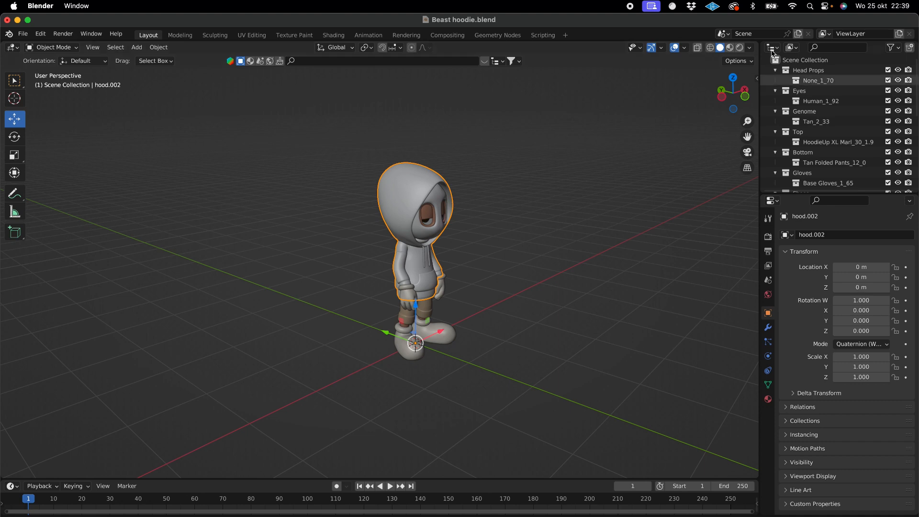
{"action": "left_click", "coordinate": [797, 143]}
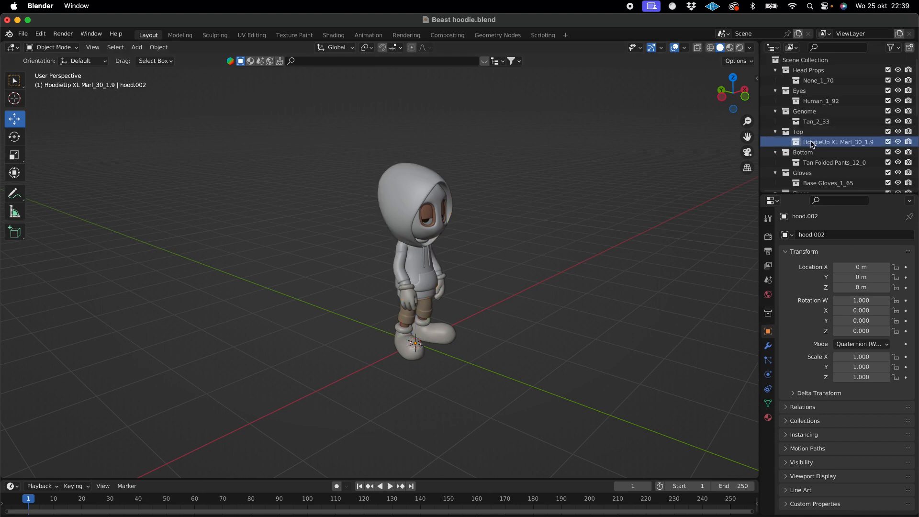
- Examine the imported model's collections and objects in the outliner to find the one that holds the hoodie
{"action": "double_click", "coordinate": [816, 143]}
{"action": "scroll", "coordinate": [816, 140], "scroll_direction": "down", "scroll_amount": 2}
{"action": "left_click", "coordinate": [812, 116]}
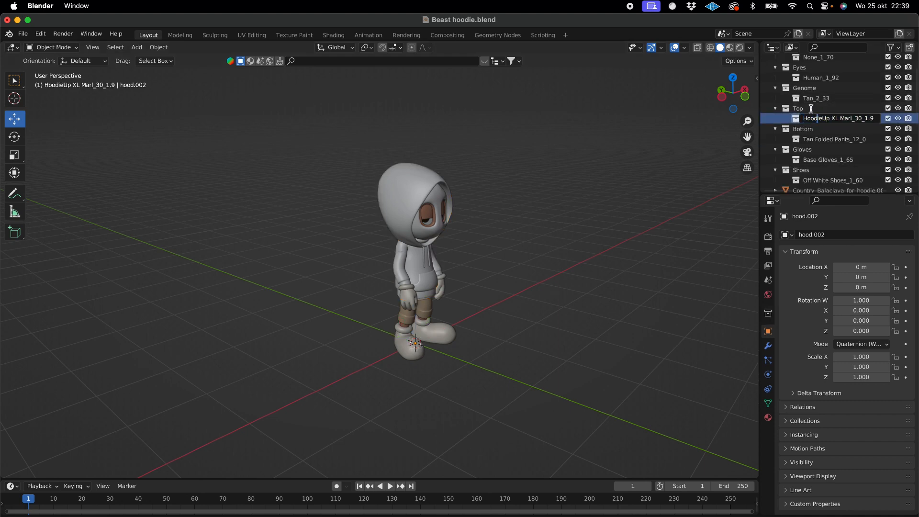
{"action": "left_click", "coordinate": [811, 109]}
{"action": "scroll", "coordinate": [788, 122], "scroll_direction": "down", "scroll_amount": 5}
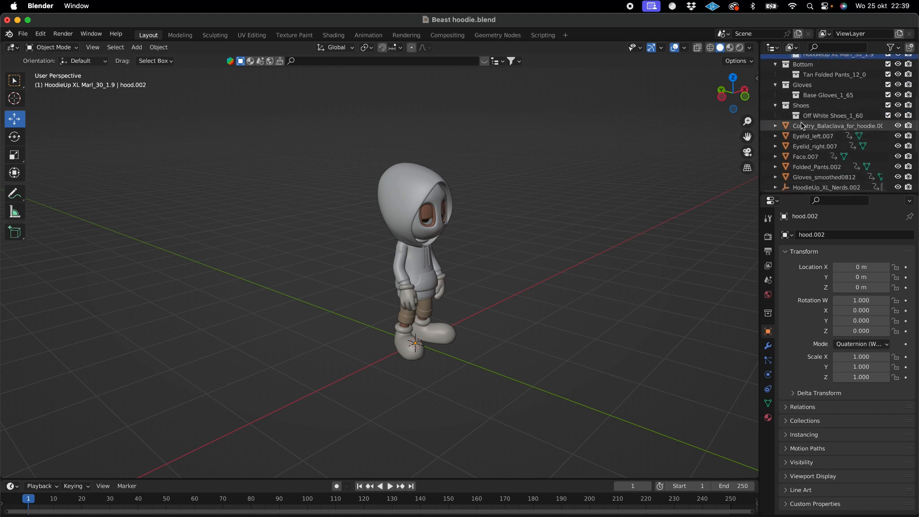
{"action": "left_click", "coordinate": [802, 126]}
{"action": "left_click", "coordinate": [803, 137]}
{"action": "left_click", "coordinate": [806, 157]}
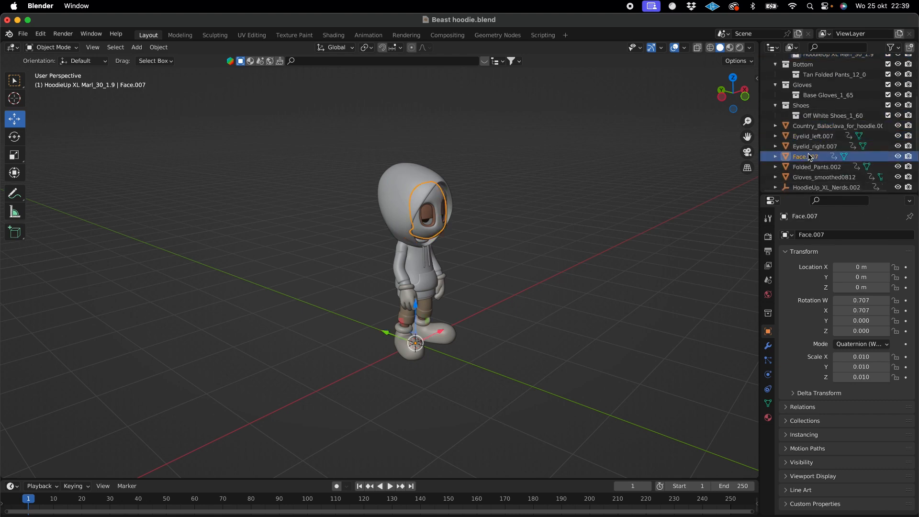
{"action": "scroll", "coordinate": [807, 158], "scroll_direction": "down", "scroll_amount": 1}
{"action": "left_click", "coordinate": [809, 154]}
{"action": "left_click", "coordinate": [808, 175]}
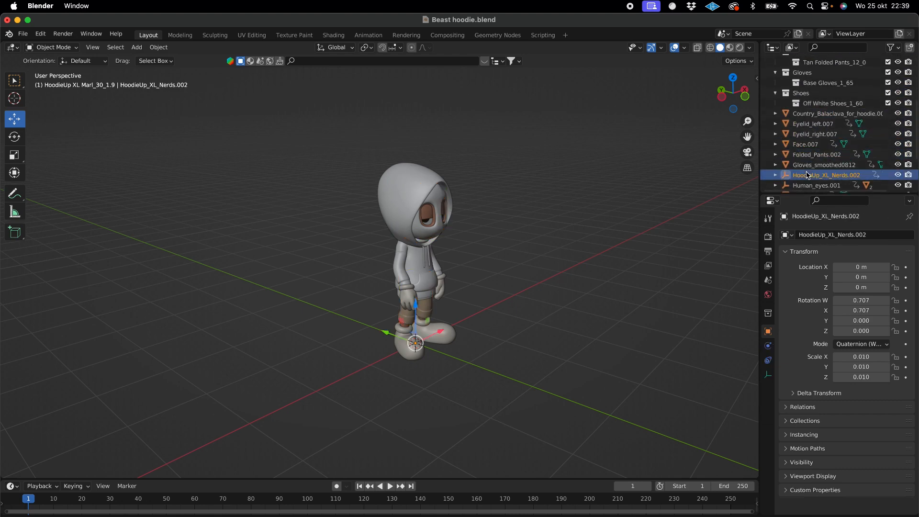
- Expand HoodieUp_XL_Nerds.002, select its hood.002 mesh and move it along X to about -47.5 m, away from the body
{"action": "scroll", "coordinate": [808, 175], "scroll_direction": "down", "scroll_amount": 3}
{"action": "left_click", "coordinate": [776, 143]}
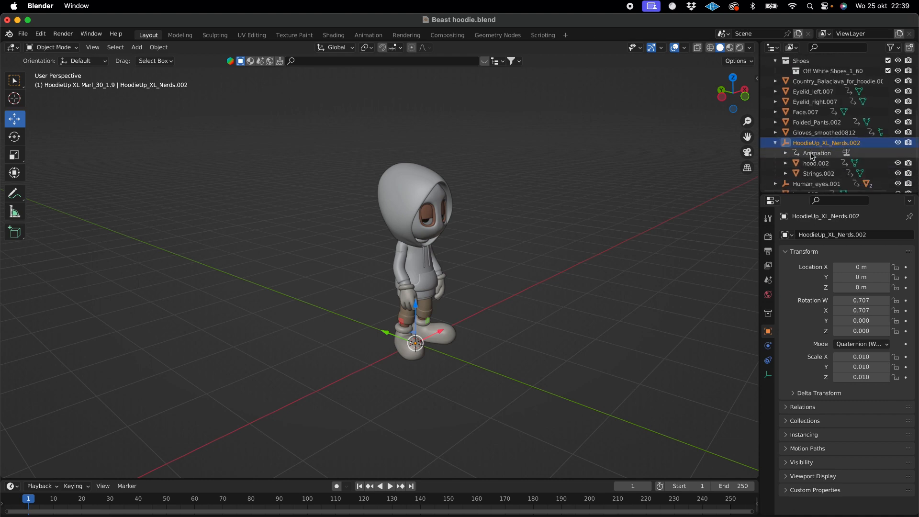
{"action": "left_click", "coordinate": [815, 164]}
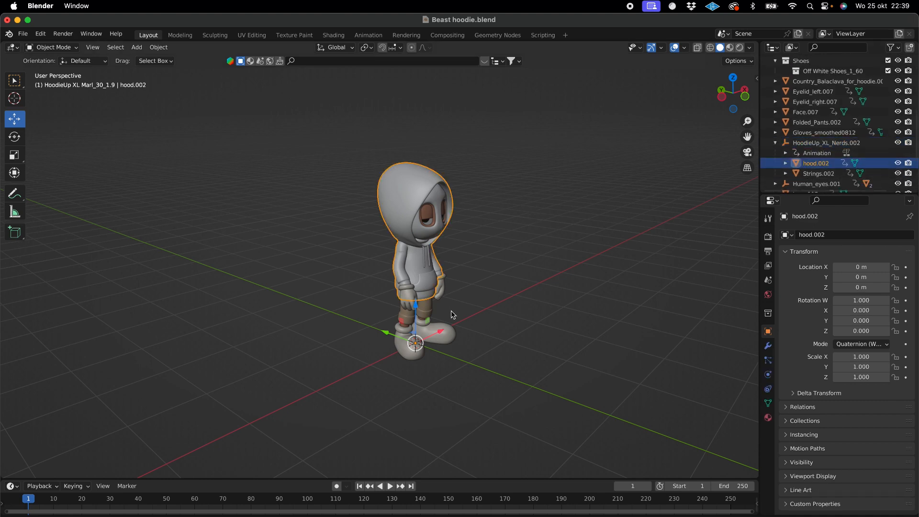
{"action": "left_click_drag", "start_coordinate": [441, 332], "coordinate": [421, 341]}
- Select all parts of the imported glTF character and delete them from the scene
{"action": "left_click_drag", "start_coordinate": [486, 359], "coordinate": [279, 116]}
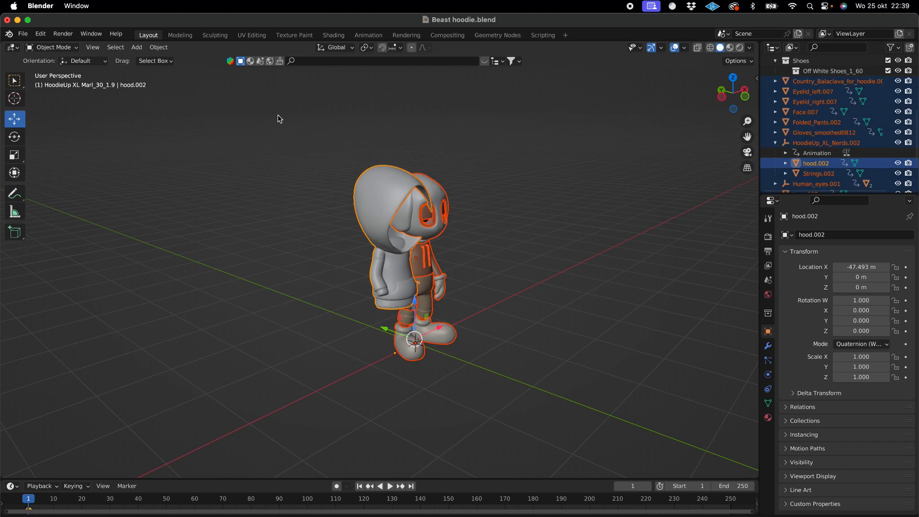
{"action": "key", "text": "x"}
{"action": "left_click", "coordinate": [279, 116]}
- Import Beast hoodie.fbx from the BEASTOWEEN folder, and check the auto-rigging progress in Mixamo before returning to Blender
{"action": "left_click", "coordinate": [22, 33]}
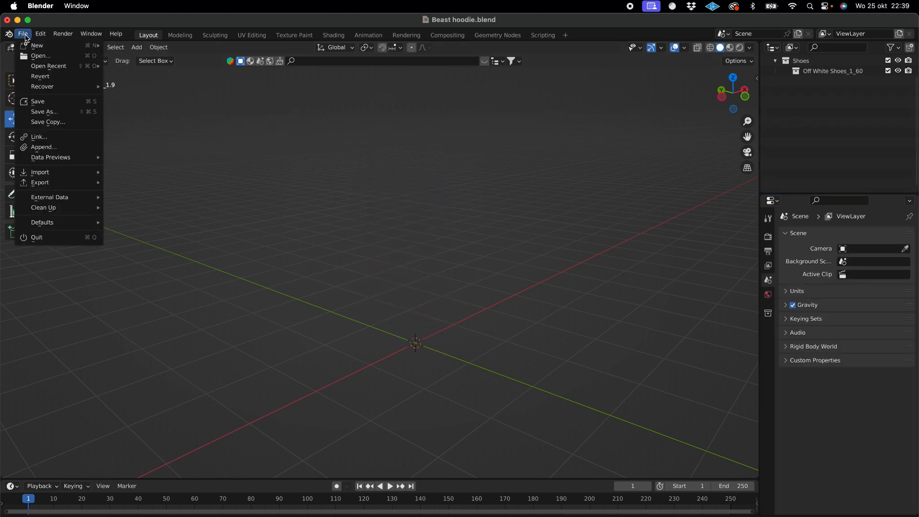
{"action": "mouse_move", "coordinate": [79, 174]}
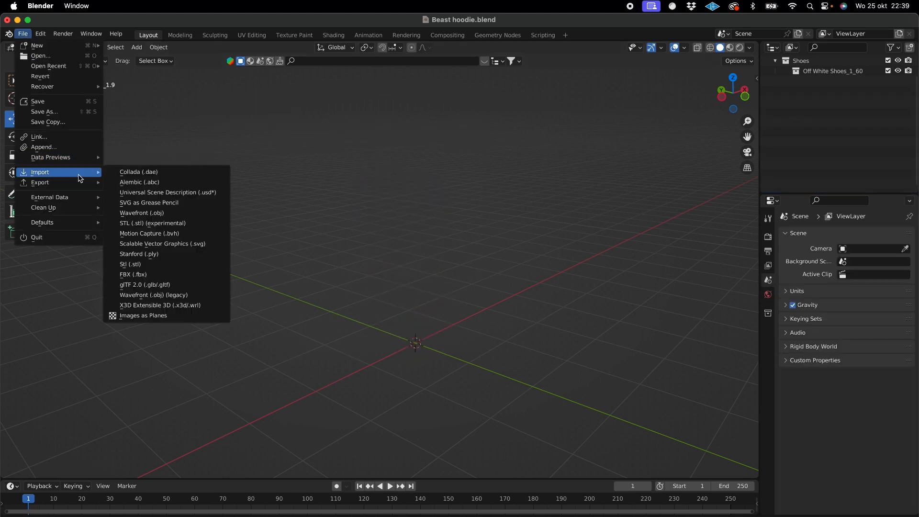
{"action": "left_click", "coordinate": [157, 275]}
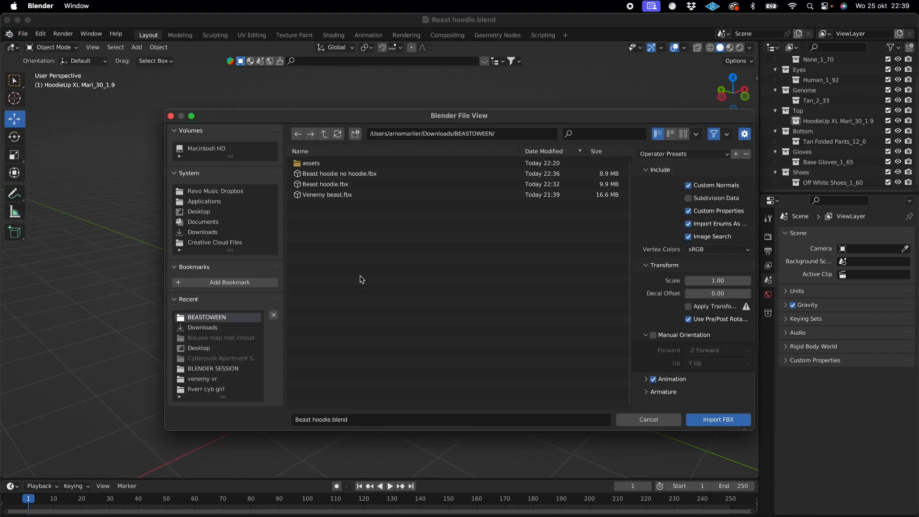
{"action": "double_click", "coordinate": [343, 184]}
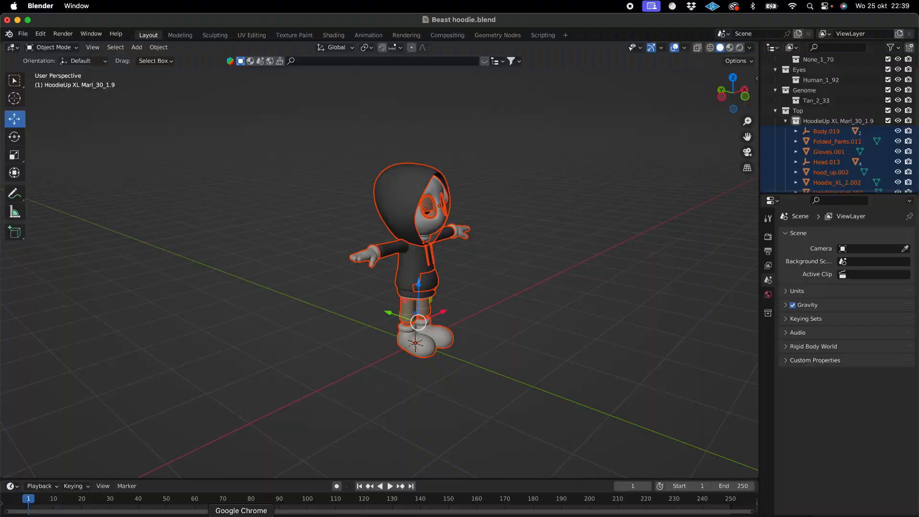
{"action": "left_click", "coordinate": [241, 516]}
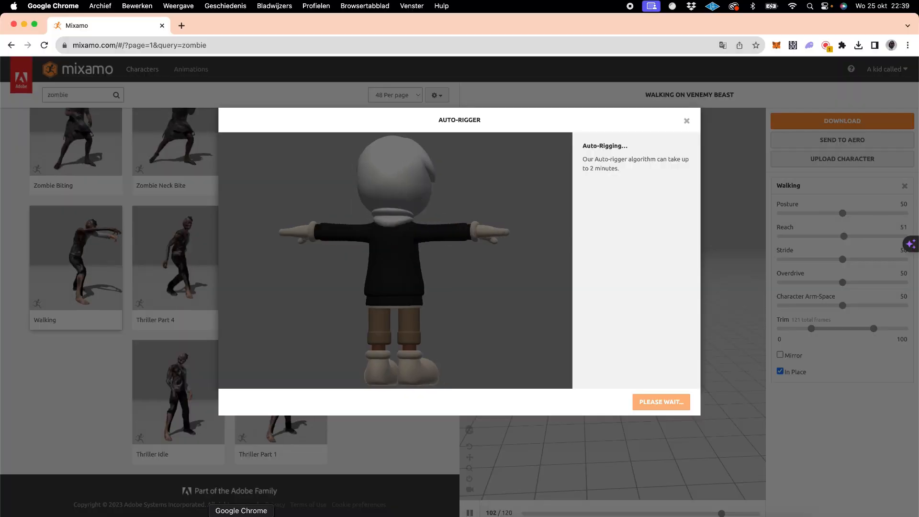
{"action": "left_click", "coordinate": [602, 516]}
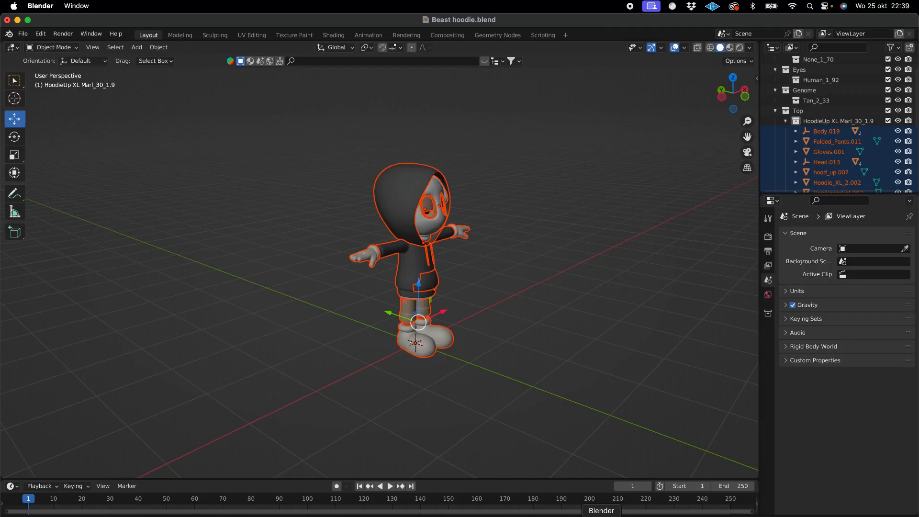
- Select all parts of the T-posed hoodie character and move them along negative X by about 2.5 m, away from the scene origin
{"action": "left_click", "coordinate": [400, 193]}
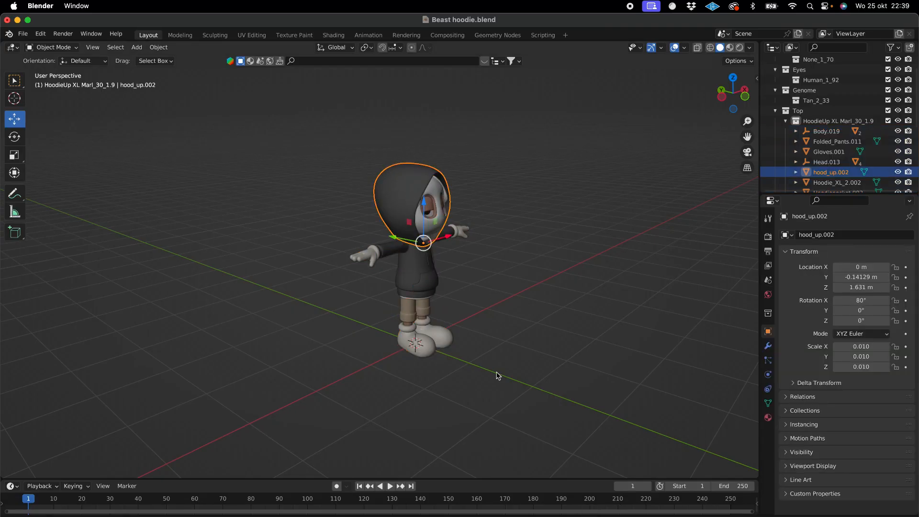
{"action": "left_click_drag", "start_coordinate": [562, 394], "coordinate": [325, 153]}
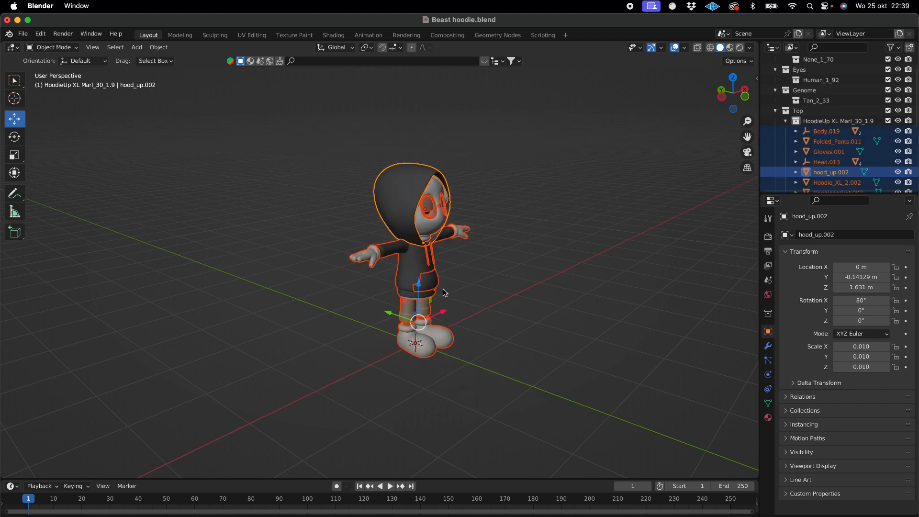
{"action": "left_click_drag", "start_coordinate": [442, 313], "coordinate": [325, 368]}
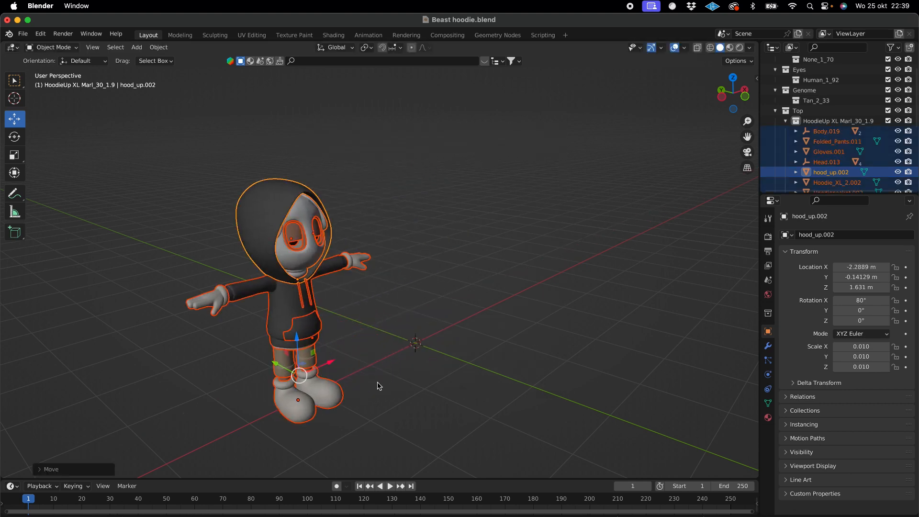
{"action": "scroll", "coordinate": [428, 367], "scroll_direction": "right", "scroll_amount": 5}
{"action": "scroll", "coordinate": [429, 372], "scroll_direction": "right", "scroll_amount": 3}
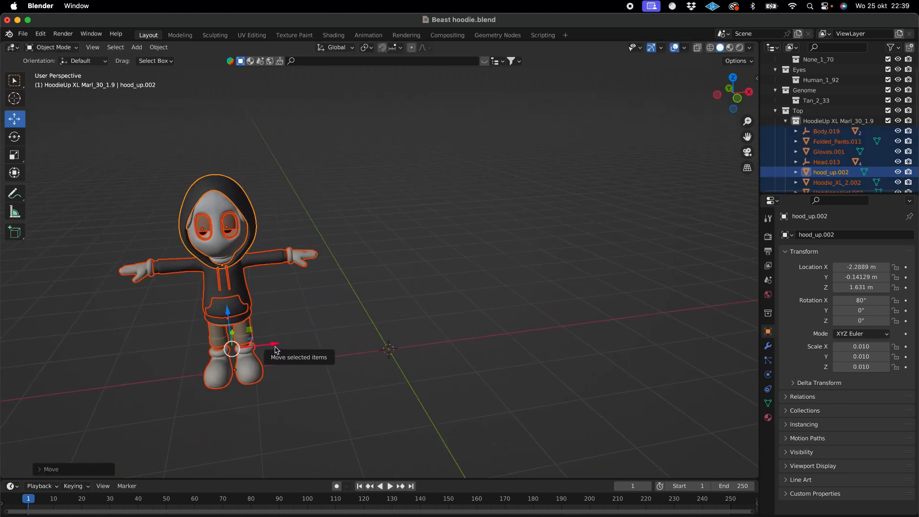
{"action": "left_click_drag", "start_coordinate": [276, 346], "coordinate": [258, 349]}
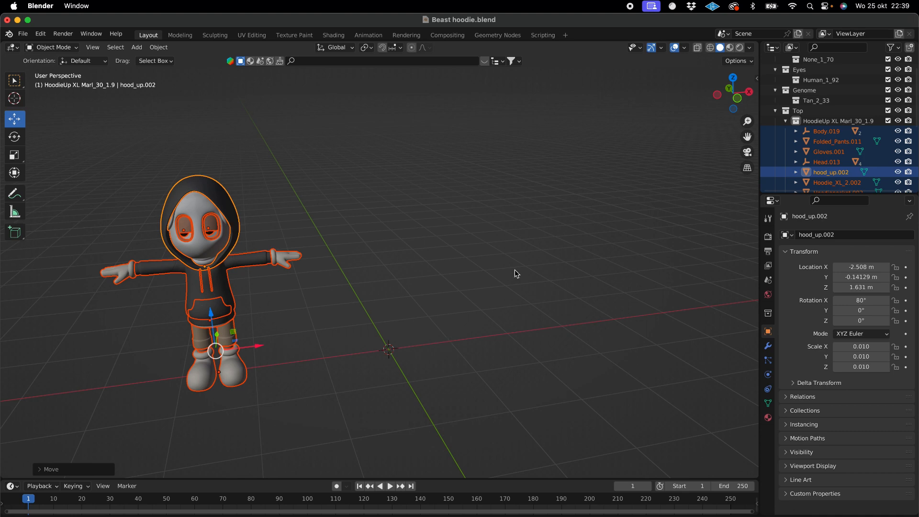
- Move the separate hood_up.002 mesh along X to about -0.52 m, away from the head, and undo that move
{"action": "left_click", "coordinate": [230, 219]}
{"action": "left_click_drag", "start_coordinate": [240, 267], "coordinate": [392, 254]}
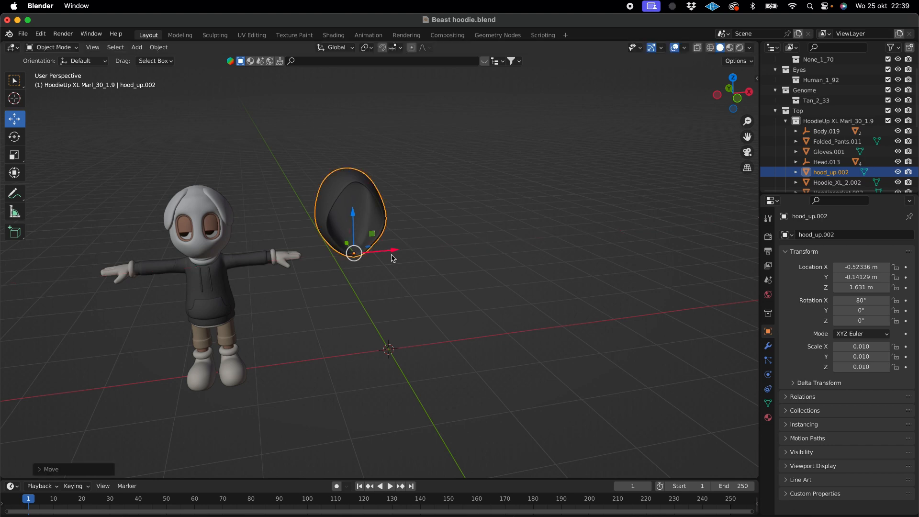
{"action": "key", "text": "super+z"}
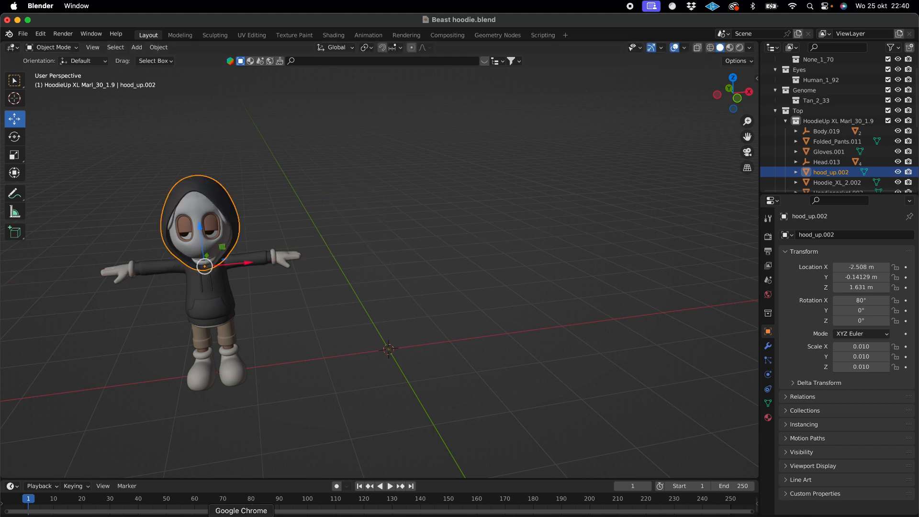
- Switch to Mixamo, accept the auto-rigged hoodless character and proceed with it in place of the previous character
{"action": "left_click", "coordinate": [440, 508]}
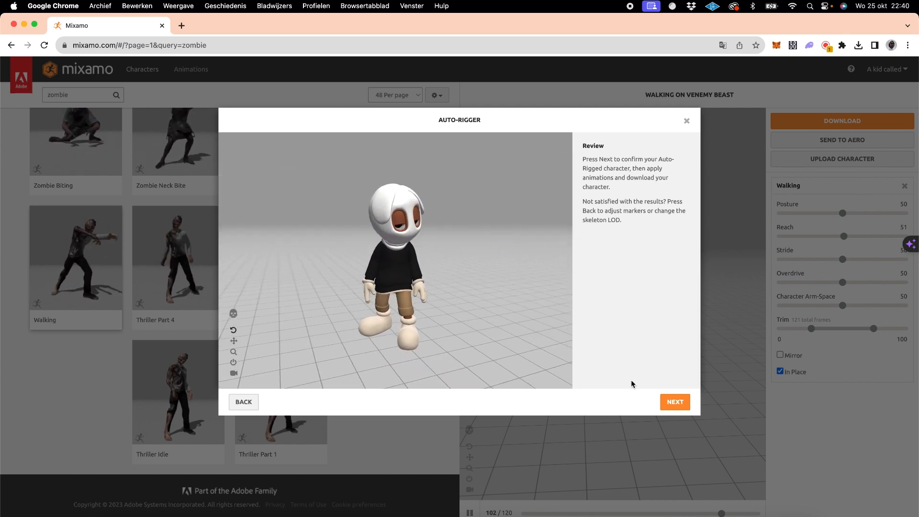
{"action": "left_click", "coordinate": [676, 406]}
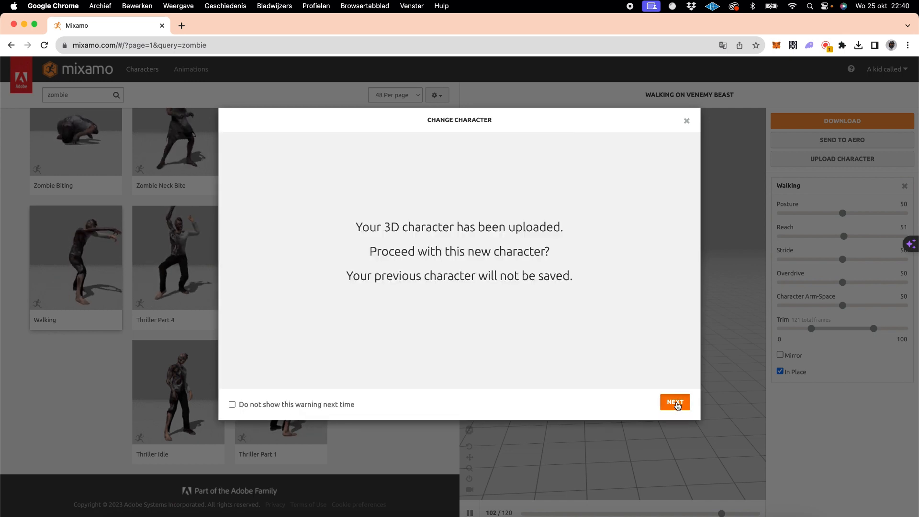
{"action": "left_click", "coordinate": [675, 405]}
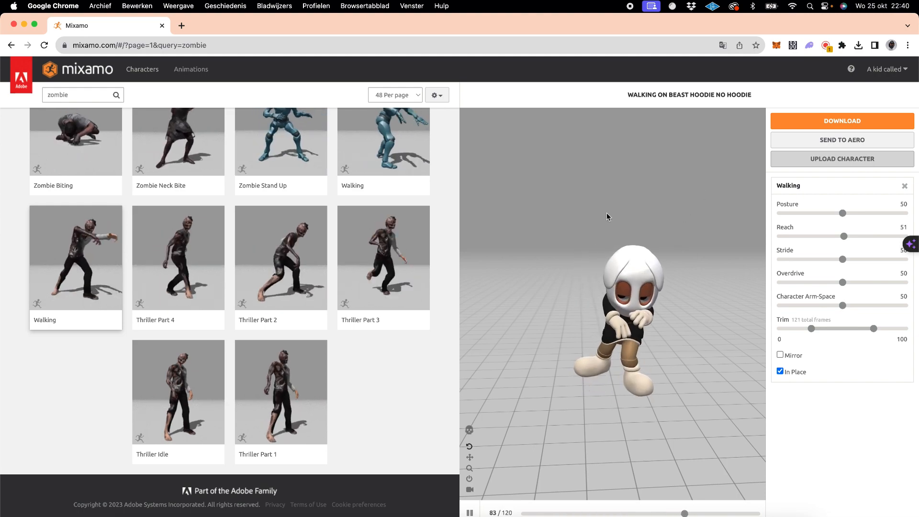
{"action": "scroll", "coordinate": [402, 265], "scroll_direction": "up", "scroll_amount": 10}
{"action": "scroll", "coordinate": [402, 264], "scroll_direction": "up", "scroll_amount": 5}
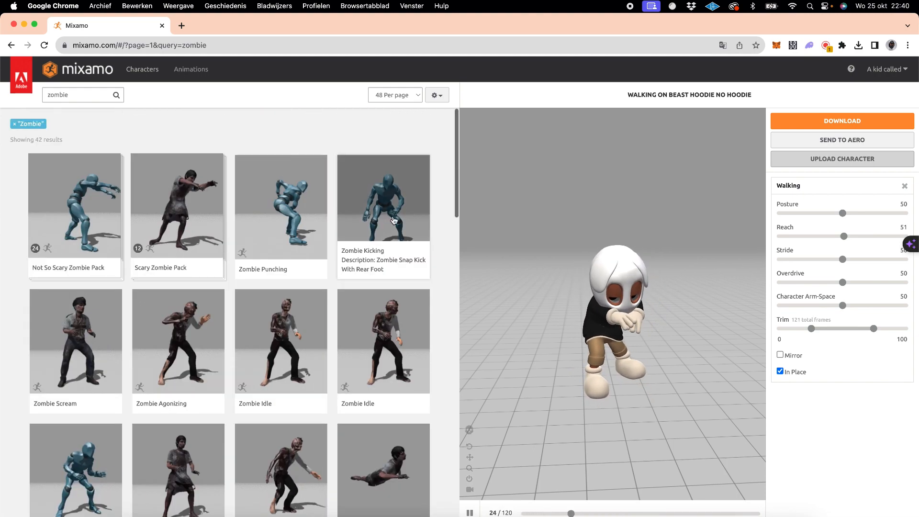
{"action": "left_click", "coordinate": [830, 122]}
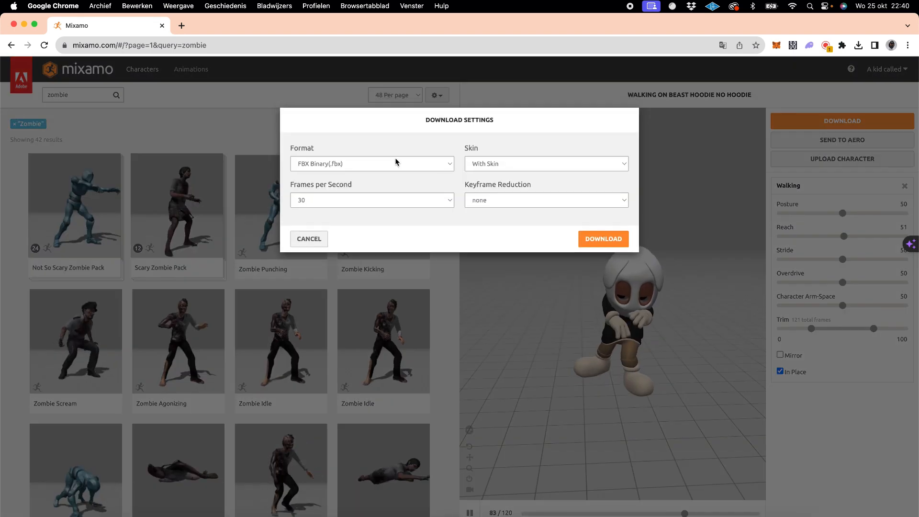
{"action": "left_click", "coordinate": [389, 163]}
{"action": "left_click", "coordinate": [389, 166]}
{"action": "left_click", "coordinate": [511, 167]}
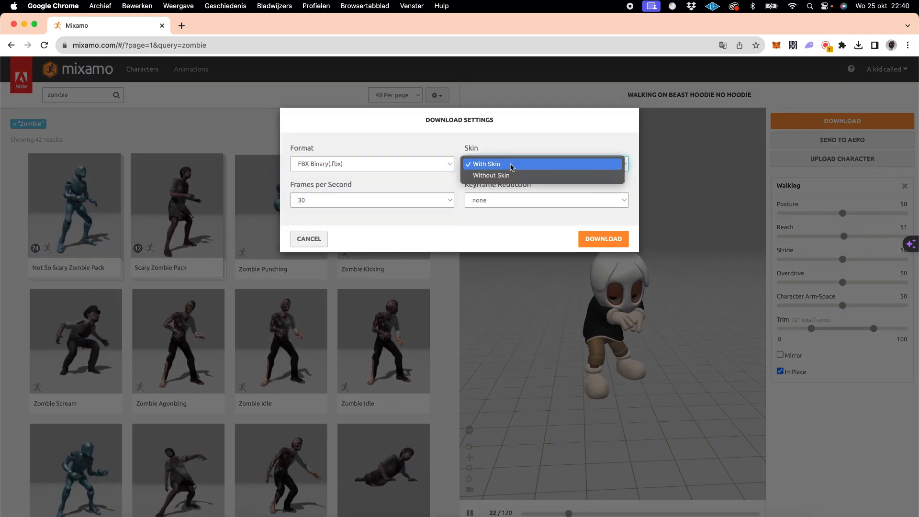
{"action": "left_click", "coordinate": [362, 169]}
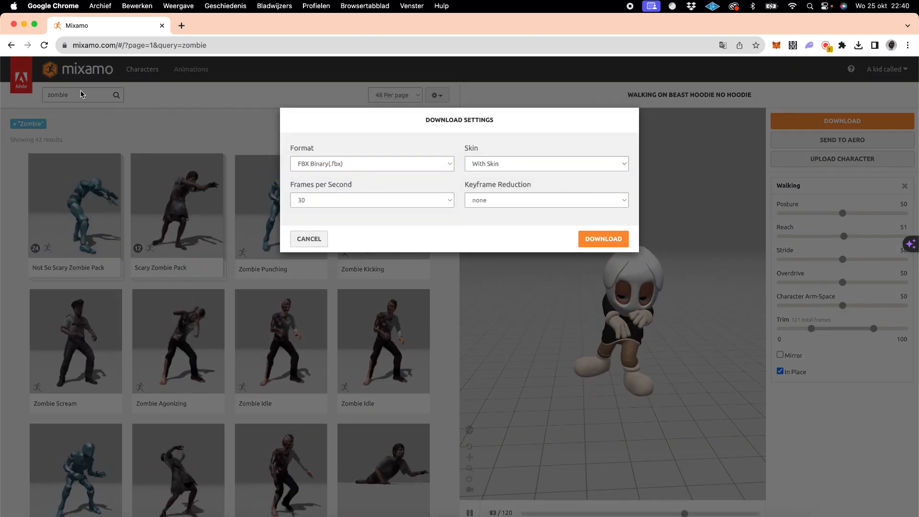
{"action": "left_click", "coordinate": [309, 239]}
- Search the animations for "t pose", apply T-Pose to the character and download it as FBX Binary with skin at 30 frames per second
{"action": "double_click", "coordinate": [100, 95]}
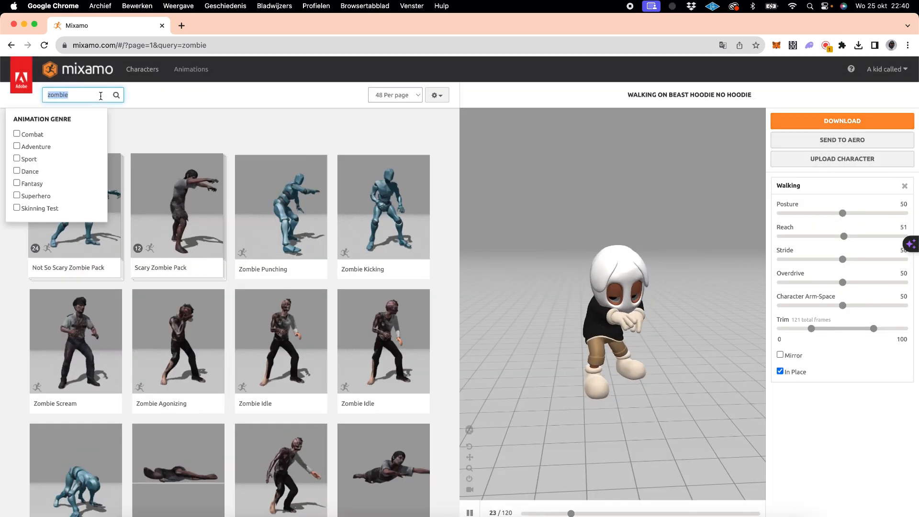
{"action": "type", "text": "t pose"}
{"action": "key", "text": "Return"}
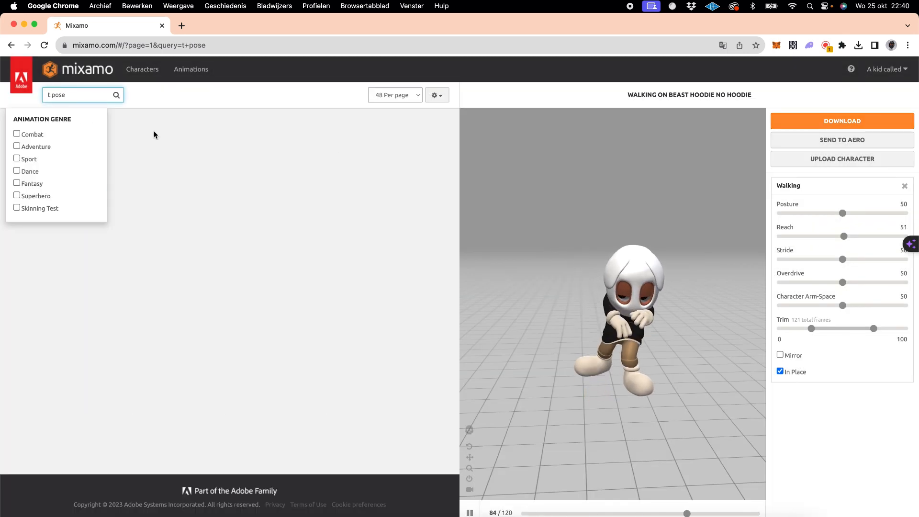
{"action": "left_click", "coordinate": [72, 219]}
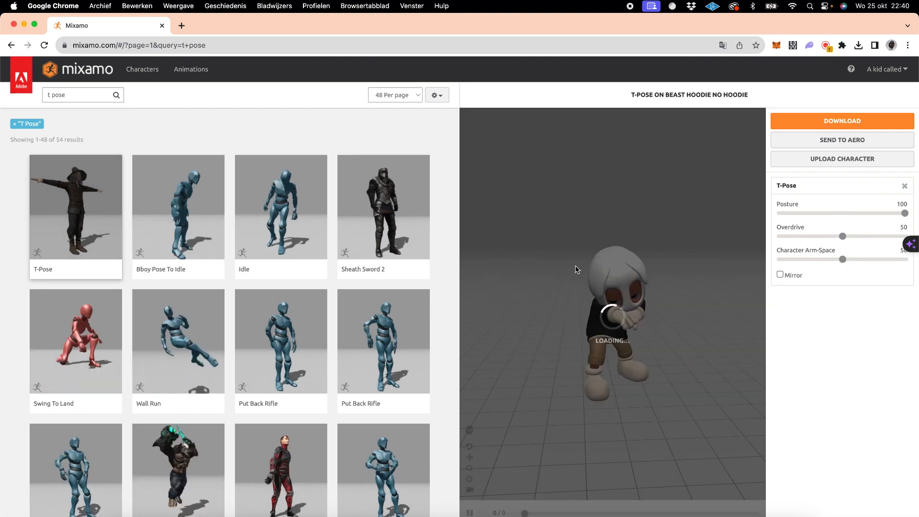
{"action": "left_click", "coordinate": [809, 121]}
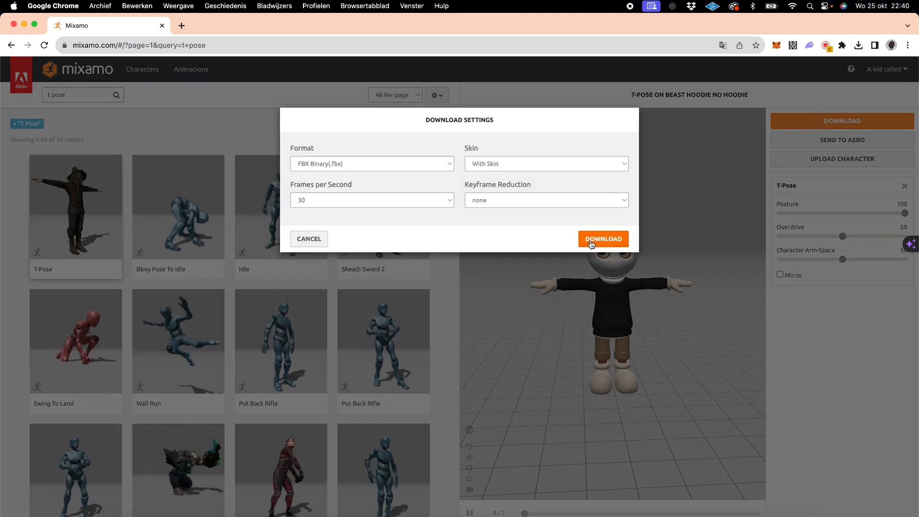
{"action": "left_click", "coordinate": [588, 244]}
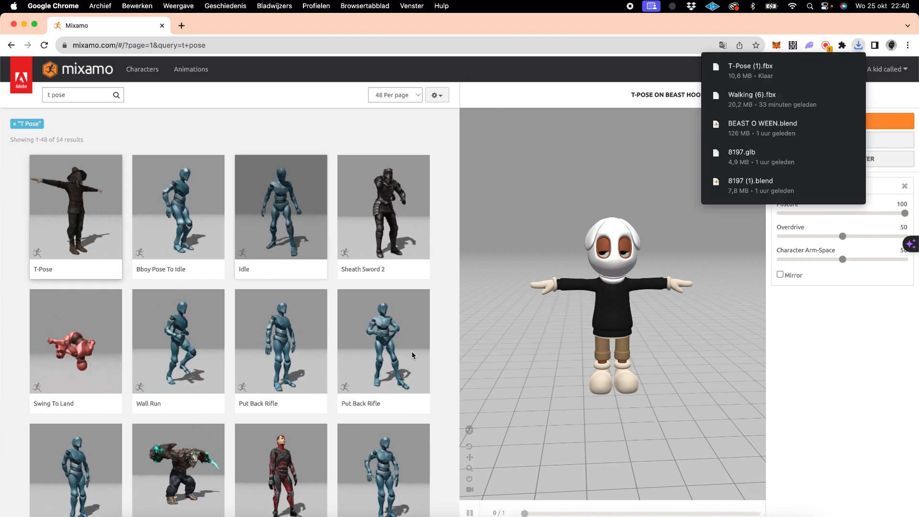
- Switch to Blender, import T-Pose (1).fbx from the Downloads folder and move the imported character along X to about 0.25 m
{"action": "left_click", "coordinate": [546, 510]}
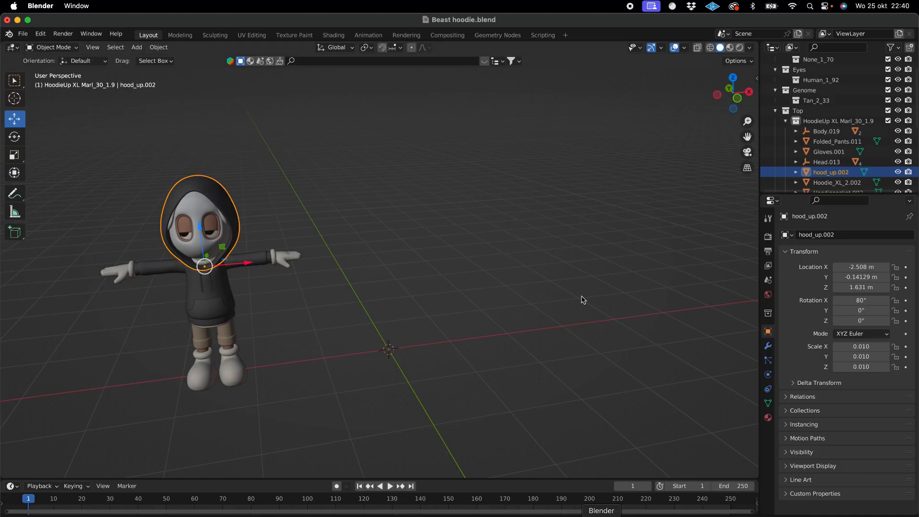
{"action": "left_click", "coordinate": [23, 33]}
{"action": "mouse_move", "coordinate": [67, 174]}
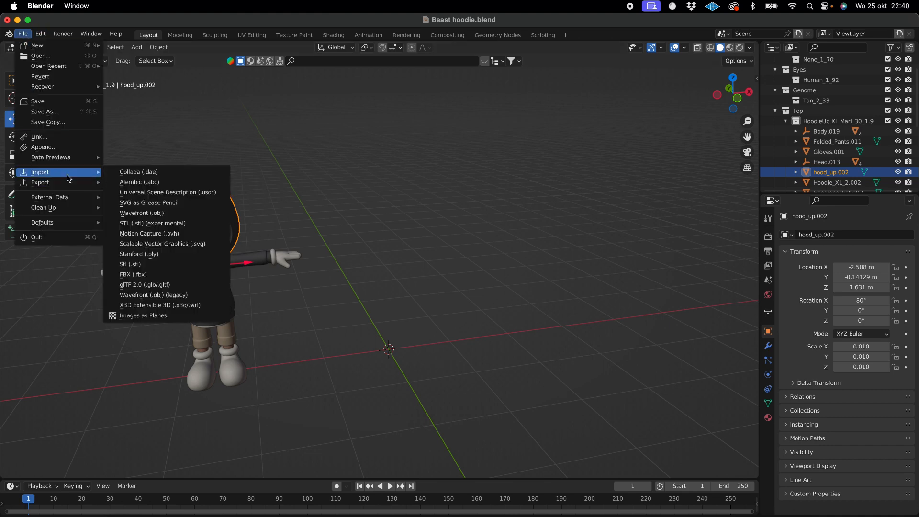
{"action": "left_click", "coordinate": [178, 275]}
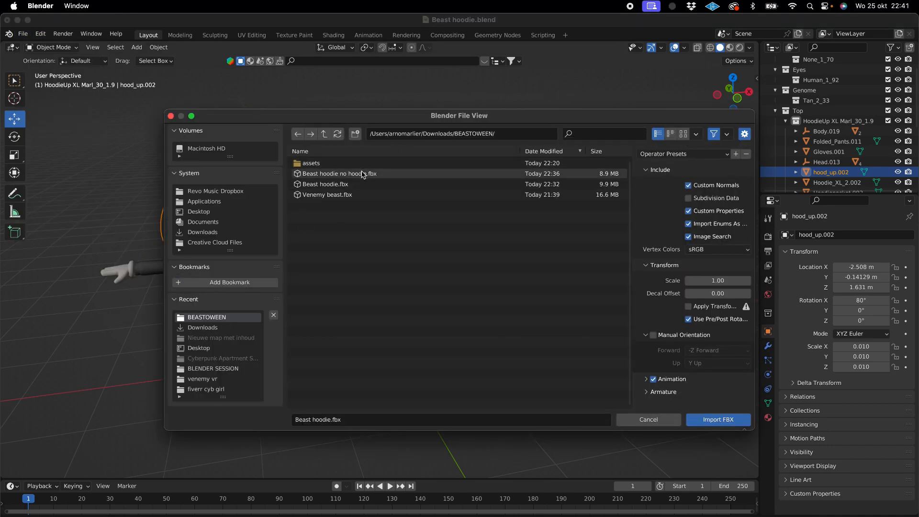
{"action": "left_click", "coordinate": [197, 232]}
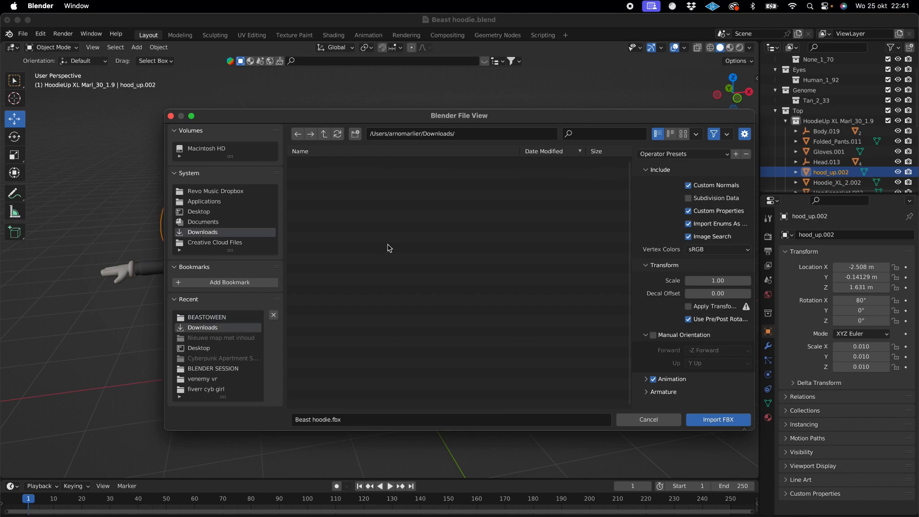
{"action": "scroll", "coordinate": [385, 297], "scroll_direction": "down", "scroll_amount": 20}
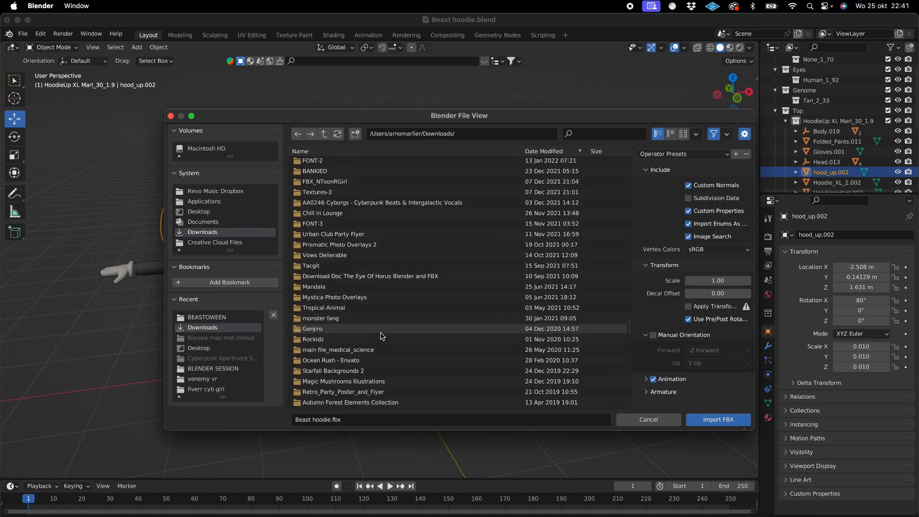
{"action": "scroll", "coordinate": [382, 335], "scroll_direction": "down", "scroll_amount": 10}
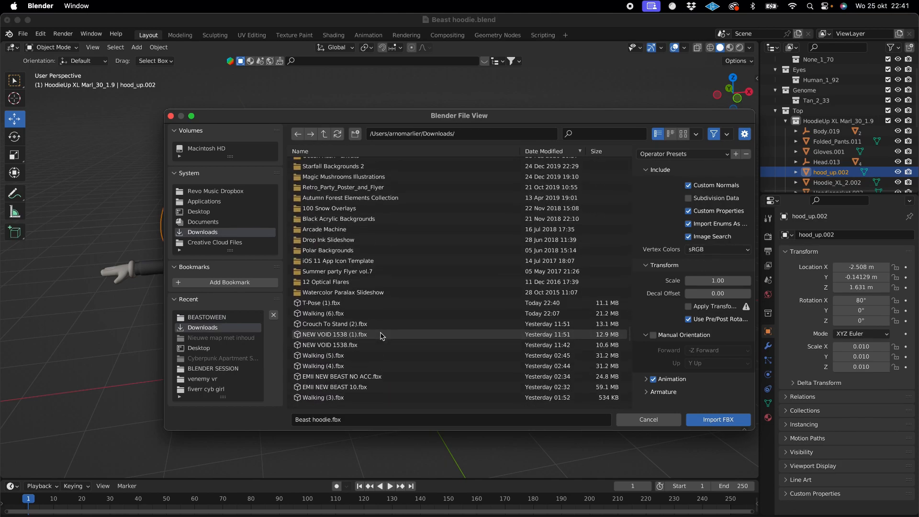
{"action": "double_click", "coordinate": [361, 303]}
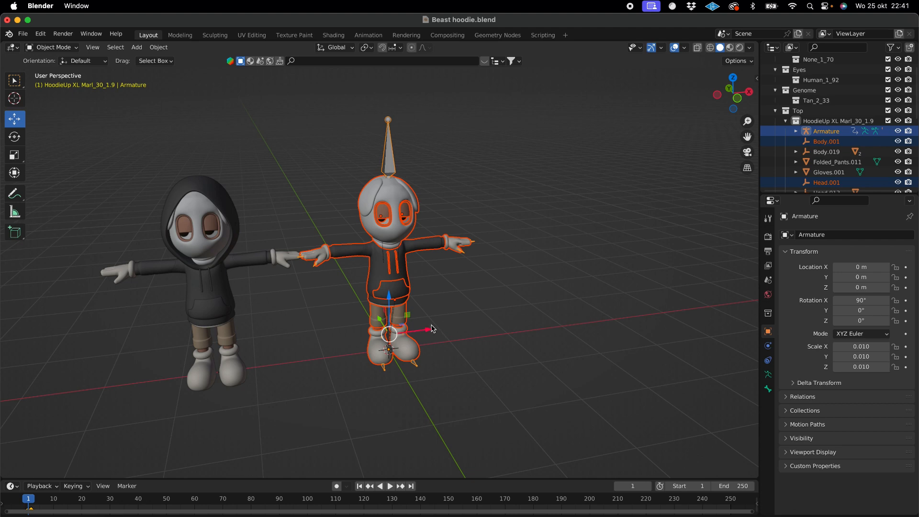
{"action": "left_click_drag", "start_coordinate": [431, 328], "coordinate": [445, 330]}
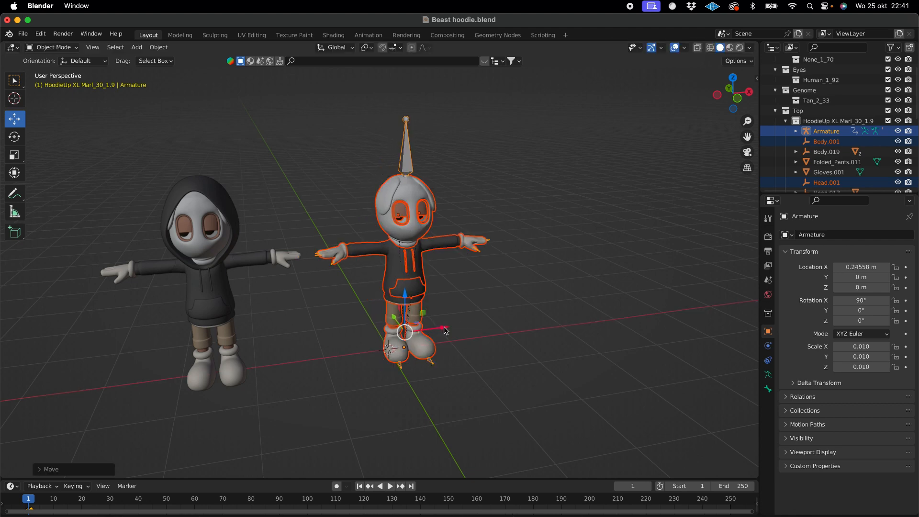
{"action": "left_click", "coordinate": [330, 230]}
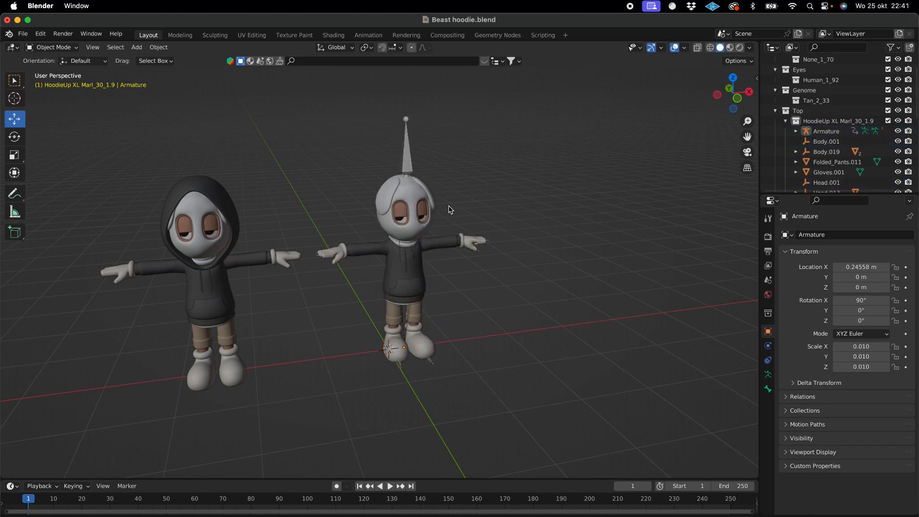
- Set the imported character's armature to display In Front so its bones show through the meshes
{"action": "left_click", "coordinate": [411, 166]}
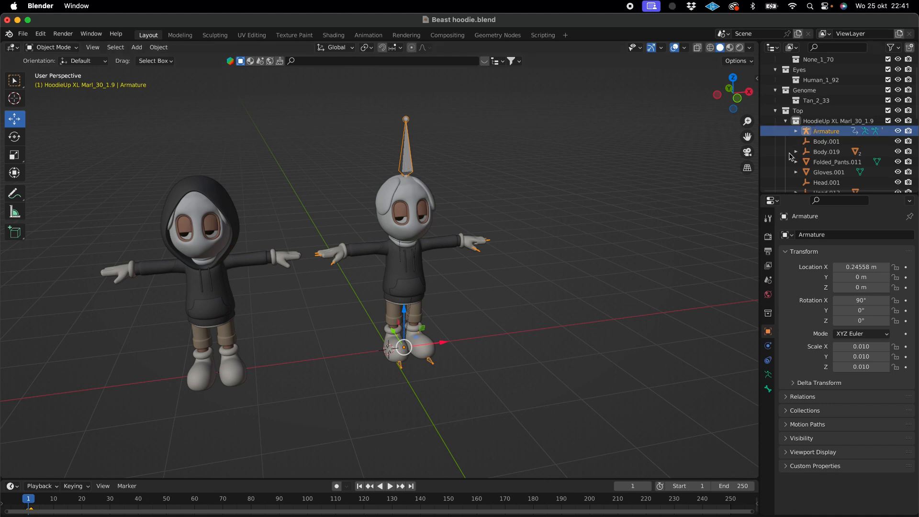
{"action": "left_click", "coordinate": [768, 375]}
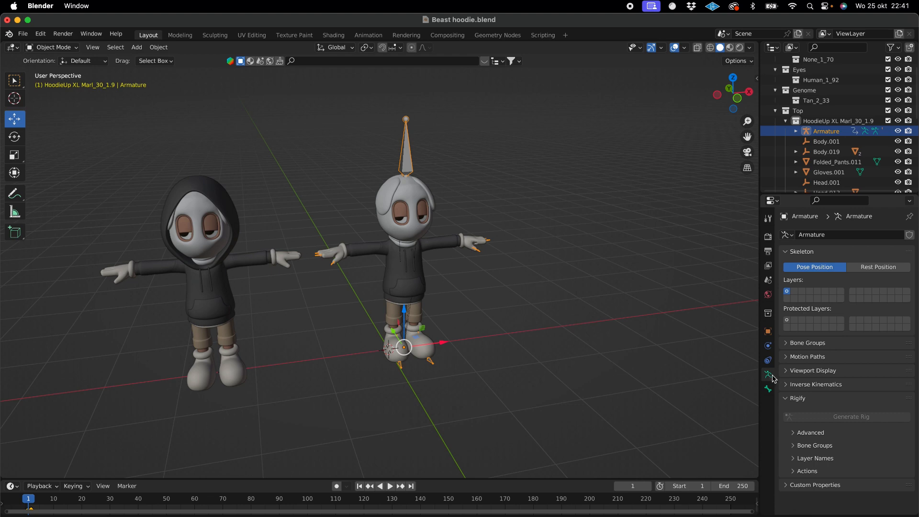
{"action": "left_click", "coordinate": [788, 372]}
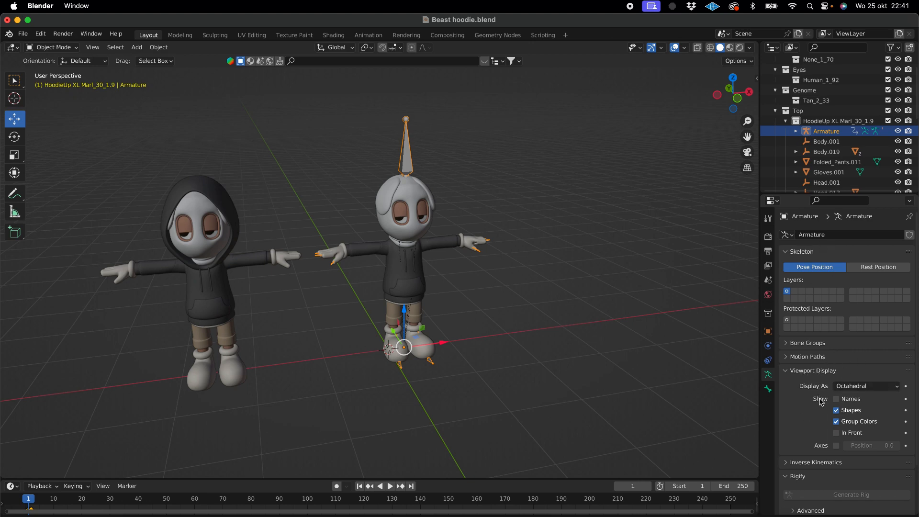
{"action": "left_click", "coordinate": [836, 433]}
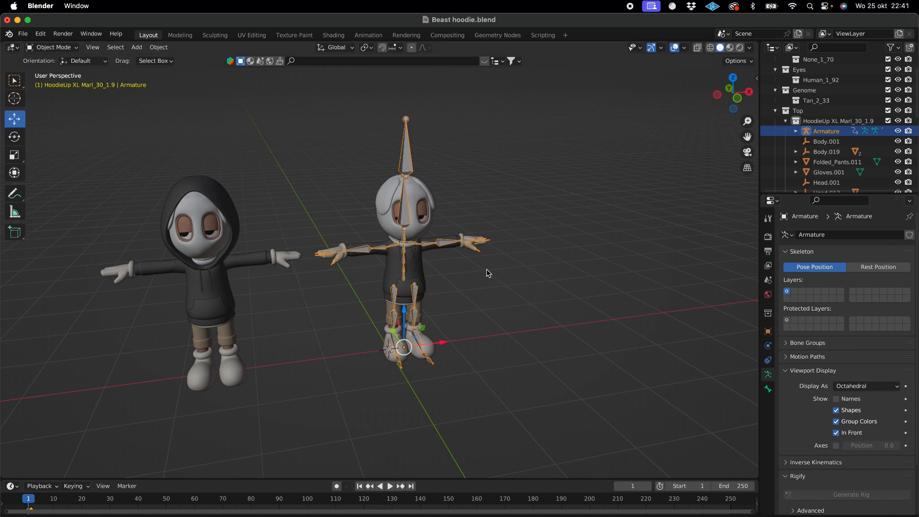
{"action": "scroll", "coordinate": [376, 241], "scroll_direction": "left", "scroll_amount": 20}
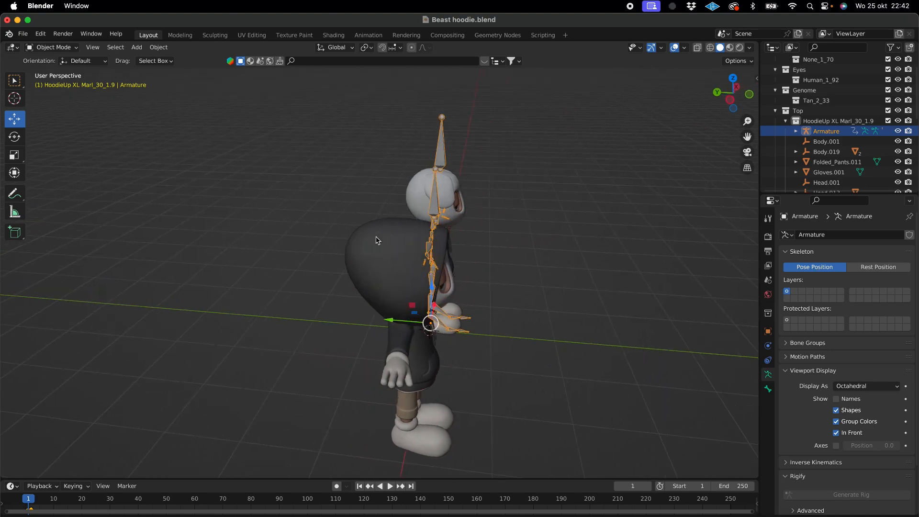
{"action": "scroll", "coordinate": [376, 240], "scroll_direction": "left", "scroll_amount": 15}
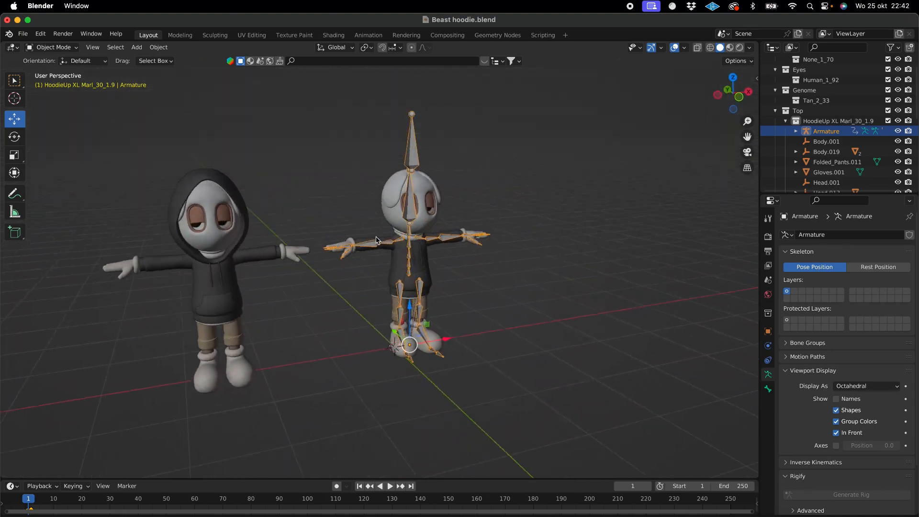
{"action": "scroll", "coordinate": [376, 241], "scroll_direction": "left", "scroll_amount": 4}
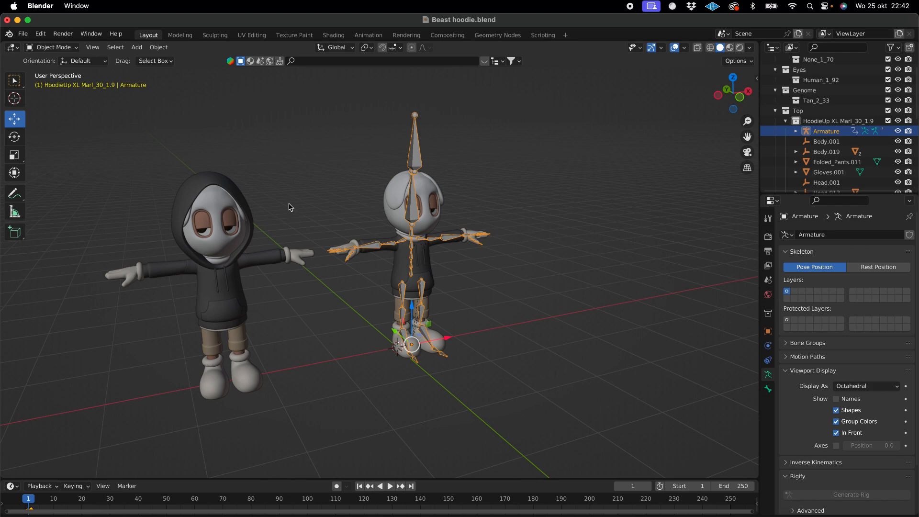
- Move the hood_up.002 mesh along X from the unrigged character onto the rigged character's head and check its fit
{"action": "left_click", "coordinate": [247, 208]}
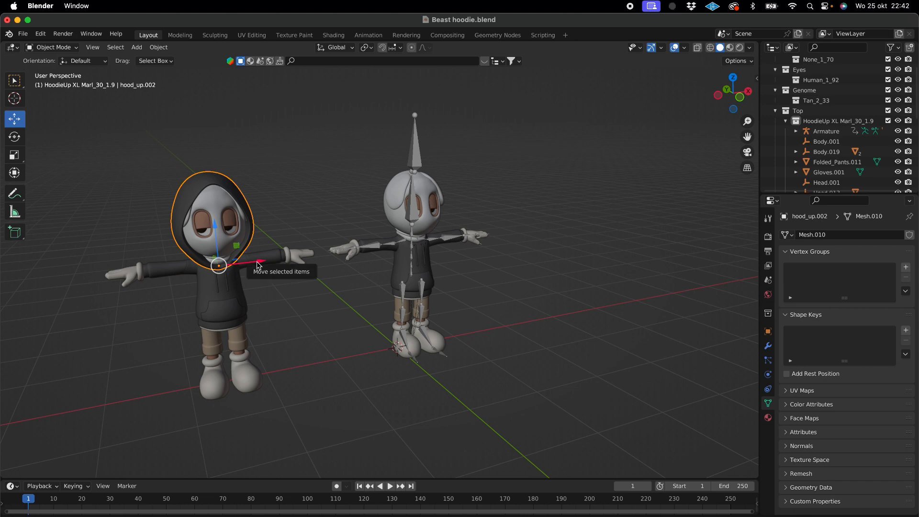
{"action": "left_click_drag", "start_coordinate": [258, 264], "coordinate": [457, 241]}
{"action": "scroll", "coordinate": [457, 241], "scroll_direction": "right", "scroll_amount": 6}
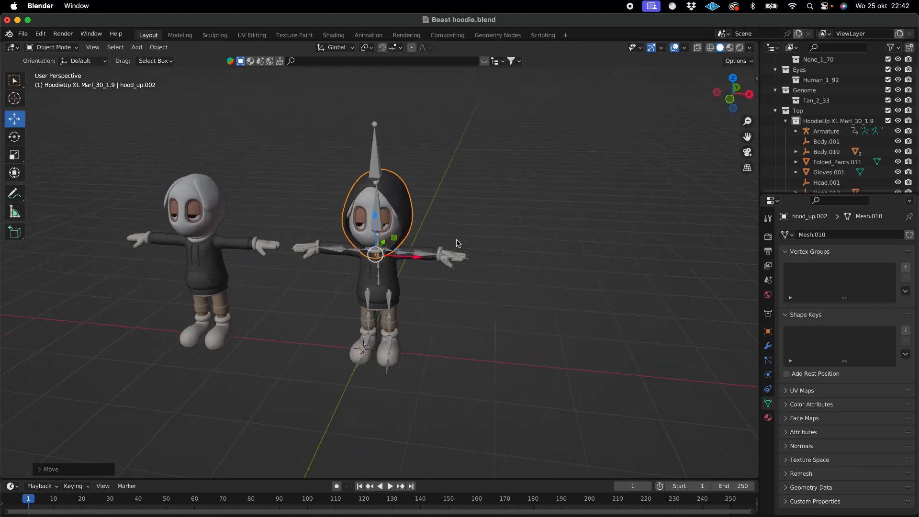
{"action": "scroll", "coordinate": [457, 242], "scroll_direction": "right", "scroll_amount": 15}
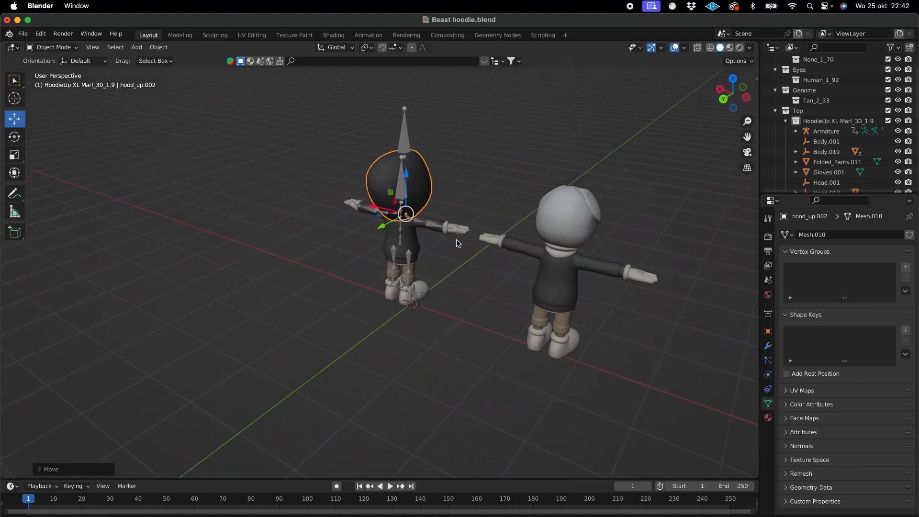
{"action": "scroll", "coordinate": [457, 243], "scroll_direction": "right", "scroll_amount": 12}
{"action": "scroll", "coordinate": [443, 201], "scroll_direction": "up", "scroll_amount": 10}
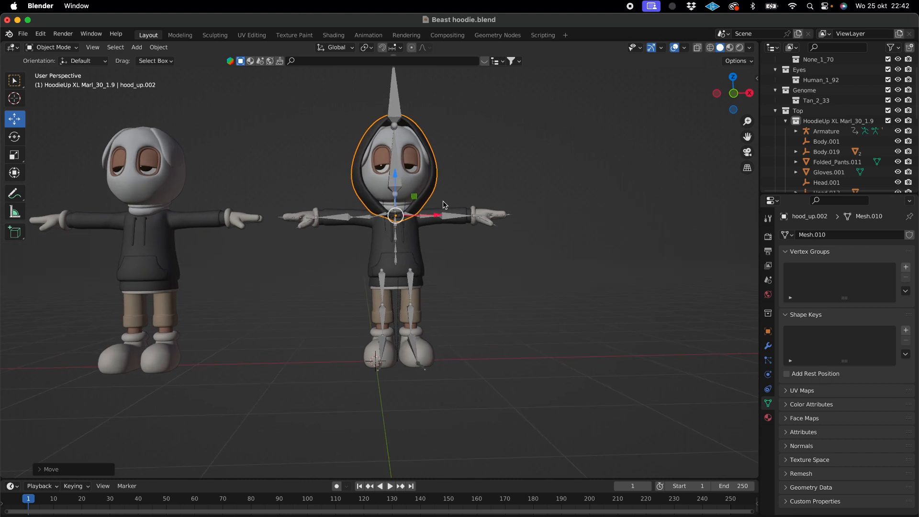
{"action": "scroll", "coordinate": [444, 200], "scroll_direction": "up", "scroll_amount": 5}
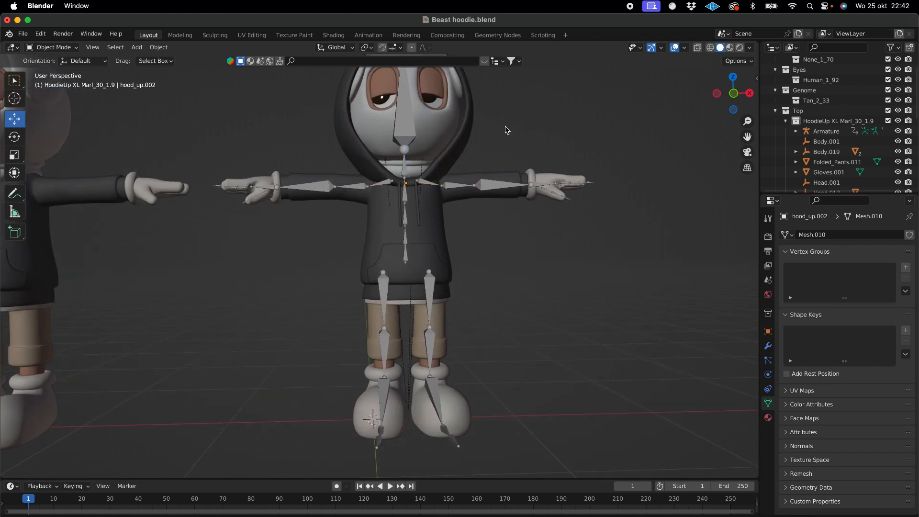
{"action": "scroll", "coordinate": [507, 129], "scroll_direction": "up", "scroll_amount": 8}
- Try to set a parent for the hood_up.002 mesh with the Object option
{"action": "left_click", "coordinate": [466, 126]}
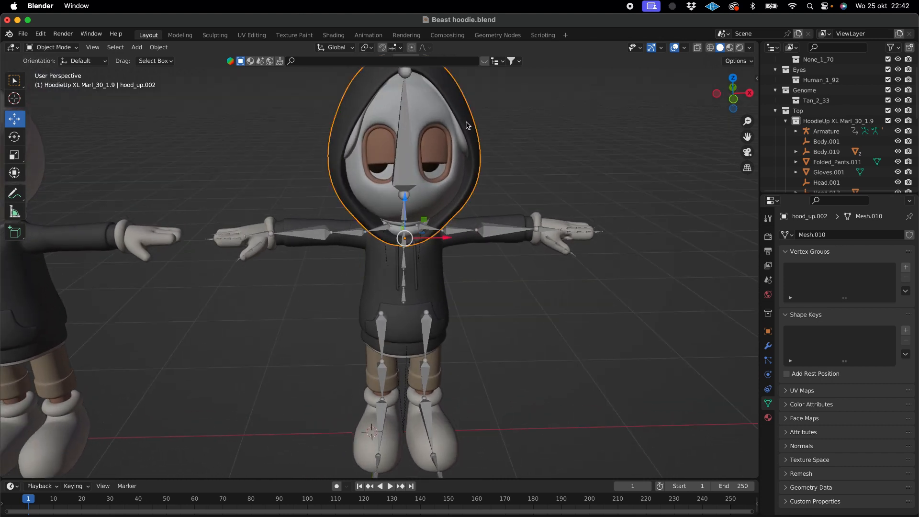
{"action": "scroll", "coordinate": [467, 126], "scroll_direction": "down", "scroll_amount": 6}
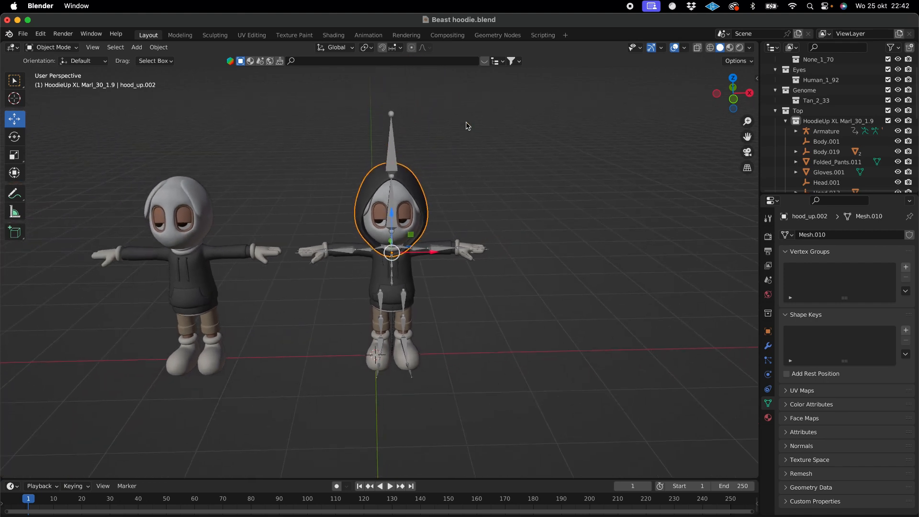
{"action": "key", "text": "super+p"}
{"action": "key", "text": "super+p"}
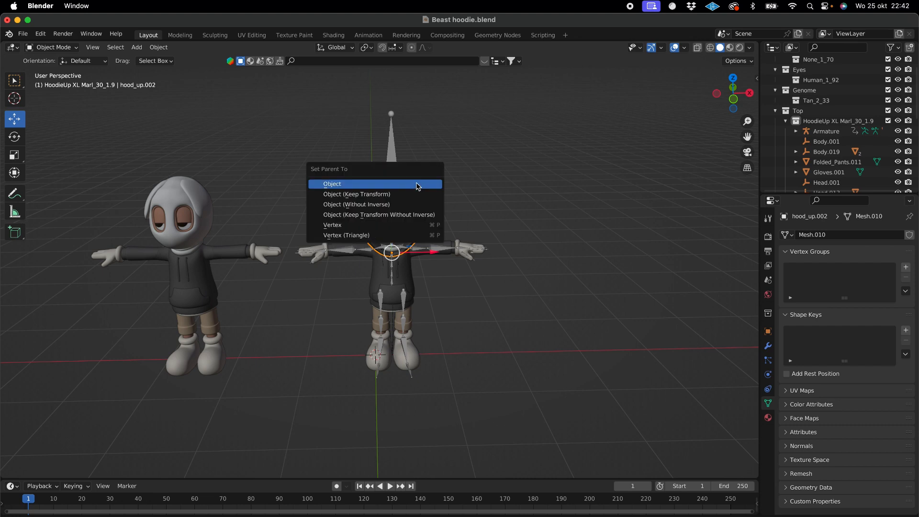
{"action": "left_click", "coordinate": [417, 186]}
{"action": "key", "text": "super+p"}
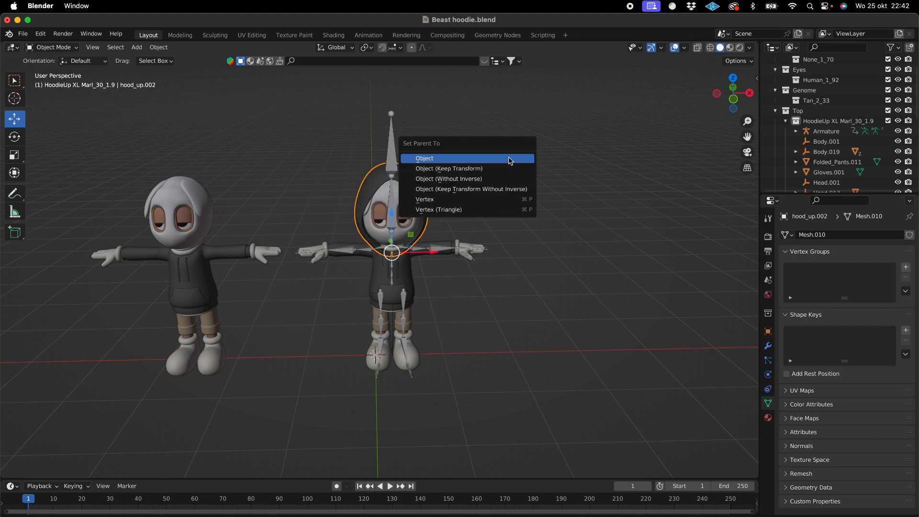
{"action": "left_click", "coordinate": [595, 152]}
- Clear the parent of the hood_up.002 mesh on the rigged character while keeping its transformation
{"action": "left_click", "coordinate": [419, 186]}
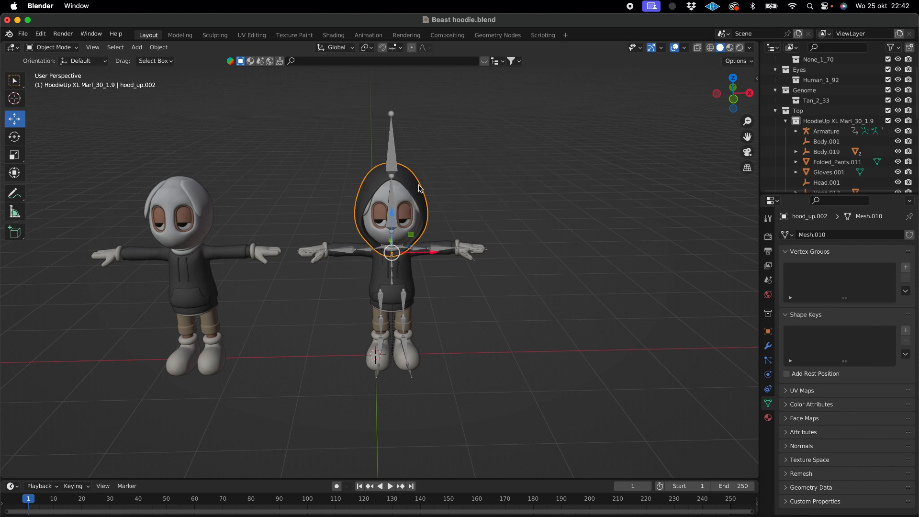
{"action": "key", "text": "alt+p"}
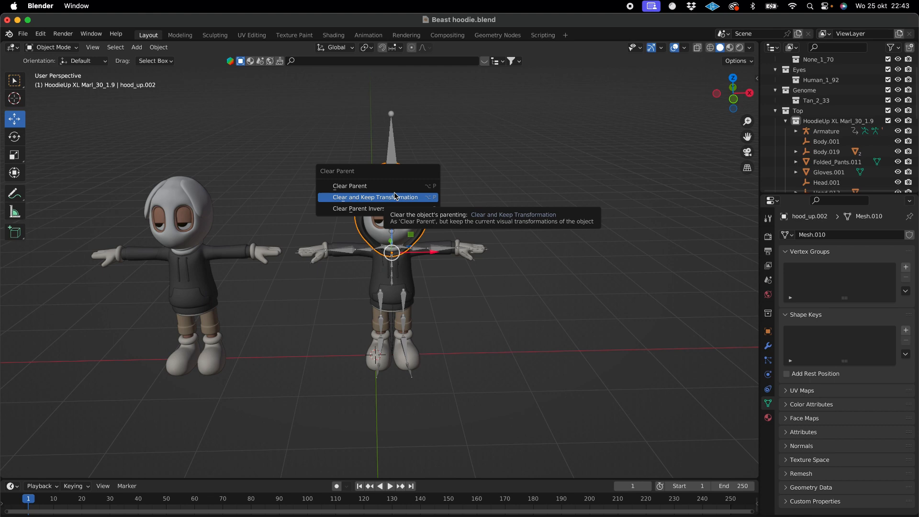
{"action": "left_click", "coordinate": [394, 196]}
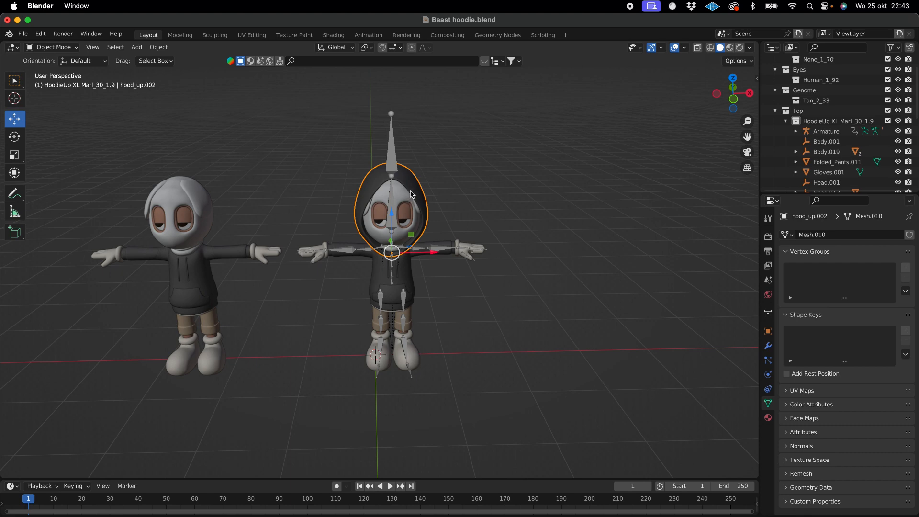
{"action": "key", "text": "ctrl+p"}
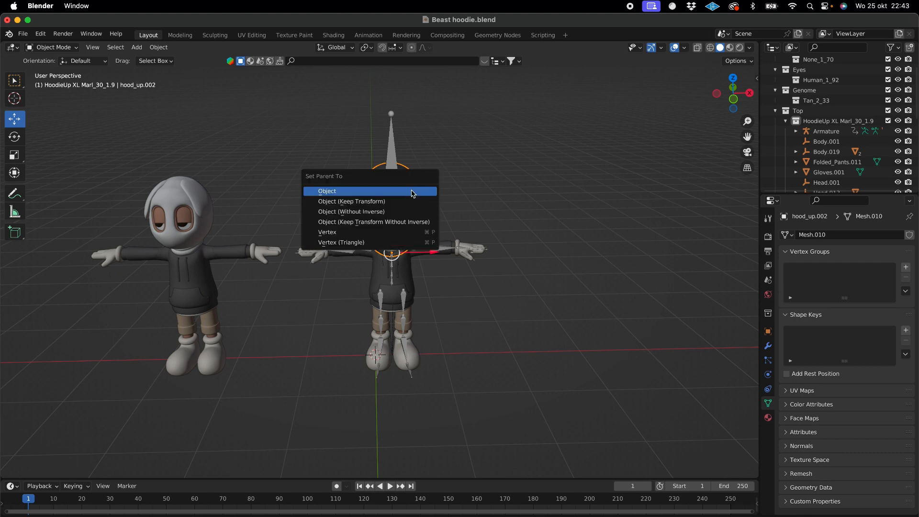
{"action": "left_click", "coordinate": [413, 193]}
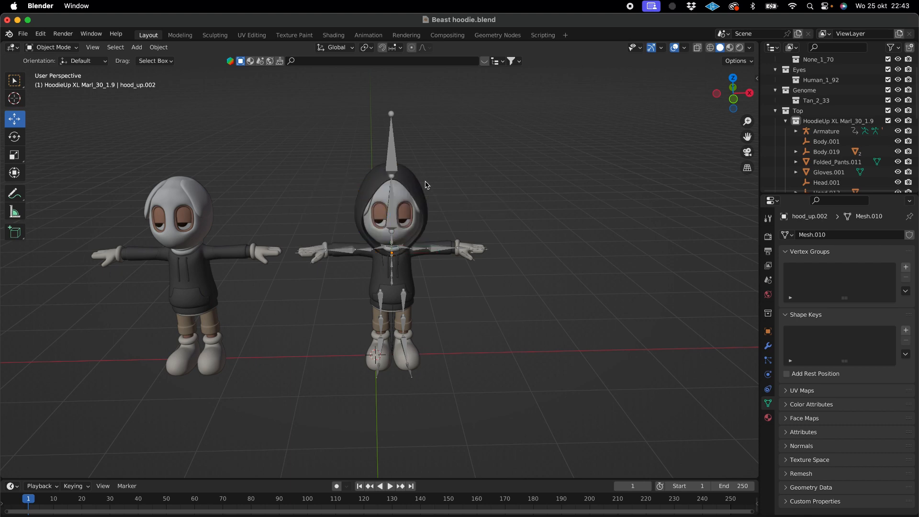
{"action": "key", "text": "alt+p"}
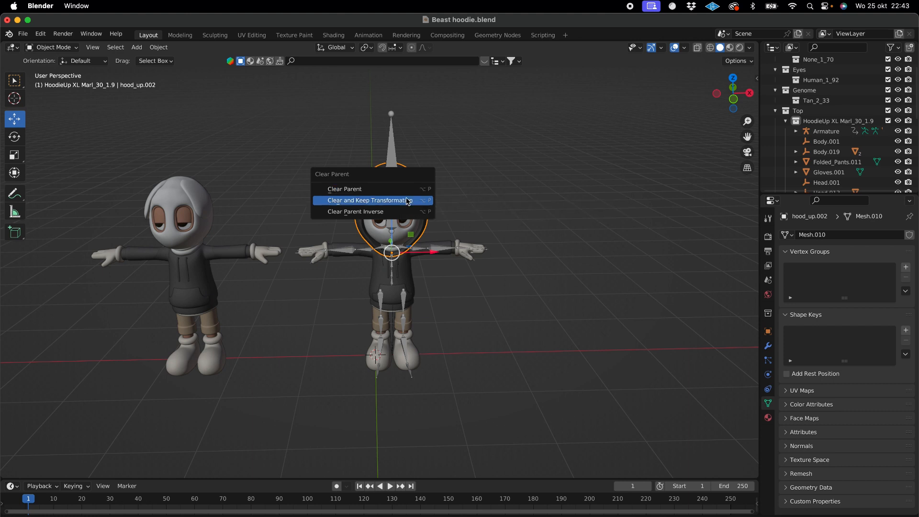
{"action": "left_click", "coordinate": [407, 200]}
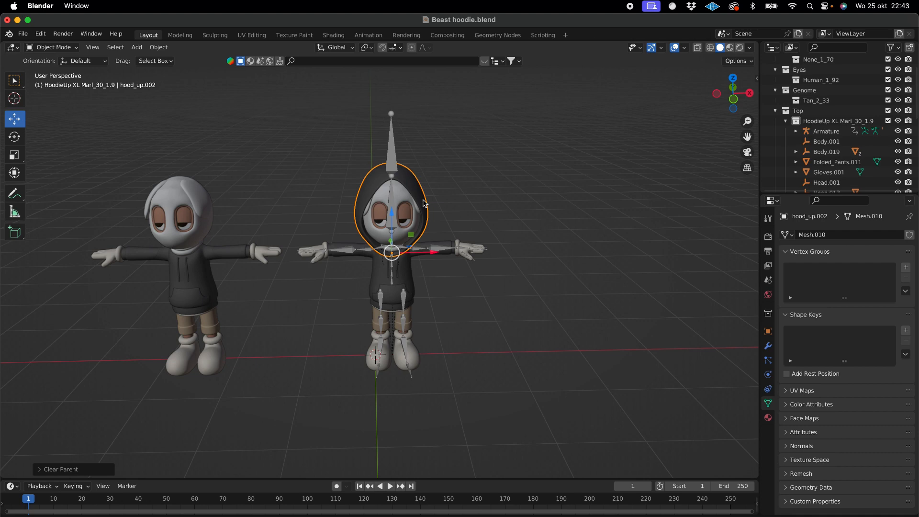
{"action": "key", "text": "alt+p"}
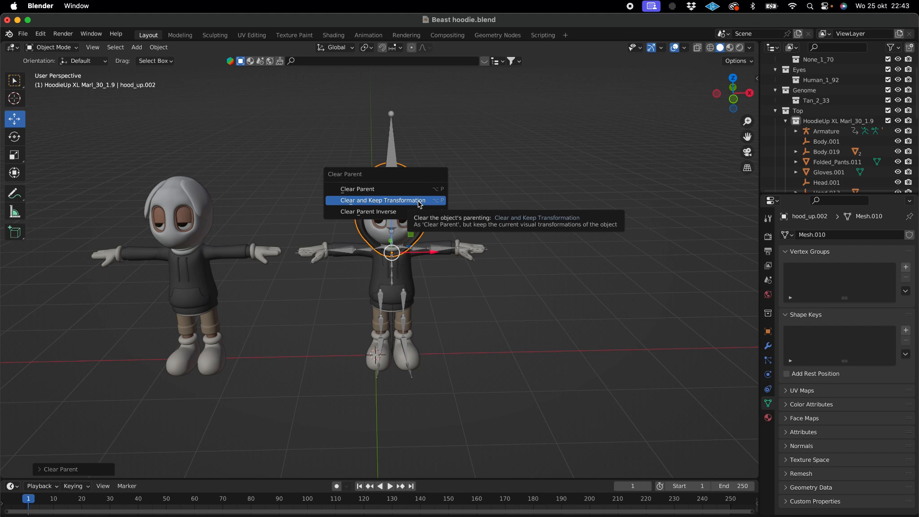
{"action": "left_click", "coordinate": [419, 204]}
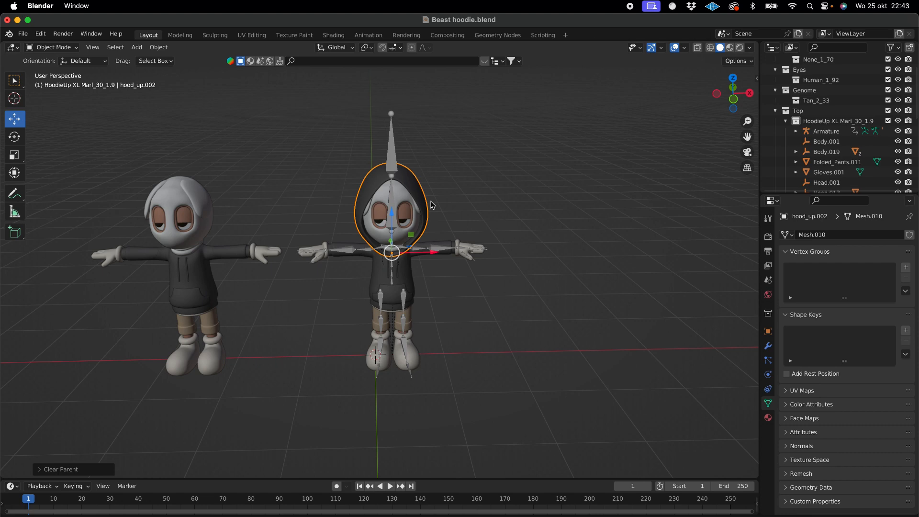
{"action": "key", "text": "alt+p"}
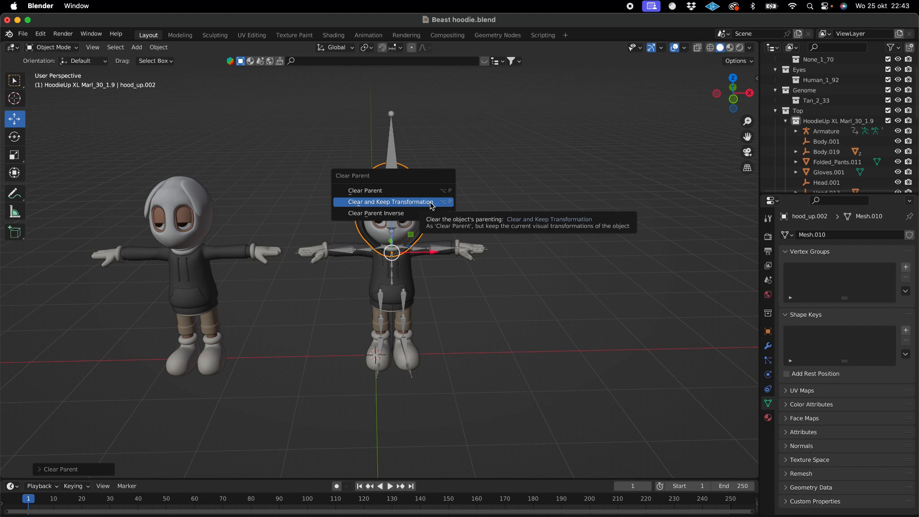
{"action": "left_click", "coordinate": [432, 206]}
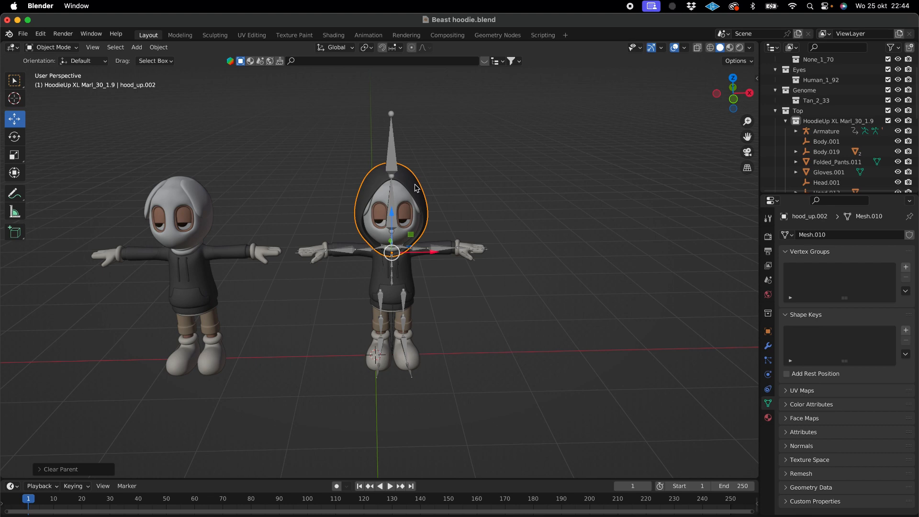
{"action": "left_click", "coordinate": [415, 185]}
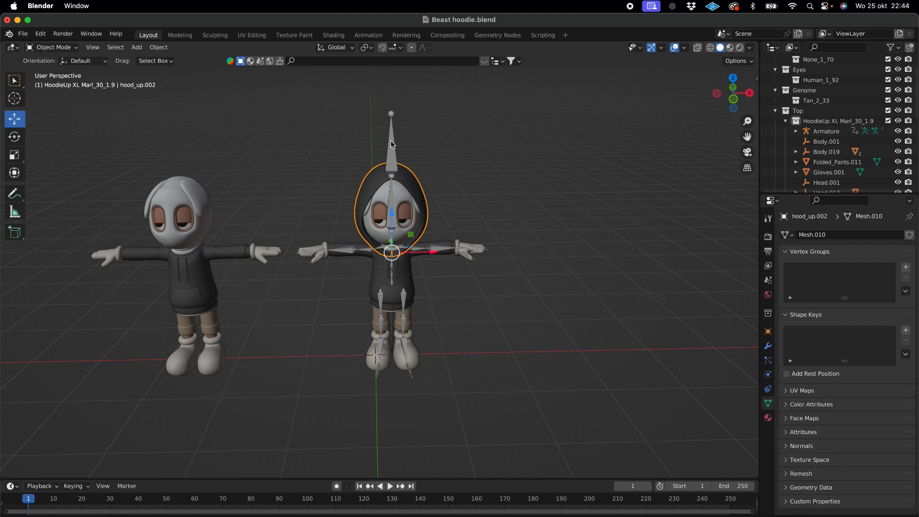
{"action": "left_click", "coordinate": [423, 149]}
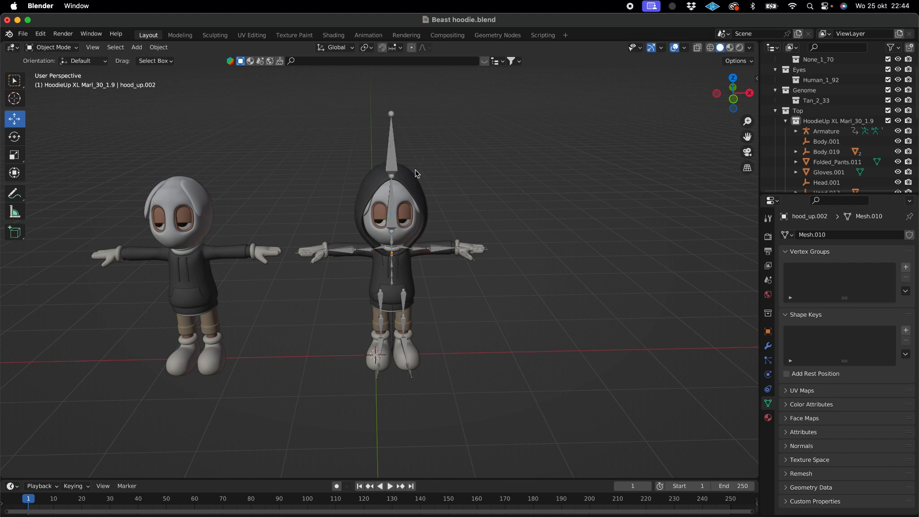
{"action": "left_click", "coordinate": [408, 184]}
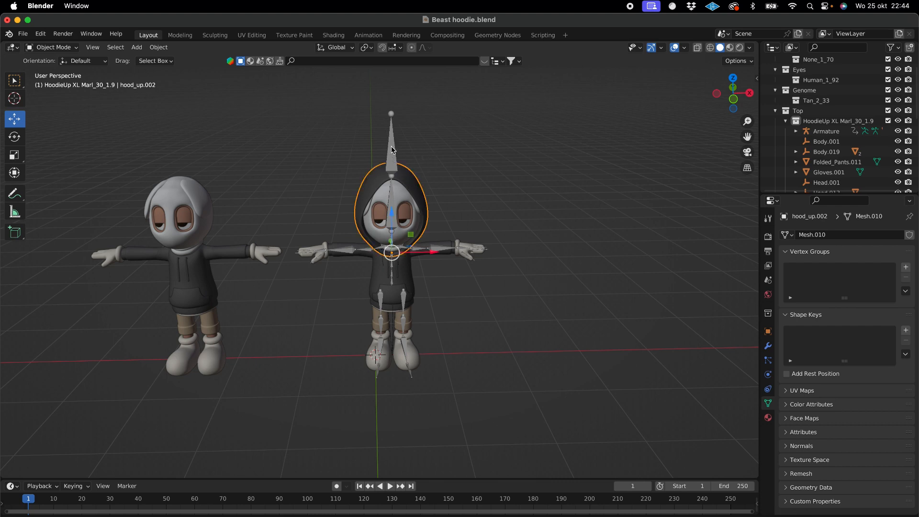
{"action": "left_click", "coordinate": [393, 194]}
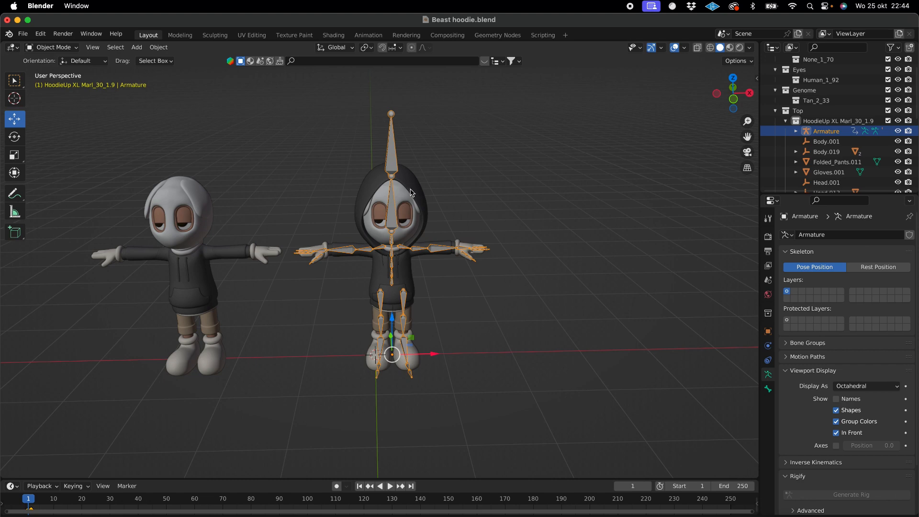
{"action": "left_click", "coordinate": [413, 193]}
{"action": "left_click", "coordinate": [392, 158]}
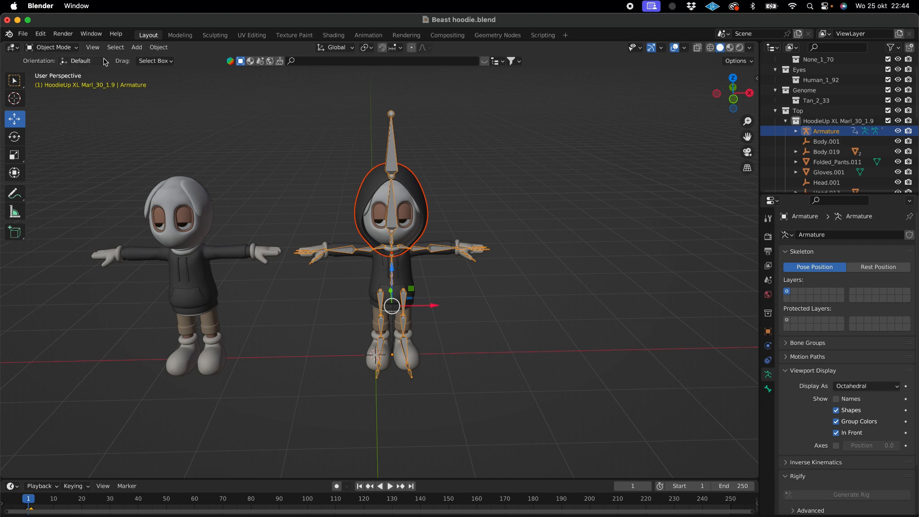
{"action": "left_click", "coordinate": [436, 189]}
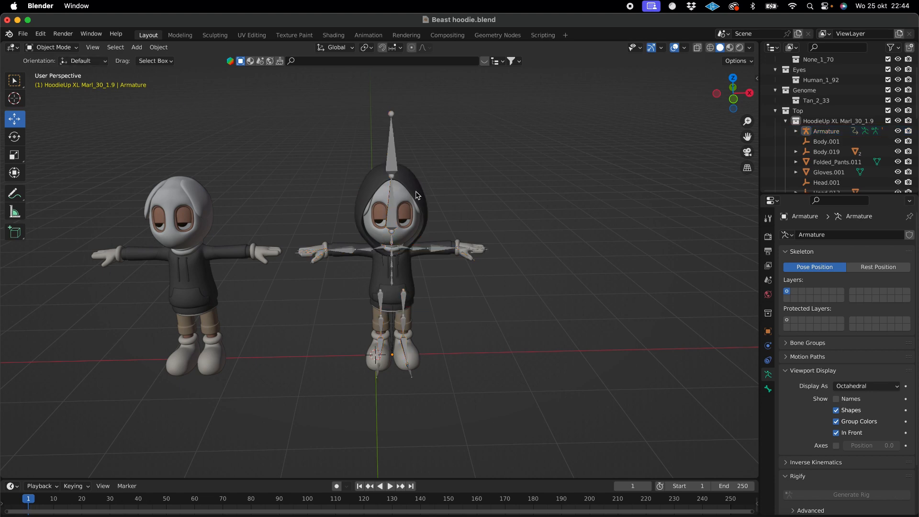
- Select the hood and the armature, enter Pose Mode and parent the hood to the mixamorig:Head bone with the Bone option
{"action": "left_click", "coordinate": [418, 193]}
{"action": "left_click", "coordinate": [391, 150], "text": "shift"}
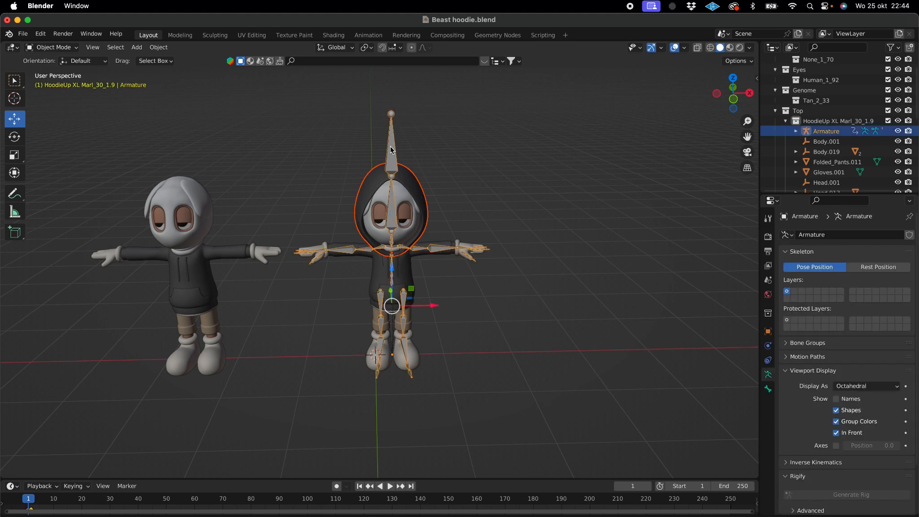
{"action": "left_click", "coordinate": [48, 50]}
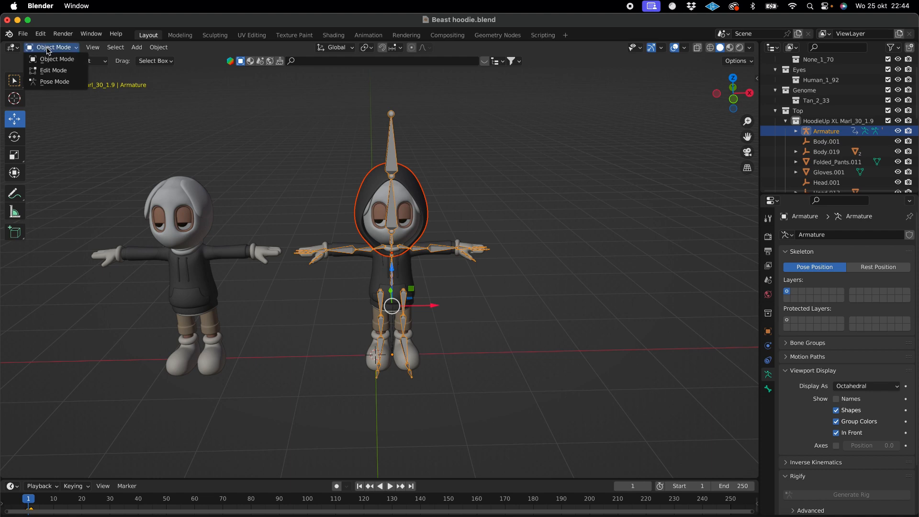
{"action": "left_click", "coordinate": [59, 83]}
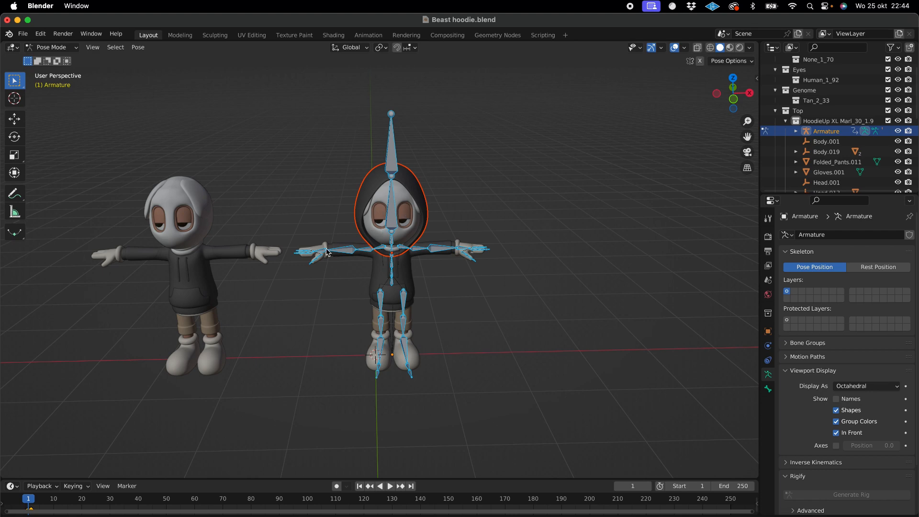
{"action": "left_click", "coordinate": [393, 207]}
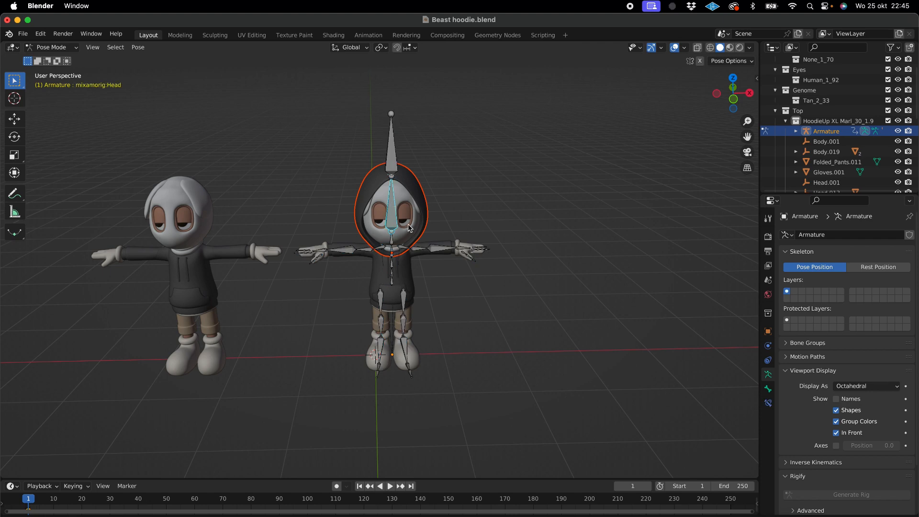
{"action": "key", "text": "super+p"}
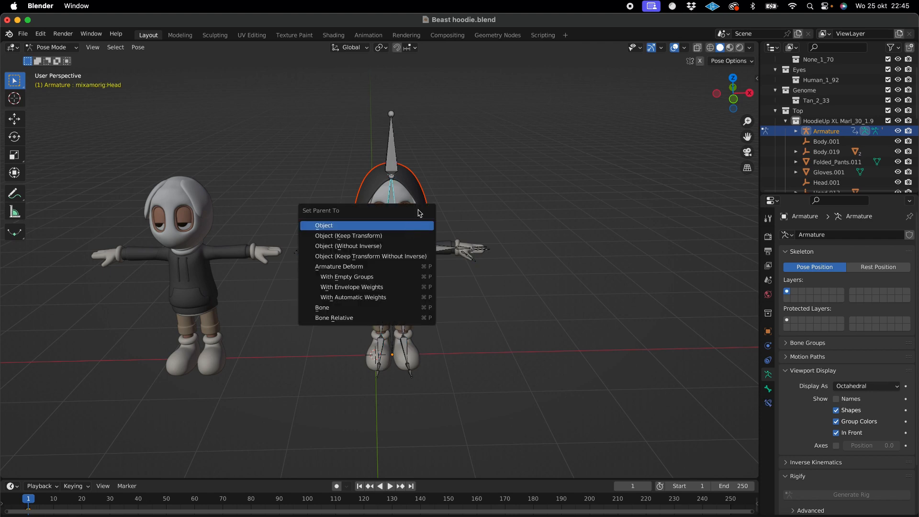
{"action": "right_click", "coordinate": [394, 206]}
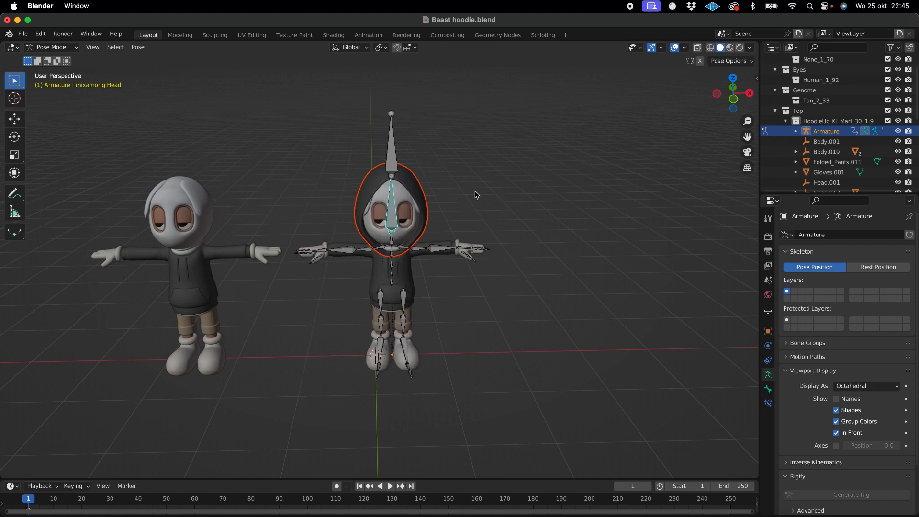
{"action": "key", "text": "super+p"}
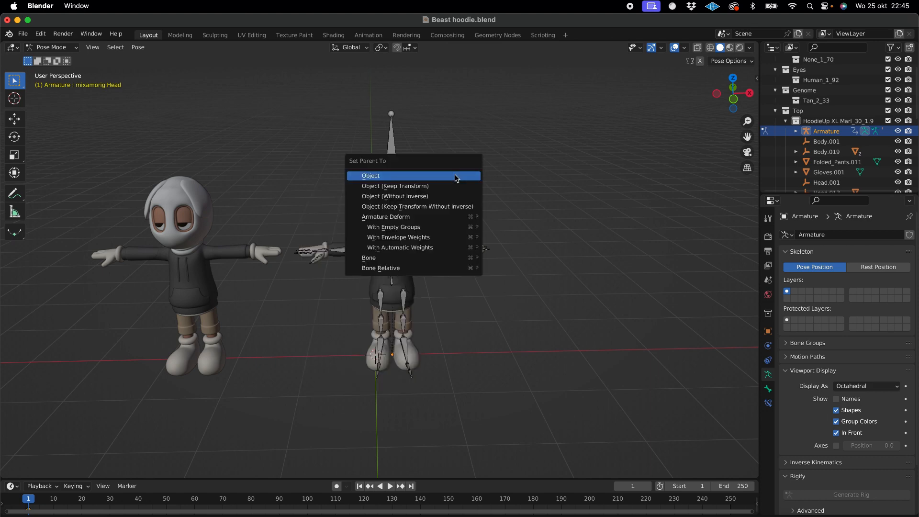
{"action": "left_click", "coordinate": [427, 261]}
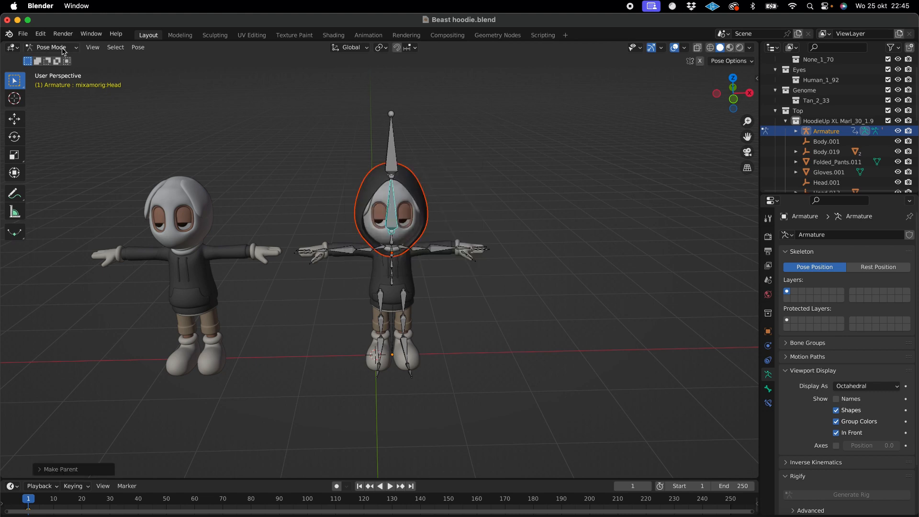
- Test the hood's attachment by rotating the mixamorig:Head bone about the Z axis, and deselect the bone
{"action": "left_click", "coordinate": [17, 137]}
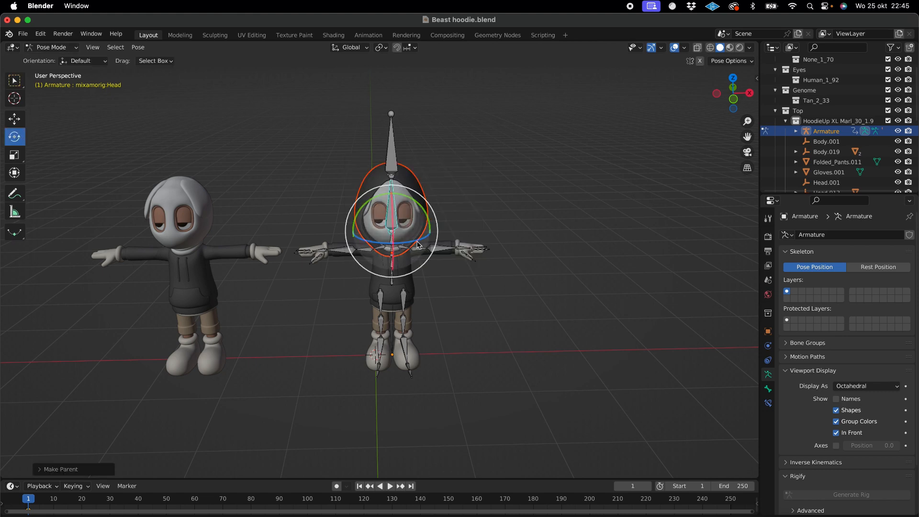
{"action": "mouse_move", "coordinate": [418, 245]}
{"action": "left_mouse_down"}
{"action": "mouse_move", "coordinate": [414, 233]}
{"action": "mouse_move", "coordinate": [408, 241]}
{"action": "left_mouse_up"}
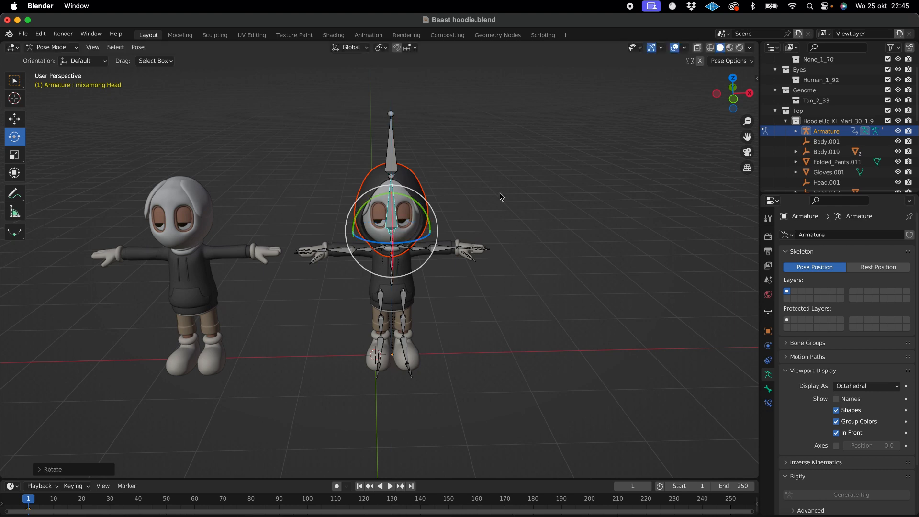
{"action": "left_click", "coordinate": [501, 196]}
{"action": "left_click", "coordinate": [14, 119]}
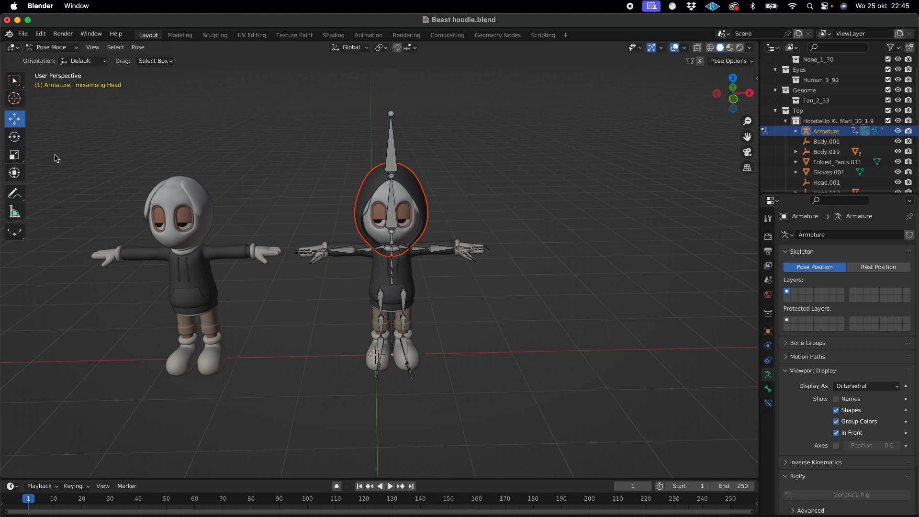
- Return to Object Mode and delete all meshes of the unrigged character beside the rigged one
{"action": "scroll", "coordinate": [275, 318], "scroll_direction": "up", "scroll_amount": 2}
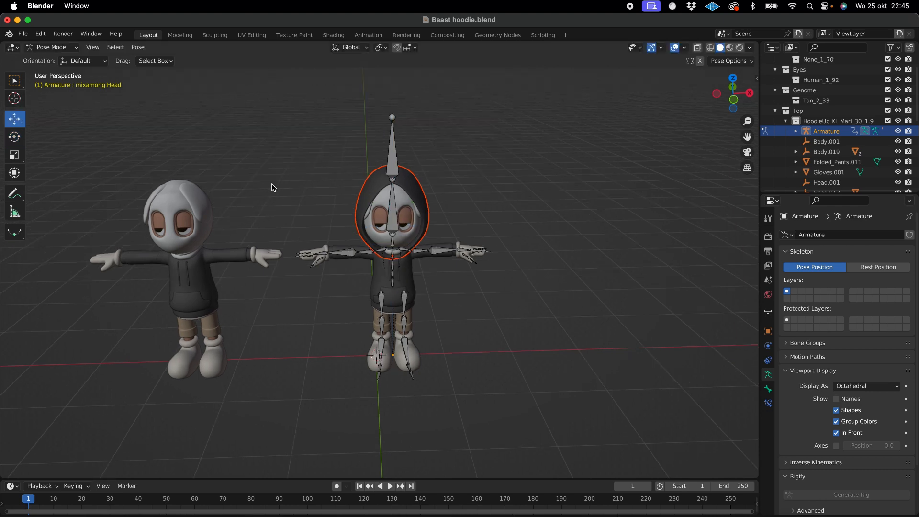
{"action": "left_click_drag", "start_coordinate": [274, 159], "coordinate": [94, 390]}
{"action": "left_click", "coordinate": [53, 46]}
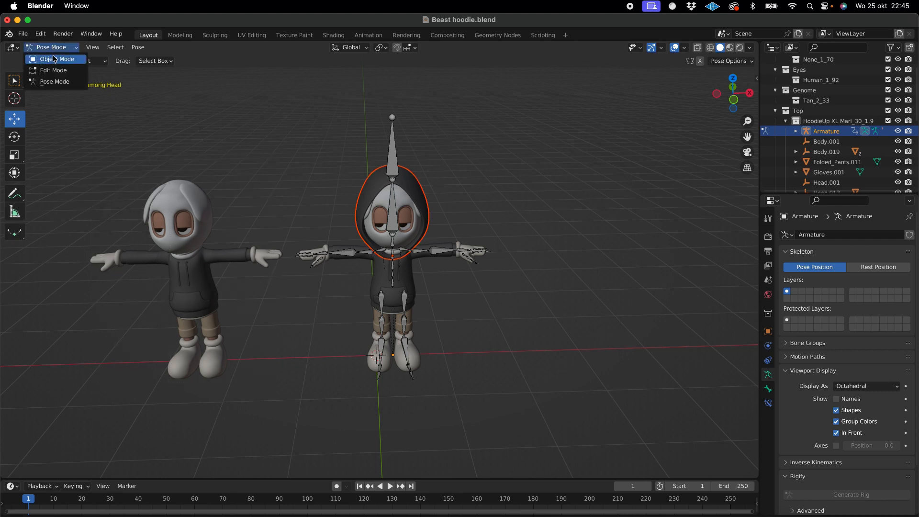
{"action": "left_click", "coordinate": [54, 58]}
{"action": "left_click_drag", "start_coordinate": [276, 169], "coordinate": [82, 398]}
{"action": "key", "text": "x"}
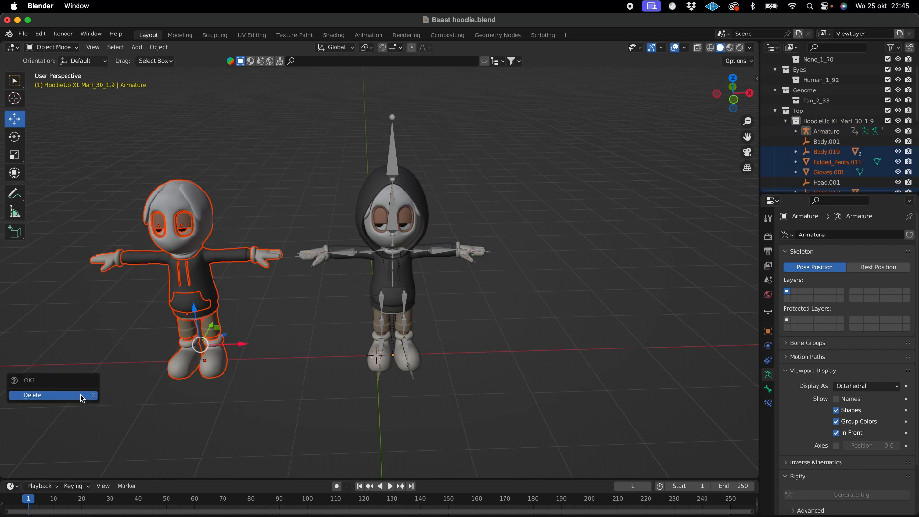
{"action": "left_click", "coordinate": [82, 398]}
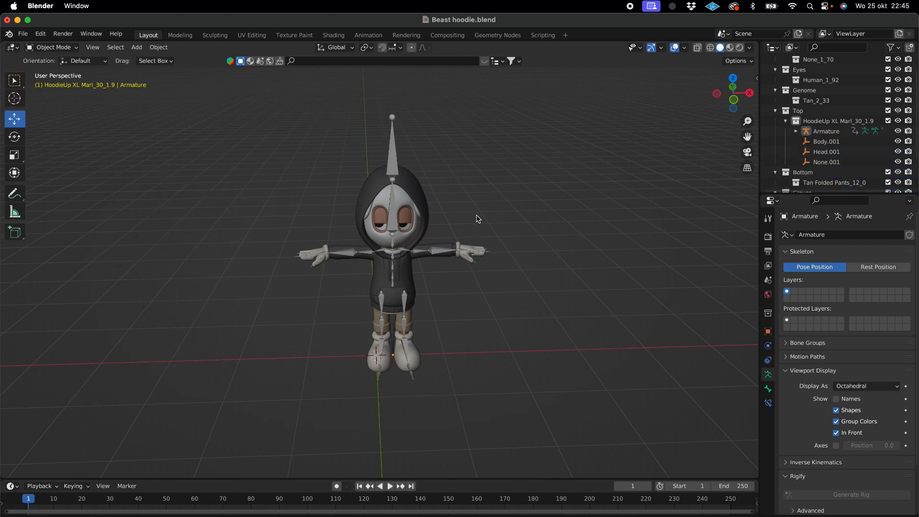
- Export the rigged hoodie character as an FBX file named Beast hoodie Rigged.fbx in the BEASTOWEEN folder
{"action": "scroll", "coordinate": [477, 216], "scroll_direction": "left", "scroll_amount": 10}
{"action": "scroll", "coordinate": [478, 211], "scroll_direction": "up", "scroll_amount": 10}
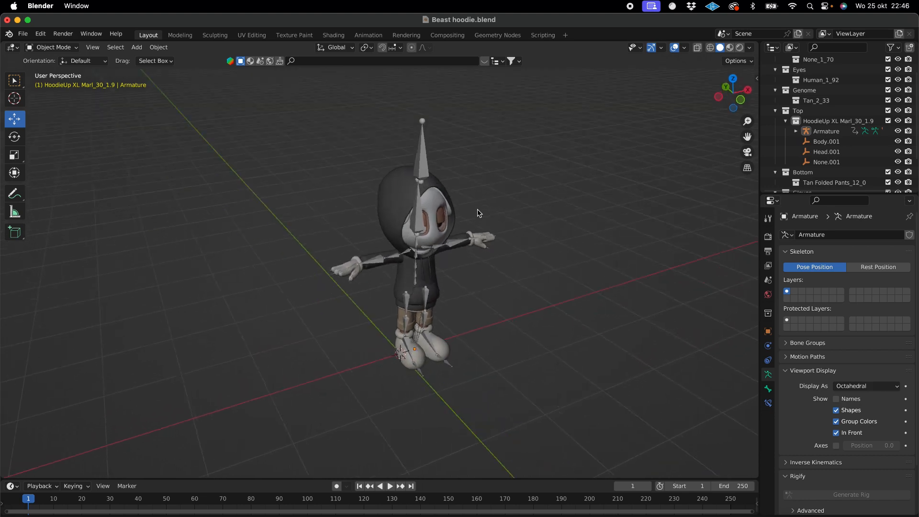
{"action": "scroll", "coordinate": [431, 196], "scroll_direction": "down", "scroll_amount": 8}
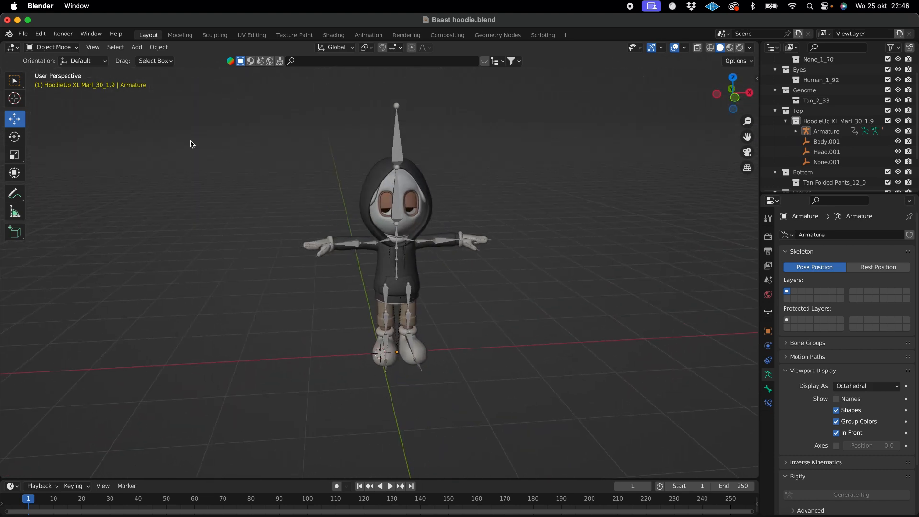
{"action": "left_click", "coordinate": [26, 34]}
{"action": "mouse_move", "coordinate": [61, 182]}
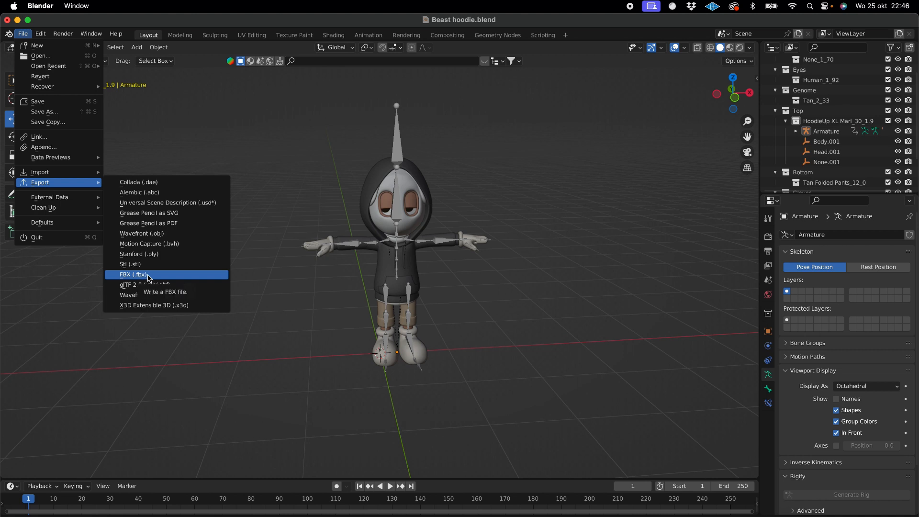
{"action": "left_click", "coordinate": [148, 277]}
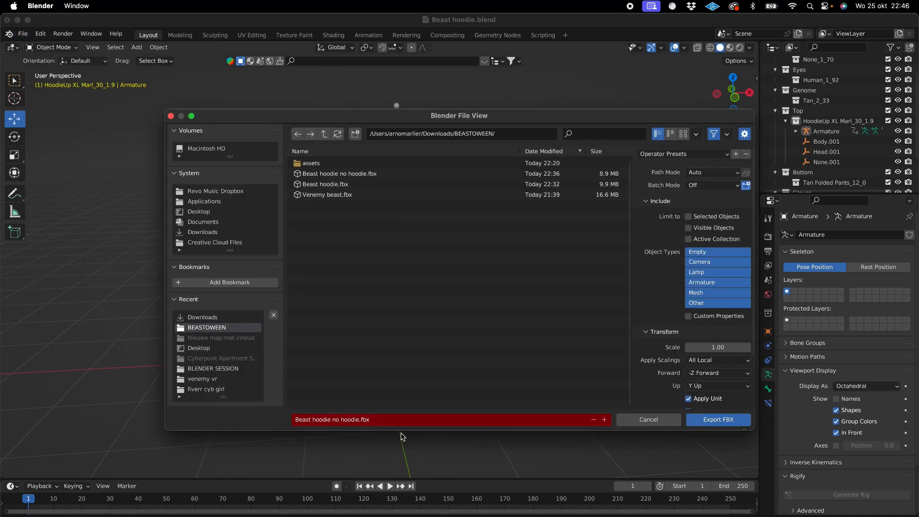
{"action": "left_click", "coordinate": [347, 420]}
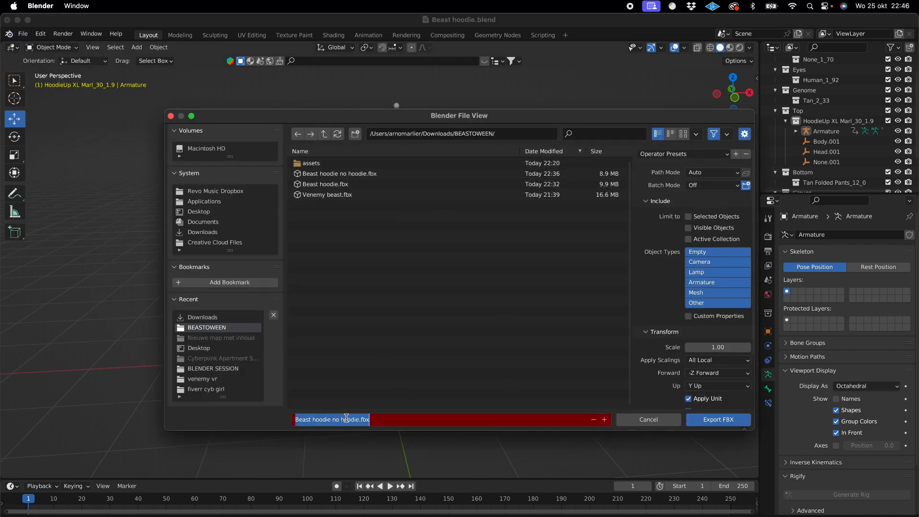
{"action": "left_click_drag", "start_coordinate": [357, 420], "coordinate": [331, 420]}
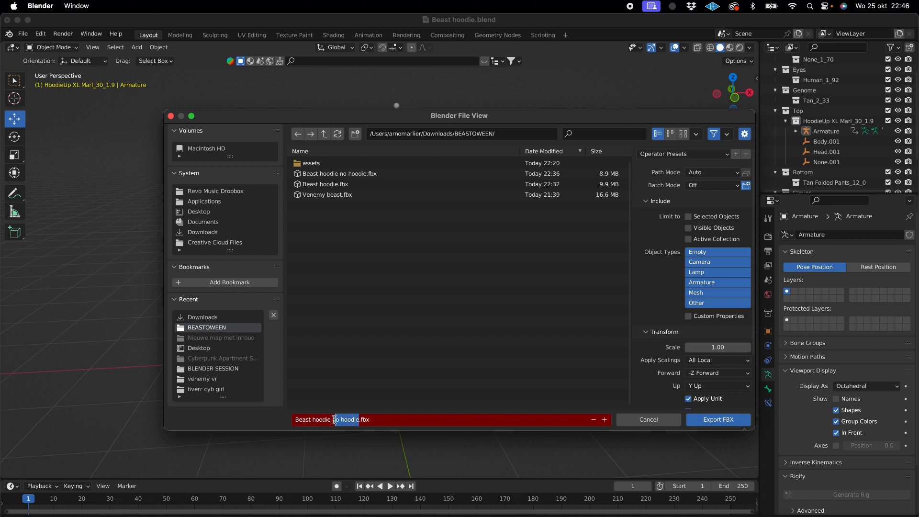
{"action": "key", "text": "BackSpace"}
{"action": "key", "text": "BackSpace"}
{"action": "type", "text": "Rigge"}
{"action": "left_click", "coordinate": [704, 421]}
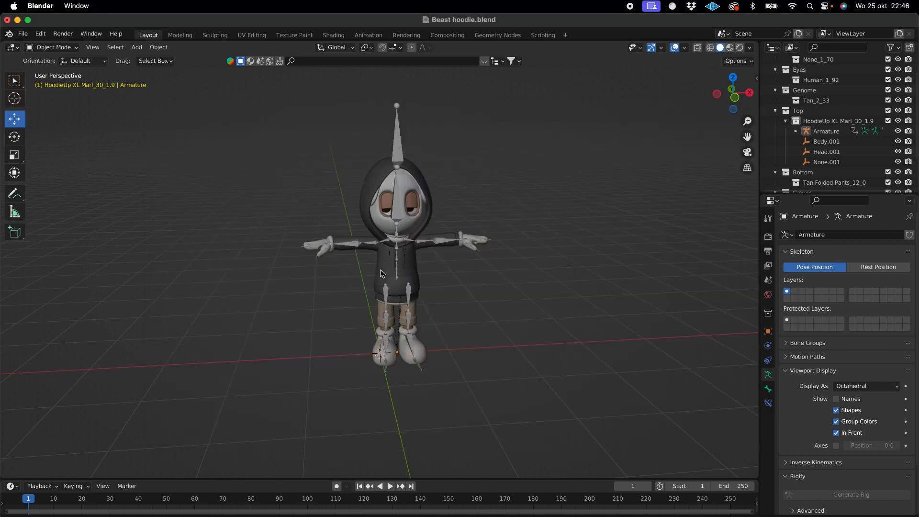
- Switch to Mixamo in Chrome, upload Beast hoodie Rigged.fbx as a new character and accept it in the Auto-Rigger review
{"action": "left_click", "coordinate": [240, 514]}
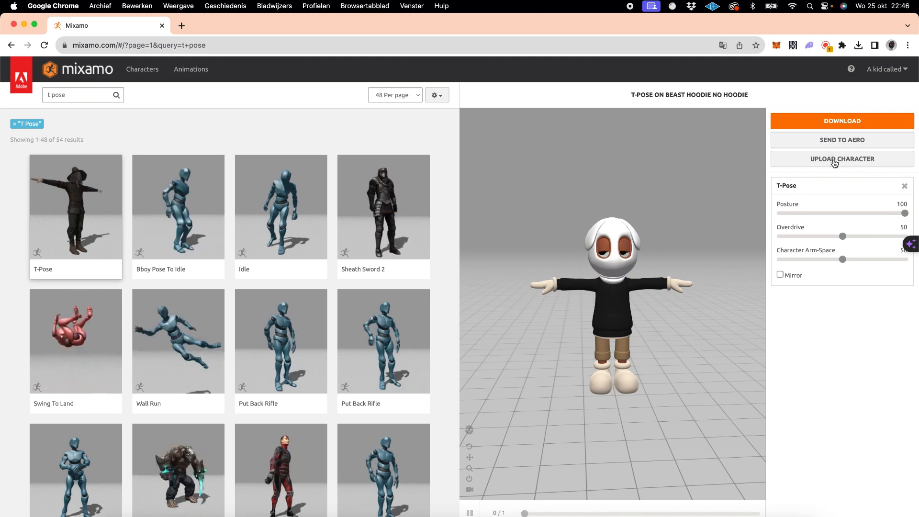
{"action": "left_click", "coordinate": [835, 162]}
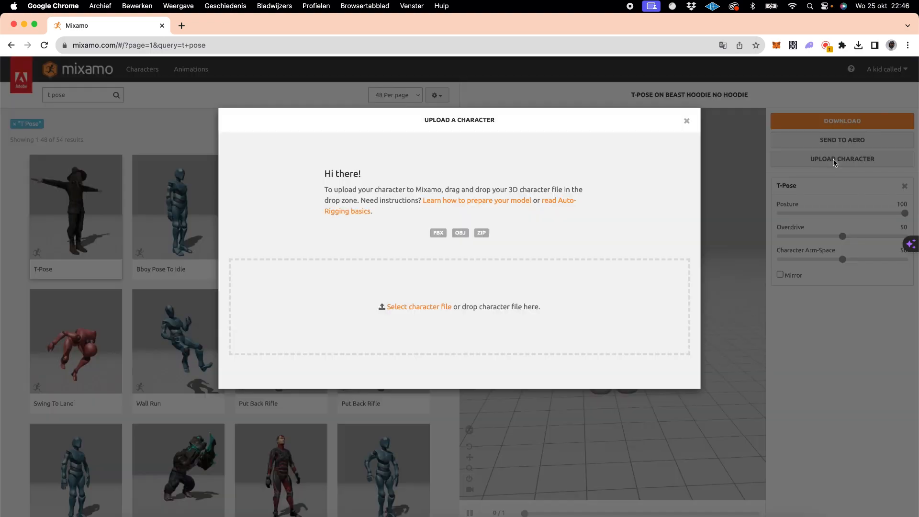
{"action": "left_click", "coordinate": [428, 307]}
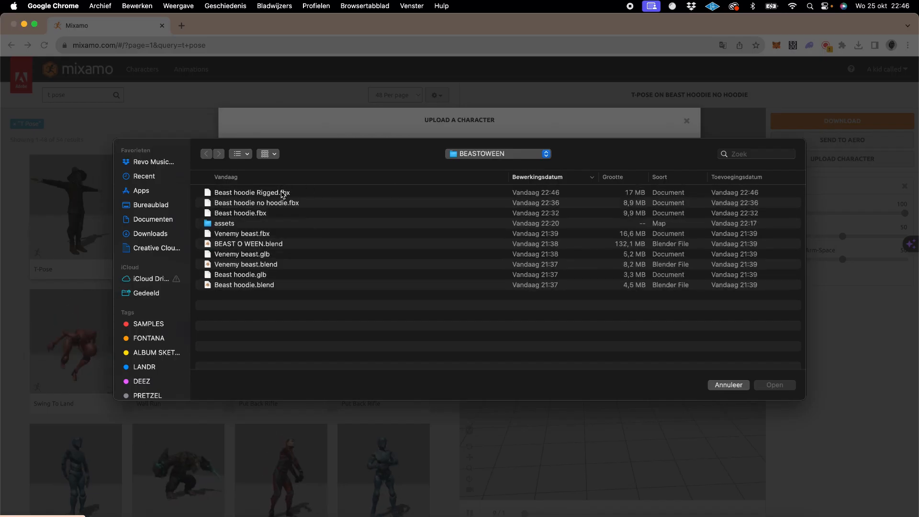
{"action": "double_click", "coordinate": [283, 193]}
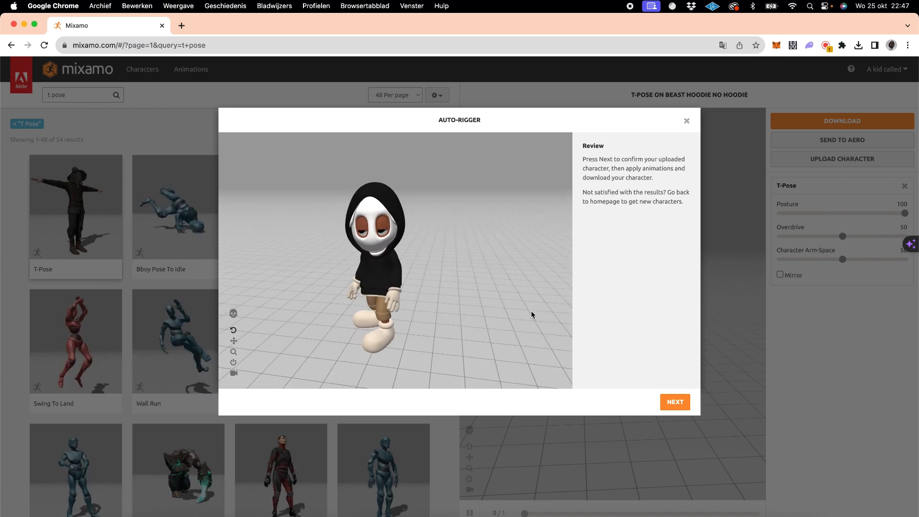
{"action": "left_click", "coordinate": [679, 402]}
{"action": "left_click", "coordinate": [676, 402]}
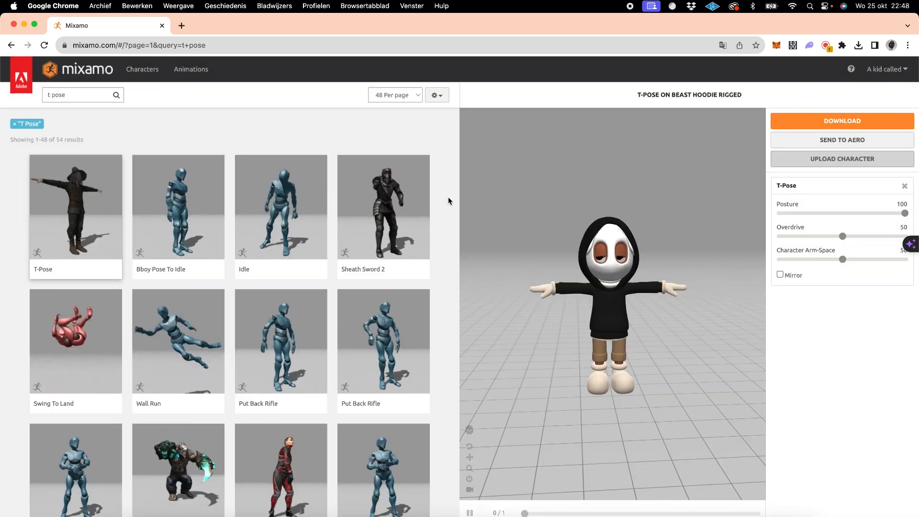
- Search the Mixamo animations for walking and apply Walking Left Turn to the character
{"action": "scroll", "coordinate": [436, 246], "scroll_direction": "down", "scroll_amount": 3}
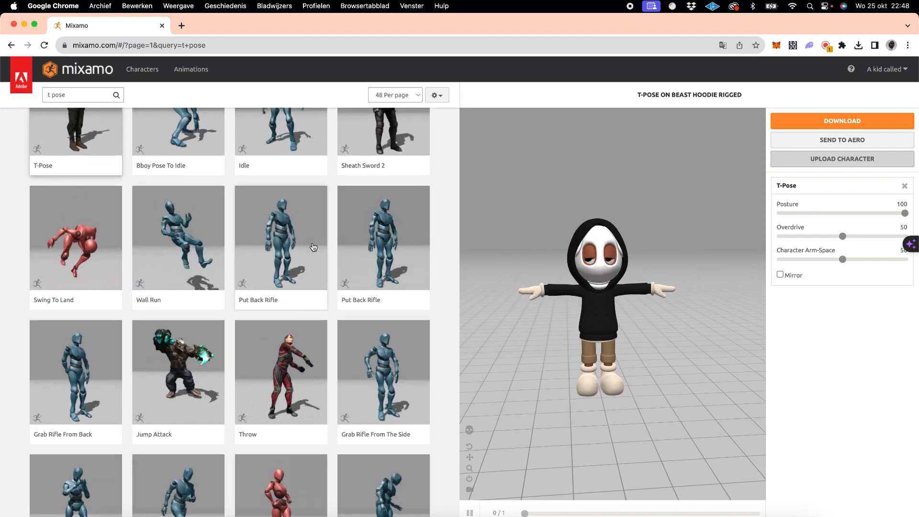
{"action": "scroll", "coordinate": [304, 262], "scroll_direction": "up", "scroll_amount": 3}
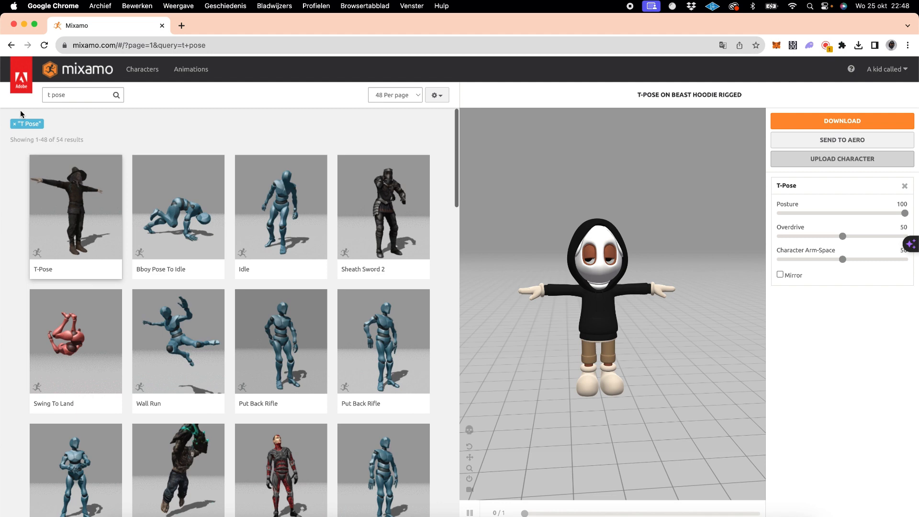
{"action": "left_click", "coordinate": [85, 92]}
{"action": "type", "text": "walking"}
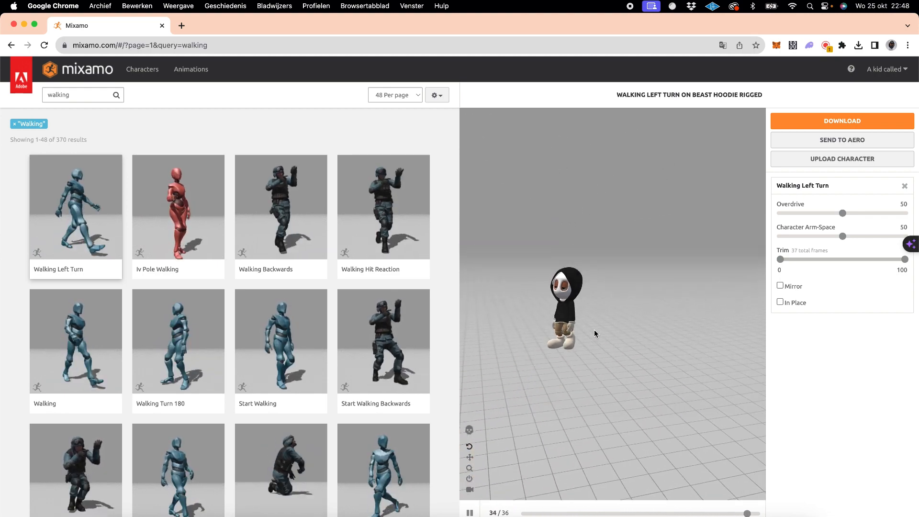
- Download the Walking Left Turn animation as FBX Binary at 30 frames per second with Skin set to Without Skin
{"action": "left_click", "coordinate": [819, 122]}
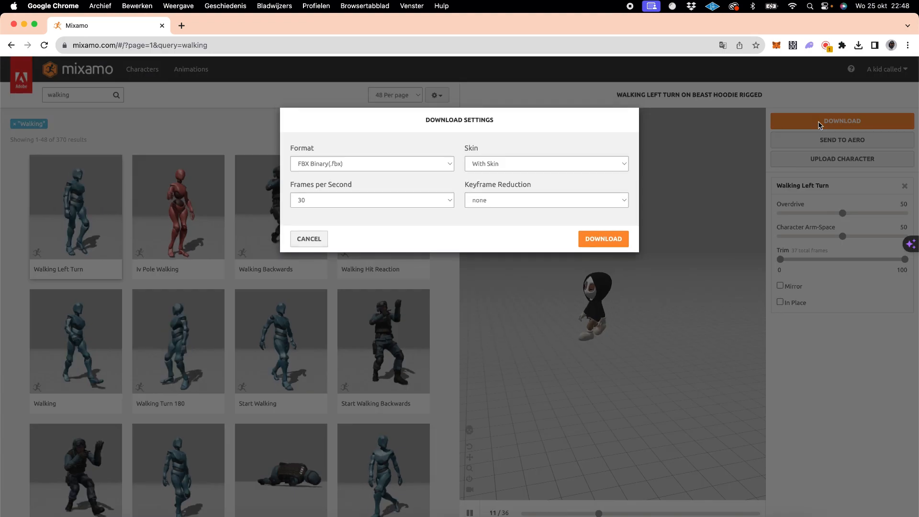
{"action": "left_click", "coordinate": [528, 163]}
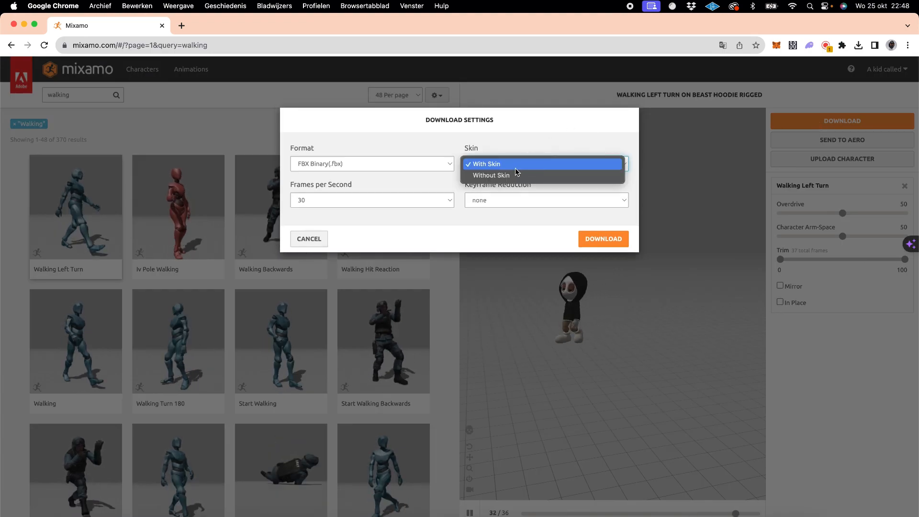
{"action": "left_click", "coordinate": [510, 176]}
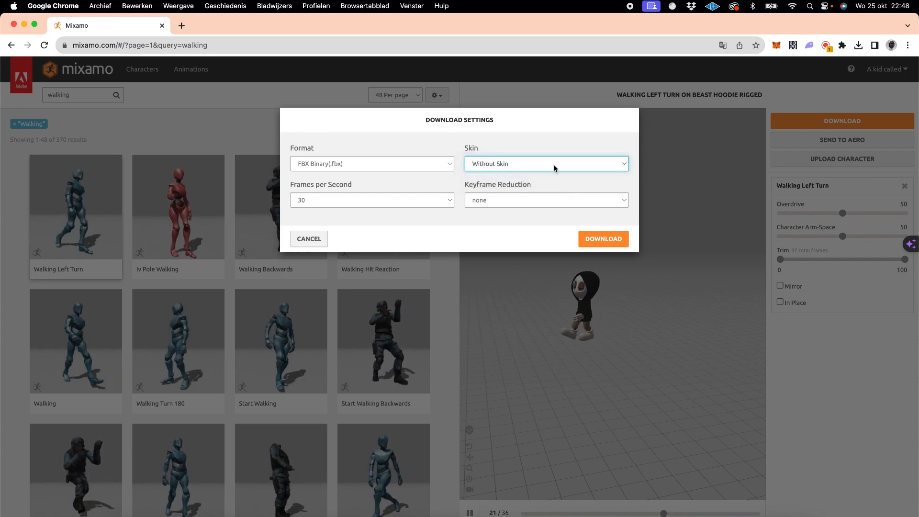
{"action": "left_click", "coordinate": [604, 239]}
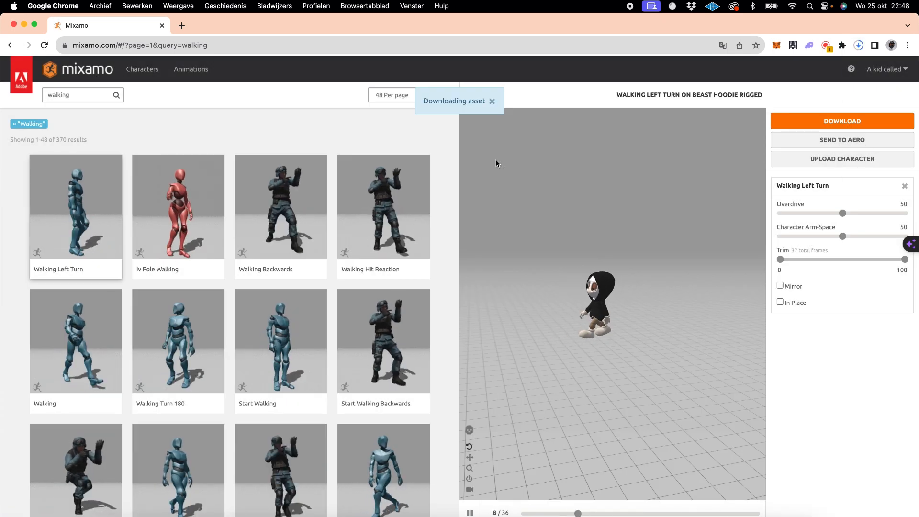
- Check the Skin option in Mixamo's download settings once more and return to Blender
{"action": "left_click", "coordinate": [545, 510]}
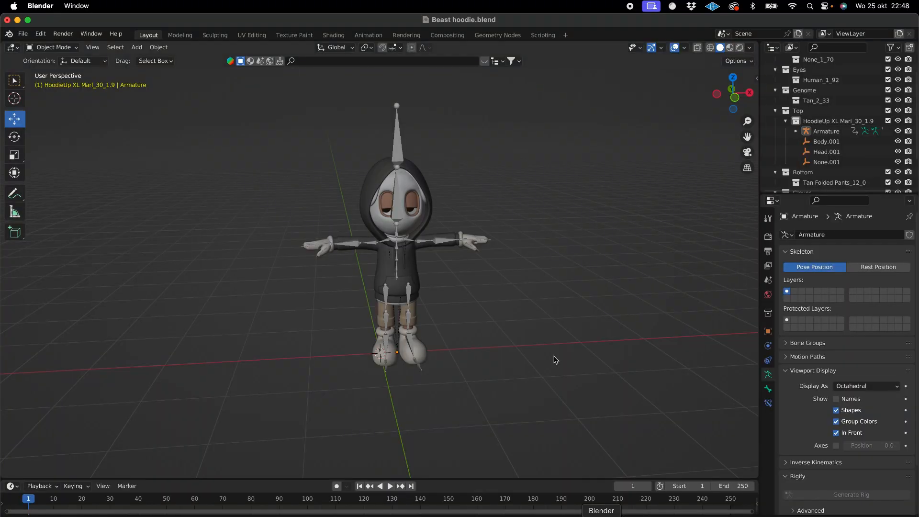
{"action": "scroll", "coordinate": [545, 280], "scroll_direction": "left", "scroll_amount": 3}
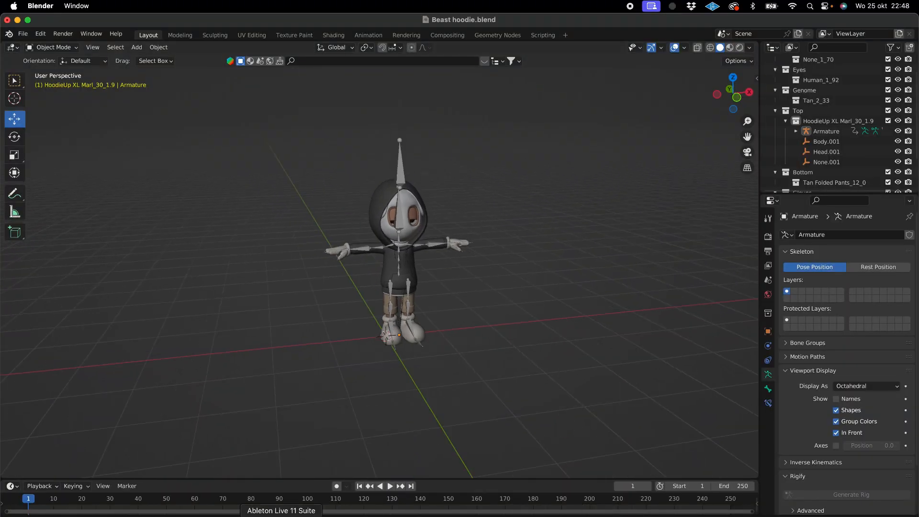
{"action": "left_click", "coordinate": [242, 515]}
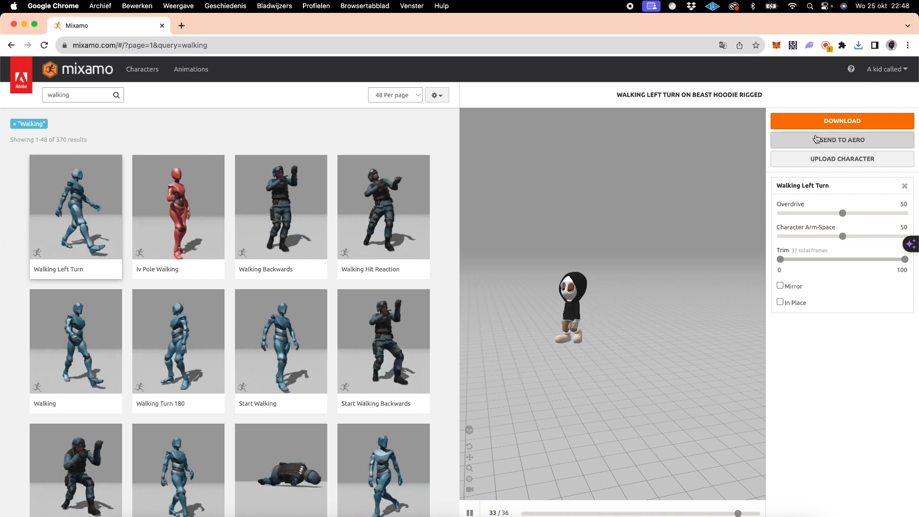
{"action": "left_click", "coordinate": [835, 126]}
{"action": "left_click", "coordinate": [494, 163]}
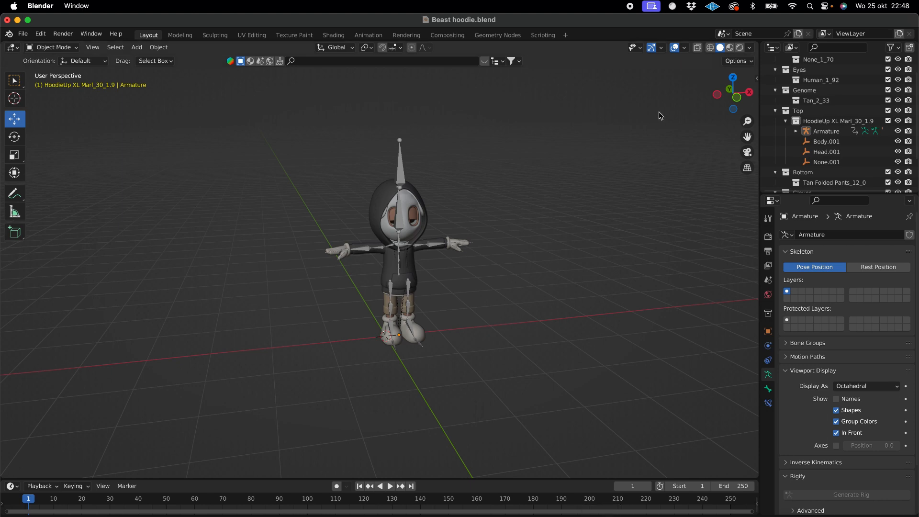
- Show the Mixamo Control Rig options and import Walking Left Turn.fbx from the Downloads folder
{"action": "left_click", "coordinate": [758, 78]}
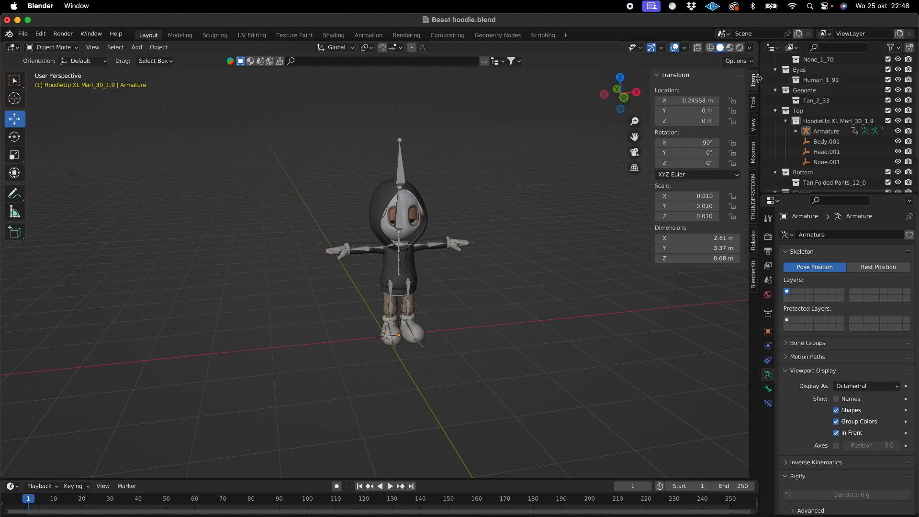
{"action": "left_click", "coordinate": [754, 154]}
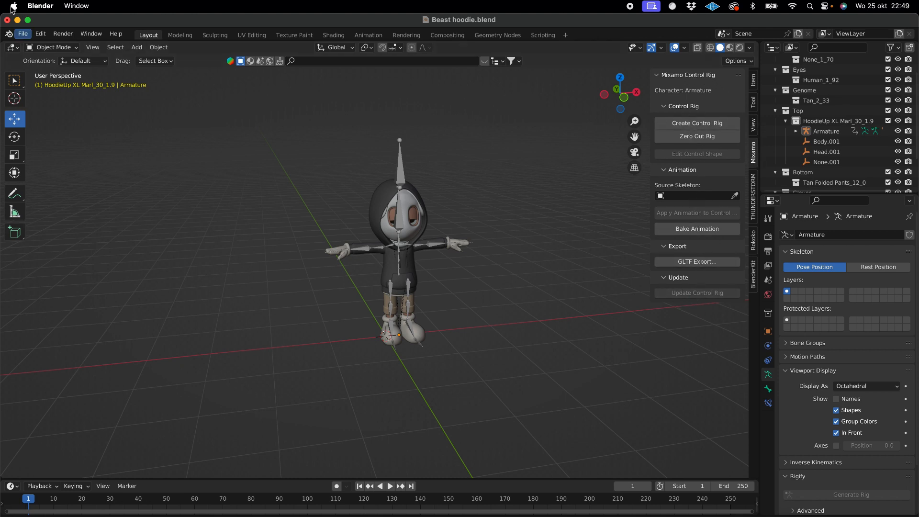
{"action": "left_click", "coordinate": [22, 34]}
{"action": "mouse_move", "coordinate": [61, 177]}
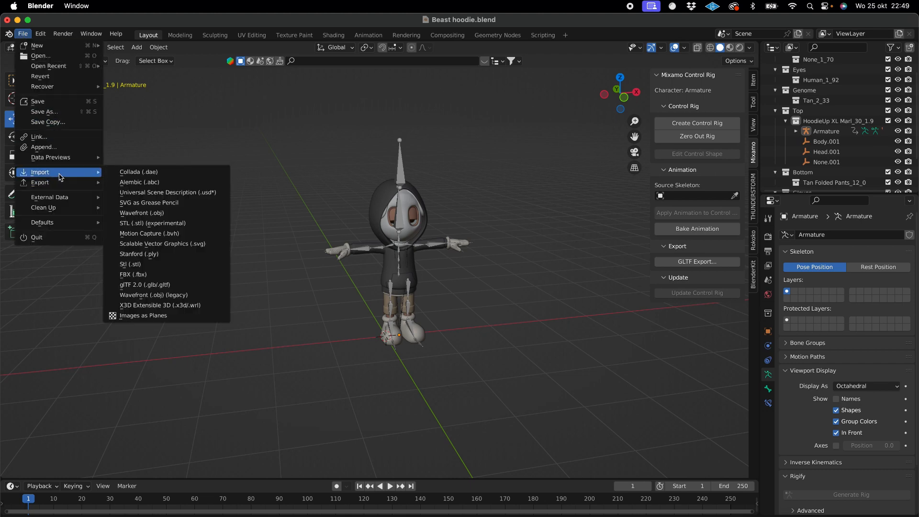
{"action": "left_click", "coordinate": [135, 275]}
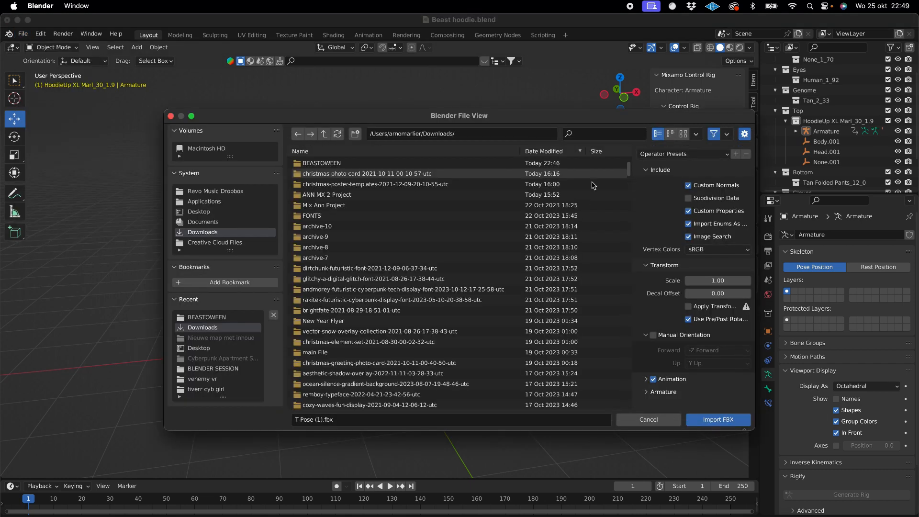
{"action": "left_click_drag", "start_coordinate": [630, 168], "coordinate": [631, 355]}
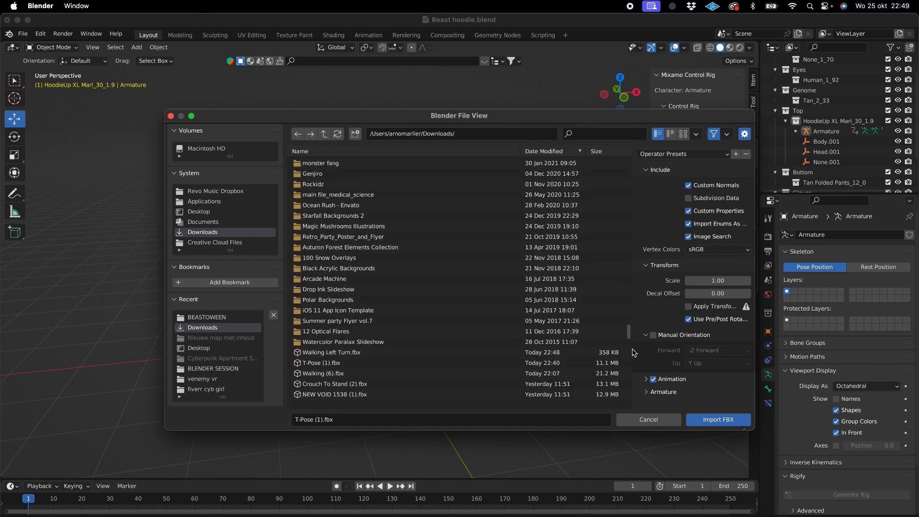
{"action": "left_click", "coordinate": [339, 354]}
{"action": "double_click", "coordinate": [339, 354]}
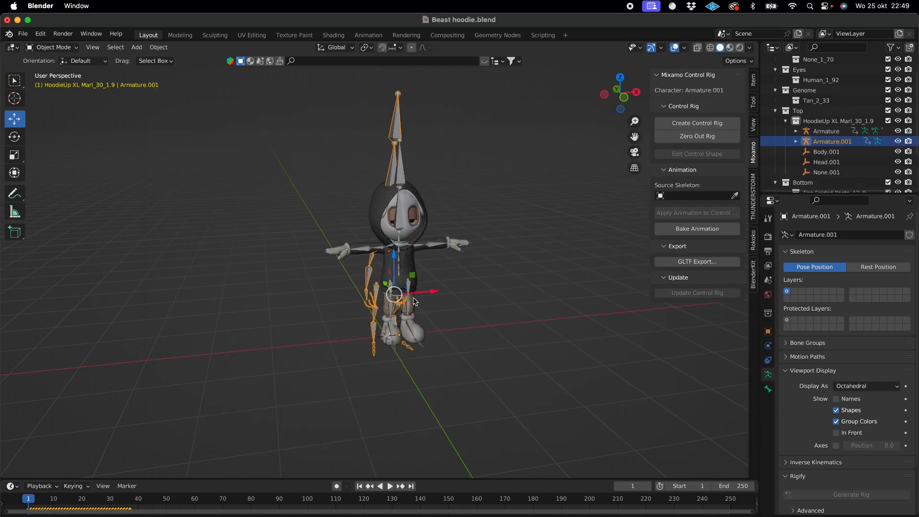
- Try to move the imported walking armature along the X axis away from the character, and play back its animation
{"action": "left_click_drag", "start_coordinate": [436, 293], "coordinate": [239, 305]}
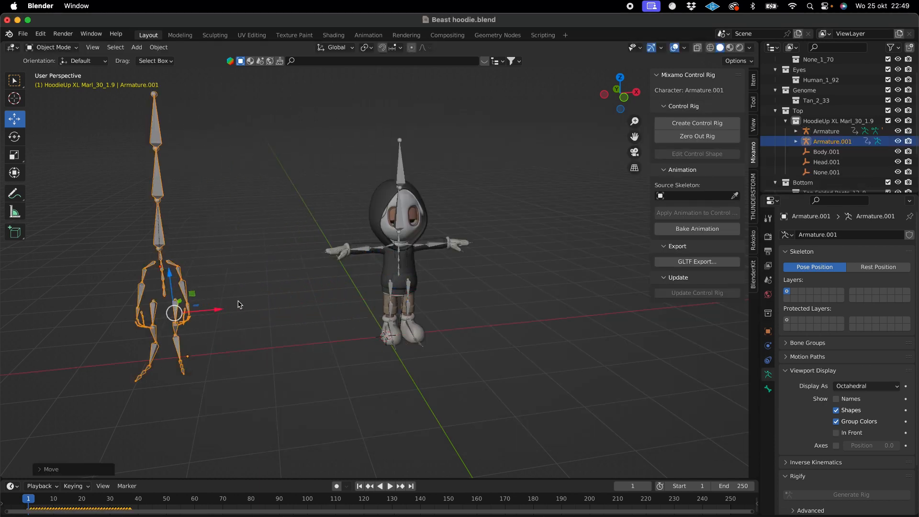
{"action": "left_click", "coordinate": [263, 303]}
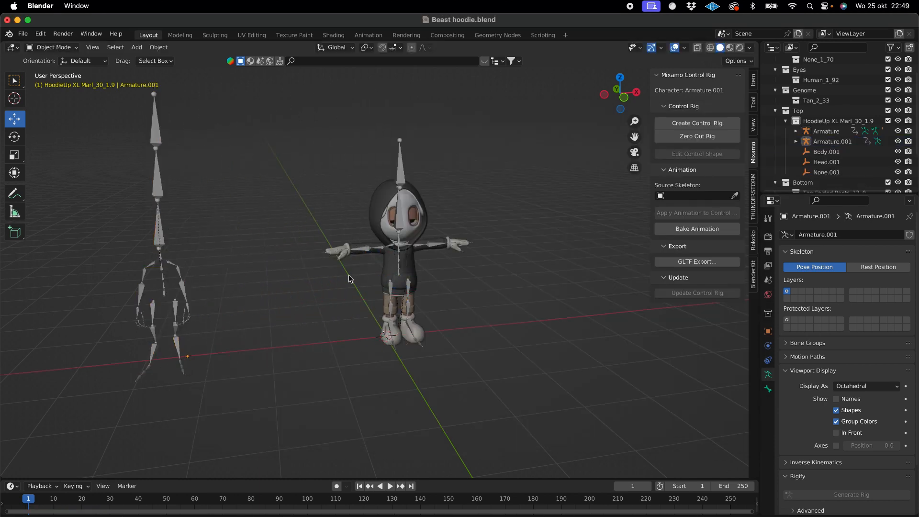
{"action": "left_click_drag", "start_coordinate": [235, 155], "coordinate": [115, 387]}
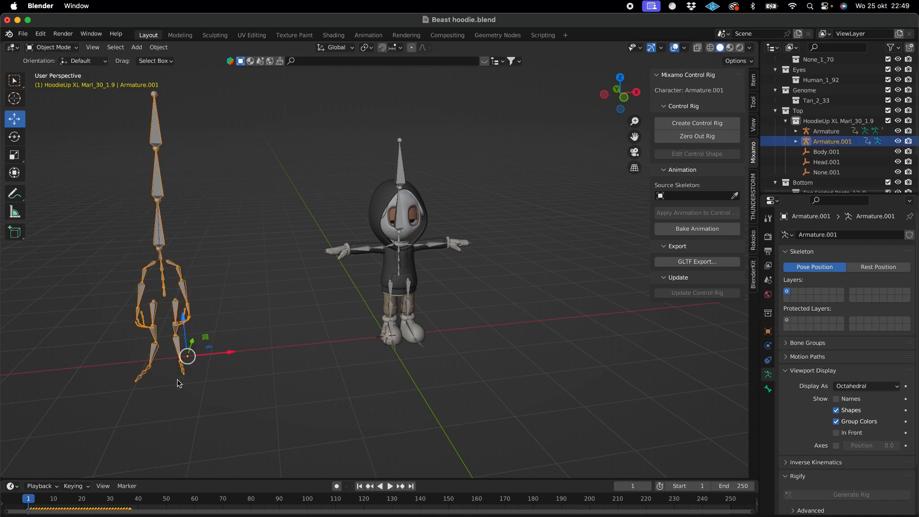
{"action": "key", "text": "space"}
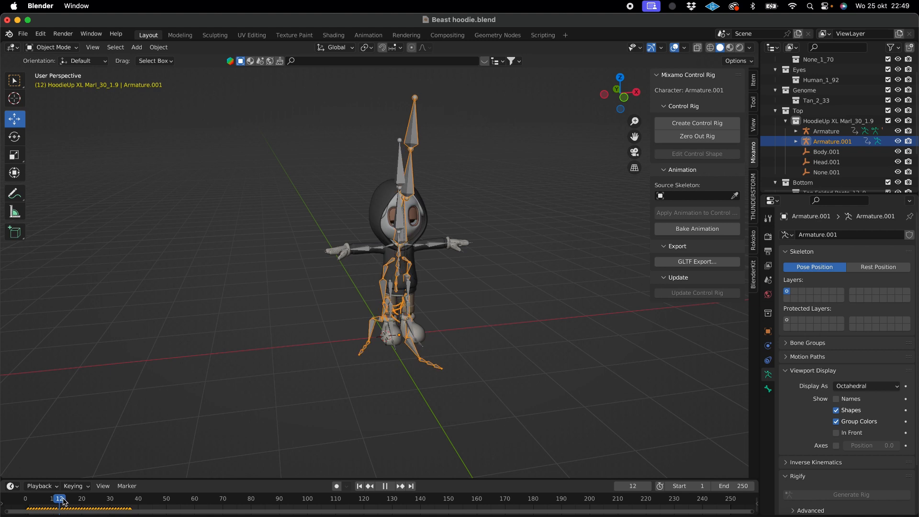
{"action": "key", "text": "space"}
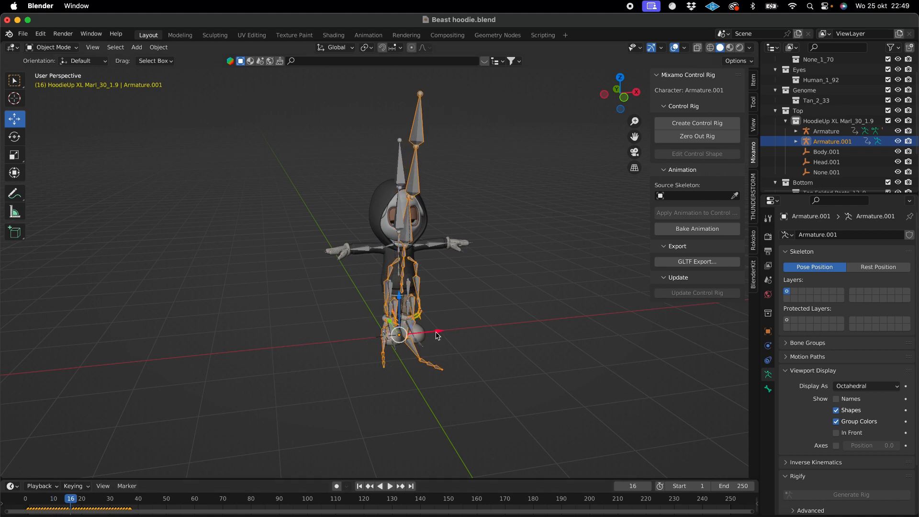
- Move the imported walking armature along the X axis away from the character, and select the character's head-top bone in Pose Mode
{"action": "left_click_drag", "start_coordinate": [436, 335], "coordinate": [237, 366]}
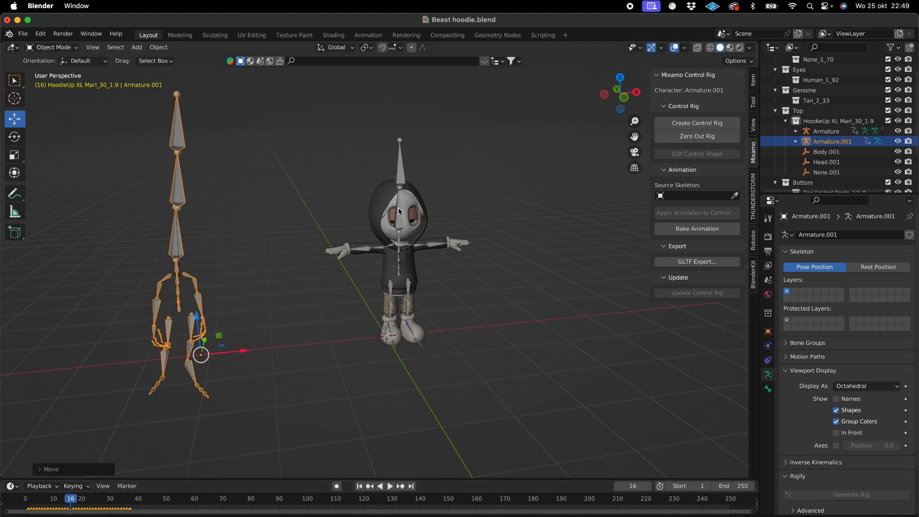
{"action": "left_click", "coordinate": [402, 191]}
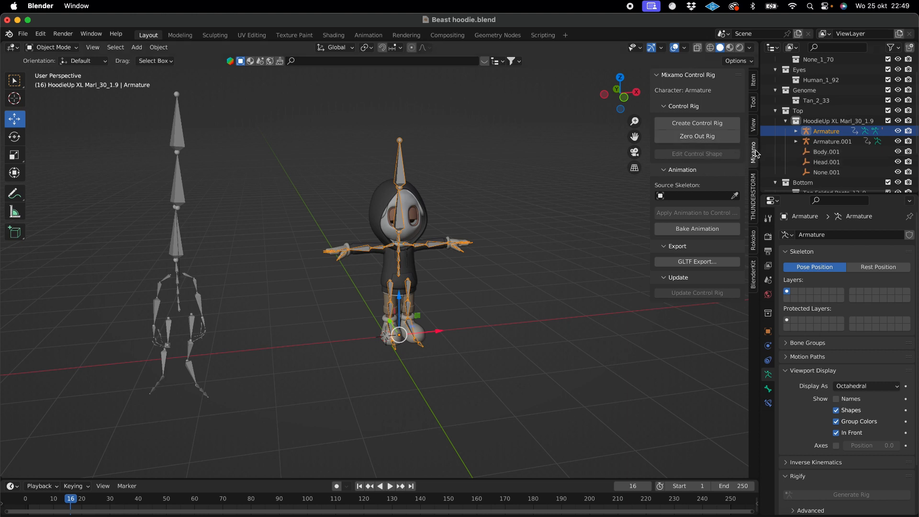
{"action": "left_click", "coordinate": [723, 141]}
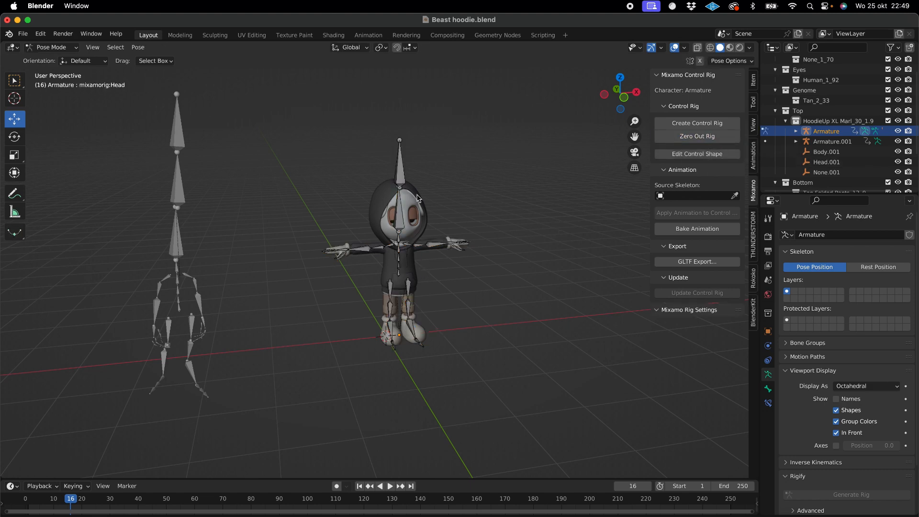
{"action": "left_click", "coordinate": [400, 175]}
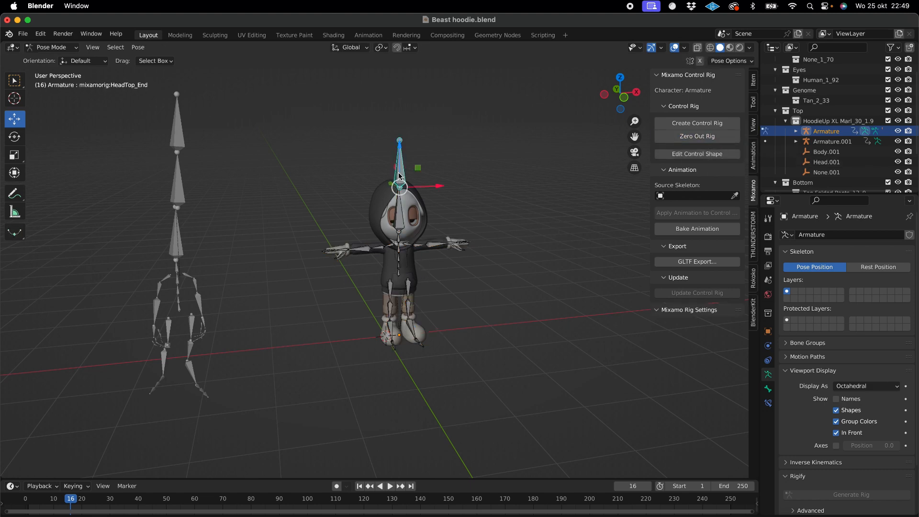
- Return to Object Mode and create a Mixamo control rig from the character's armature with Apply Animation, IK Arms and IK Legs enabled
{"action": "left_click", "coordinate": [48, 47]}
{"action": "left_click", "coordinate": [43, 60]}
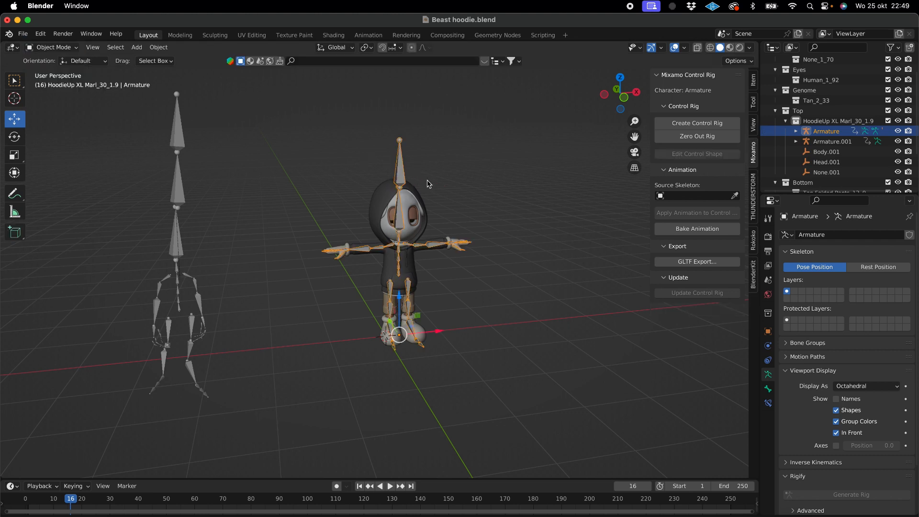
{"action": "left_click", "coordinate": [696, 127]}
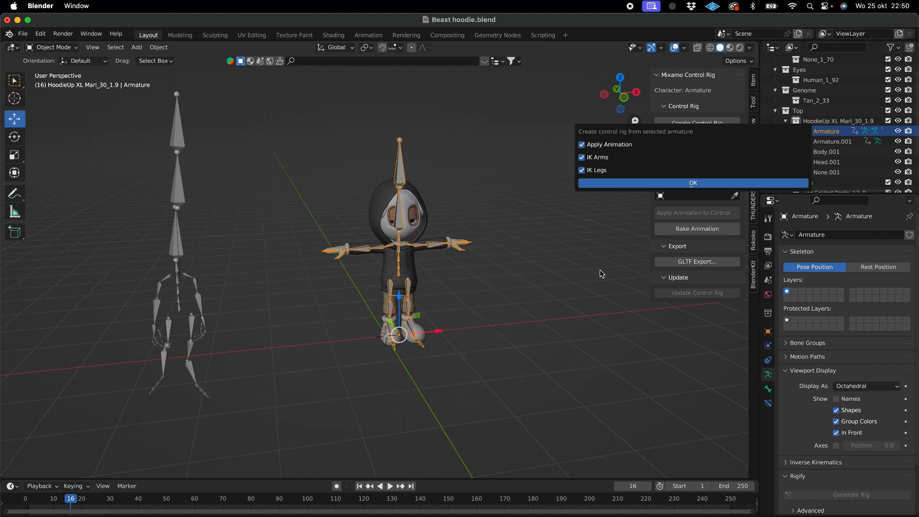
{"action": "key", "text": "Return"}
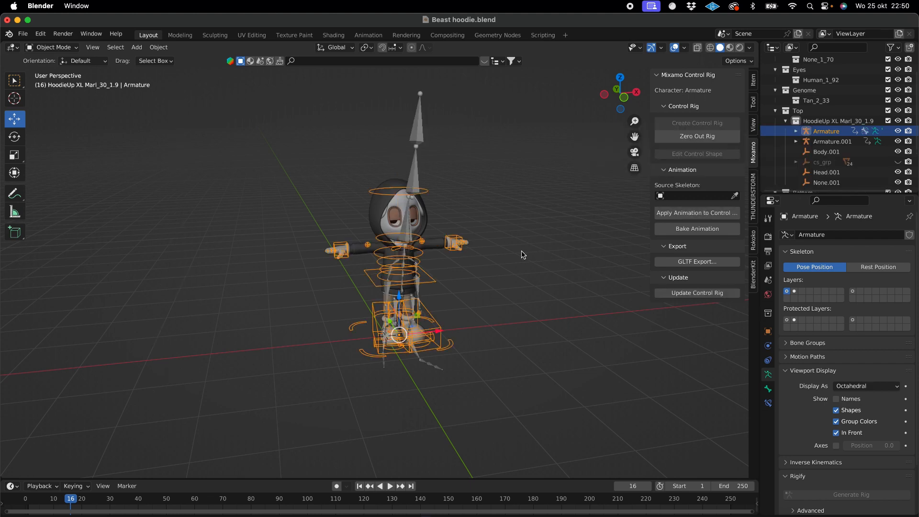
- Move the walking armature along the X axis away from the character again, and put the character's control rig into Pose Mode
{"action": "left_click", "coordinate": [417, 128]}
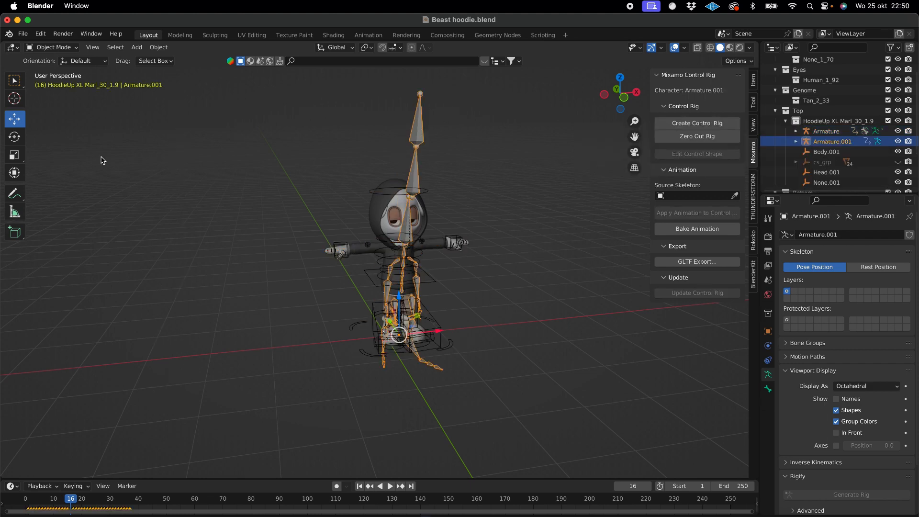
{"action": "left_click_drag", "start_coordinate": [439, 331], "coordinate": [206, 339]}
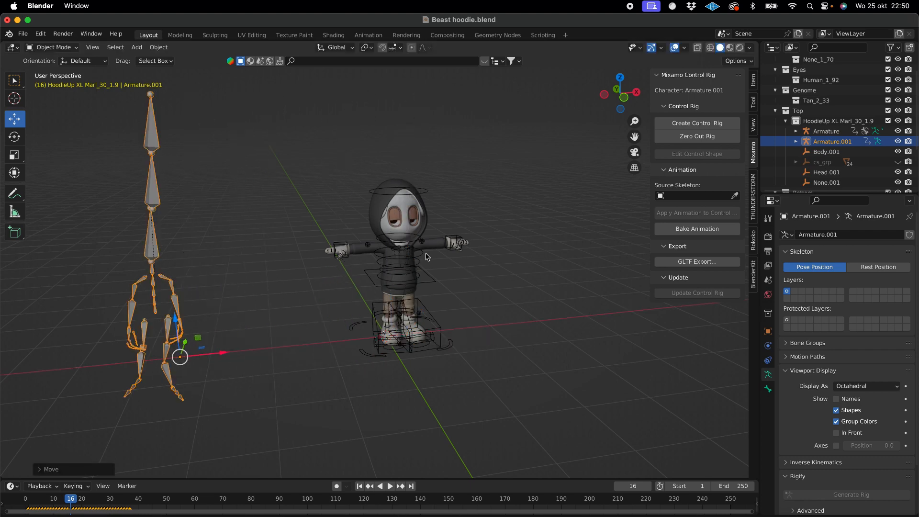
{"action": "left_click", "coordinate": [345, 247]}
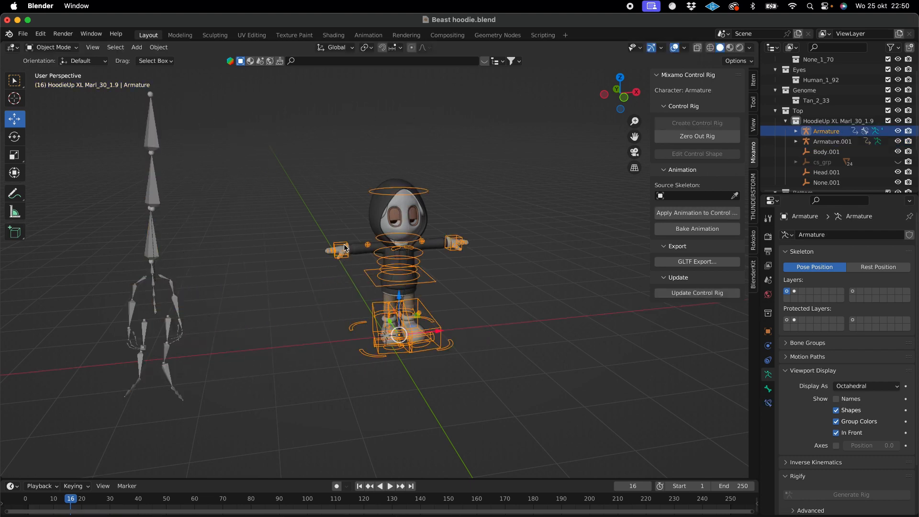
{"action": "left_click", "coordinate": [51, 47]}
{"action": "left_click", "coordinate": [60, 82]}
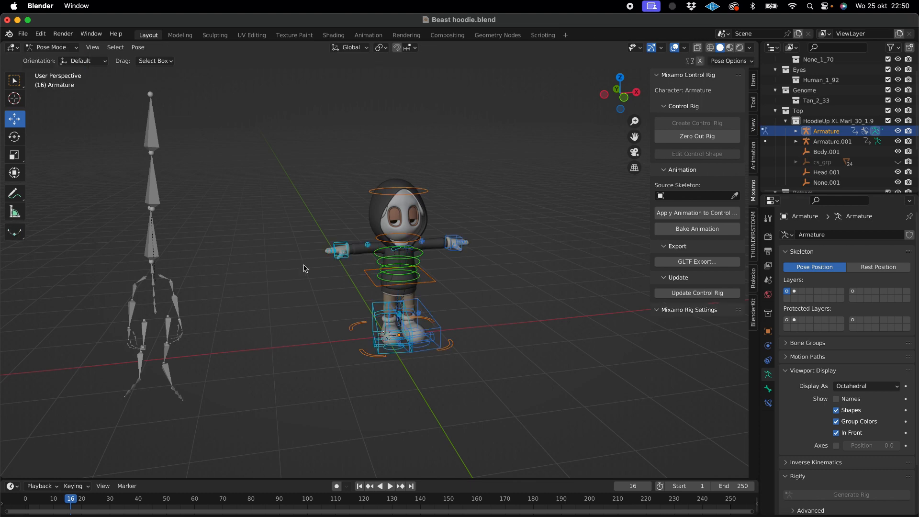
- Try to move the right hand's IK control along the Y axis and undo the move
{"action": "left_click", "coordinate": [335, 248]}
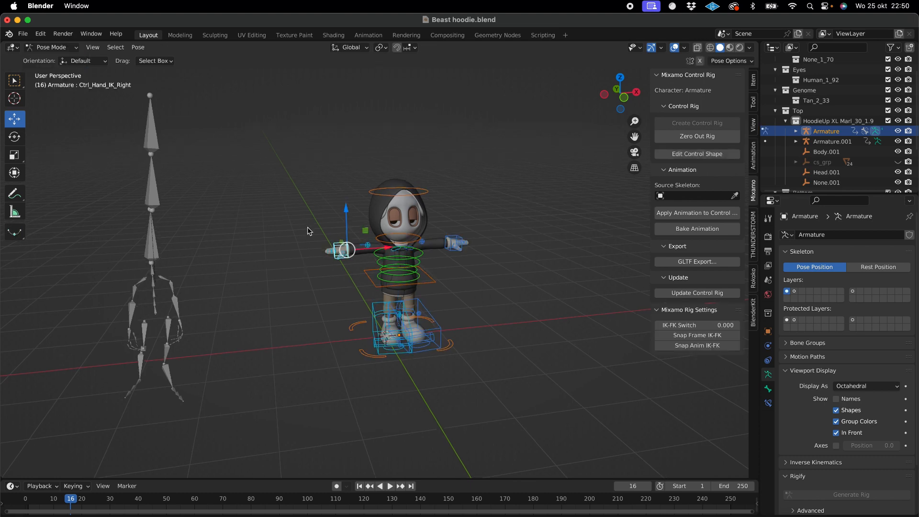
{"action": "middle_click_drag", "start_coordinate": [336, 247], "coordinate": [342, 254]}
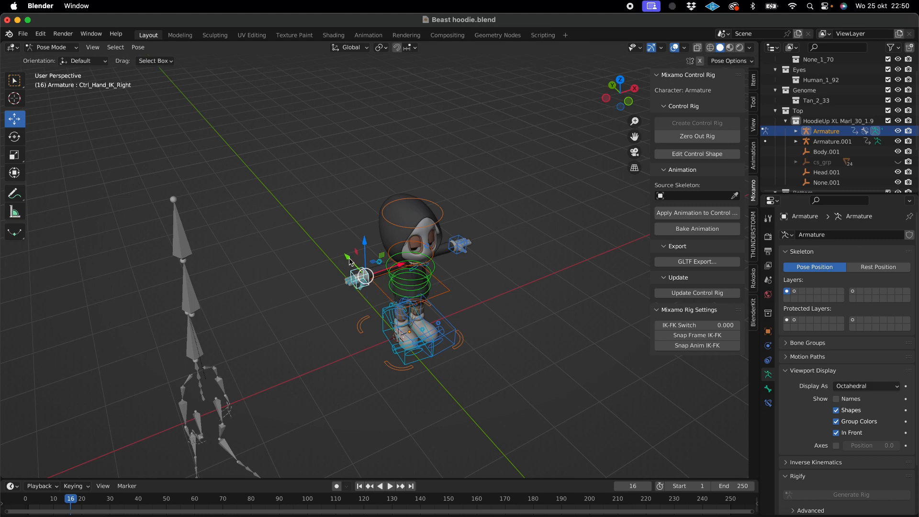
{"action": "left_click_drag", "start_coordinate": [353, 262], "coordinate": [357, 262]}
{"action": "middle_click_drag", "start_coordinate": [443, 301], "coordinate": [441, 294]}
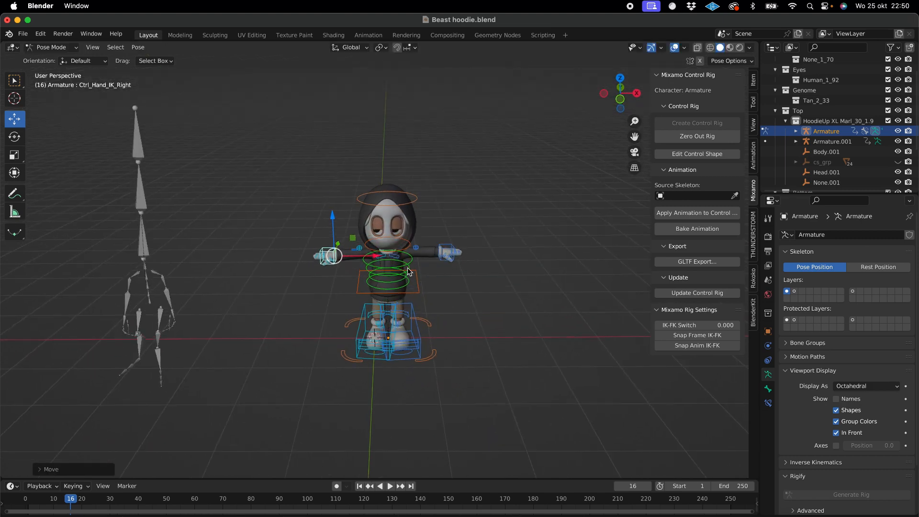
{"action": "key", "text": "super+z"}
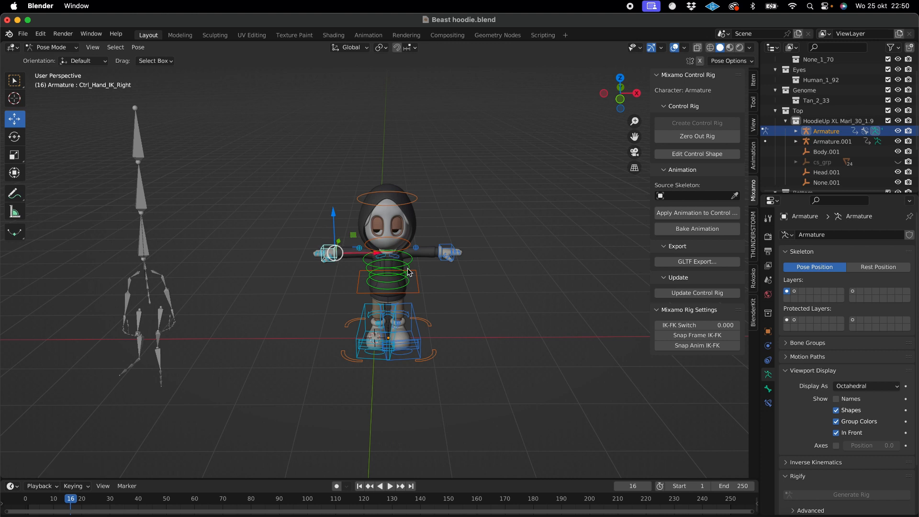
- Select the character's head control and return the rig to Object Mode
{"action": "left_click", "coordinate": [488, 290]}
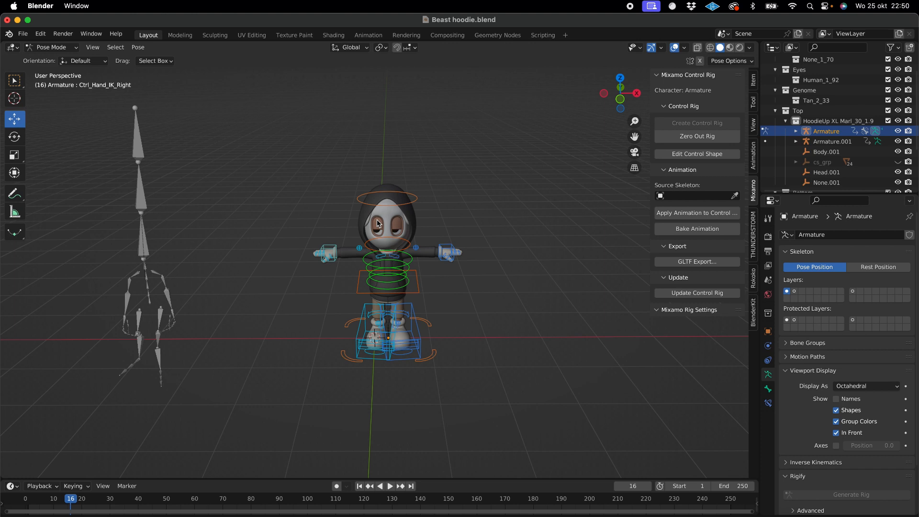
{"action": "left_click", "coordinate": [416, 199]}
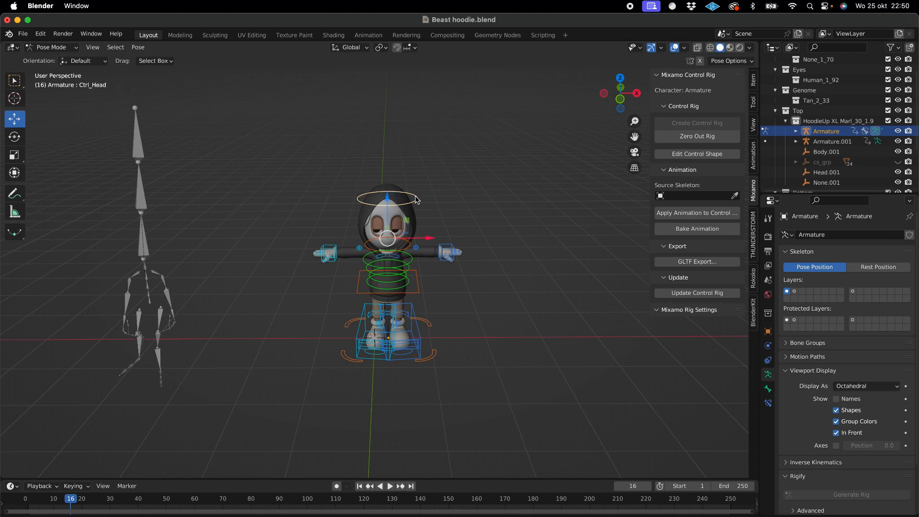
{"action": "left_click", "coordinate": [52, 47]}
{"action": "left_click", "coordinate": [55, 58]}
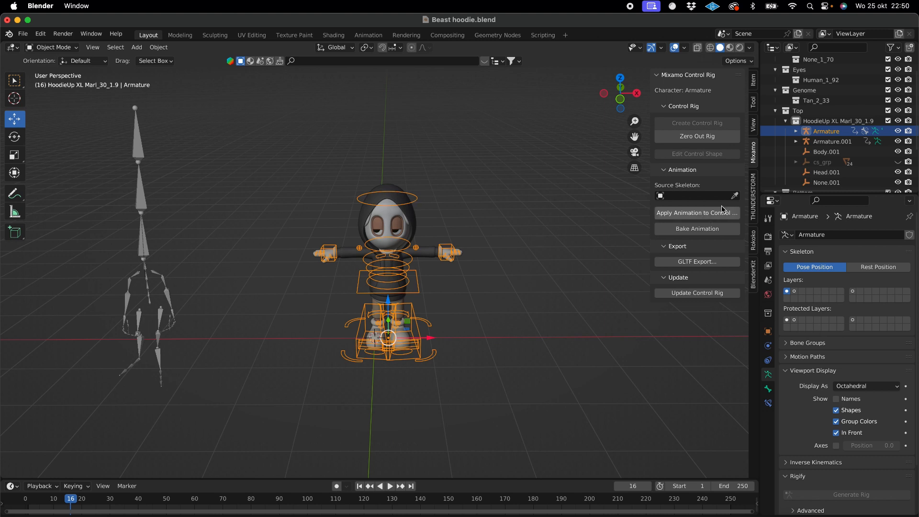
- Set the walking armature Armature.001 as the Source Skeleton and apply its animation to the character's control rig
{"action": "left_click", "coordinate": [736, 195]}
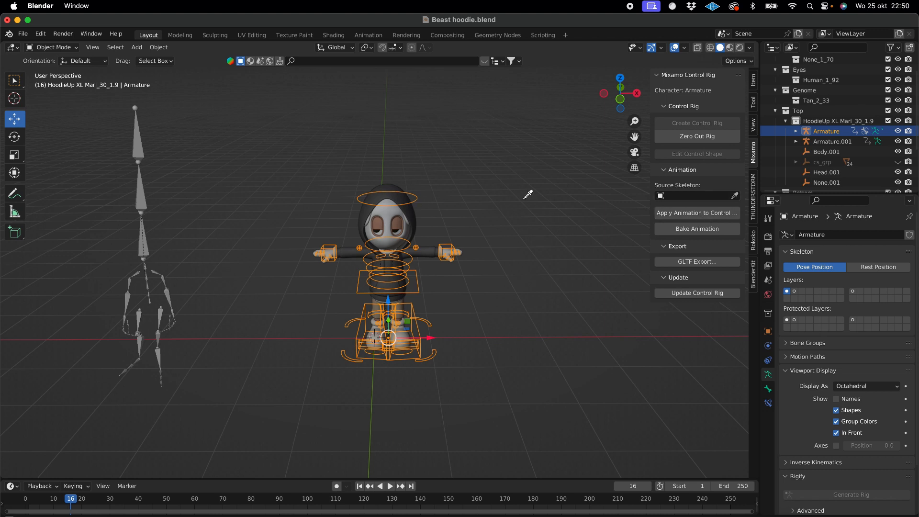
{"action": "left_click", "coordinate": [138, 146]}
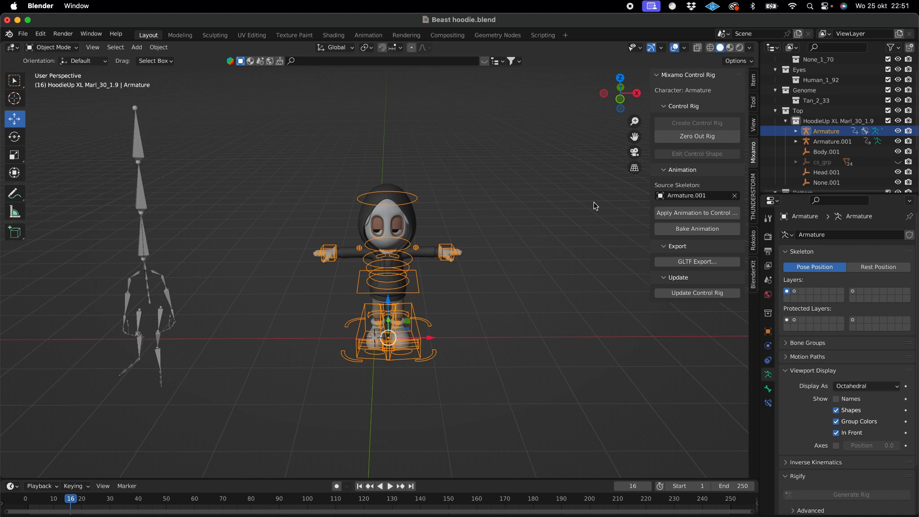
{"action": "left_click", "coordinate": [735, 196]}
{"action": "left_click", "coordinate": [736, 196]}
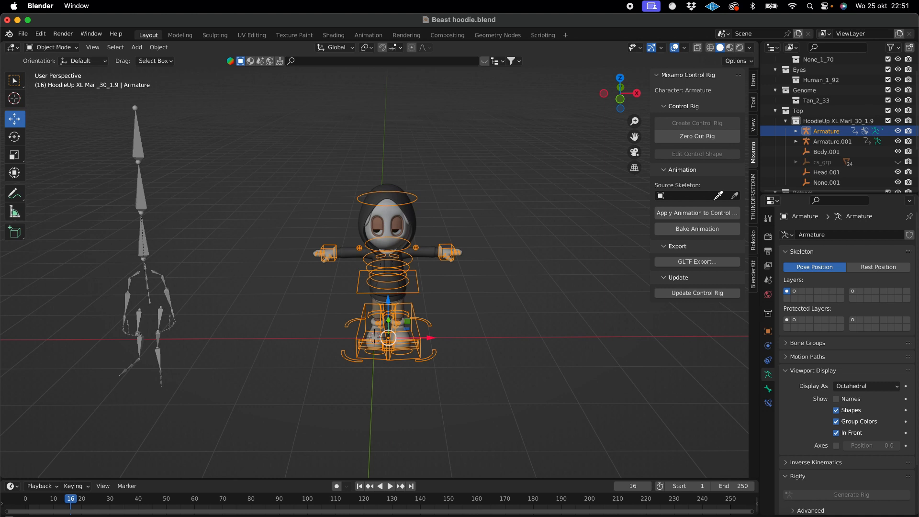
{"action": "left_click", "coordinate": [143, 193]}
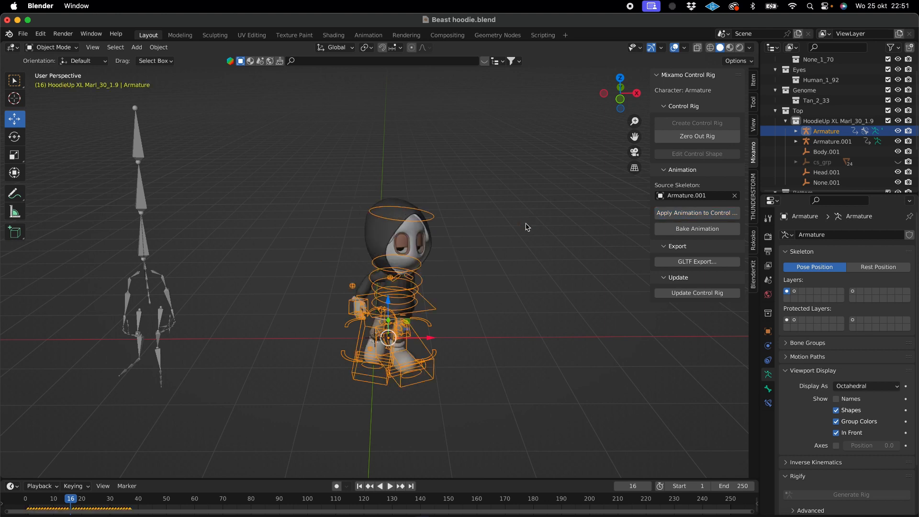
- Play back the walking animation on the character, and select the walking armature and the character in turn to compare them
{"action": "key", "text": "space"}
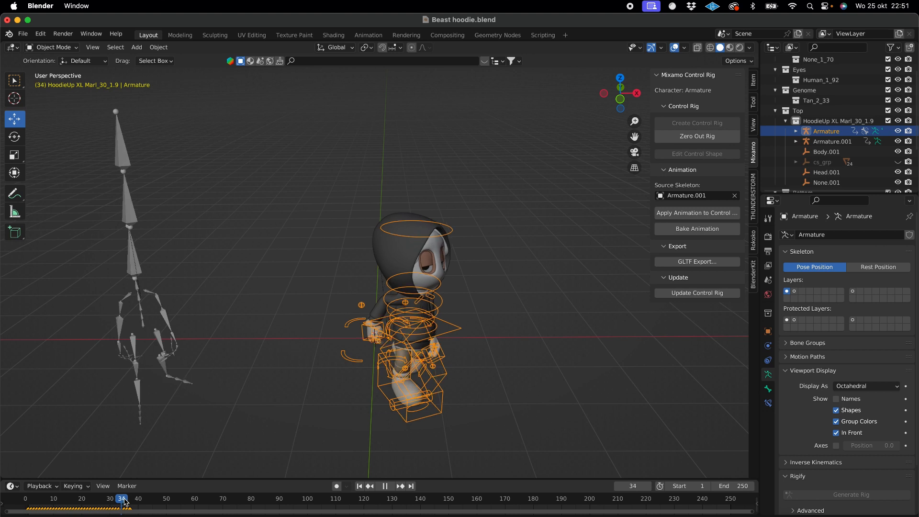
{"action": "key", "text": "space"}
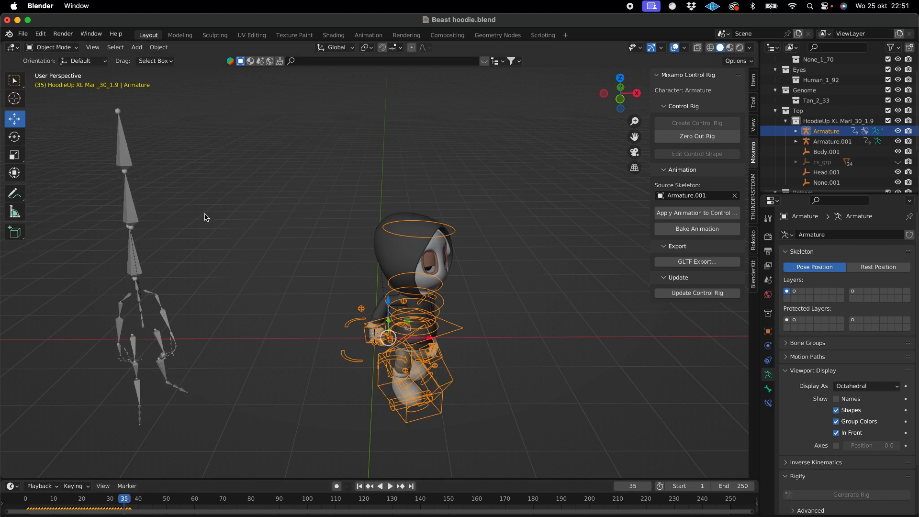
{"action": "left_click", "coordinate": [136, 220]}
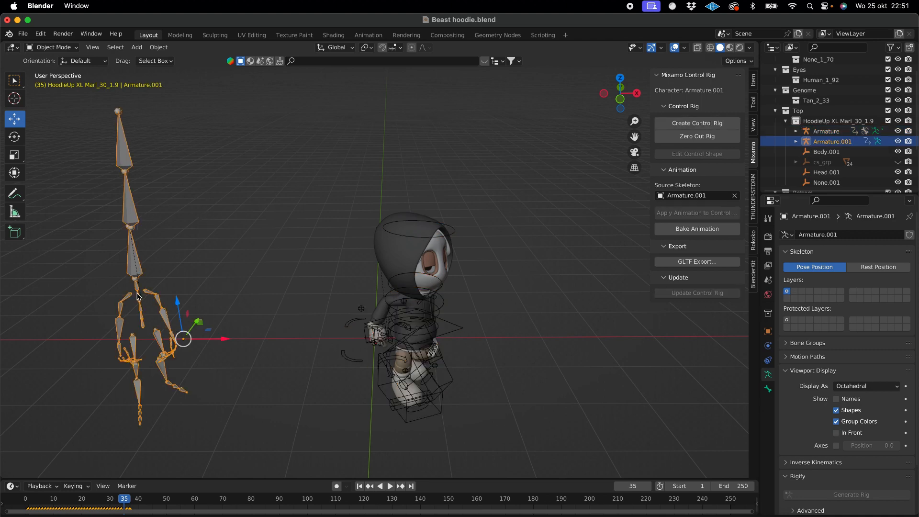
{"action": "left_click_drag", "start_coordinate": [437, 155], "coordinate": [371, 426]}
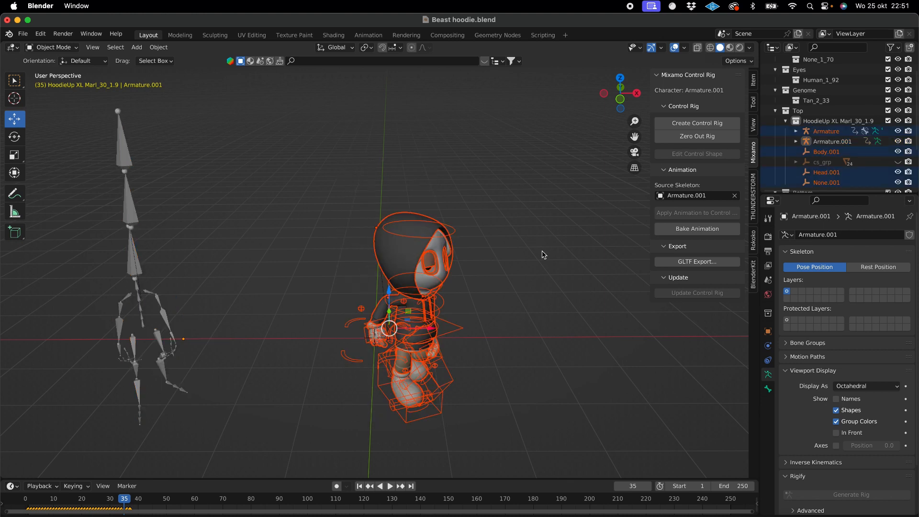
{"action": "left_click", "coordinate": [540, 237]}
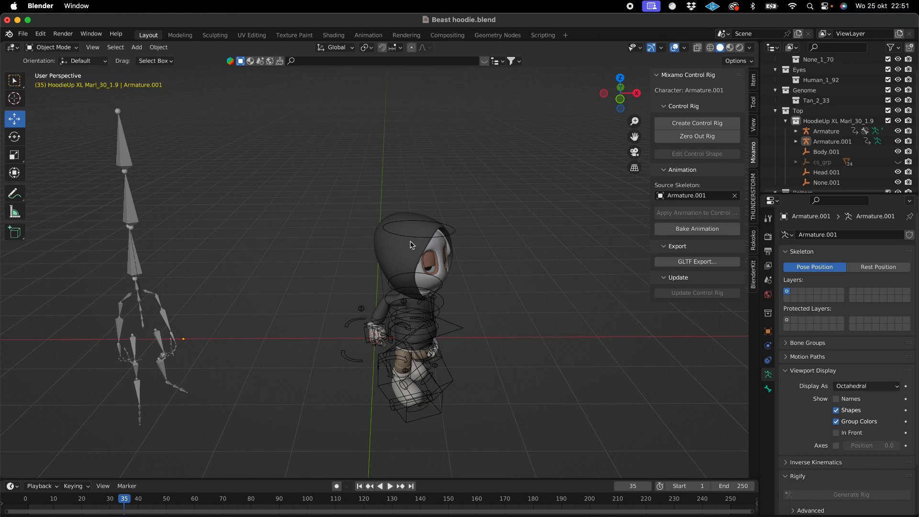
- Clear the Source Skeleton and try the picker in the viewport once more
{"action": "left_click", "coordinate": [735, 195]}
{"action": "left_click", "coordinate": [735, 195]}
{"action": "left_click", "coordinate": [238, 146]}
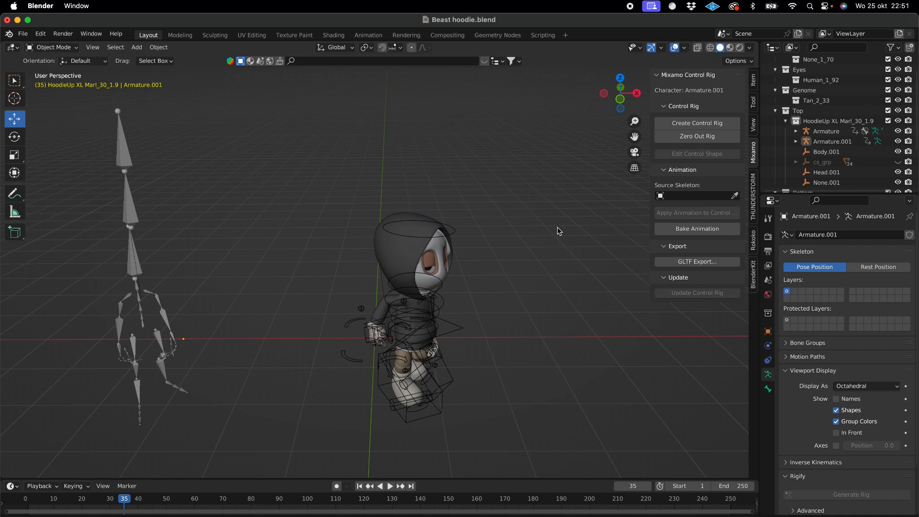